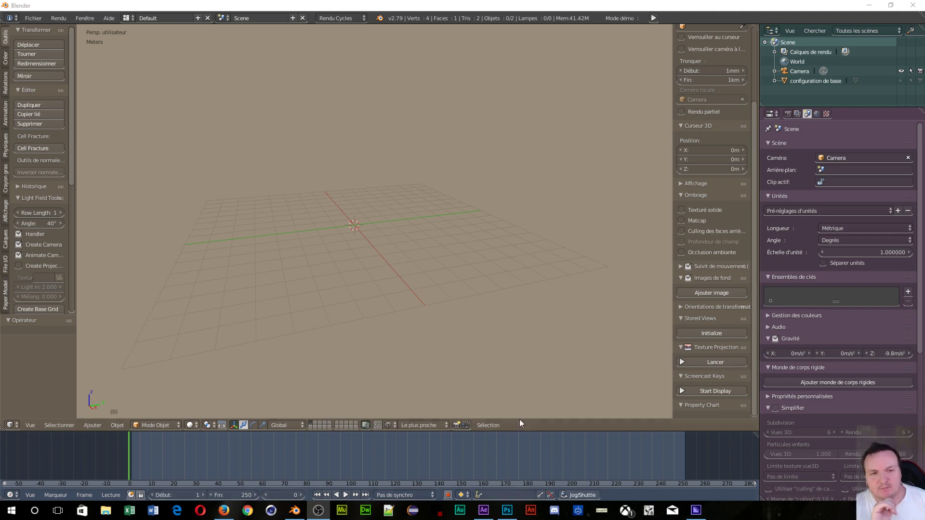
Start the Screencast Keys on-screen keystroke display, leaving the default scene unchanged.
left_click(684, 391)
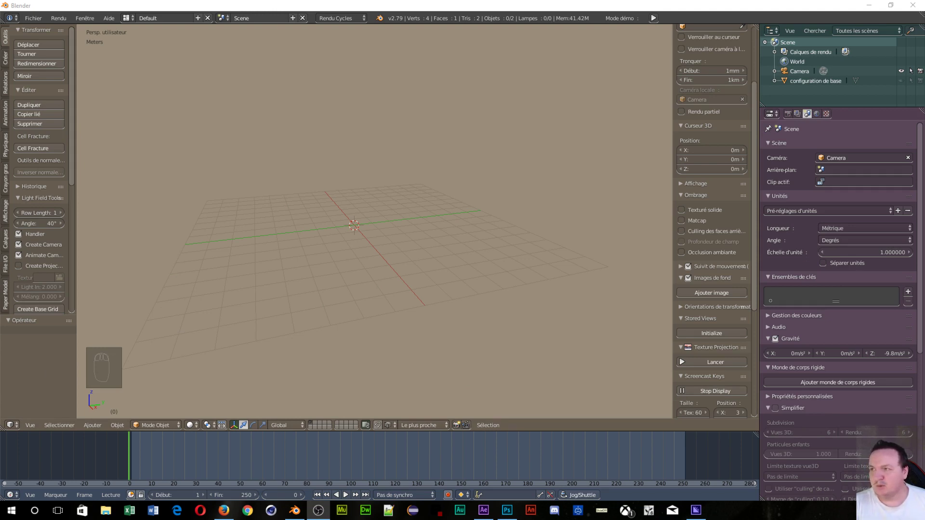
scroll(373, 294, "up", 2)
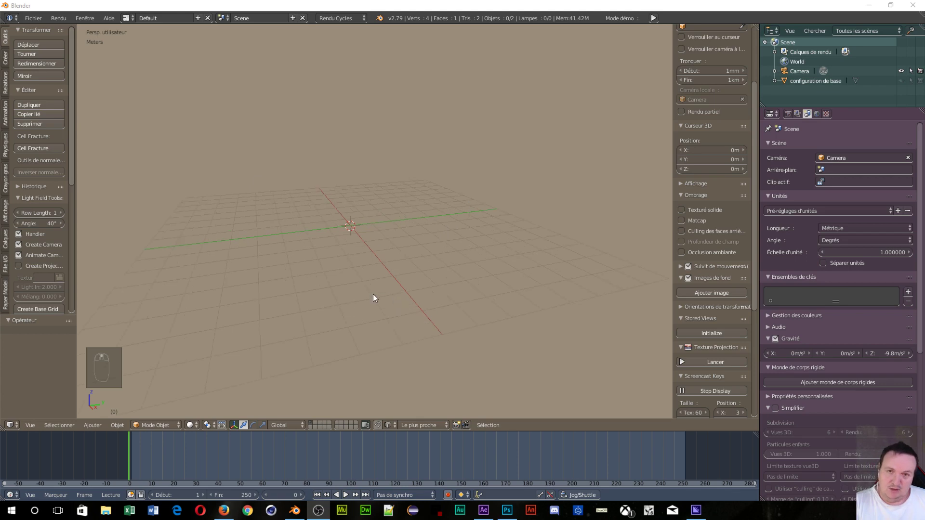
scroll(372, 294, "up", 1)
scroll(361, 284, "up", 2)
scroll(350, 272, "down", 1)
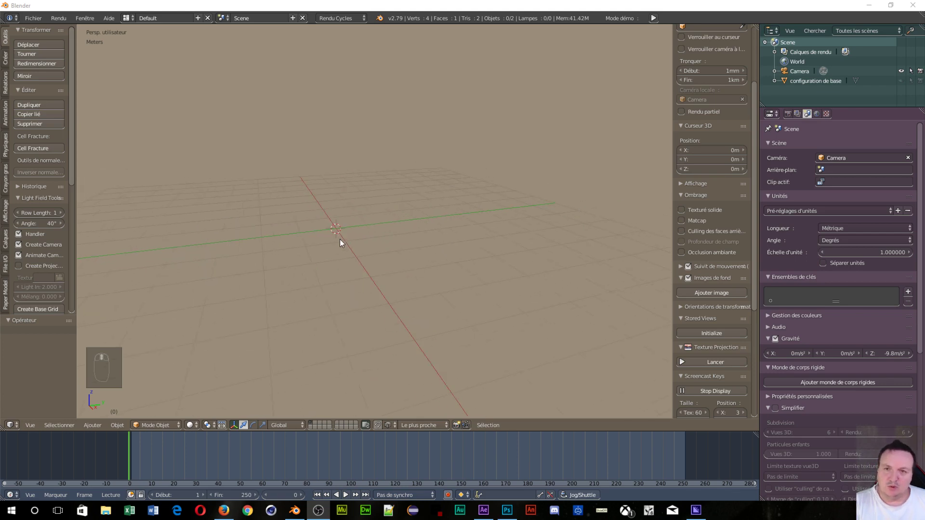
scroll(332, 223, "down", 1)
scroll(310, 223, "down", 1)
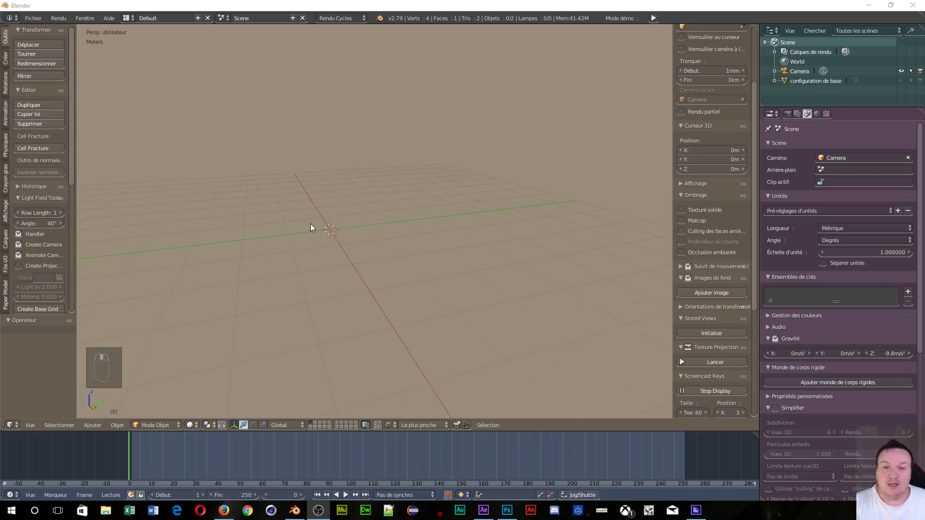
scroll(310, 224, "down", 1)
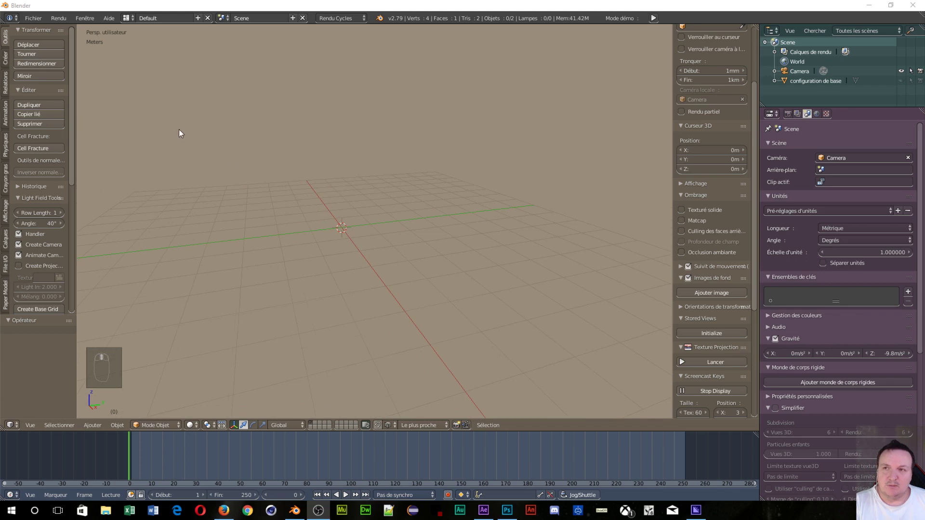
left_click(28, 21)
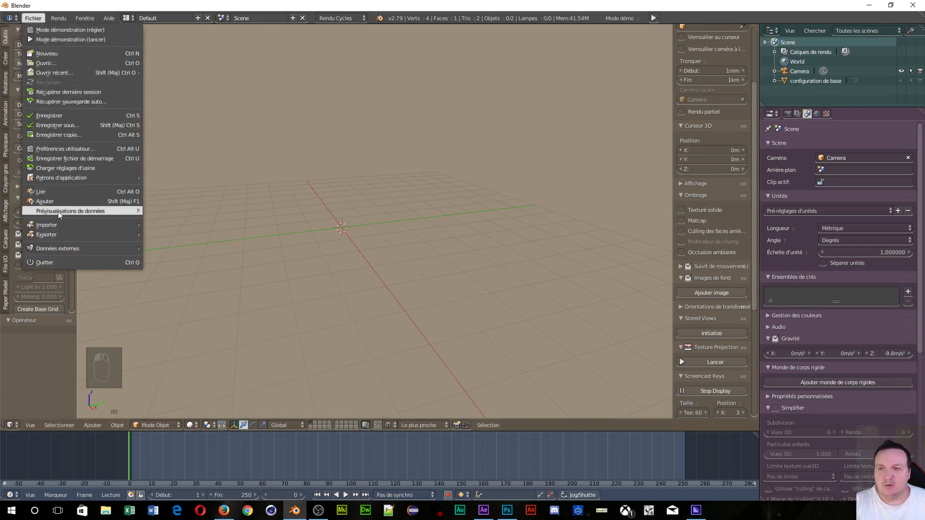
left_click(51, 39)
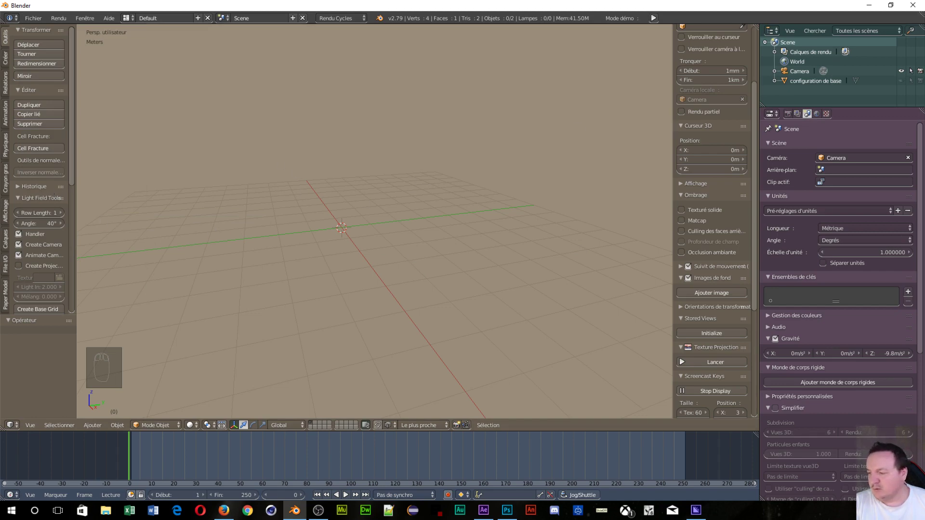
Locate the R2-D2 SVG blueprint in File Explorer's Téléchargements folder, then minimize the window.
key("super+e")
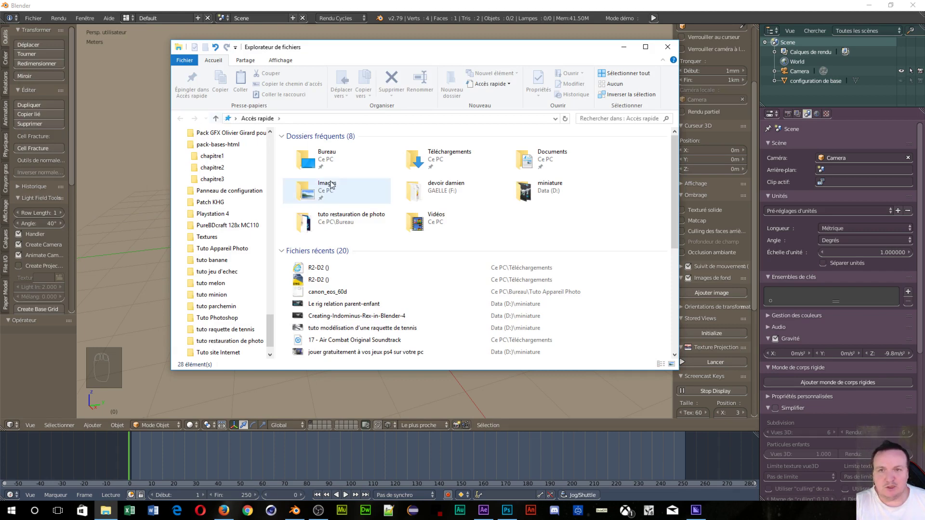
left_click(234, 191)
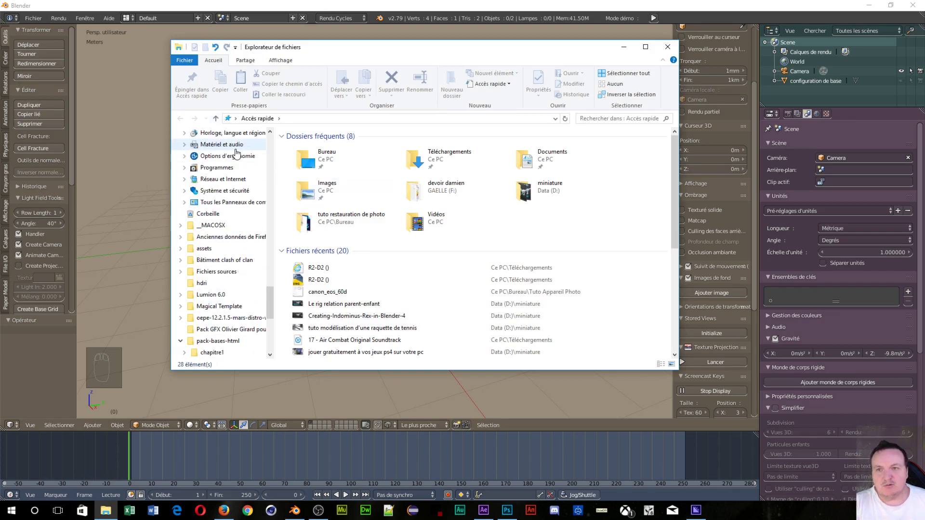
scroll(200, 264, "up", 2)
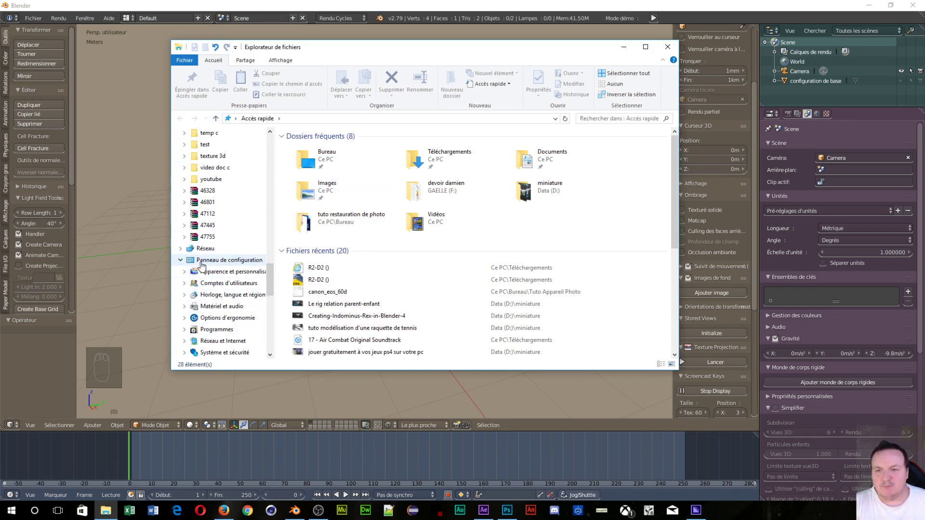
scroll(200, 264, "up", 3)
scroll(200, 264, "down", 3)
scroll(275, 167, "down", 4)
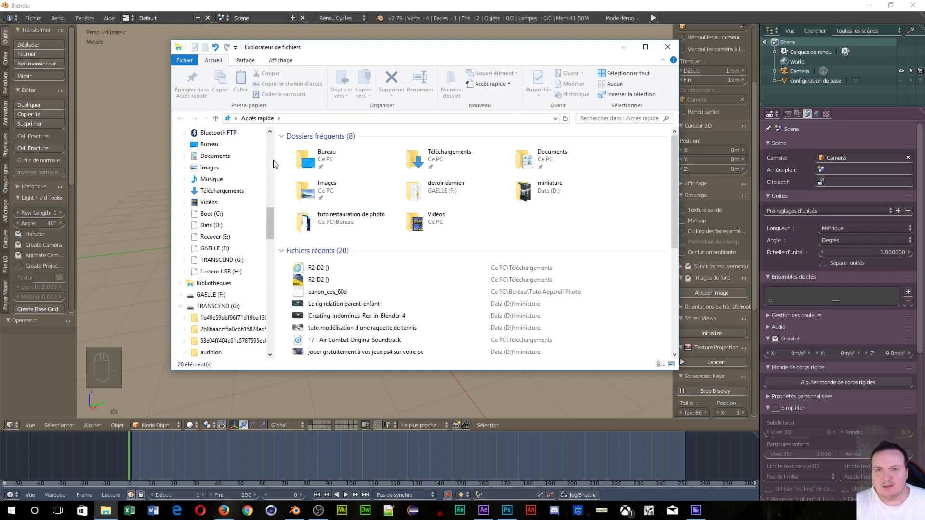
left_click(328, 158)
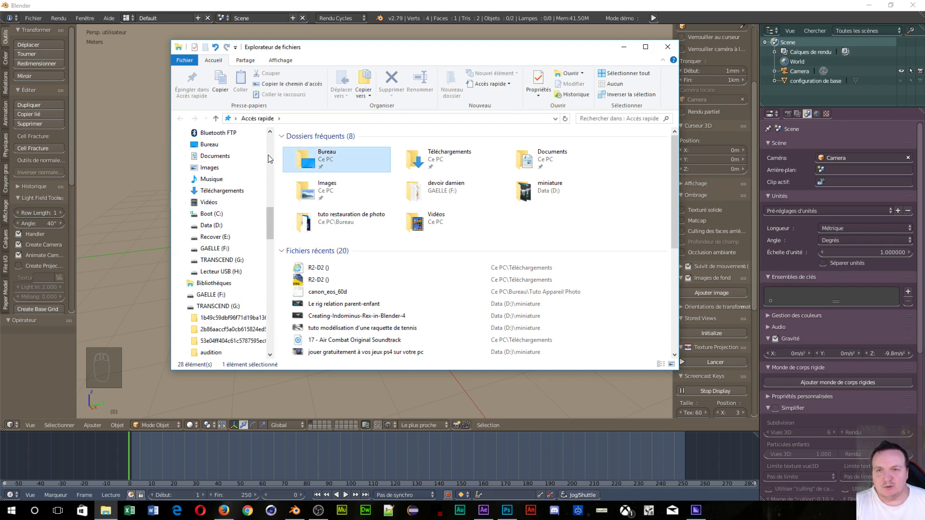
left_click(246, 193)
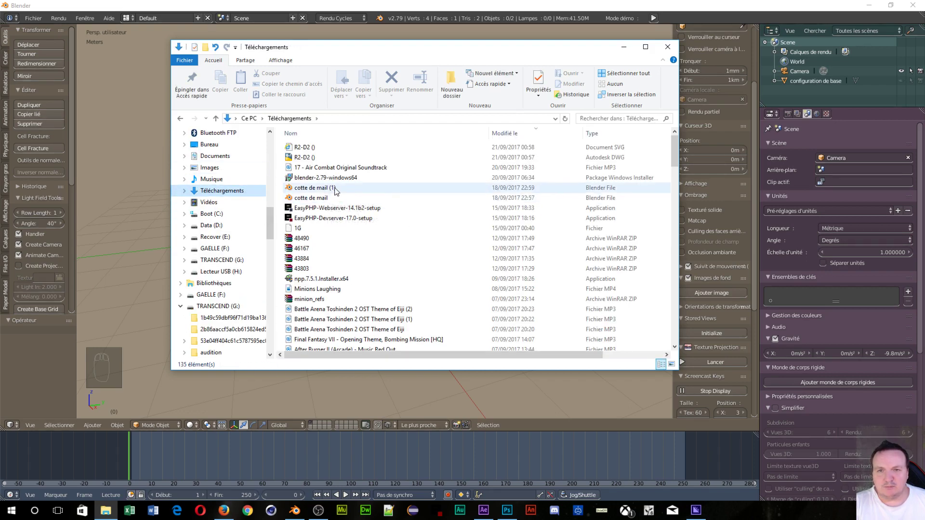
mouse_move(305, 148)
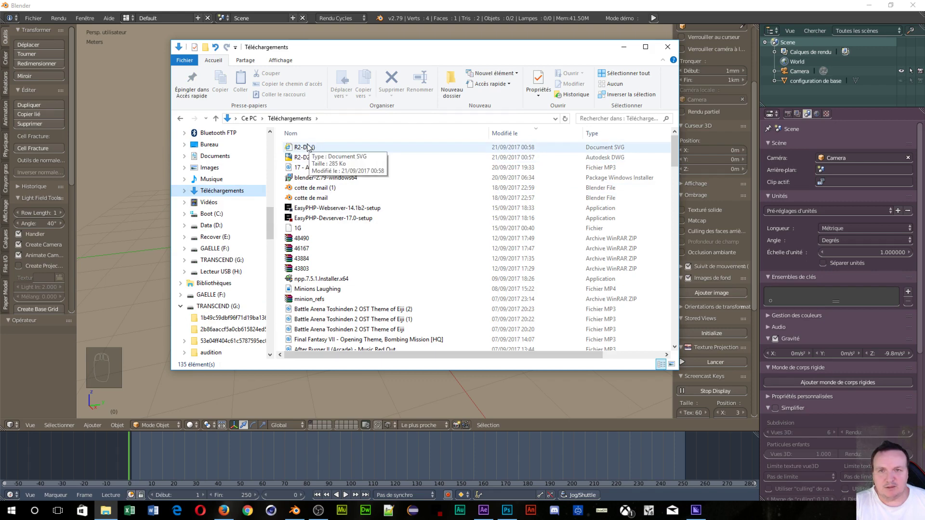
left_click_drag(309, 147, 160, 227)
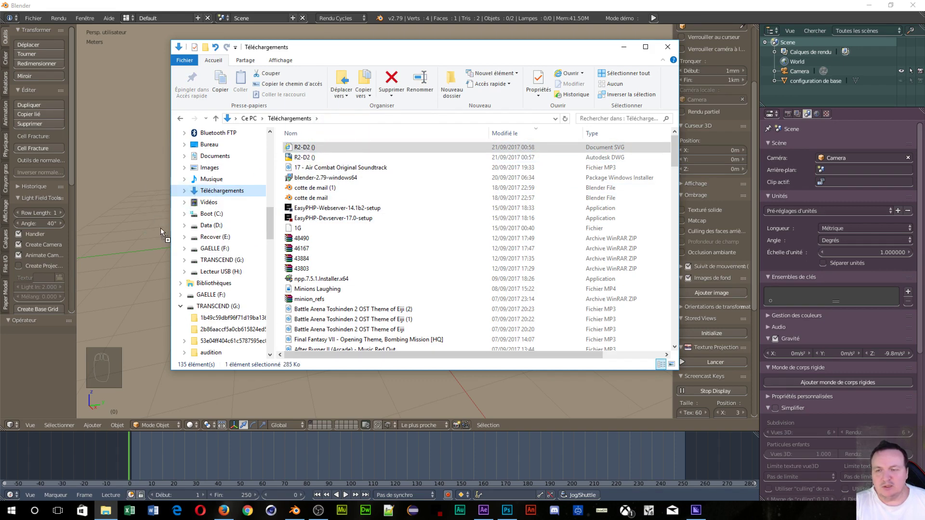
left_click(623, 47)
mouse_move(314, 251)
middle_mouse_down()
mouse_move(357, 262)
mouse_move(644, 198)
middle_mouse_up()
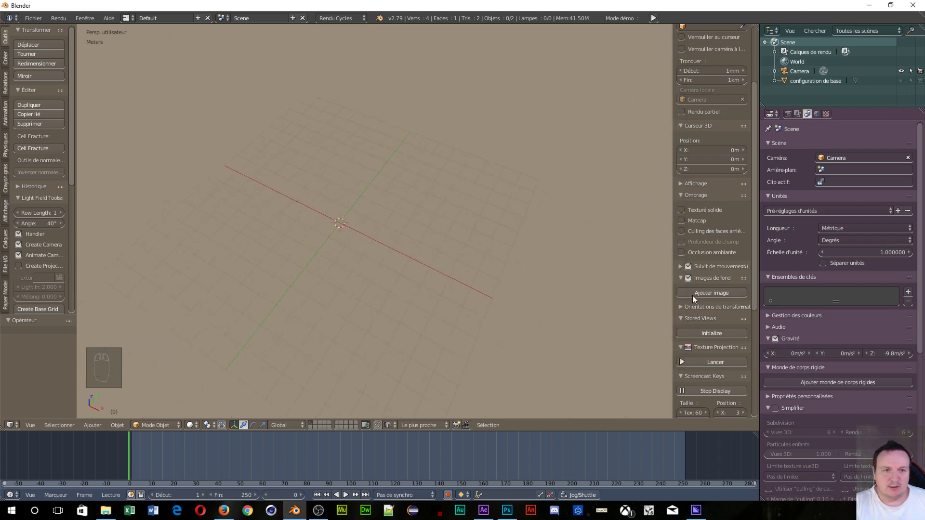
Switch the viewport to an orthographic top view (numpad 7, then 5).
left_click(681, 277)
key("KP_7")
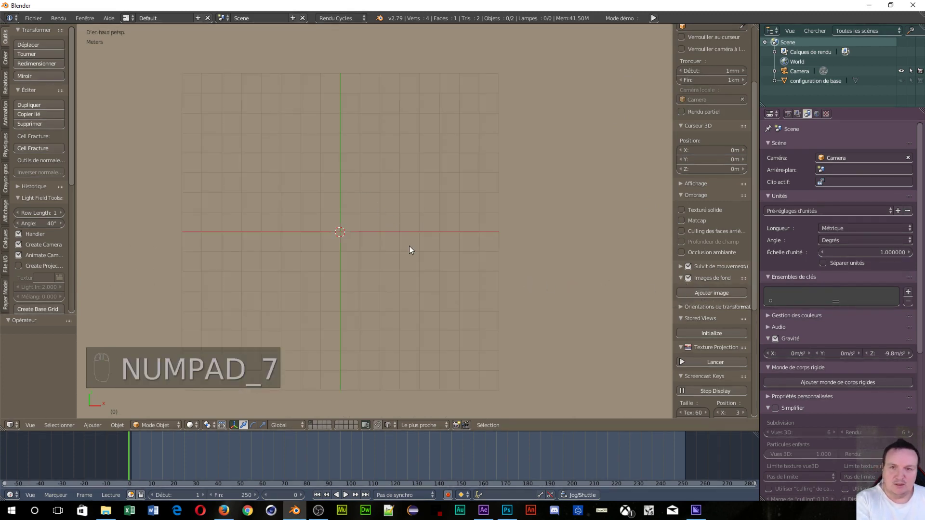
key("KP_5")
scroll(398, 246, "down", 2)
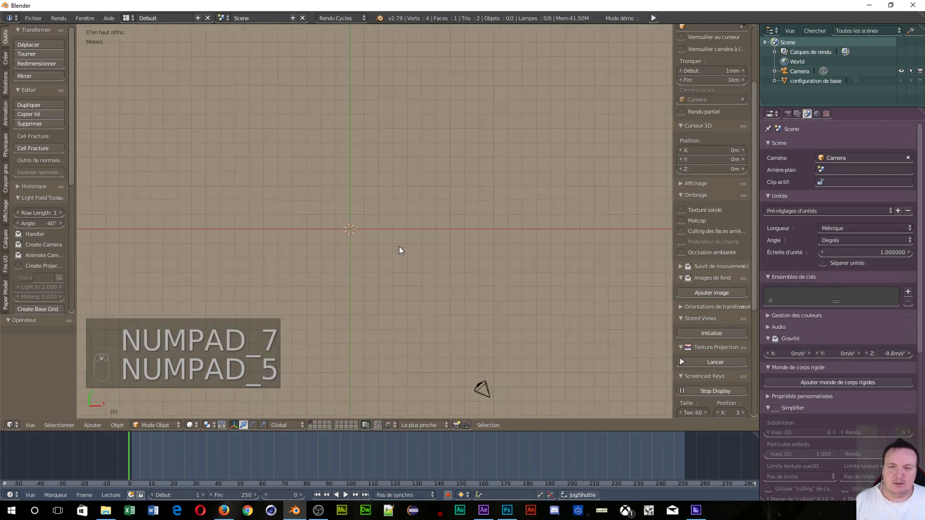
scroll(399, 240, "down", 1)
scroll(392, 219, "up", 1)
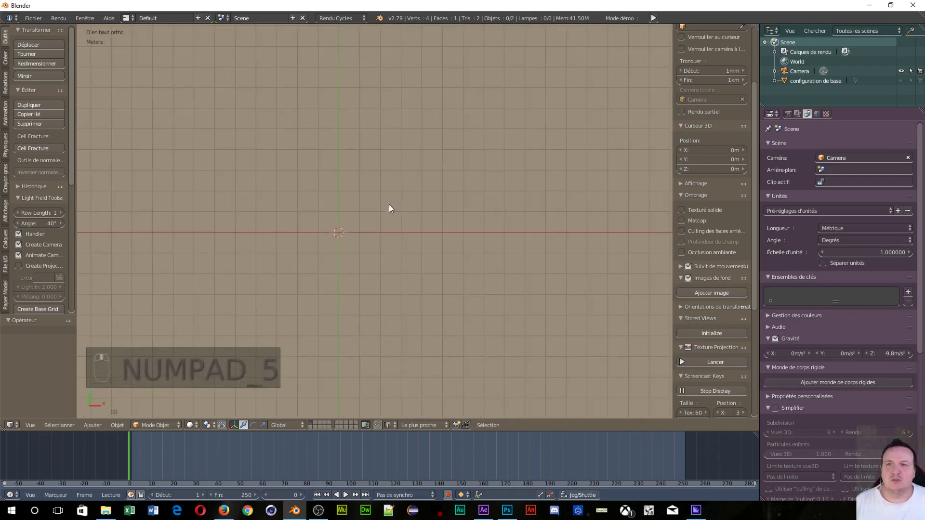
Reload a fresh startup scene via Fichier > Nouveau and bring up the Importer formats.
left_click(33, 17)
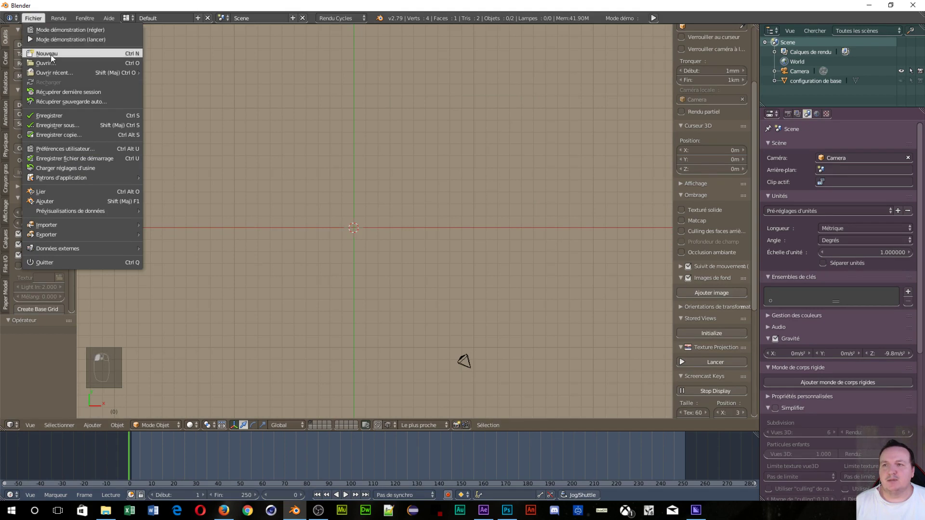
left_click(51, 54)
left_click(53, 55)
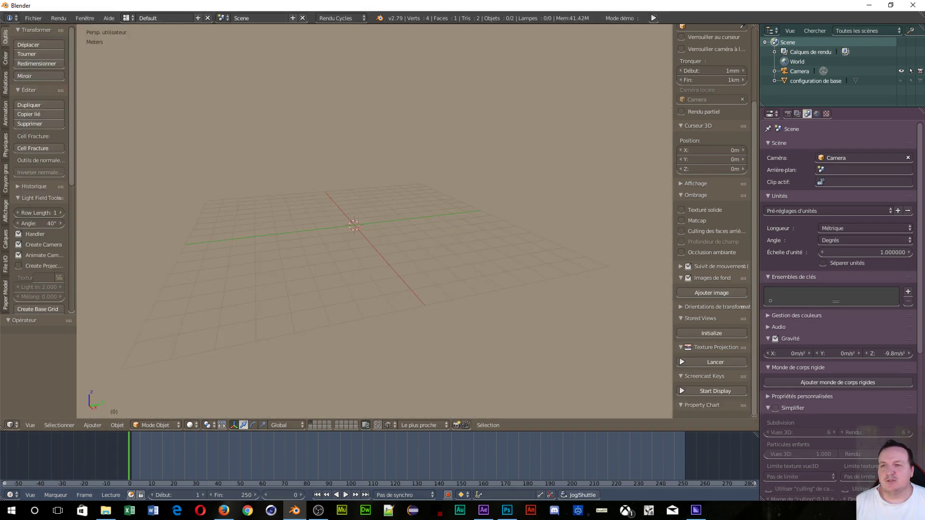
left_click(33, 18)
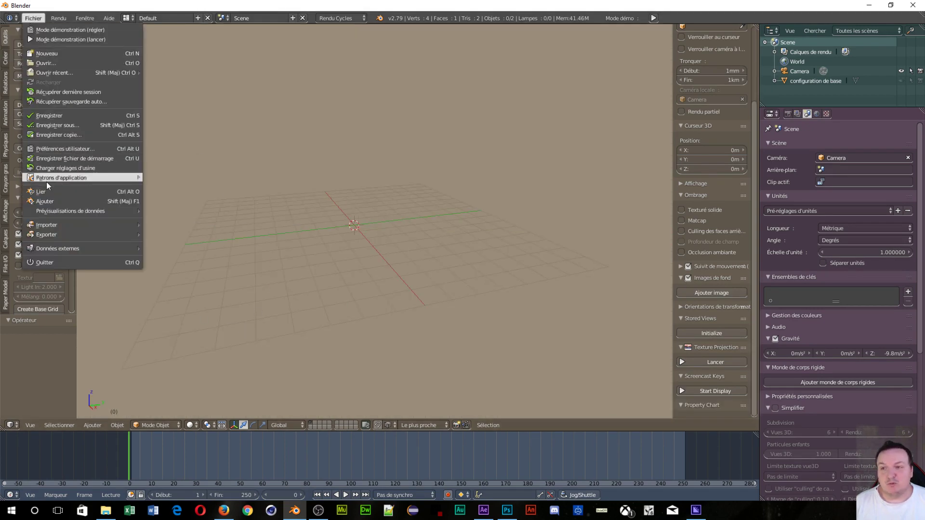
mouse_move(46, 225)
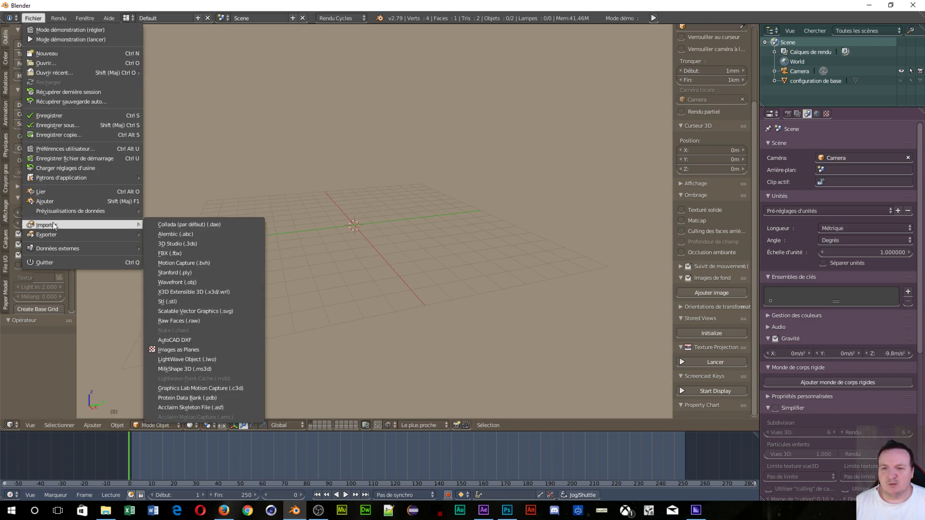
Import R2-D2 ().svg from Downloads as Scalable Vector Graphics.
left_click(196, 311)
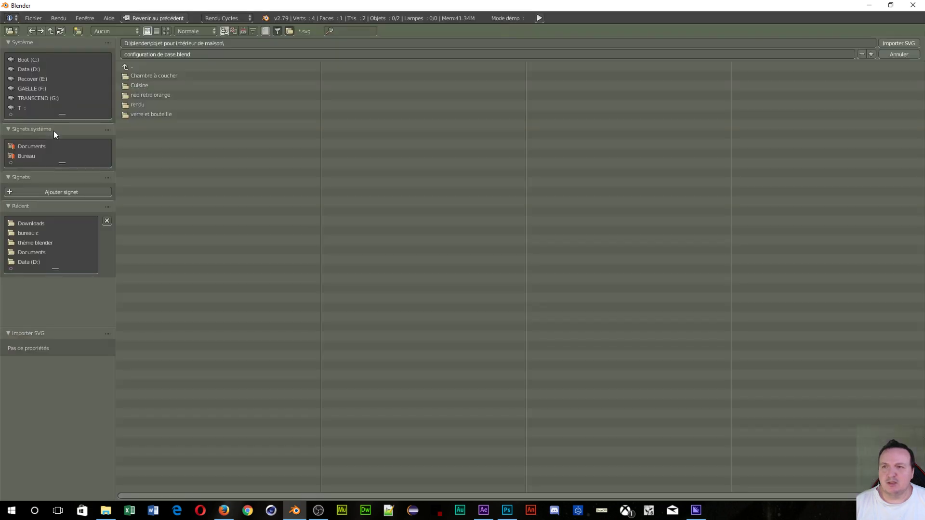
left_click(34, 221)
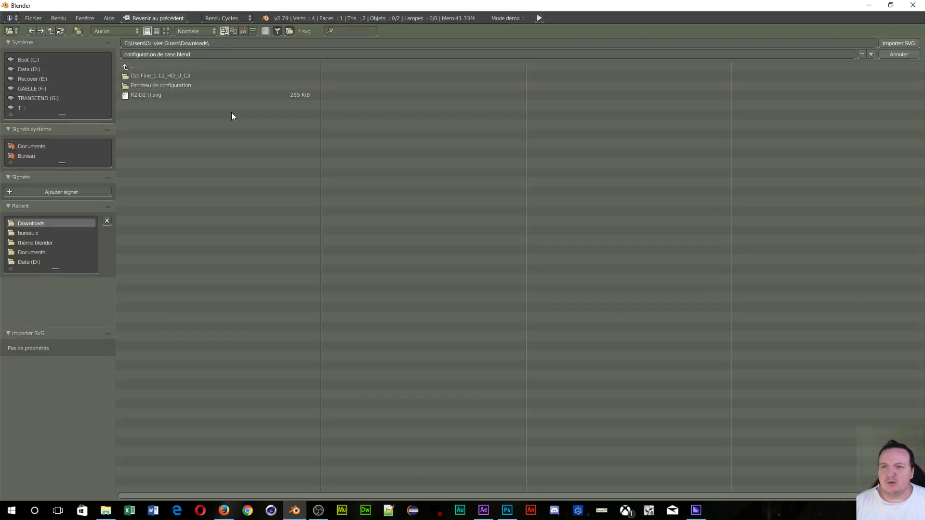
left_click(152, 95)
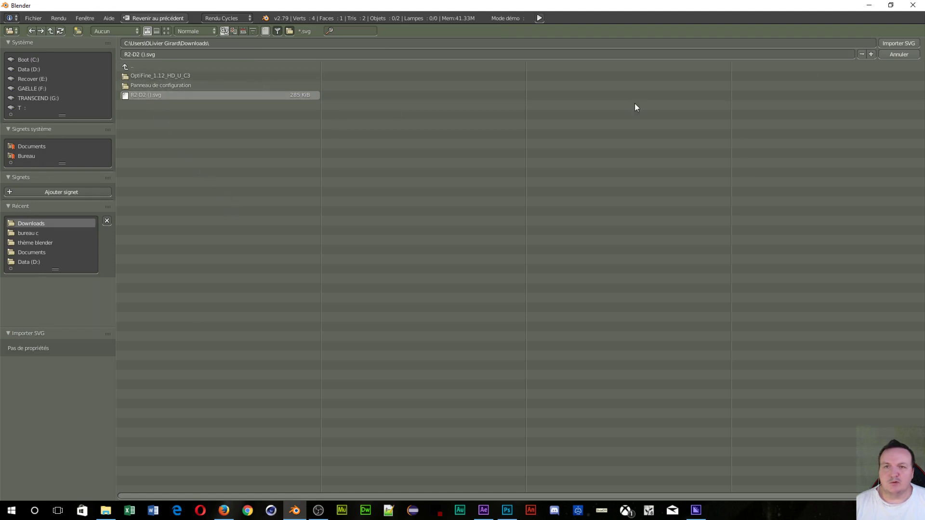
left_click(895, 42)
Select the small leg piece Curve.113 and nudge it with G among the blueprint drawings.
mouse_move(261, 218)
middle_mouse_down()
mouse_move(341, 301)
mouse_move(328, 273)
mouse_move(284, 258)
mouse_move(267, 282)
mouse_move(303, 282)
mouse_move(169, 350)
mouse_move(148, 331)
mouse_move(419, 183)
mouse_move(192, 282)
mouse_move(262, 295)
mouse_move(201, 368)
mouse_move(132, 351)
mouse_move(363, 227)
mouse_move(550, 171)
mouse_move(521, 256)
mouse_move(507, 220)
mouse_move(495, 263)
middle_mouse_up()
scroll(515, 258, "up", 4)
scroll(400, 276, "down", 5)
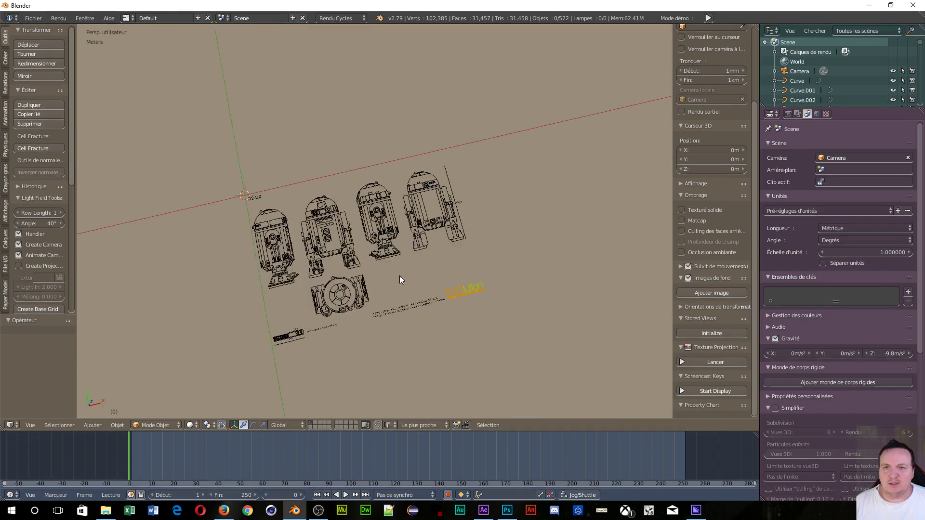
right_click(343, 237)
mouse_move(343, 237)
right_mouse_down()
mouse_move(262, 191)
mouse_move(356, 254)
right_mouse_up()
scroll(372, 292, "up", 5)
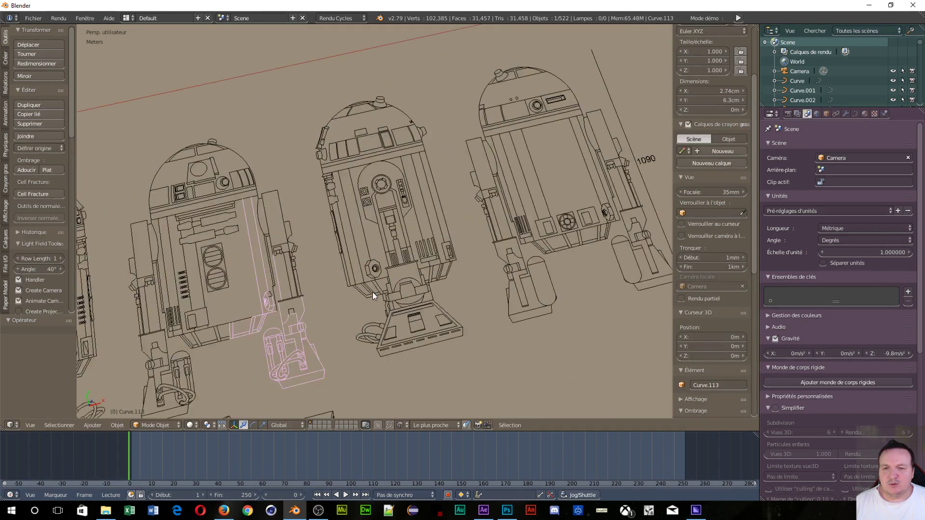
scroll(277, 285, "down", 2)
mouse_move(277, 285)
middle_mouse_down("shift")
mouse_move(320, 190)
mouse_move(333, 227)
middle_mouse_up("shift")
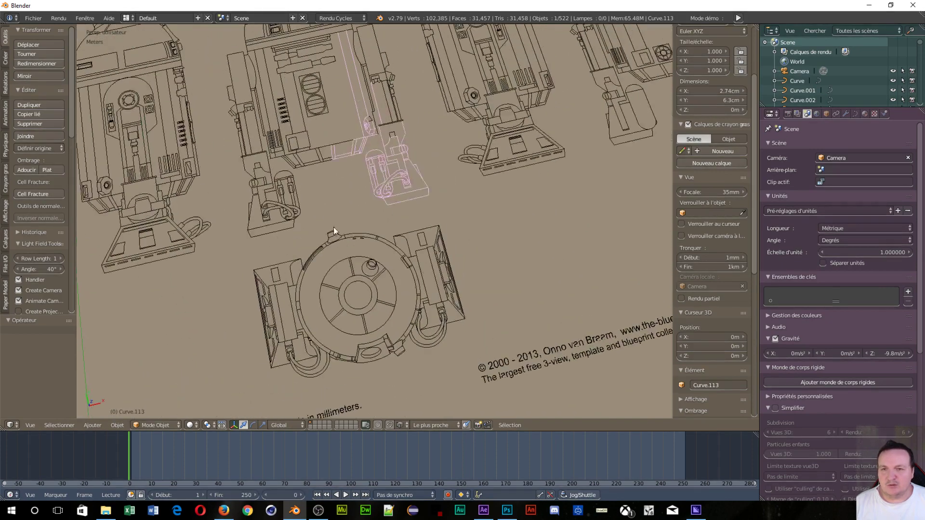
scroll(333, 227, "down", 4)
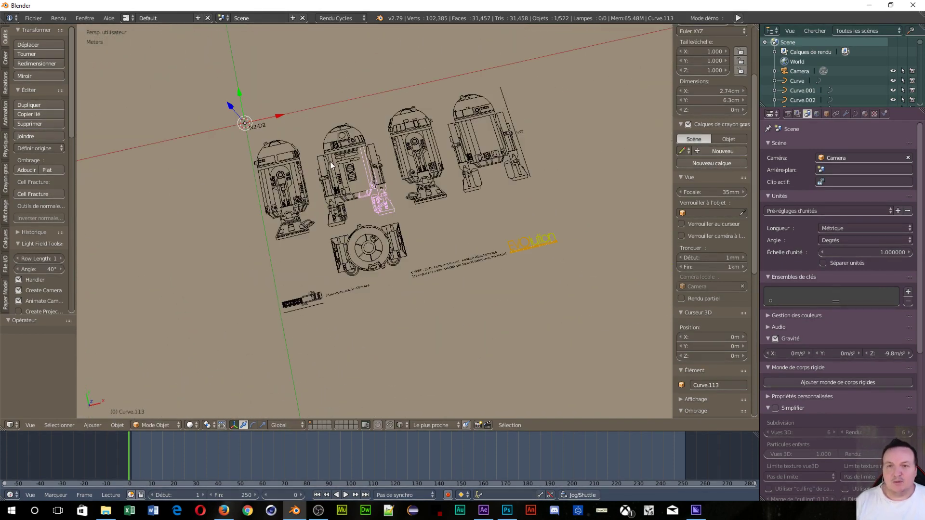
Inspect Curve.113's dense curve normals in Edit Mode, then return it to Object Mode.
key("Tab")
key("Tab")
left_click(531, 210)
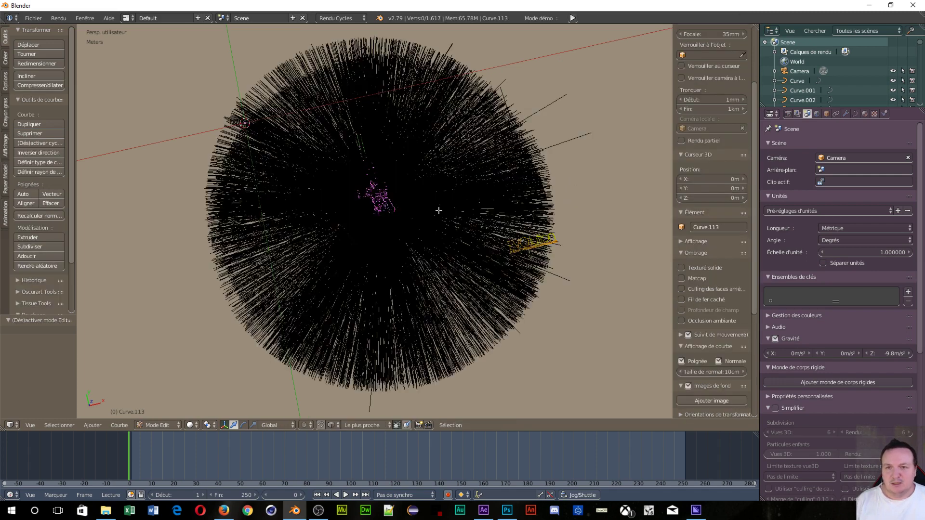
mouse_move(438, 210)
middle_mouse_down()
mouse_move(350, 252)
mouse_move(380, 253)
middle_mouse_up()
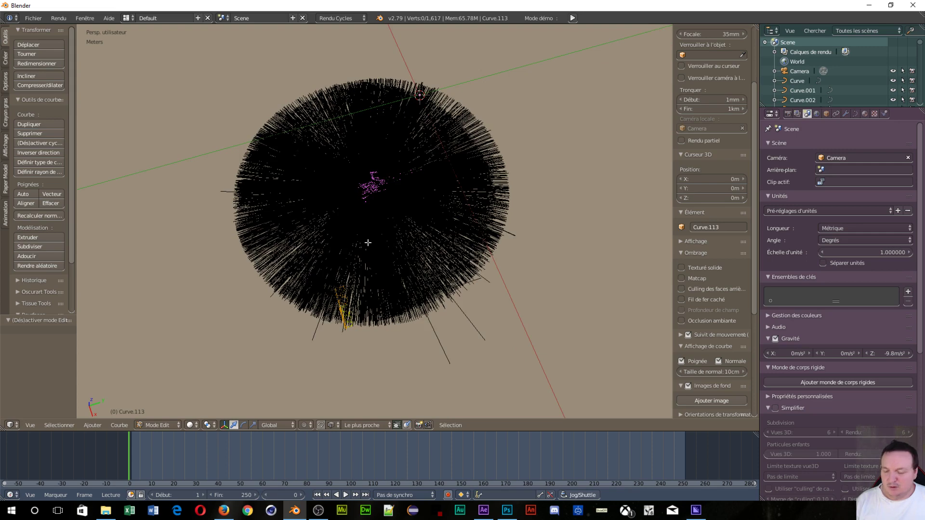
key("ctrl+Tab")
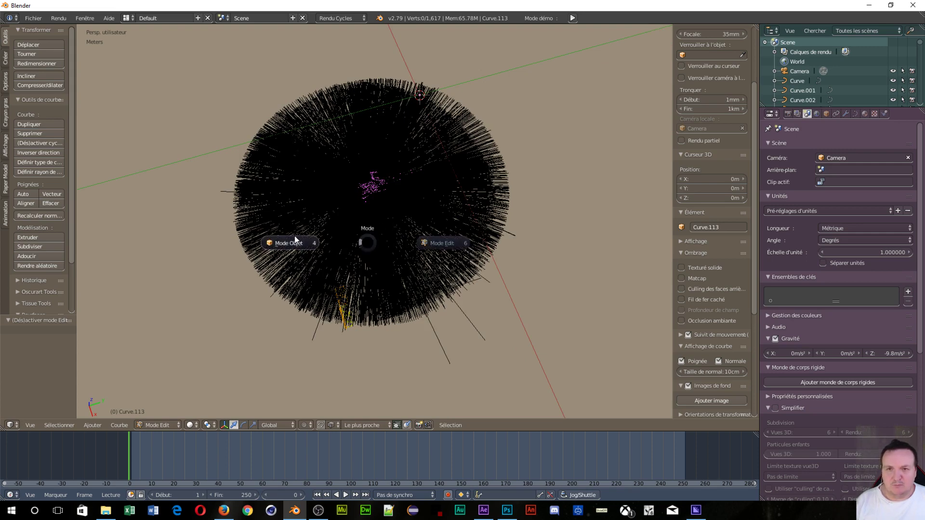
left_click(296, 239)
scroll(385, 237, "up", 5)
scroll(401, 243, "up", 4)
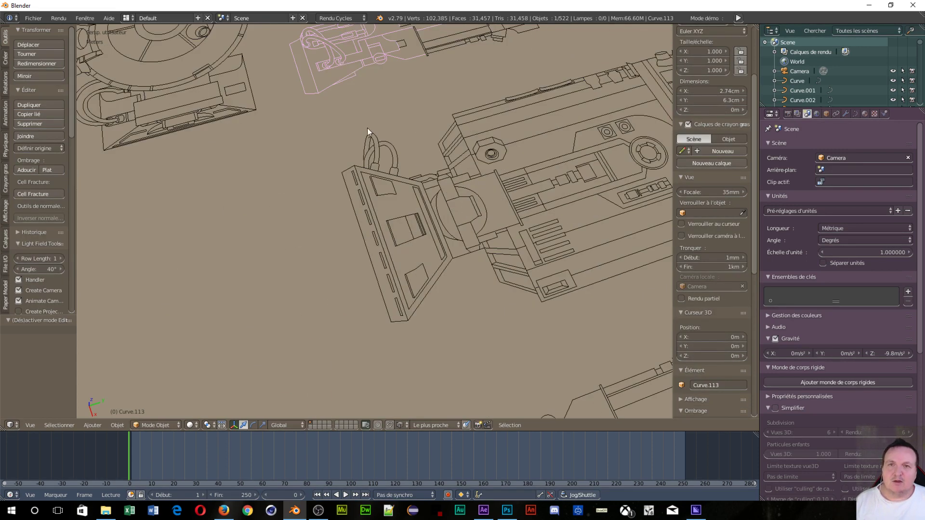
Try rotating the selected curve with R and R Z, cancelling both so nothing rotates.
scroll(367, 128, "down", 6)
mouse_move(345, 172)
middle_mouse_down()
mouse_move(415, 177)
mouse_move(452, 233)
mouse_move(433, 204)
mouse_move(443, 189)
middle_mouse_up()
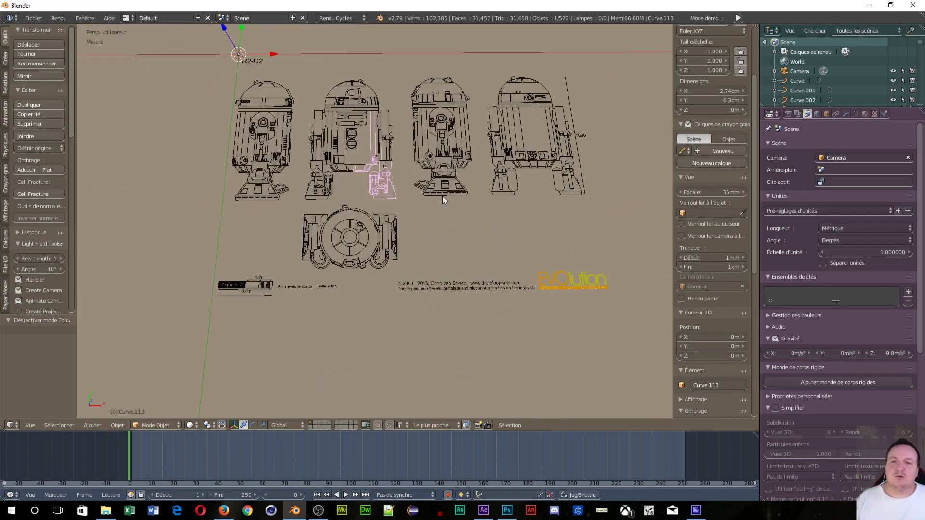
key("r")
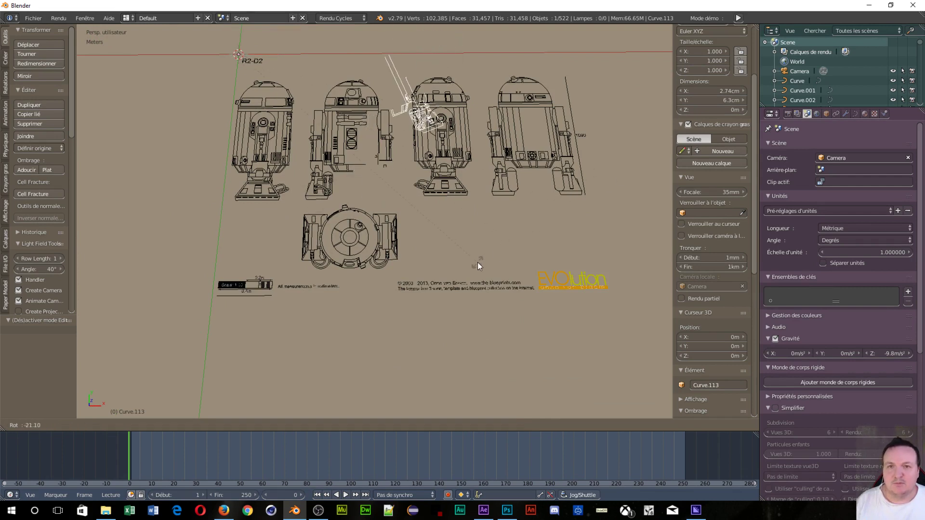
right_click(478, 262)
key("r")
key("z")
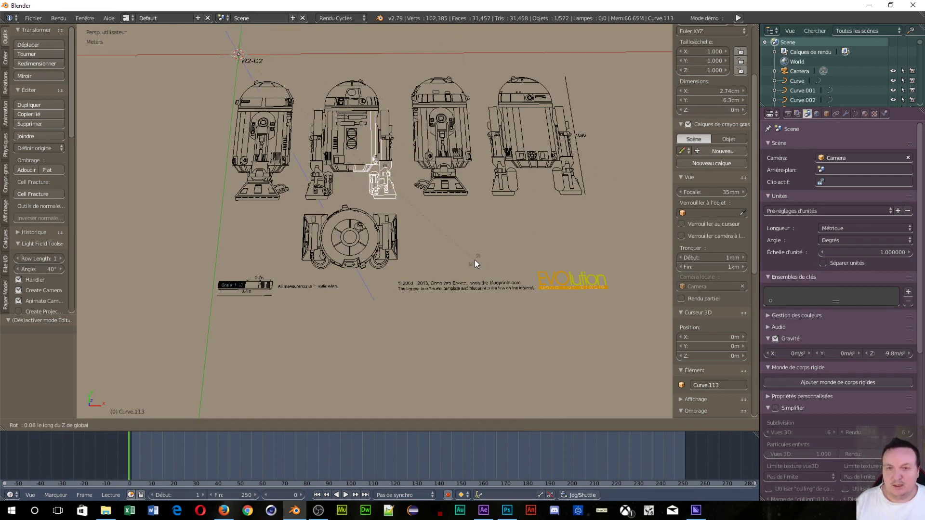
right_click(475, 259)
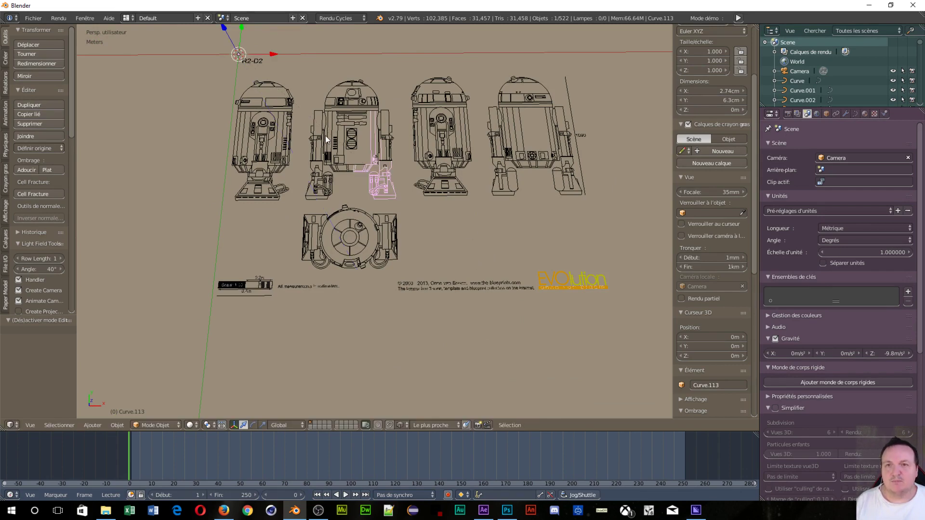
Switch to top view and zoom onto the 0.2 m / 0.4 m scale bar.
scroll(324, 211, "up", 2)
scroll(311, 196, "down", 5)
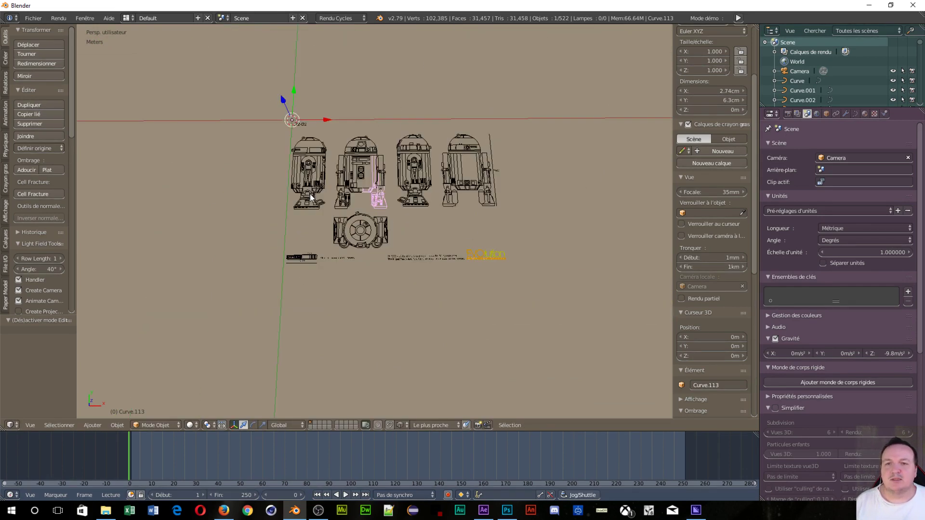
scroll(313, 200, "up", 5)
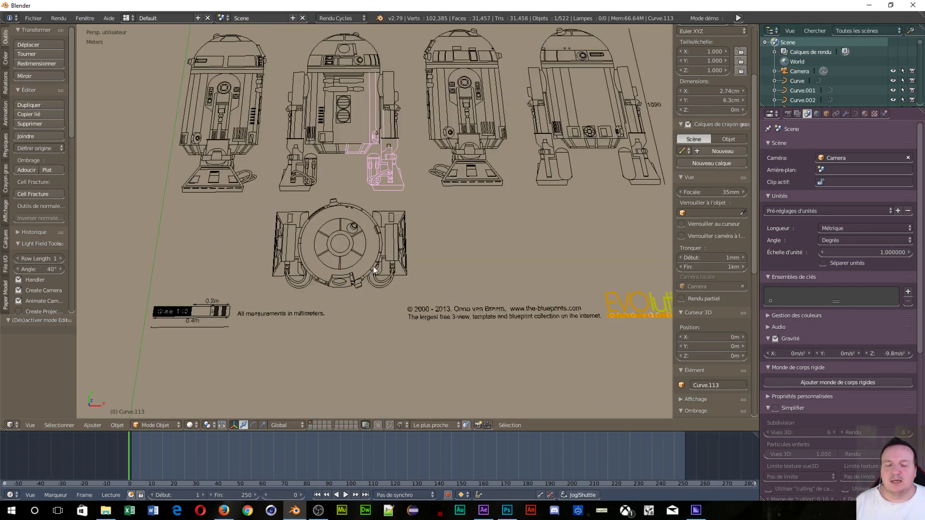
key("KP_7")
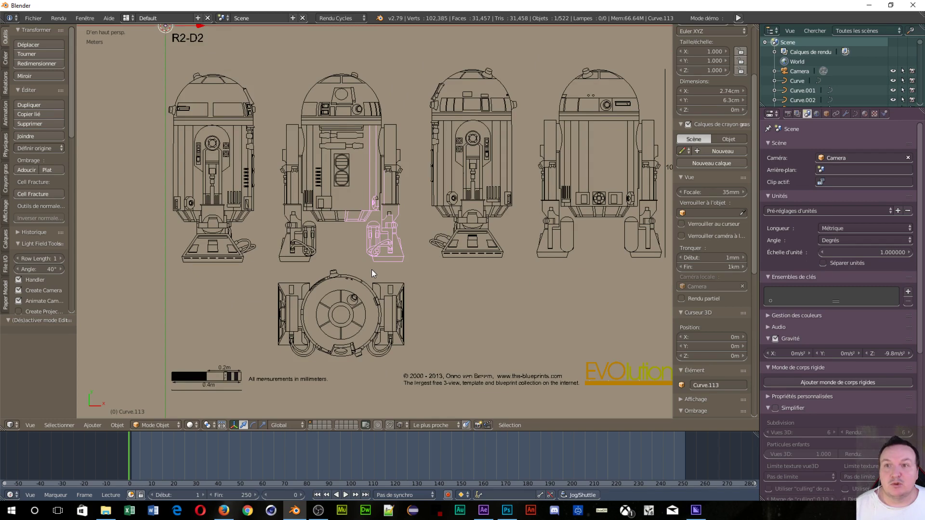
scroll(371, 270, "down", 3)
scroll(371, 270, "up", 3)
scroll(371, 270, "down", 2)
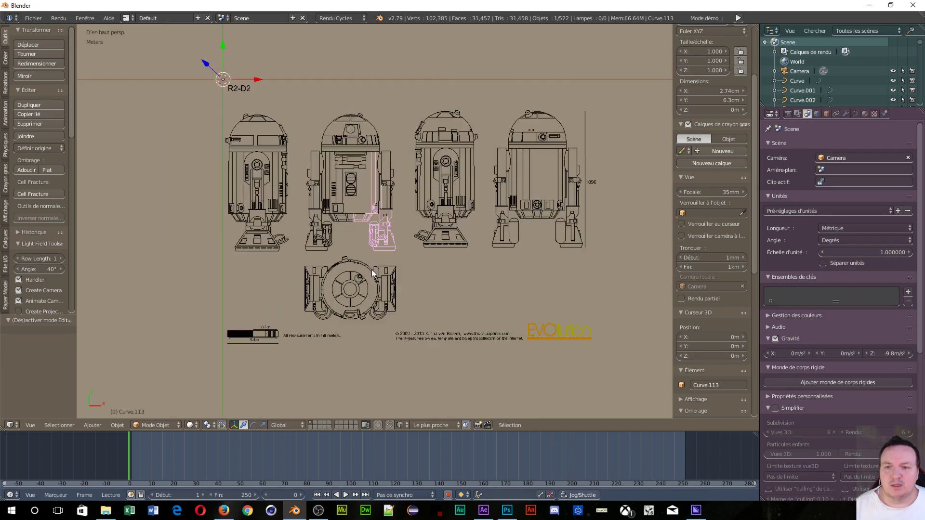
scroll(349, 255, "up", 2)
scroll(349, 255, "up", 6)
scroll(241, 363, "down", 2)
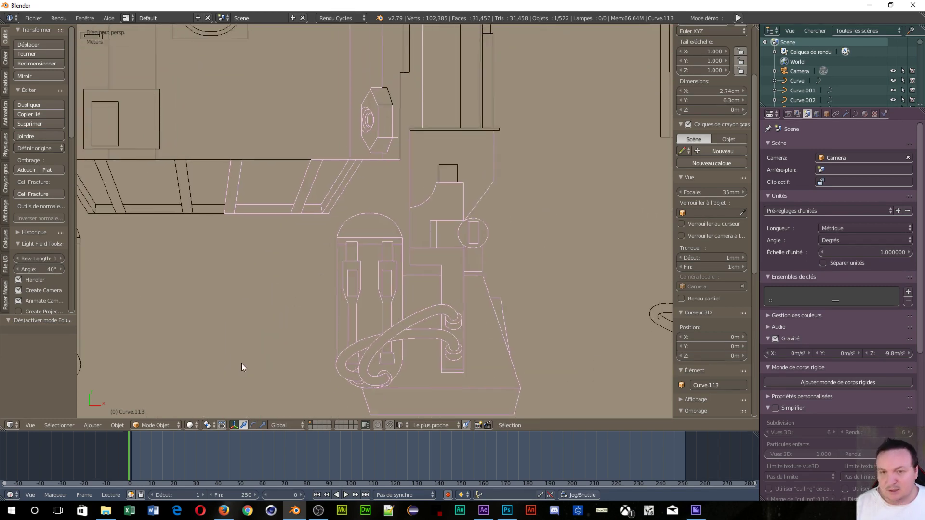
scroll(294, 96, "up", 5)
scroll(313, 182, "down", 5)
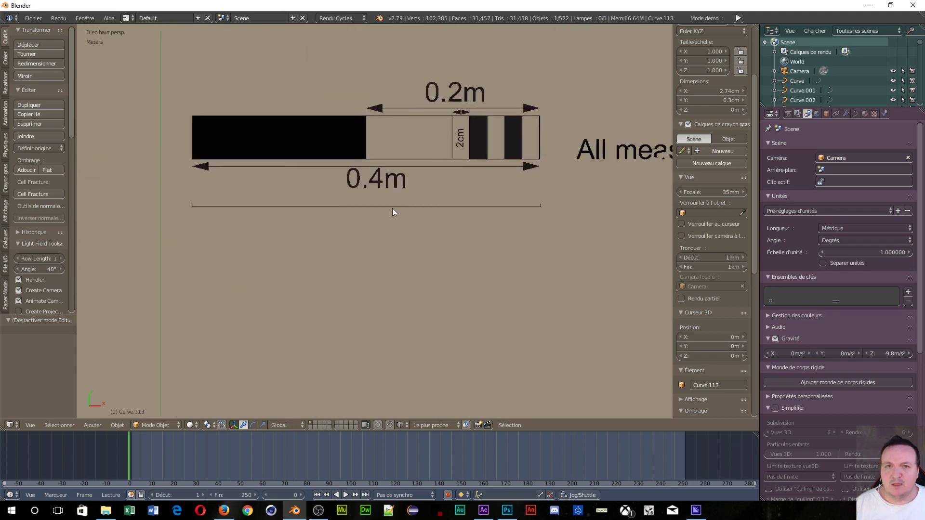
Place the 3D cursor at the scale bar's left end and bring up the Add menu's mesh list.
scroll(379, 220, "up", 1, "ctrl")
scroll(380, 220, "down", 1, "shift")
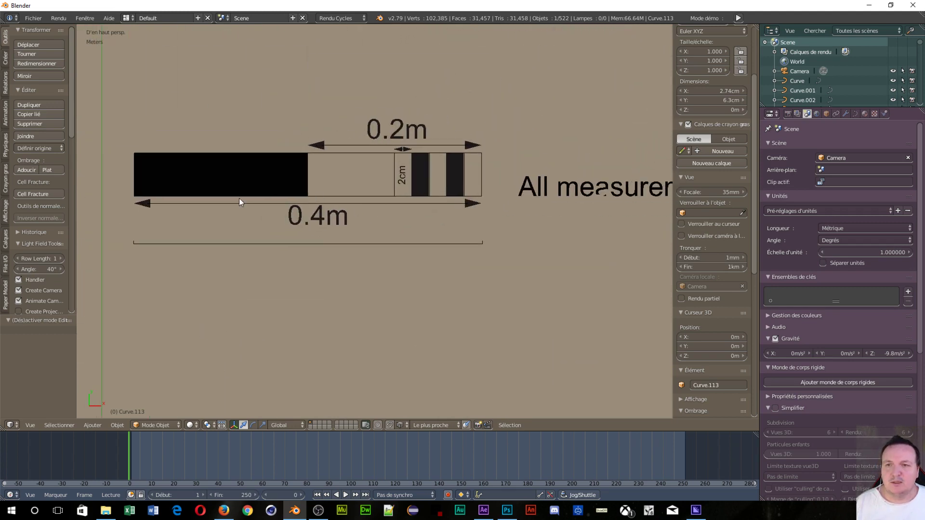
left_click(134, 178)
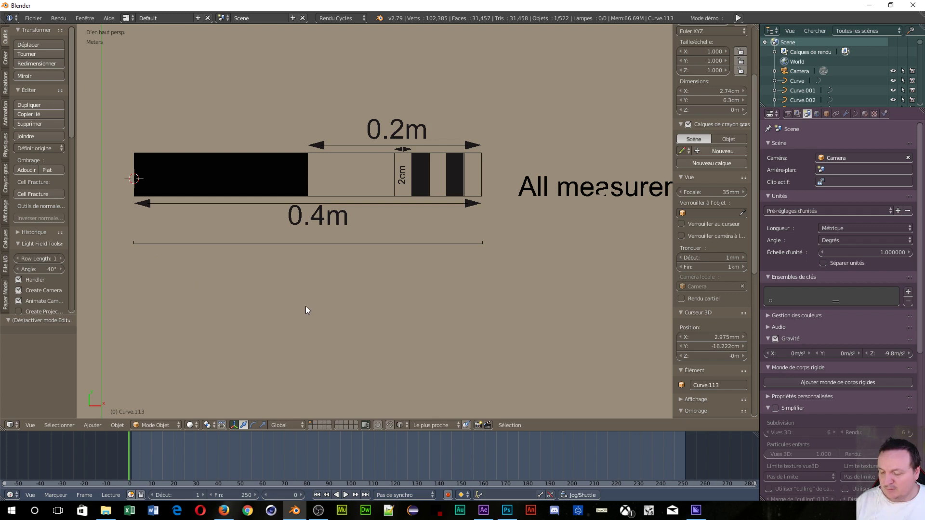
key("shift+a")
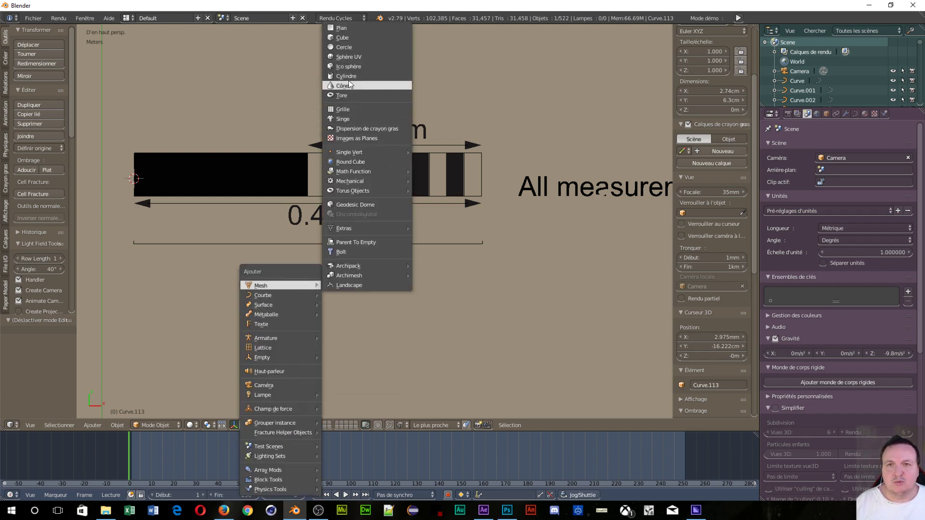
Add a 2 m cube at the 3D cursor and frame it in the view.
left_click(337, 38)
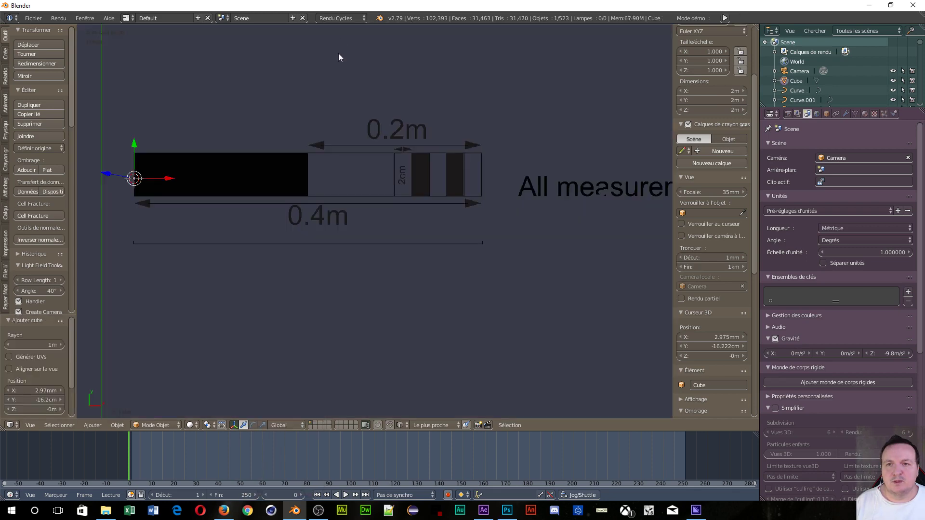
scroll(346, 133, "down", 4)
scroll(347, 133, "down", 3)
scroll(347, 133, "down", 3)
scroll(346, 133, "down", 3)
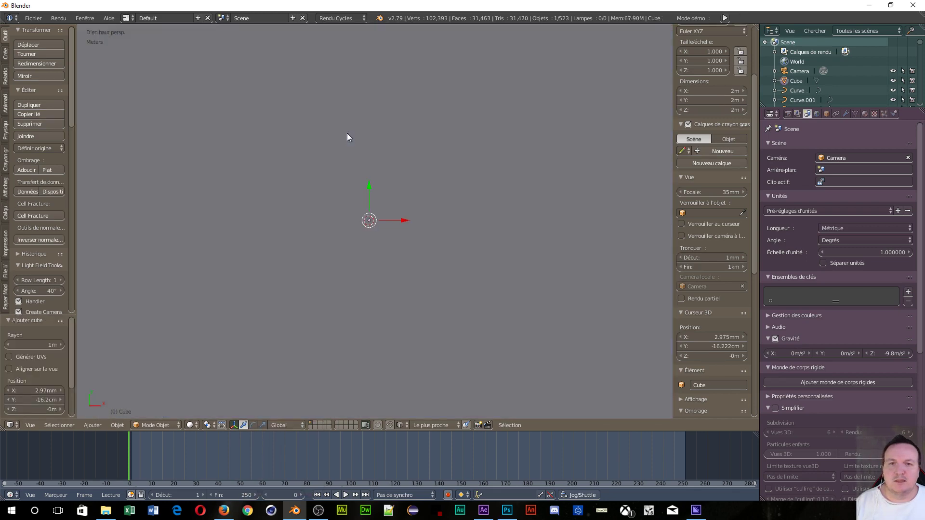
scroll(347, 133, "up", 5)
key("KP_Decimal")
scroll(343, 130, "down", 2)
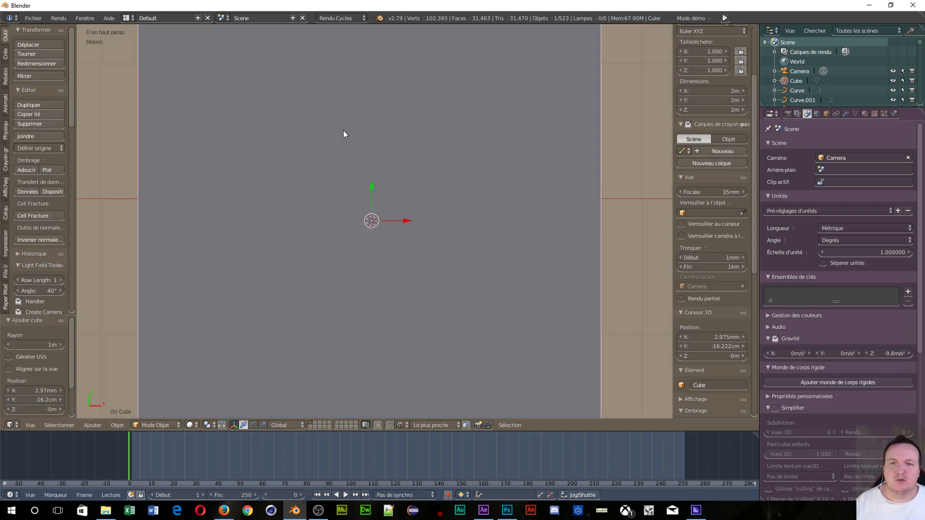
scroll(343, 130, "down", 2)
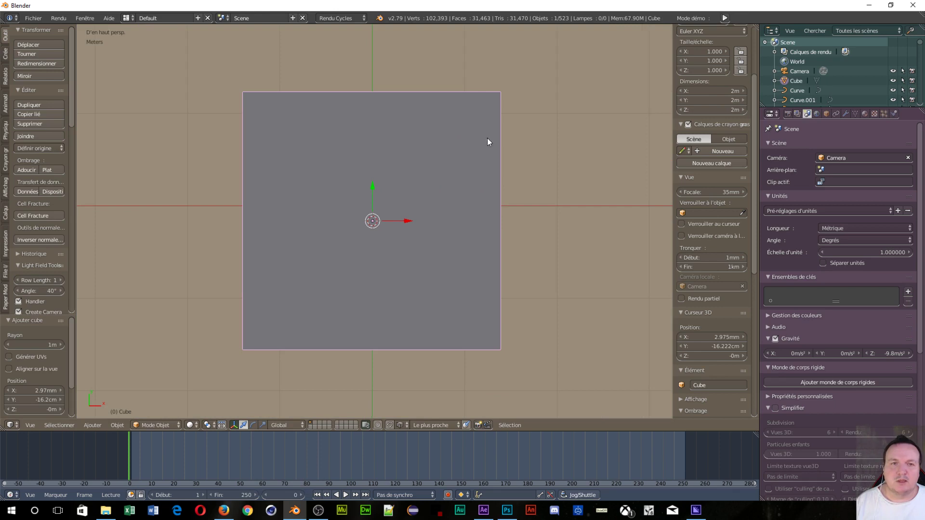
Set the viewport shading to Wireframe.
left_click(190, 425)
left_click(193, 406)
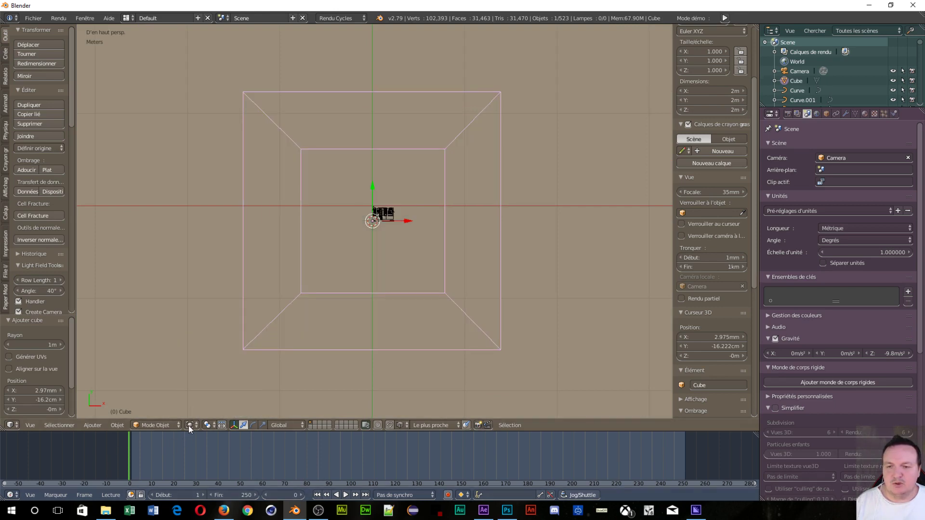
left_click(188, 425)
left_click(196, 403)
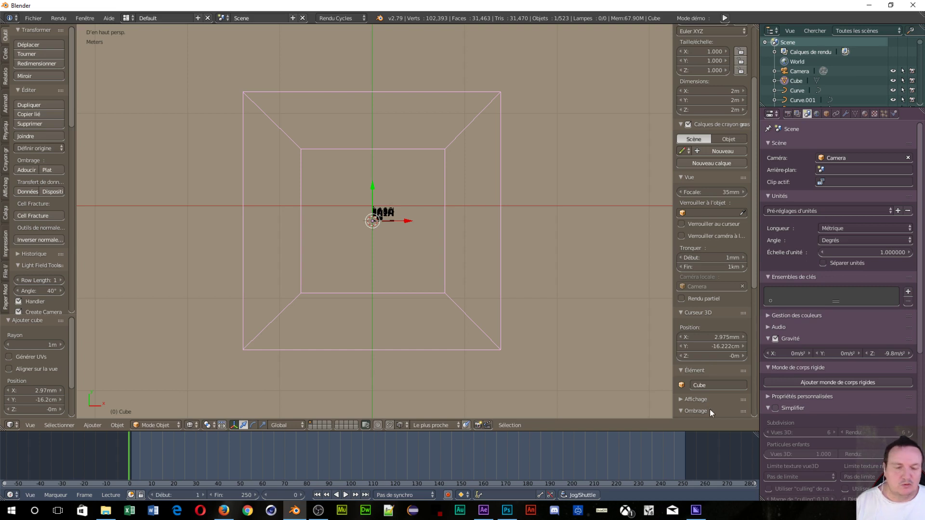
scroll(722, 343, "down", 6)
scroll(719, 364, "down", 4)
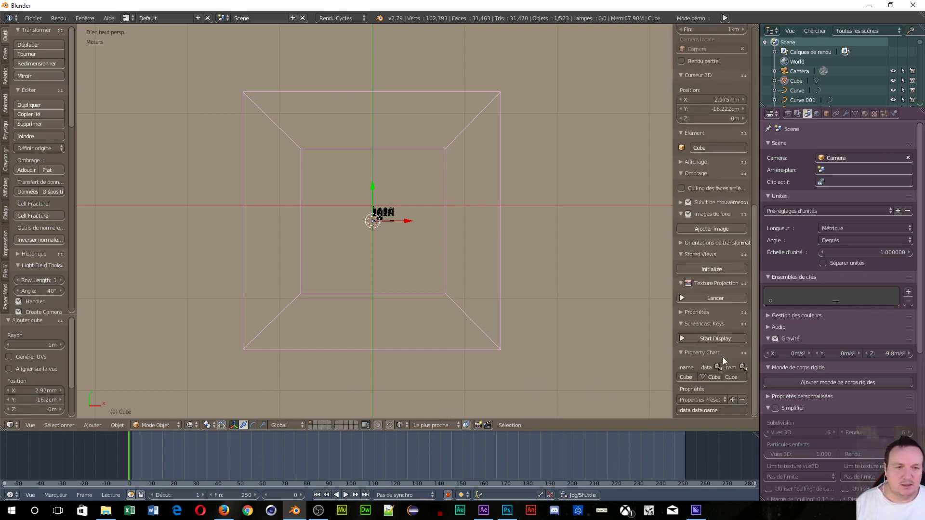
scroll(459, 307, "up", 1)
scroll(448, 298, "up", 1)
scroll(433, 285, "down", 2)
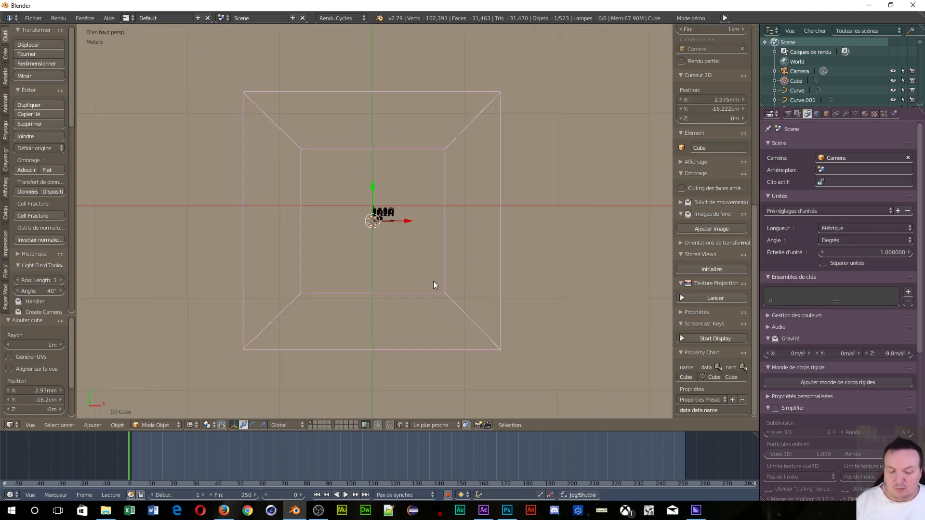
Switch to an orthographic top view and zoom in on the cube.
key("KP_5")
scroll(433, 281, "up", 4)
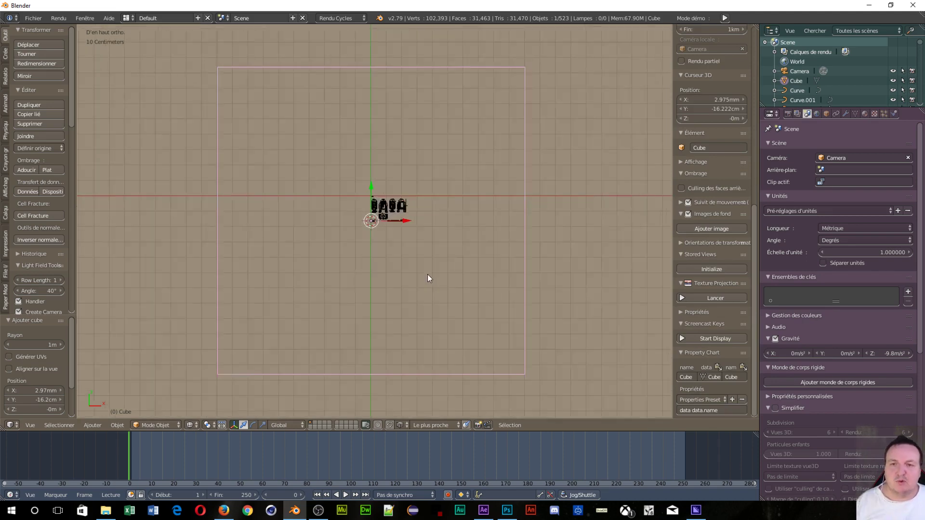
scroll(426, 273, "up", 2)
scroll(426, 274, "up", 3)
scroll(427, 275, "up", 5)
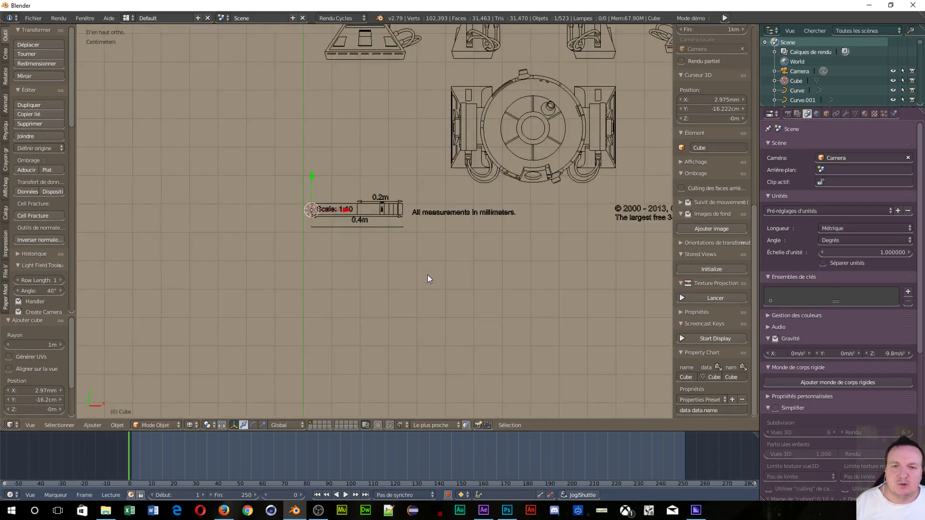
scroll(427, 274, "up", 3)
scroll(427, 274, "up", 1)
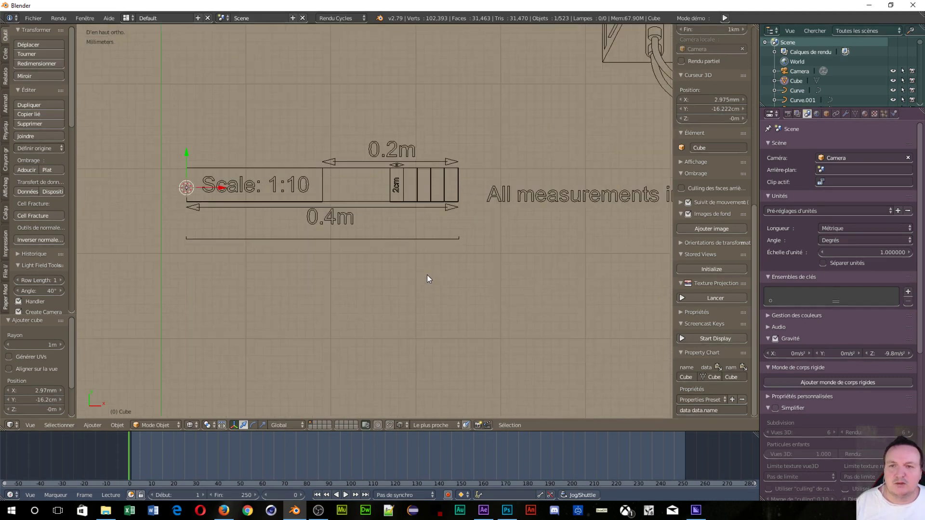
scroll(426, 274, "down", 4)
scroll(425, 274, "down", 3)
scroll(408, 259, "down", 3)
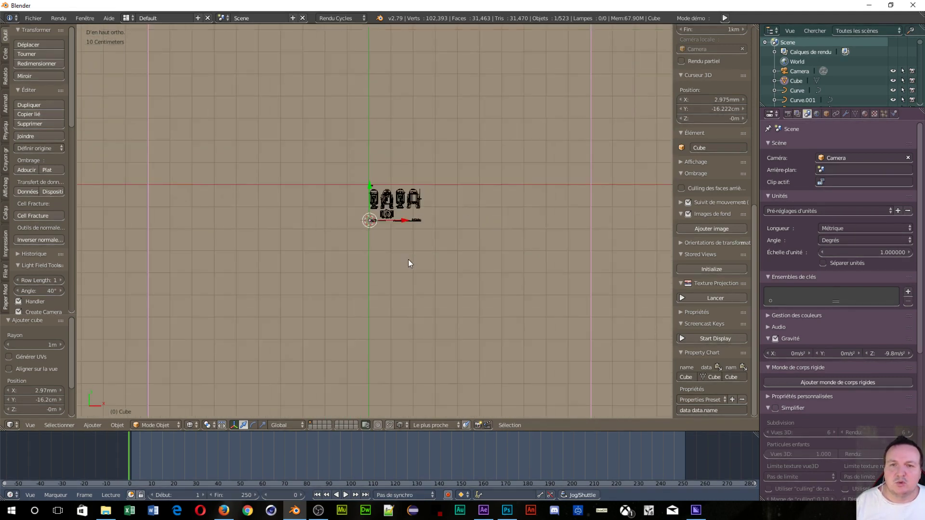
scroll(409, 260, "down", 3)
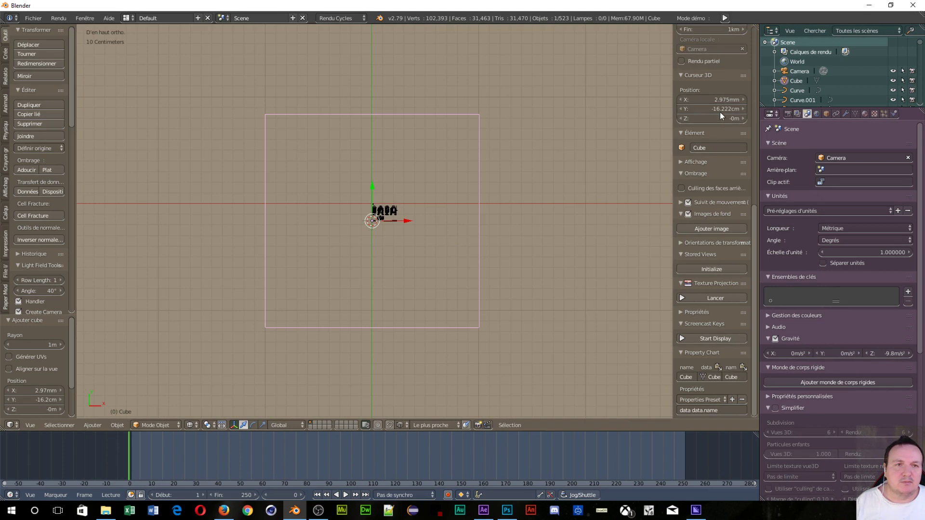
scroll(721, 102, "up", 6)
scroll(715, 103, "up", 5)
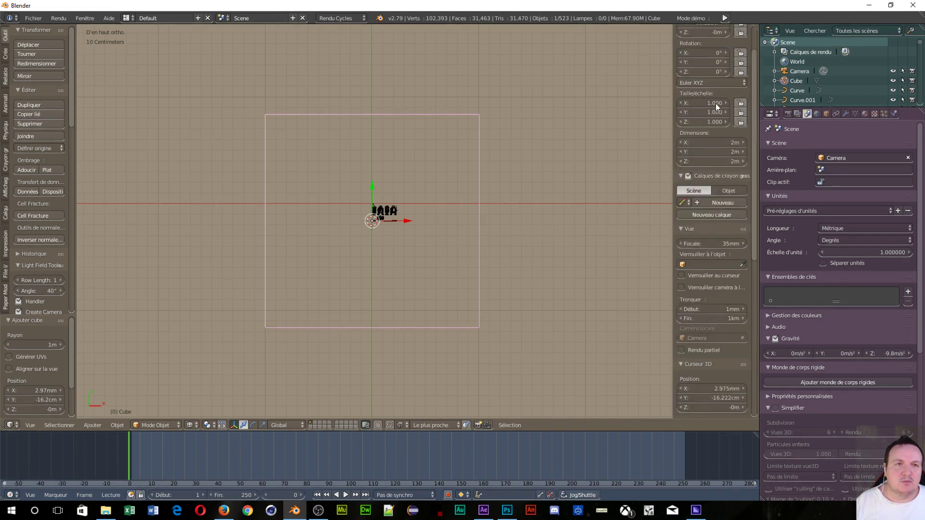
scroll(716, 103, "up", 2)
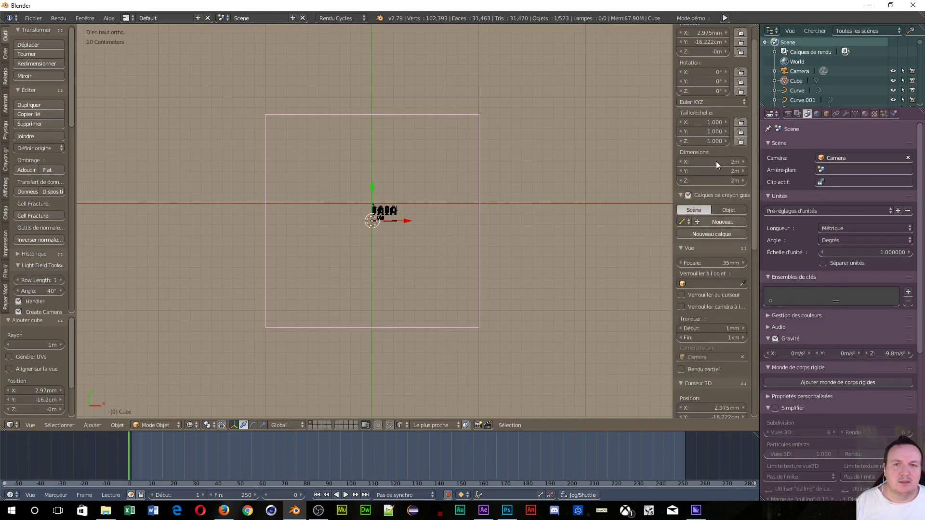
Set the cube's X dimension to 40cm in the sidebar, giving X scale 0.200.
left_click(716, 161)
type("0")
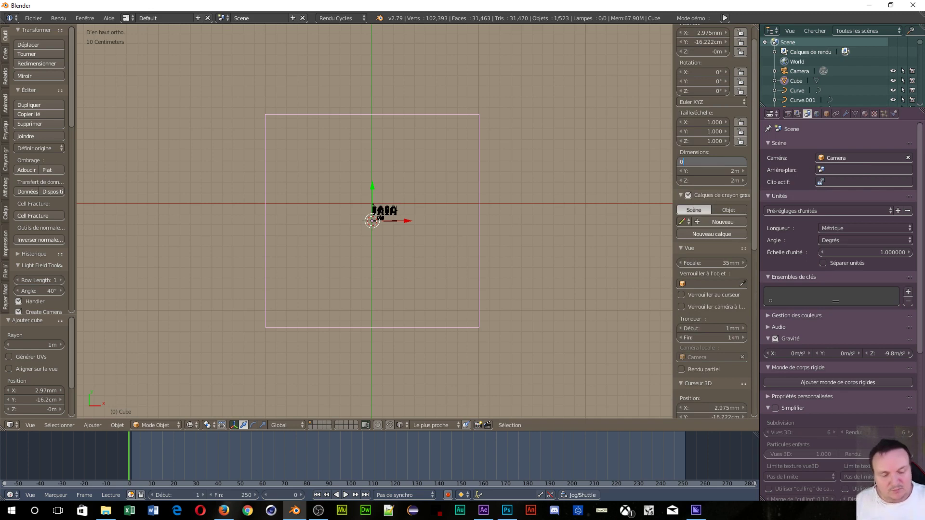
type(".4")
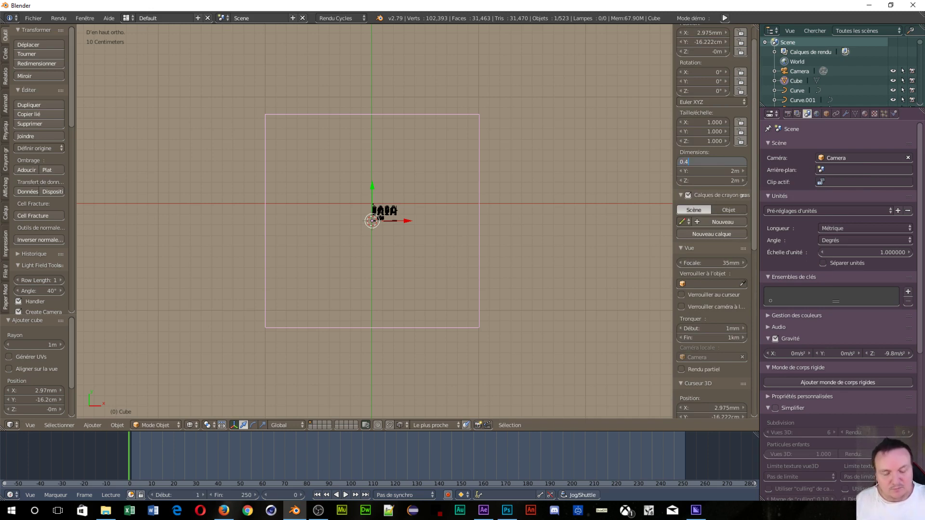
key("BackSpace")
type("4")
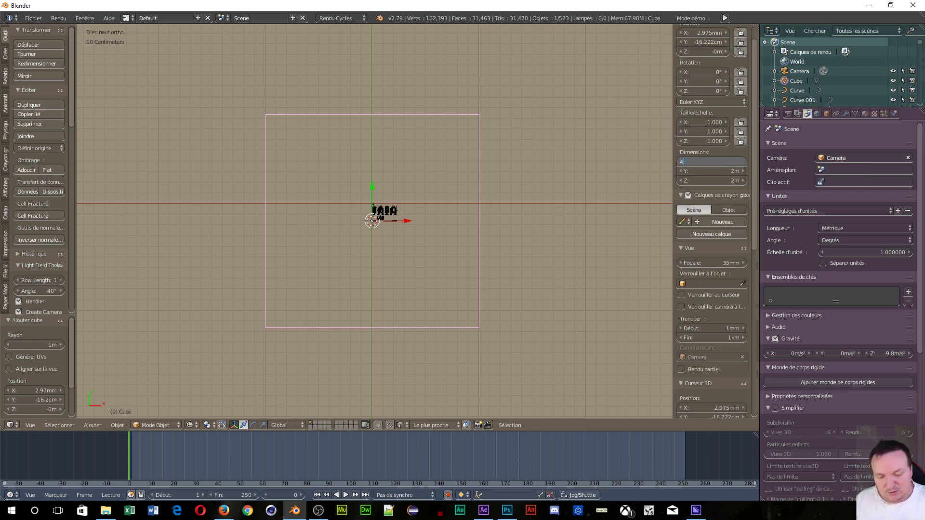
type("0cm")
key("Return")
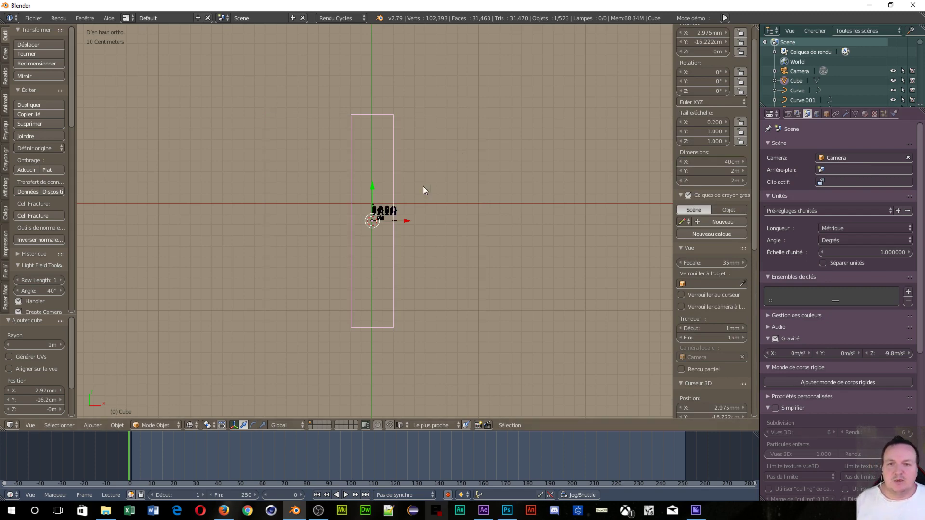
scroll(327, 283, "up", 2)
scroll(339, 317, "up", 3)
scroll(345, 284, "up", 3)
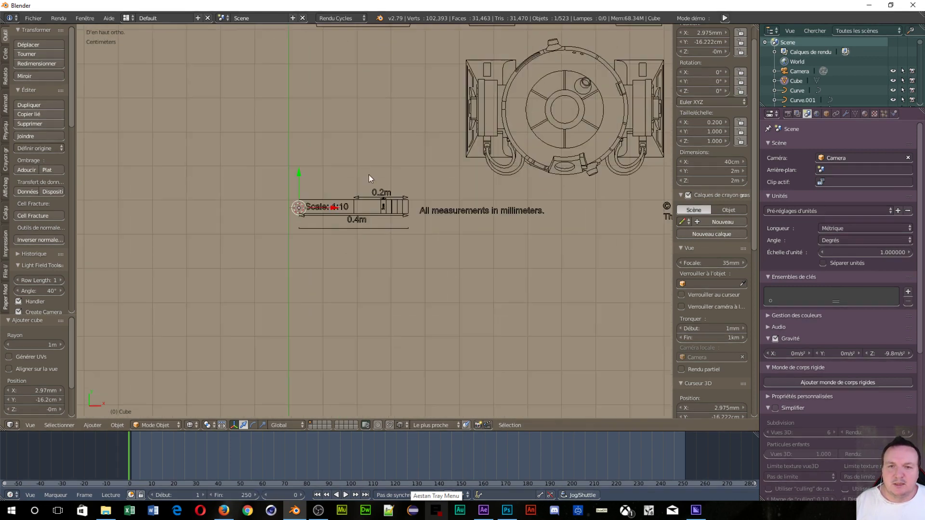
scroll(369, 174, "up", 1)
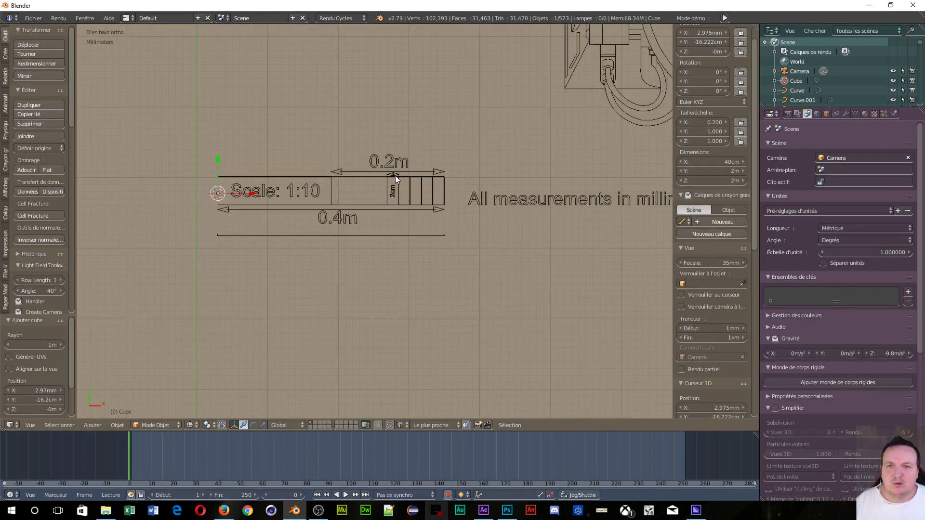
scroll(395, 175, "down", 1)
scroll(381, 183, "down", 2)
scroll(366, 189, "down", 2)
scroll(366, 189, "down", 1)
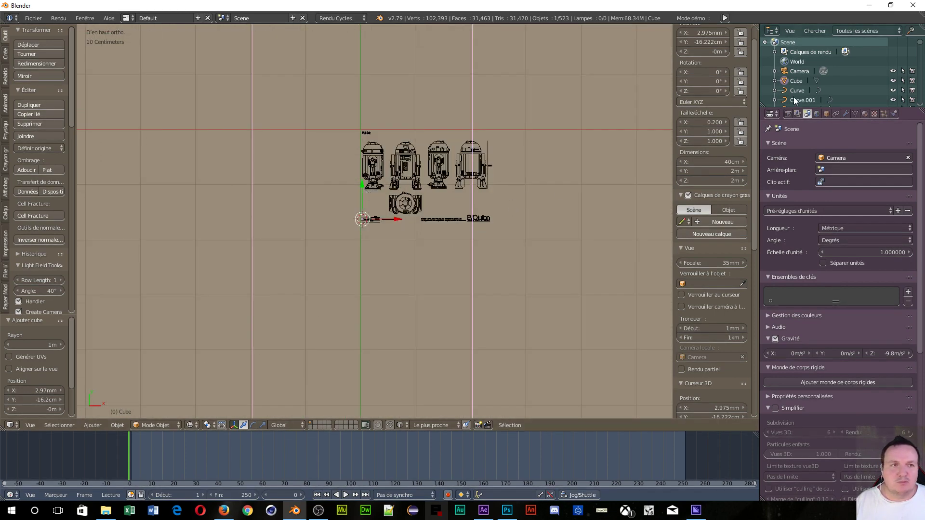
left_click(902, 82)
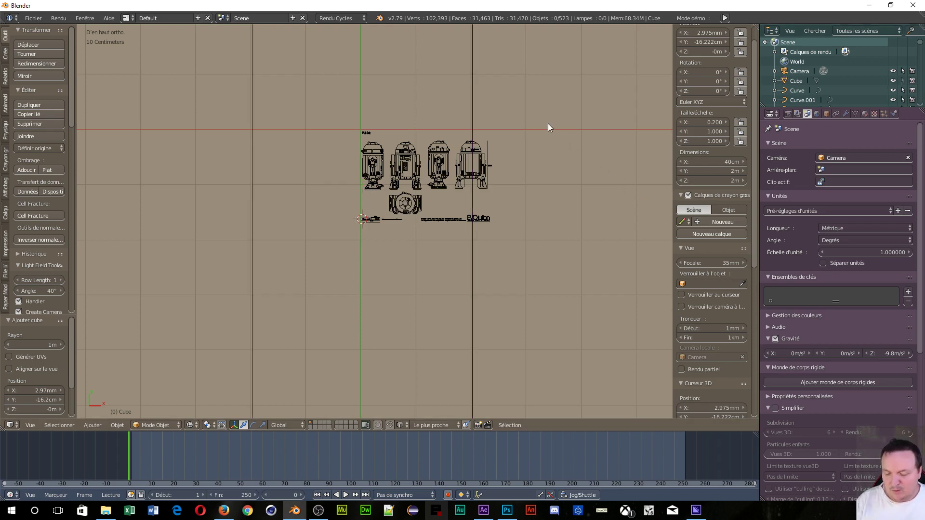
left_click_drag(548, 126, 336, 263)
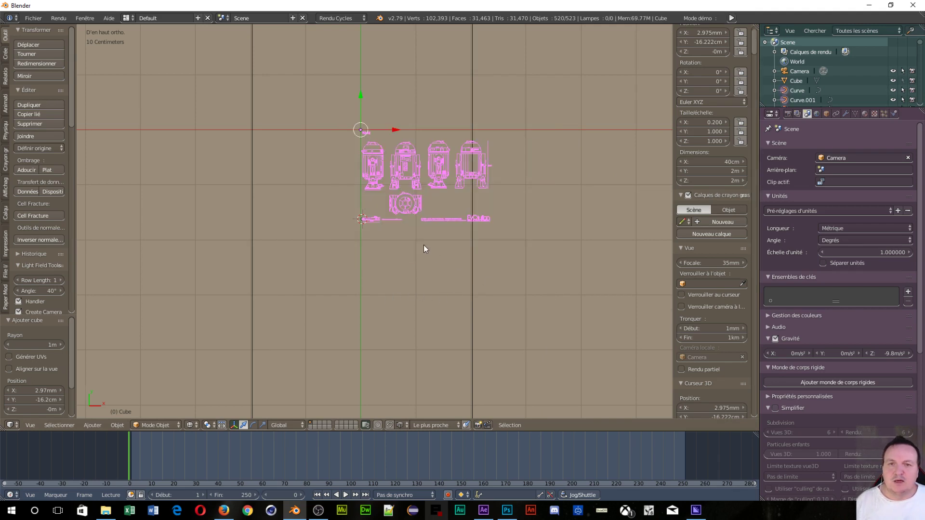
scroll(423, 244, "up", 1)
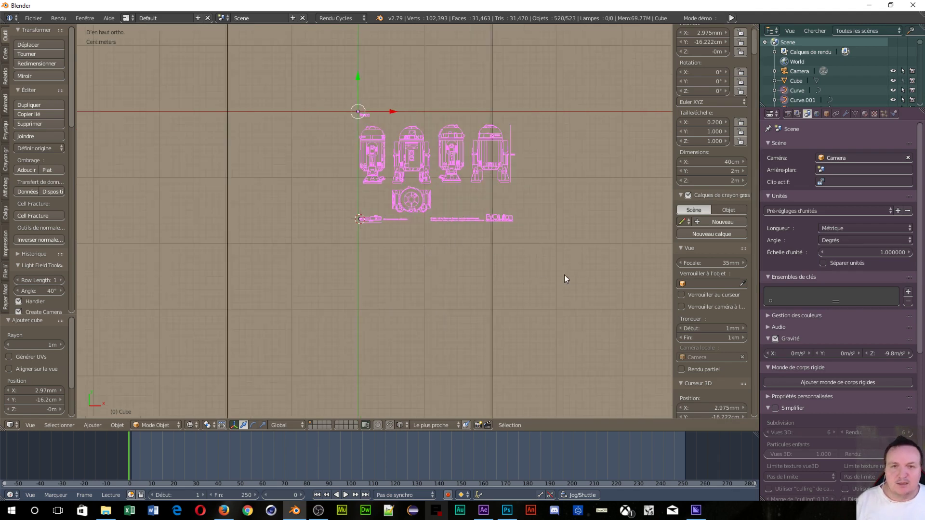
key("a")
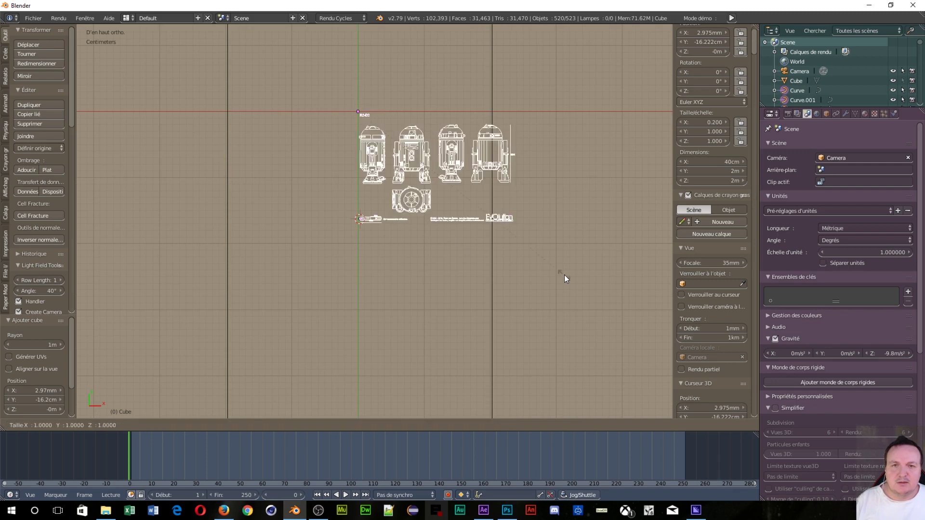
key("ctrl+z")
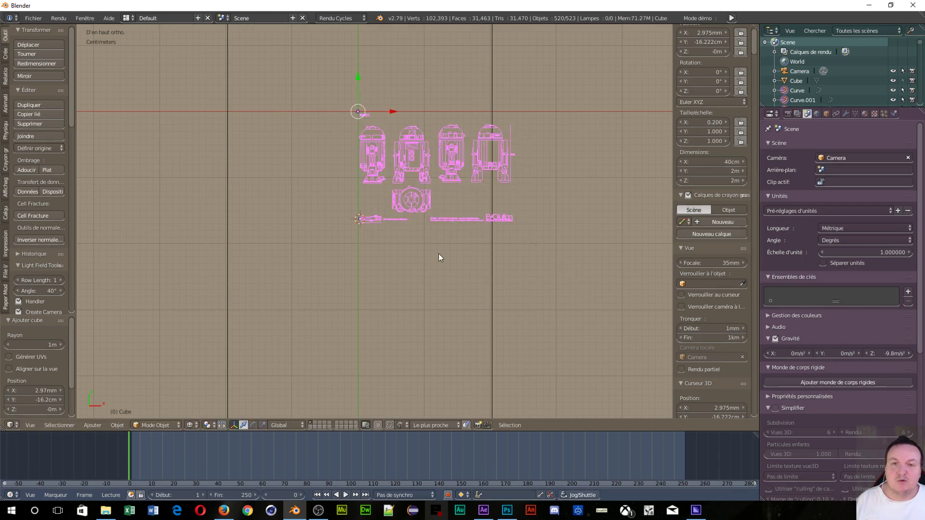
scroll(439, 253, "down", 3)
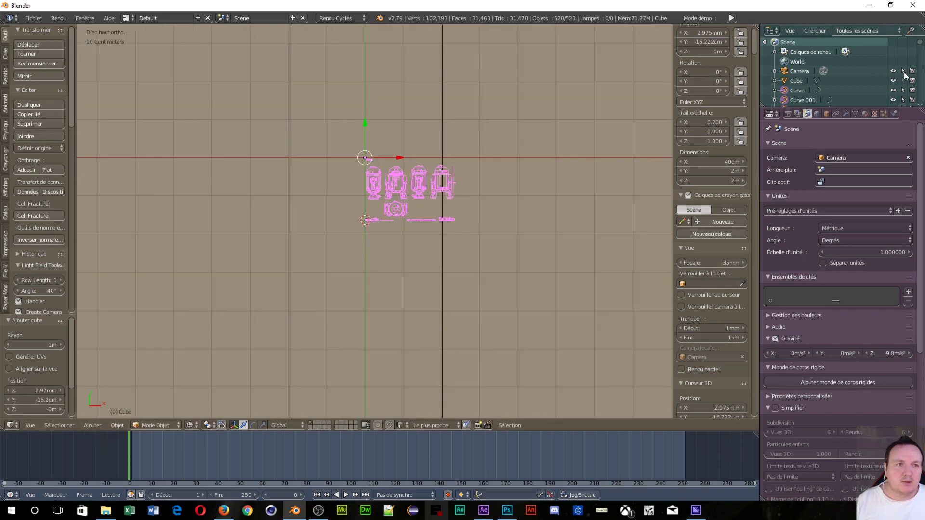
right_click(442, 304)
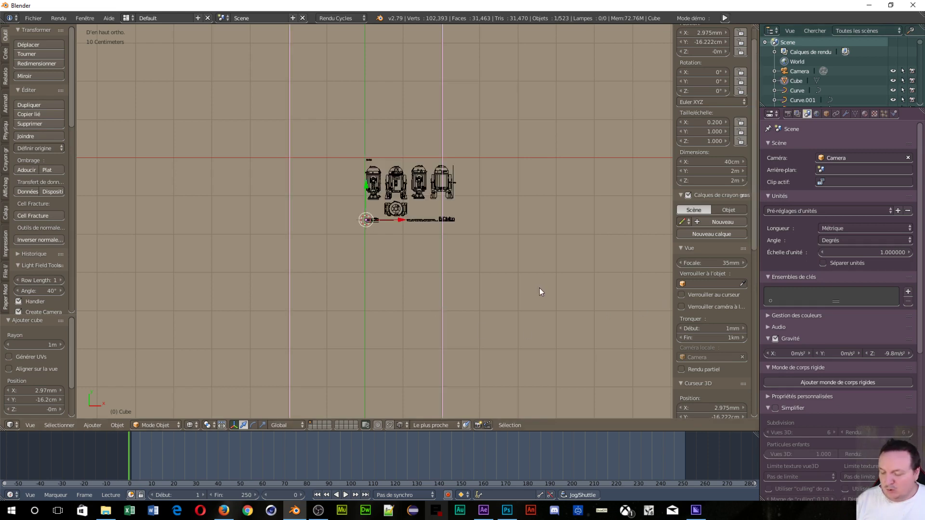
Duplicate the cube in place and put the copy into Edit Mode.
key("shift+d")
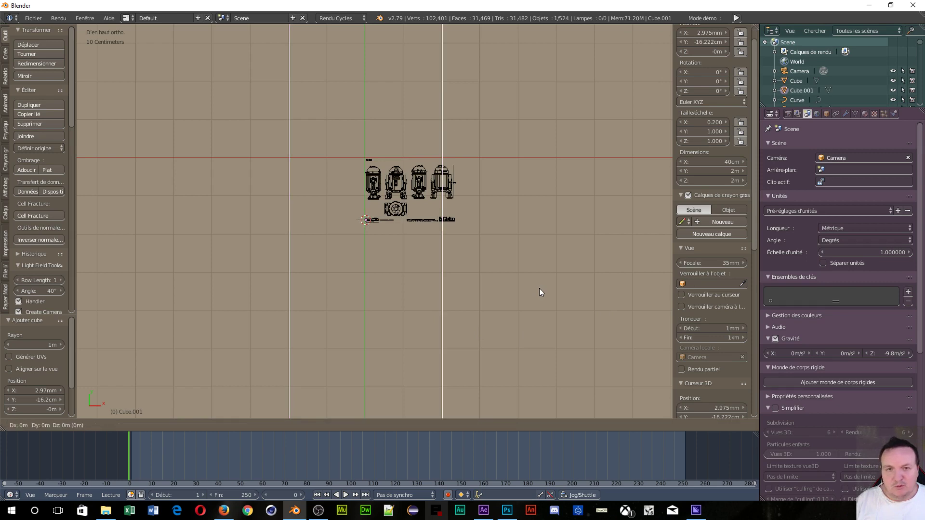
right_click(538, 288)
key("Tab")
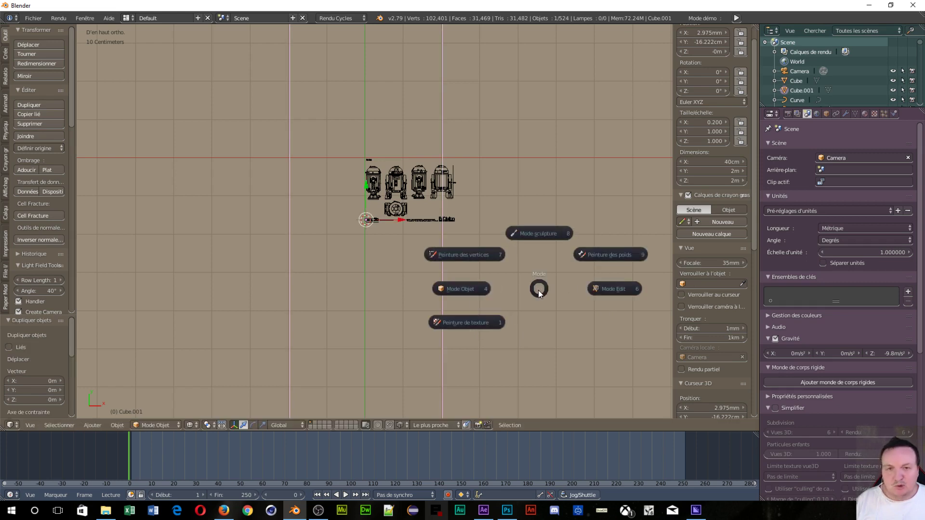
left_click(616, 290)
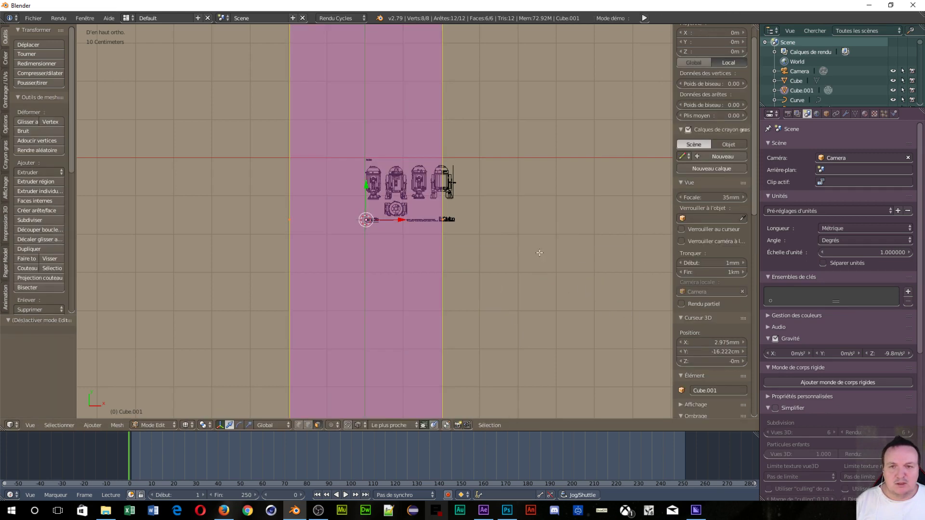
scroll(426, 242, "up", 1)
scroll(422, 247, "up", 3)
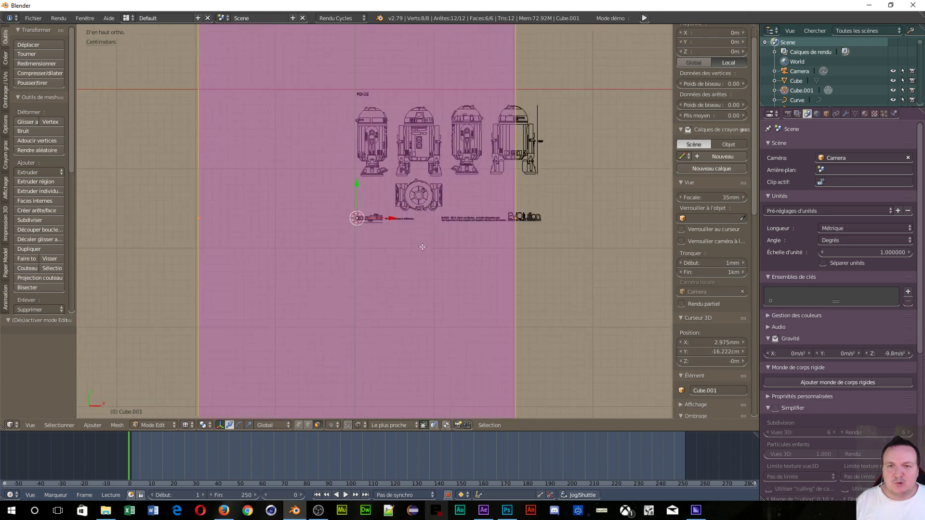
Slide the duplicate's right side left along X to the 0.4m scale bar's end.
left_click(515, 218)
right_click(516, 218)
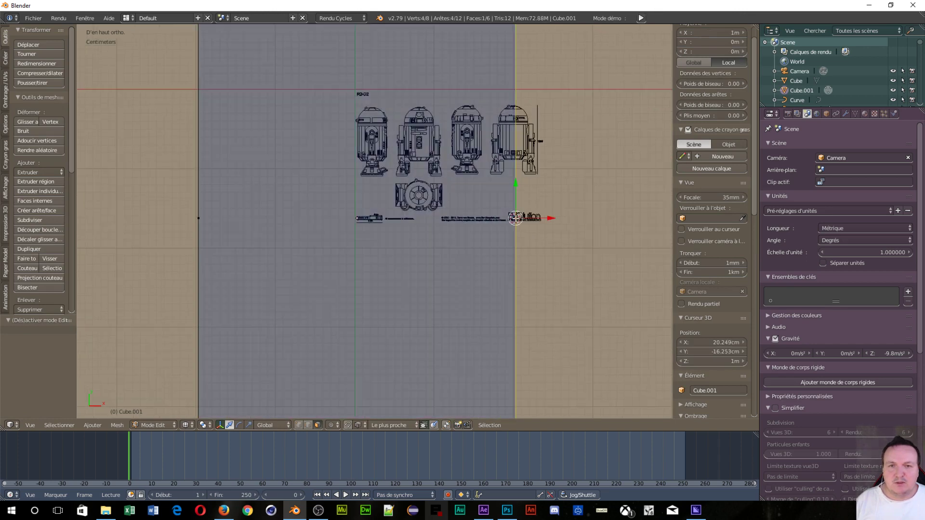
left_click_drag(548, 217, 400, 269)
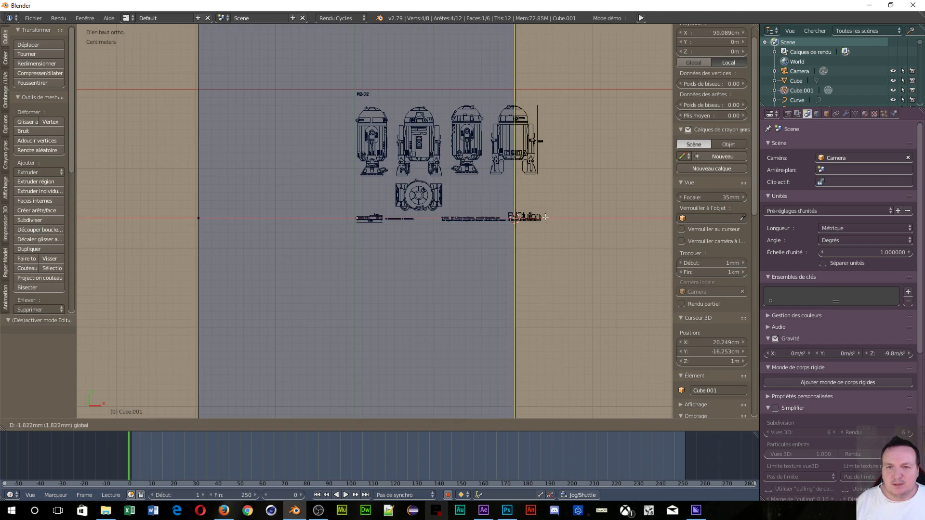
scroll(400, 269, "up", 5)
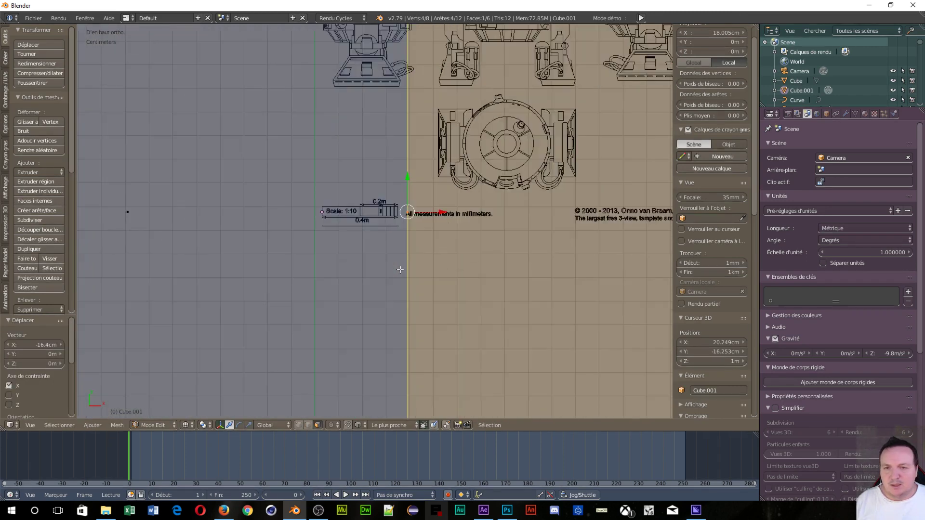
scroll(400, 270, "up", 5)
scroll(398, 284, "up", 4)
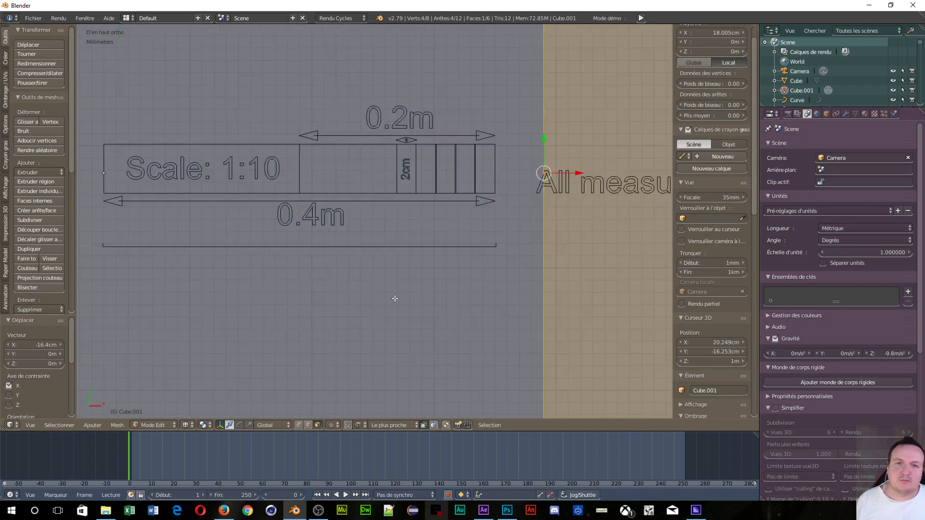
scroll(392, 299, "up", 1)
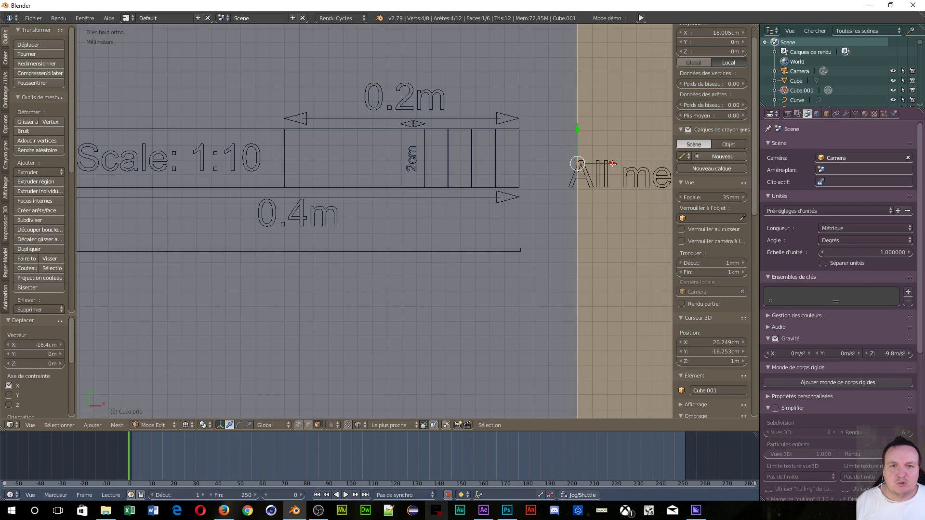
mouse_move(612, 163)
left_mouse_down()
mouse_move(521, 164)
mouse_move(554, 165)
left_mouse_up()
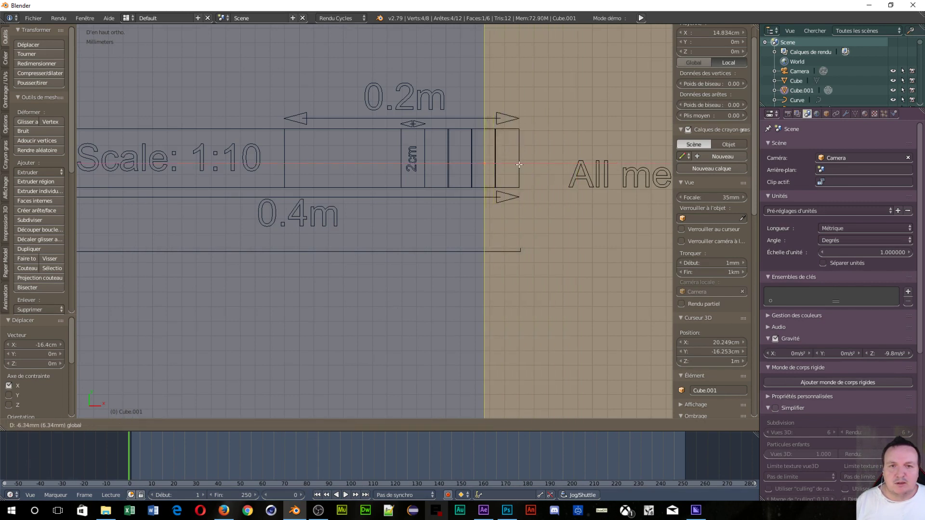
left_click(554, 165)
scroll(248, 293, "down", 5)
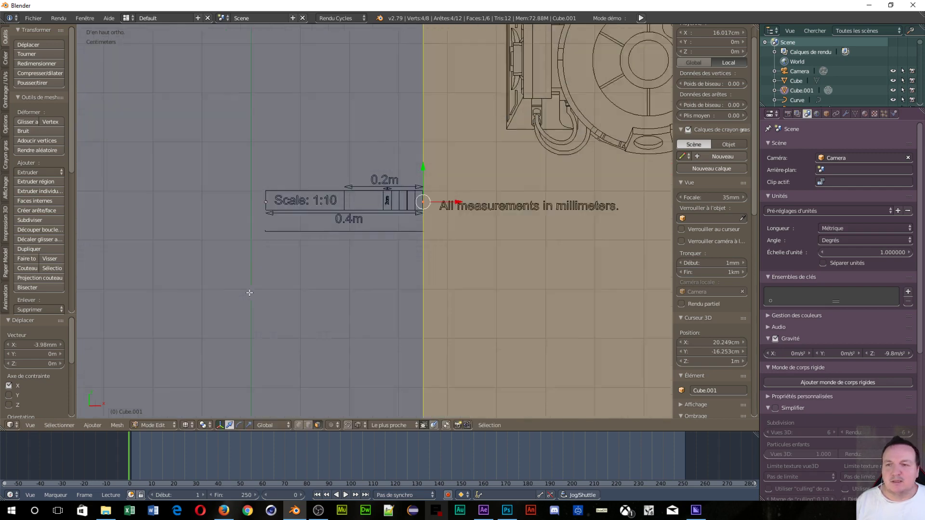
scroll(260, 219, "down", 5)
Move the left vertical edge along X onto the scale bar's left end, then return to Object Mode.
right_click(203, 210)
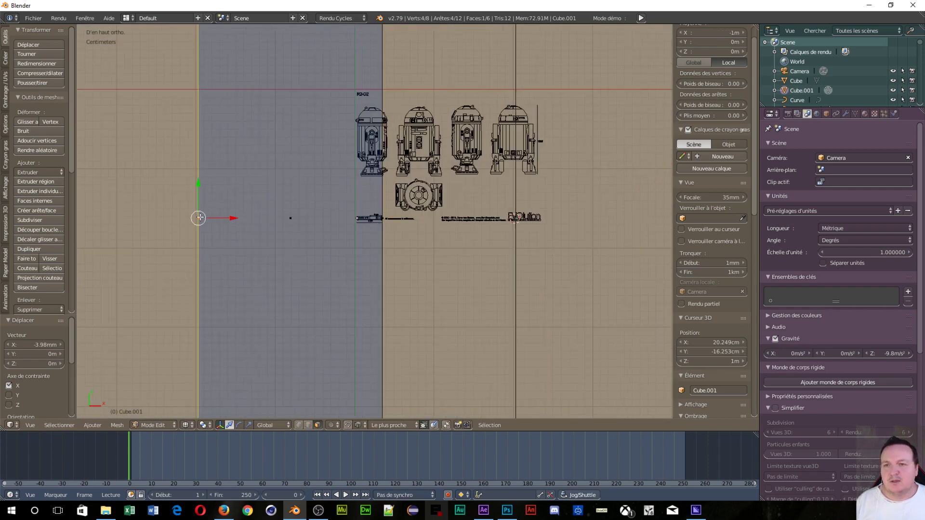
left_click_drag(229, 216, 385, 234)
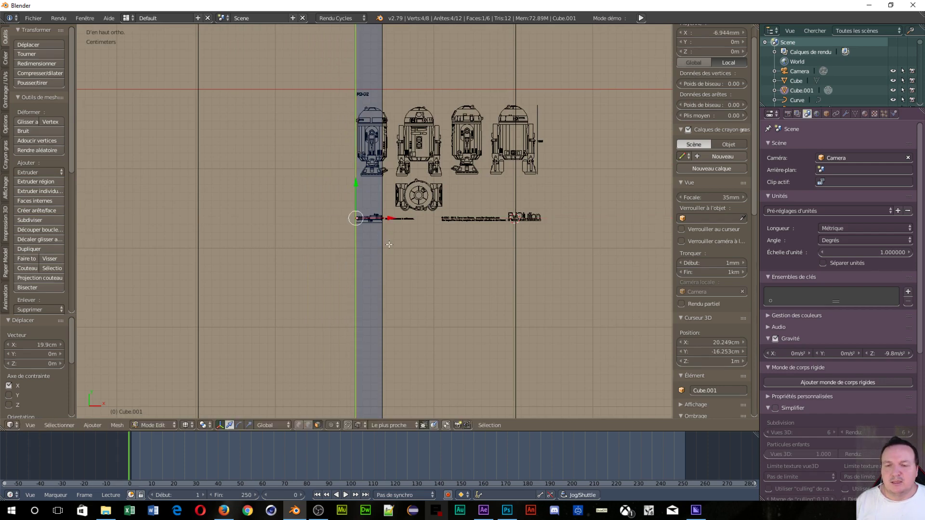
scroll(384, 238, "up", 10)
scroll(383, 244, "up", 5)
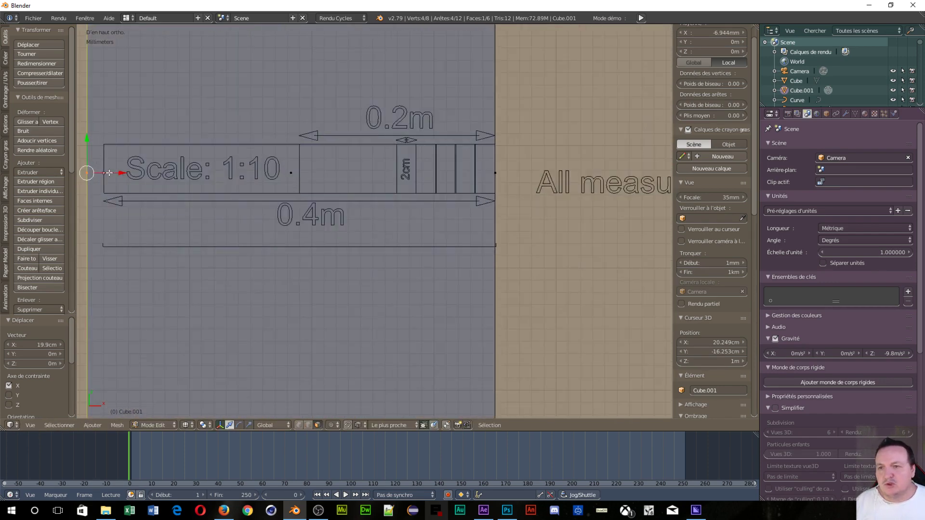
left_click_drag(119, 173, 135, 178)
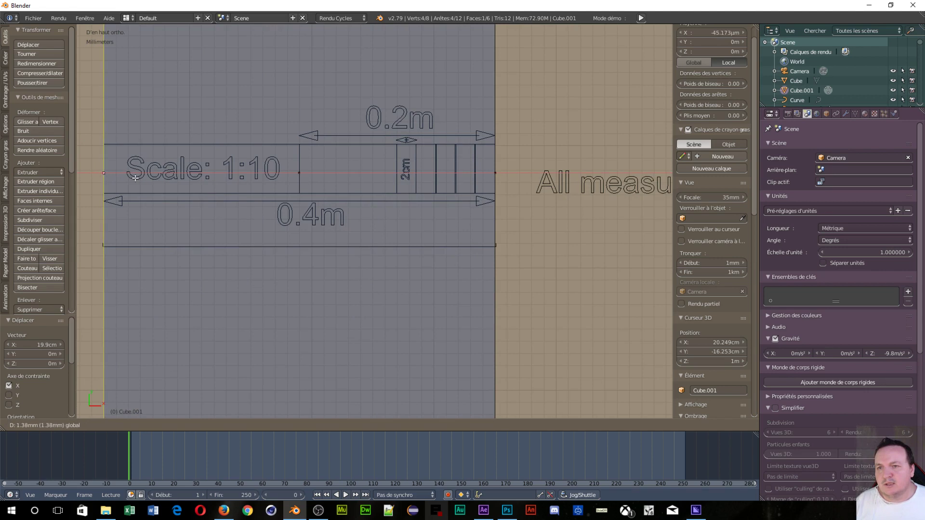
left_click(136, 178)
scroll(707, 139, "up", 1)
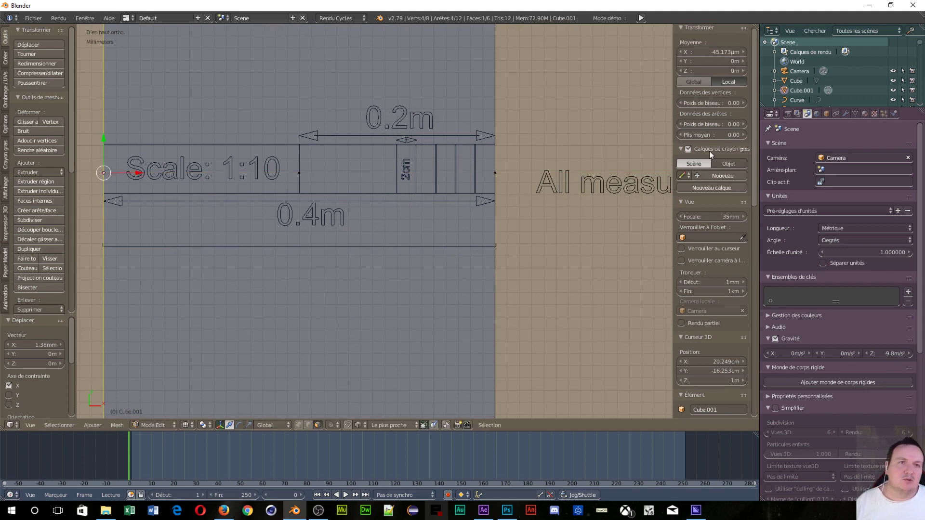
scroll(709, 151, "up", 1)
key("Tab")
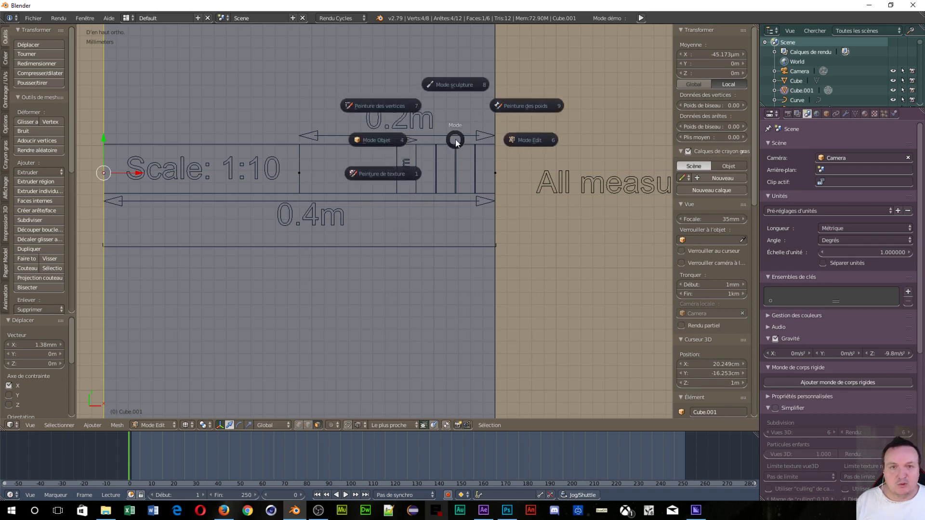
left_click(366, 141)
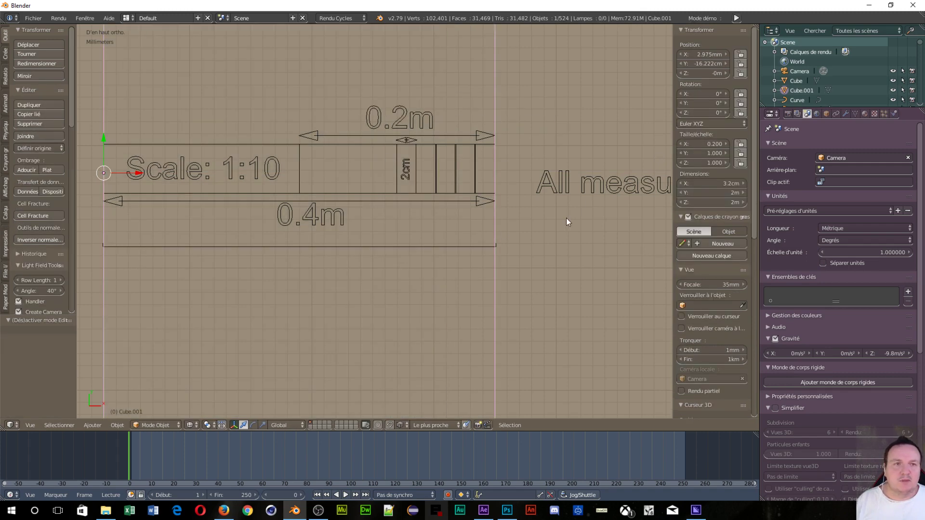
Put the measuring mesh back in Edit Mode and pan to the scale bar's right end.
scroll(597, 184, "up", 1)
scroll(627, 145, "up", 2)
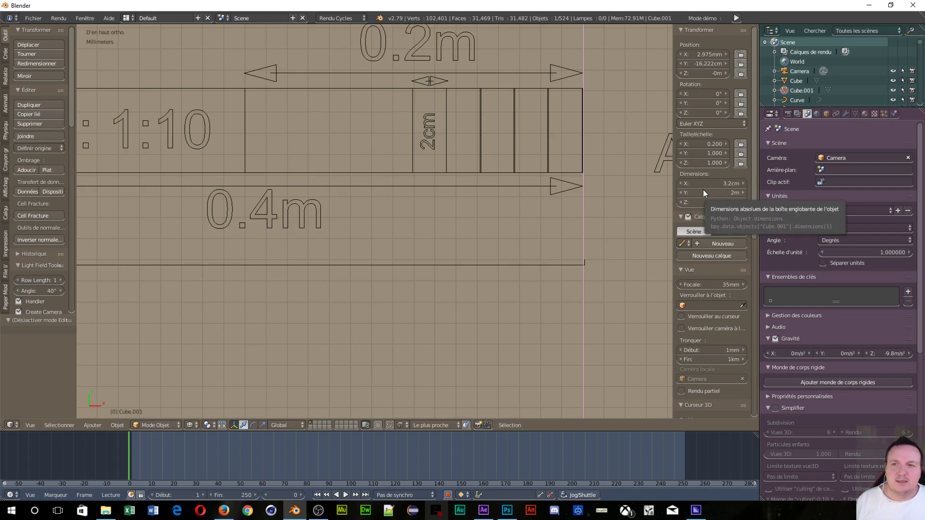
scroll(703, 190, "down", 3)
scroll(318, 93, "down", 2)
scroll(318, 93, "down", 1)
scroll(432, 198, "up", 1)
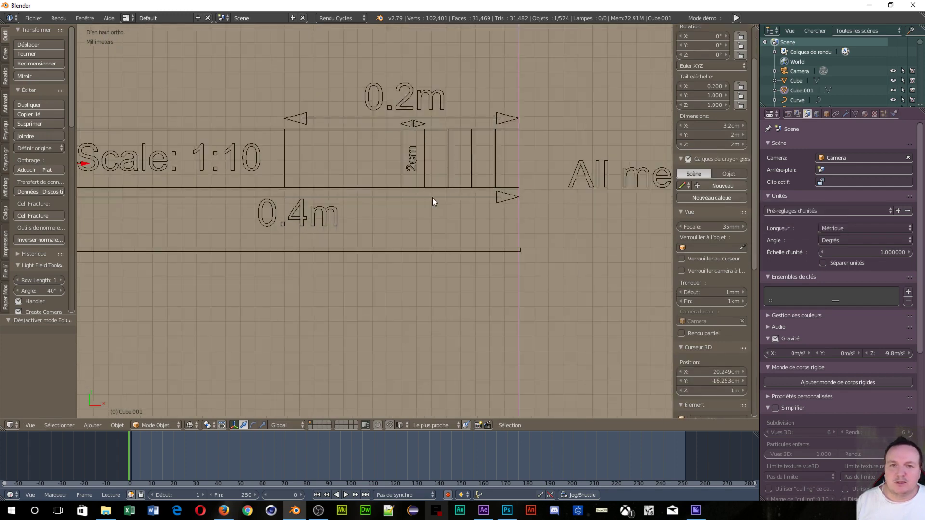
key("Tab")
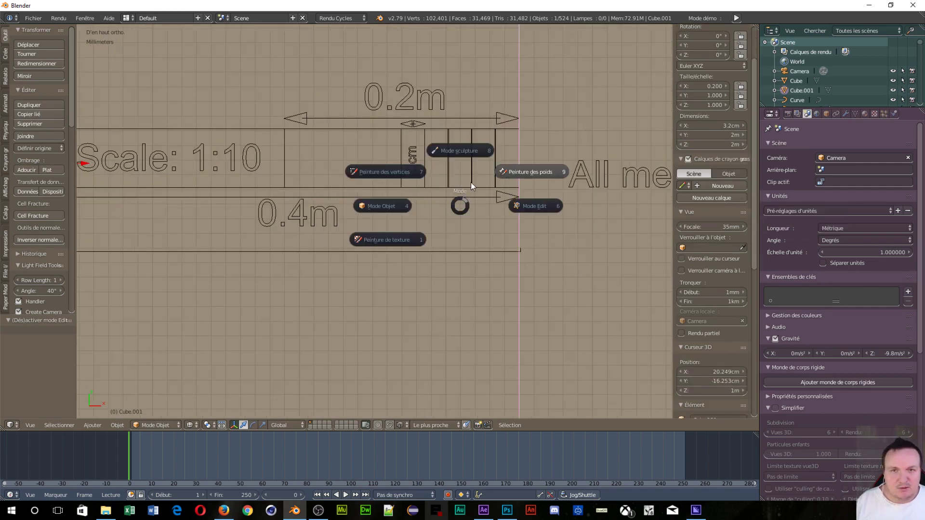
left_click(535, 209)
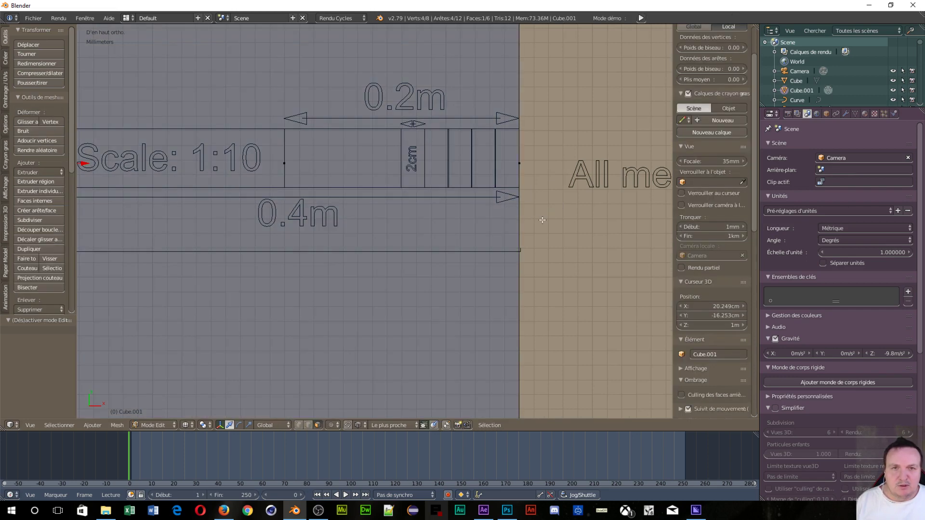
scroll(540, 216, "up", 5)
mouse_move(598, 206)
middle_mouse_down("shift")
mouse_move(349, 271)
mouse_move(489, 312)
mouse_move(557, 305)
mouse_move(529, 325)
middle_mouse_up("shift")
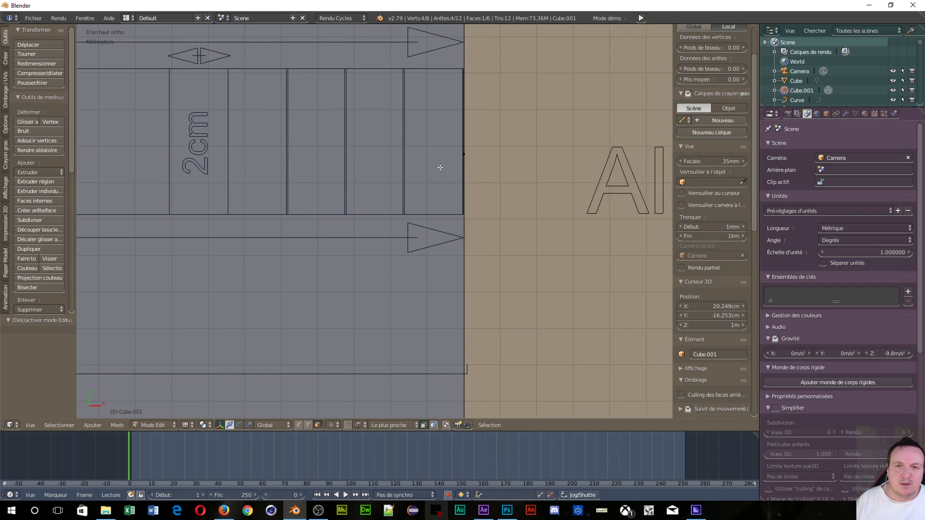
Select a right-edge vertex and nudge it -12.8 µm along X onto the scale bar's end.
right_click(460, 156)
scroll(509, 199, "up", 3)
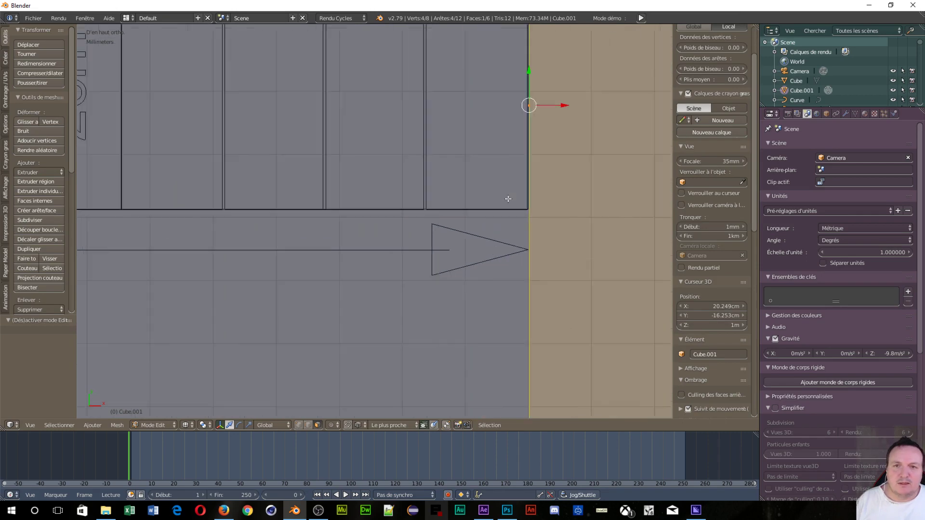
scroll(508, 199, "up", 3)
mouse_move(508, 199)
middle_mouse_down()
mouse_move(482, 188)
mouse_move(387, 273)
middle_mouse_up()
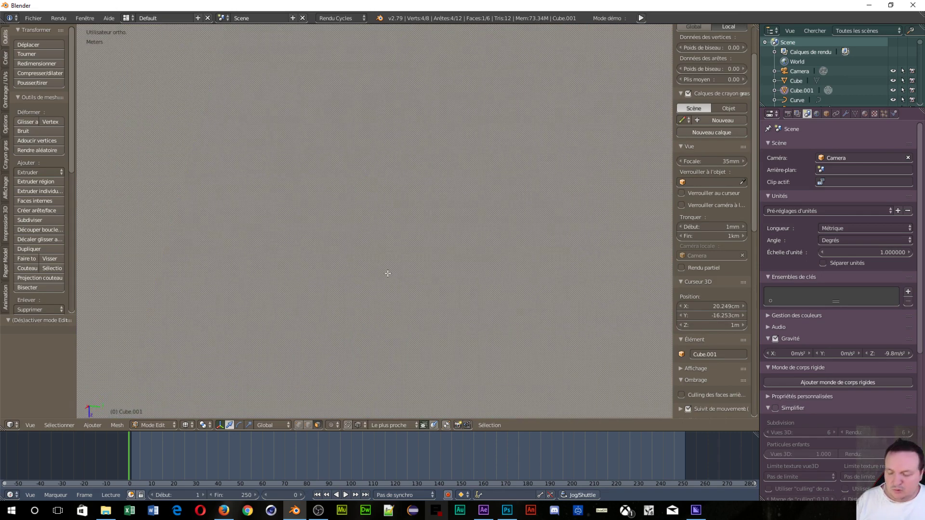
key("KP_7")
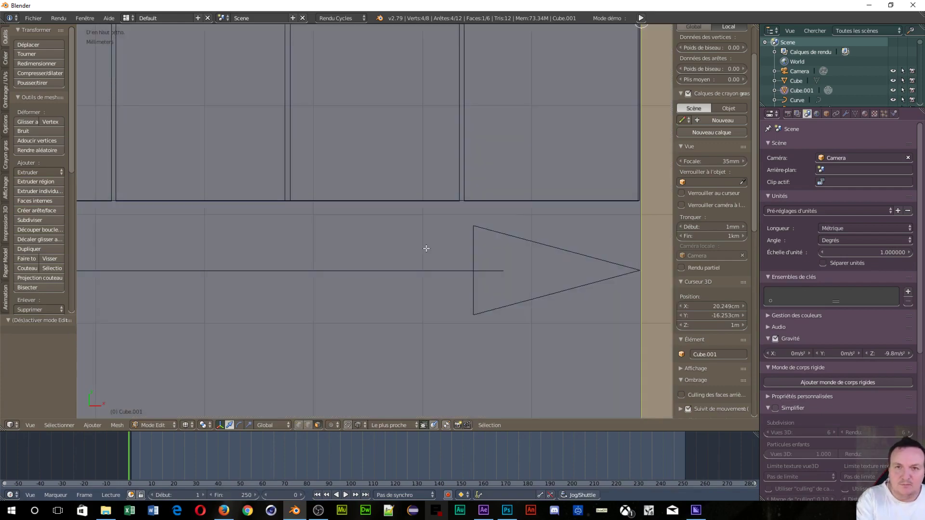
middle_click_drag(491, 186, 441, 324, "shift")
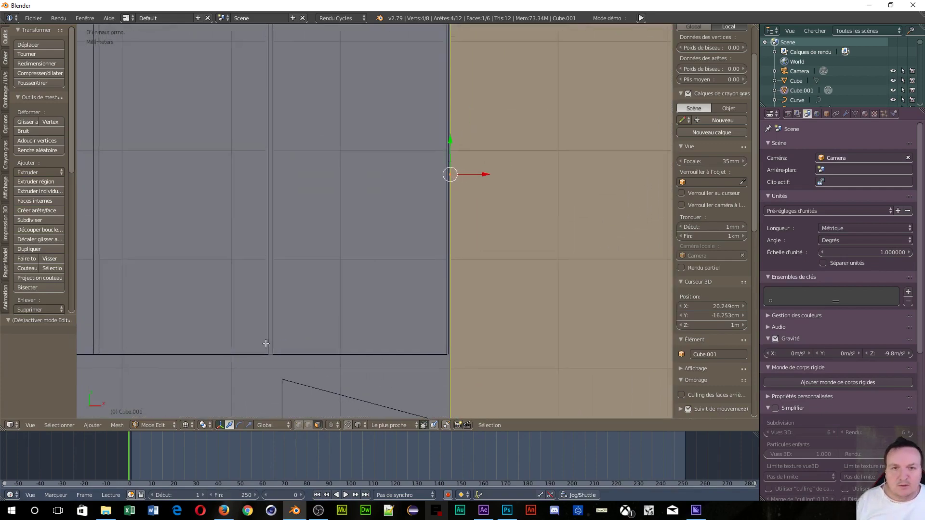
scroll(441, 324, "up", 2)
scroll(441, 325, "up", 1)
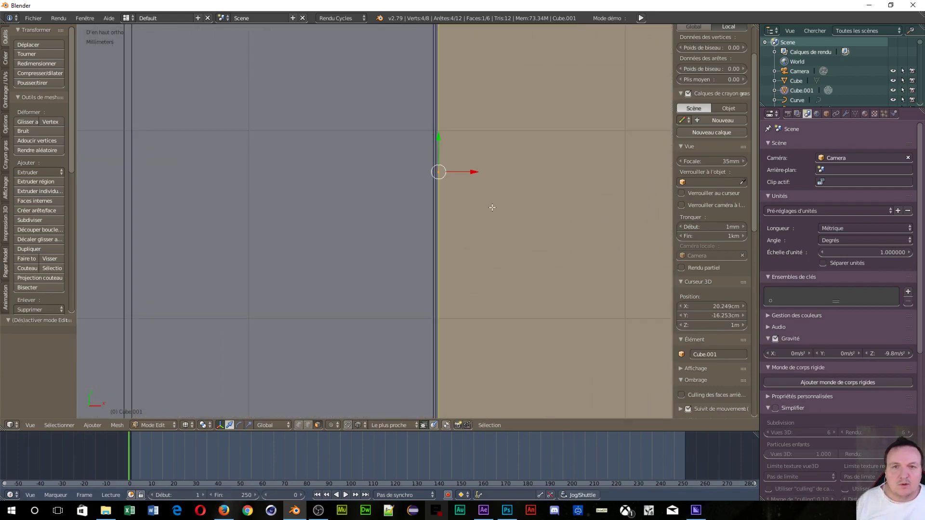
left_click_drag(479, 172, 476, 172)
scroll(459, 240, "down", 3)
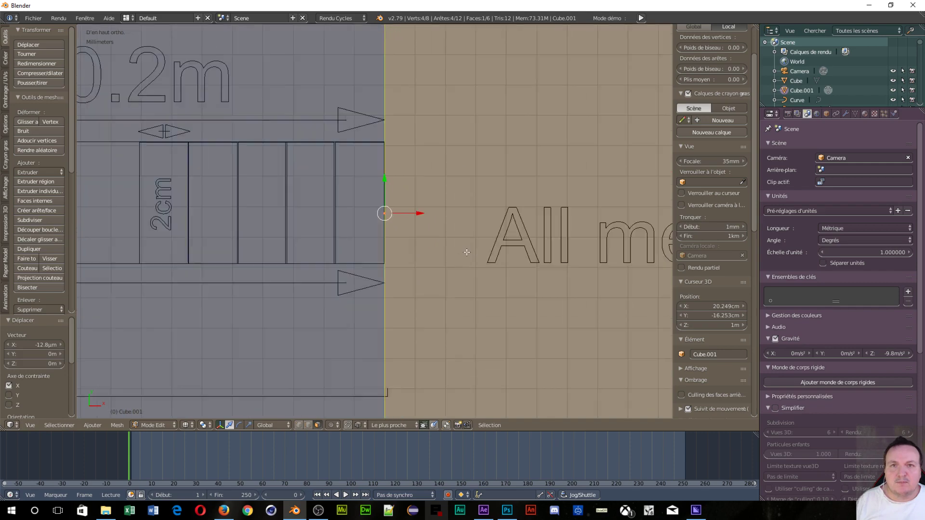
scroll(460, 240, "down", 3)
scroll(459, 239, "down", 2)
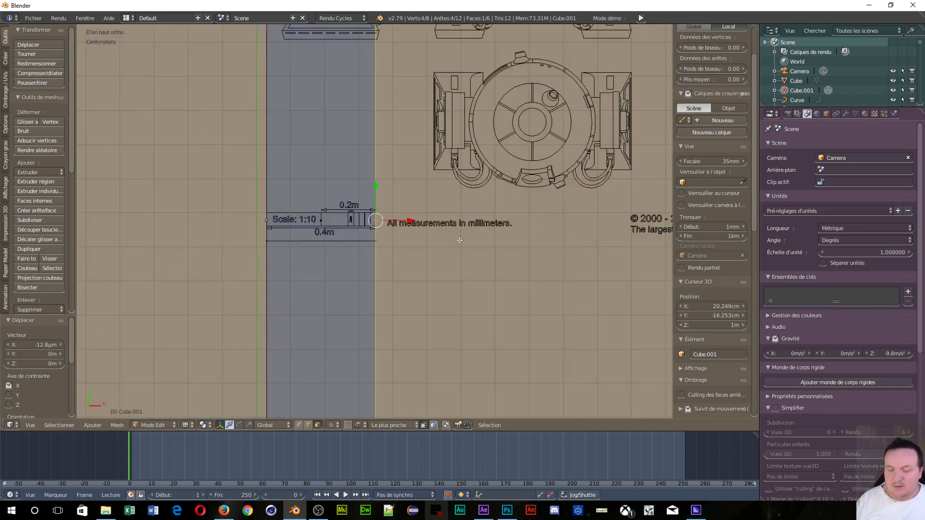
key("ctrl+Tab")
Make Cube and Cube.001 unselectable in the Outliner, then box-select the 520 blueprint curves.
left_click(375, 243)
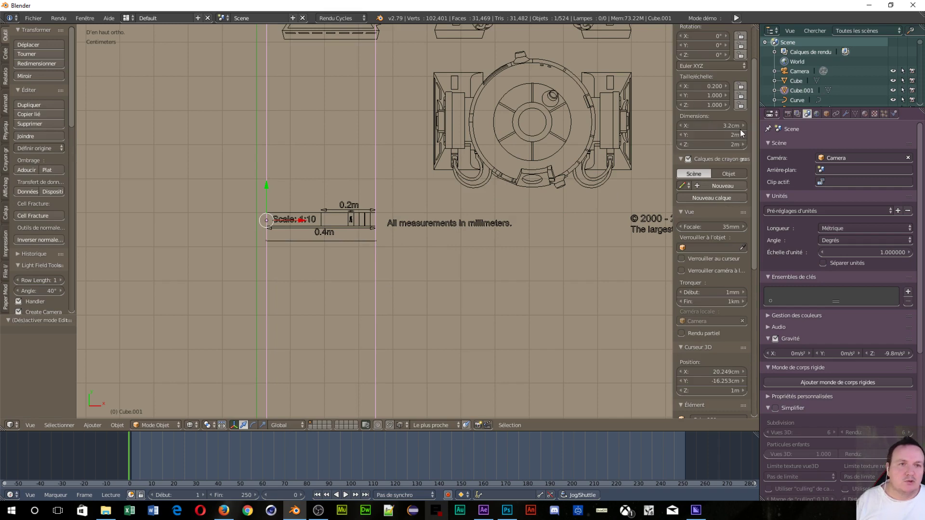
scroll(586, 129, "down", 2)
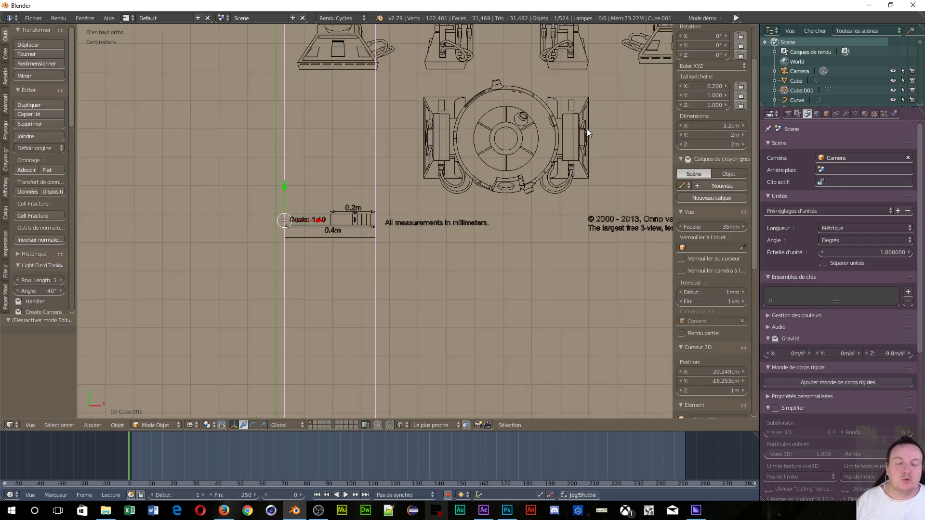
scroll(538, 146, "down", 2)
scroll(491, 230, "down", 2)
right_click(452, 235)
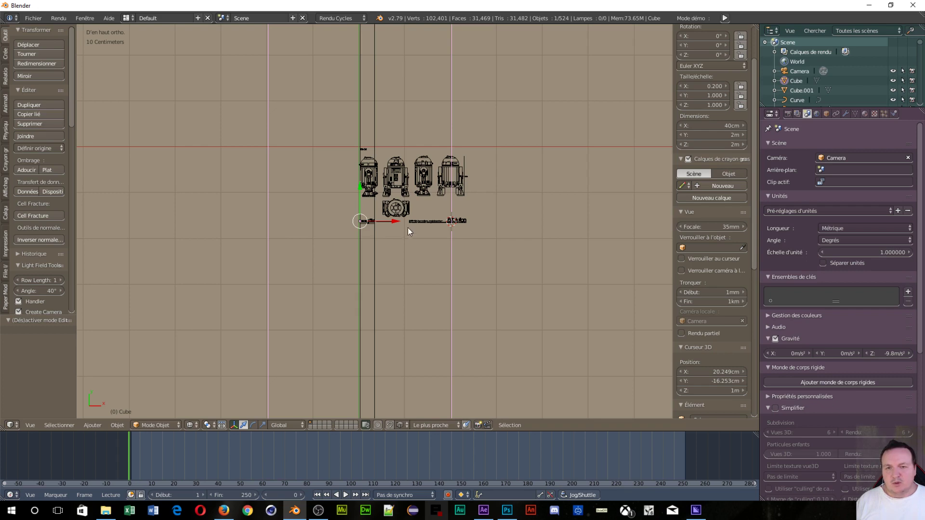
right_click(371, 272)
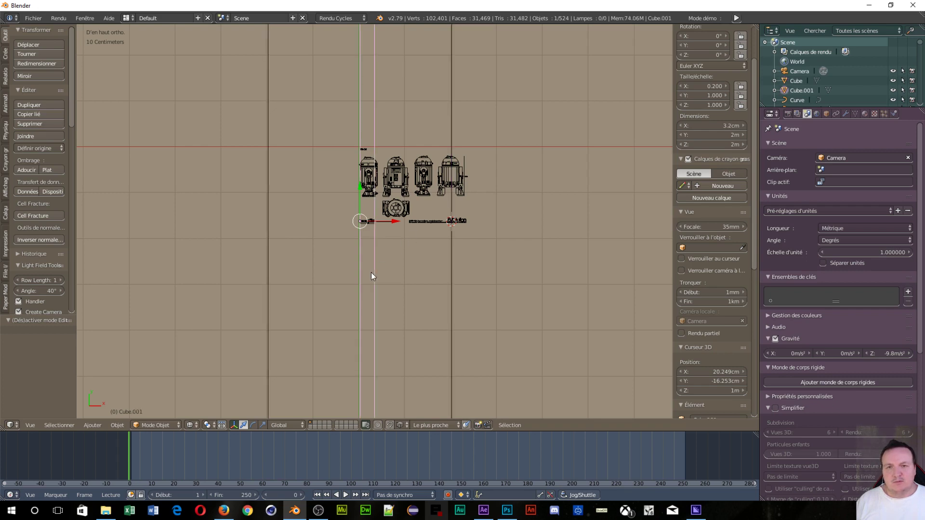
left_click(903, 91)
left_click(904, 80)
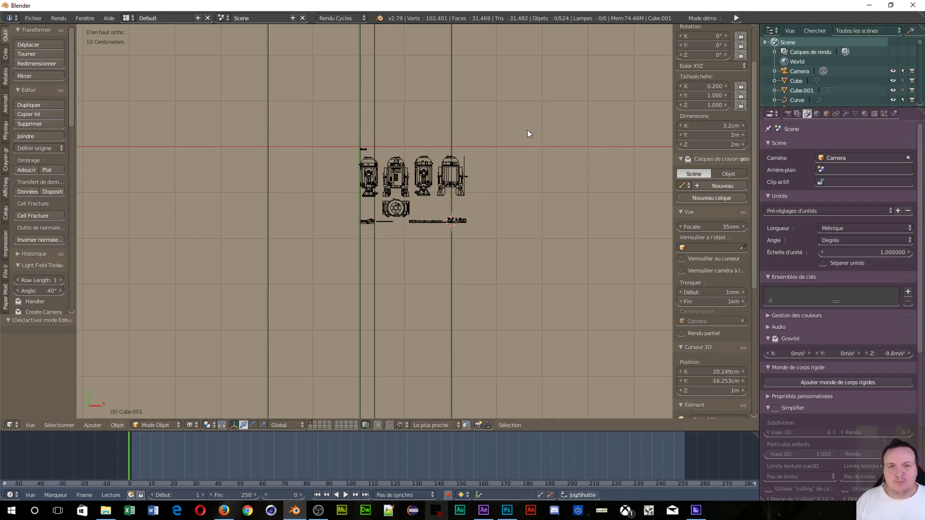
left_click_drag(527, 129, 348, 267)
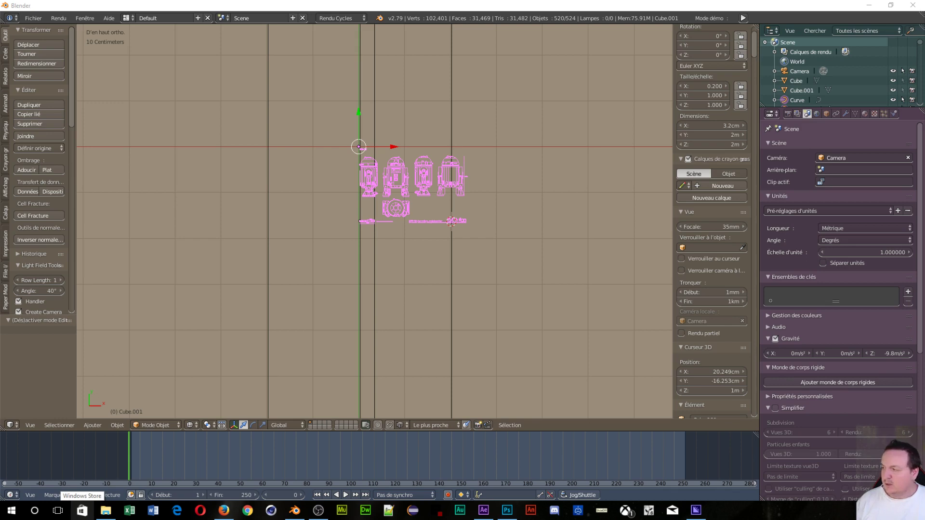
key("XF86Calculator")
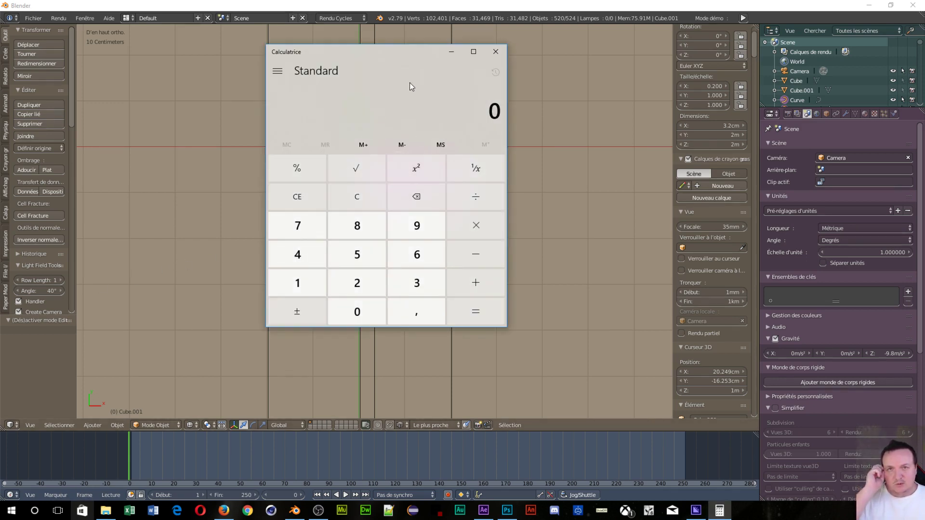
left_click_drag(392, 50, 628, 73)
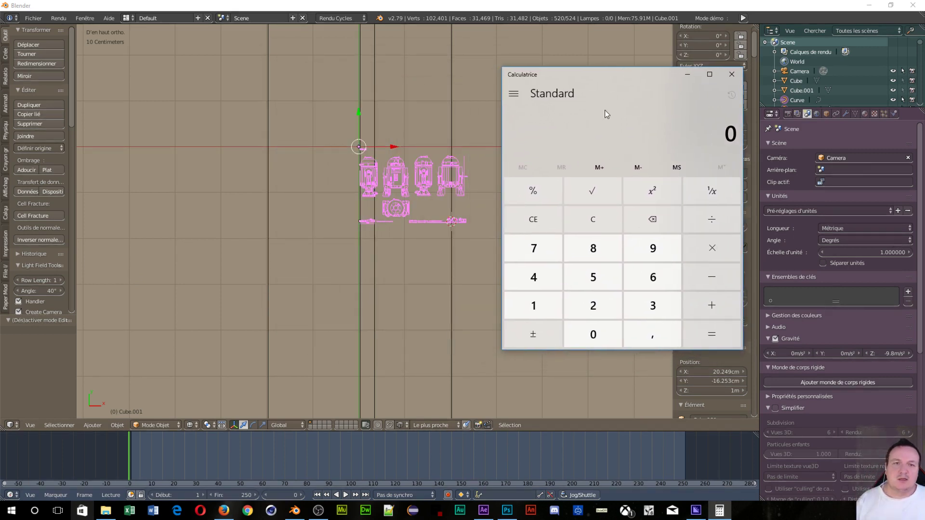
left_click(530, 279)
left_click(578, 329)
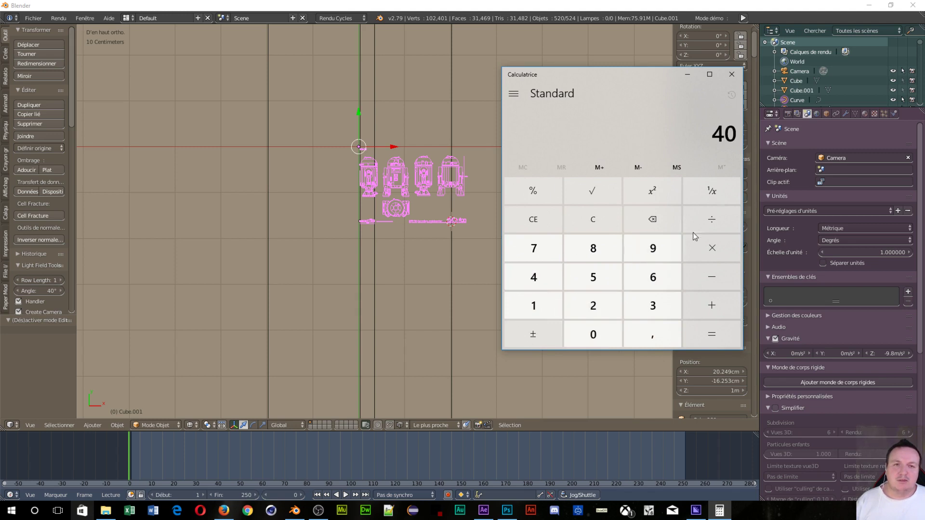
left_click(705, 218)
left_click(652, 305)
left_click(652, 334)
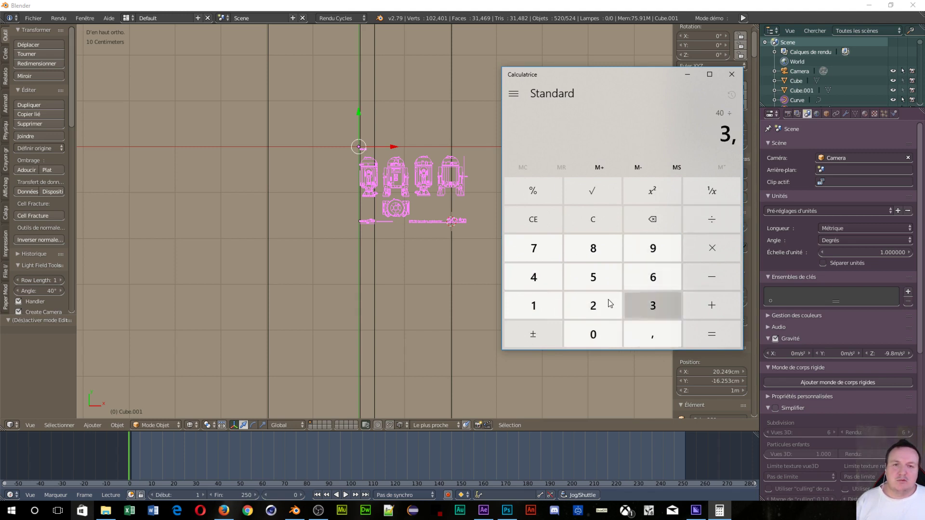
left_click(596, 297)
left_click(706, 337)
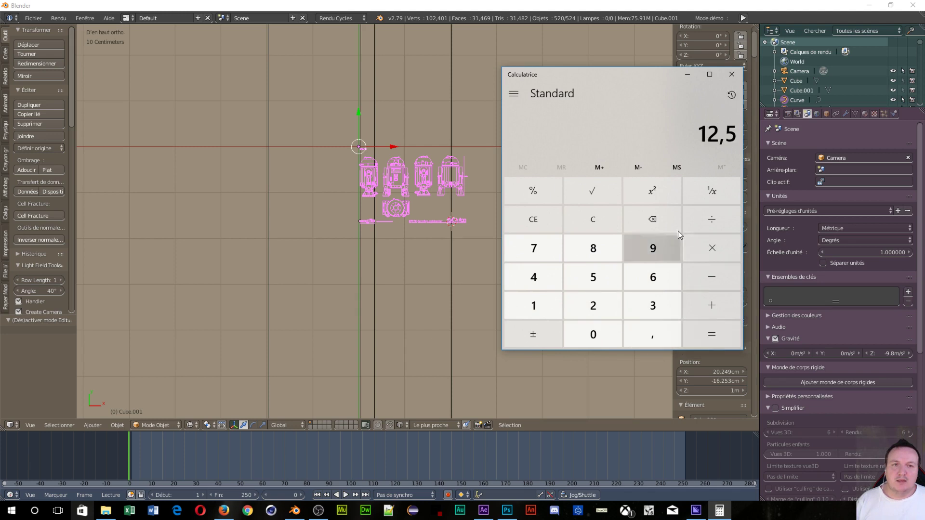
left_click(725, 79)
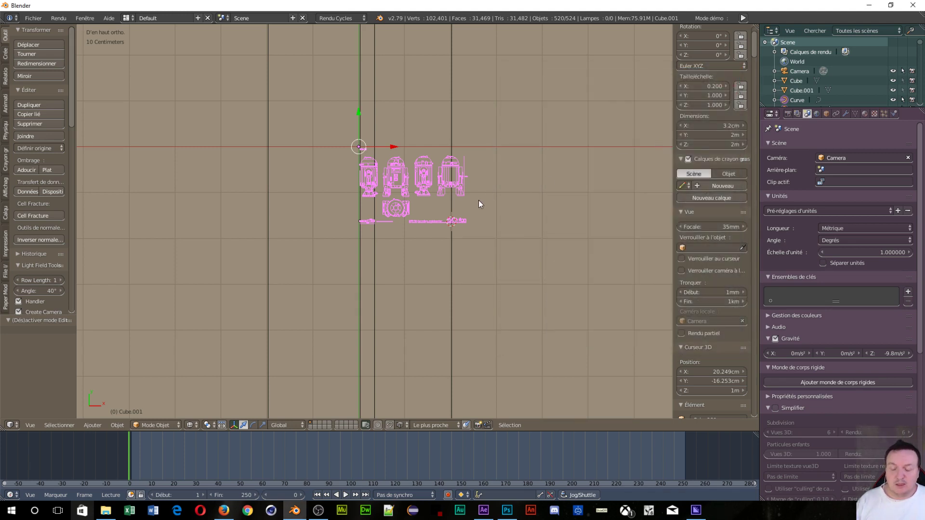
Scale the selected blueprint by 12.5 and move it higher up in the scene.
type("s")
type("12")
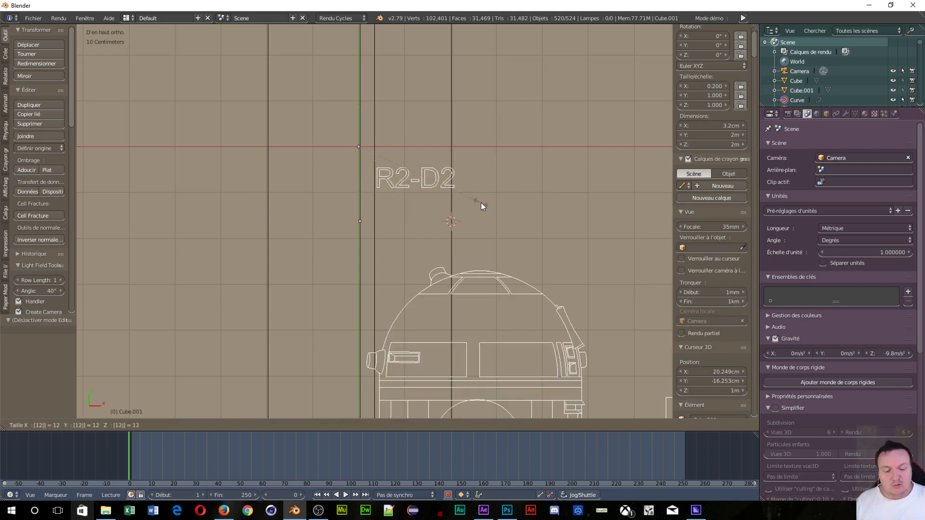
type(".5")
key("Return")
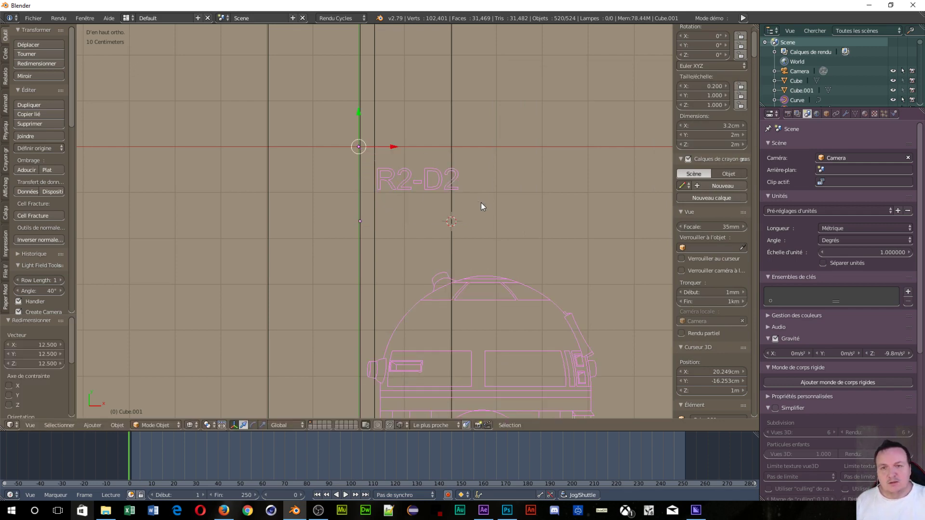
scroll(501, 200, "down", 4)
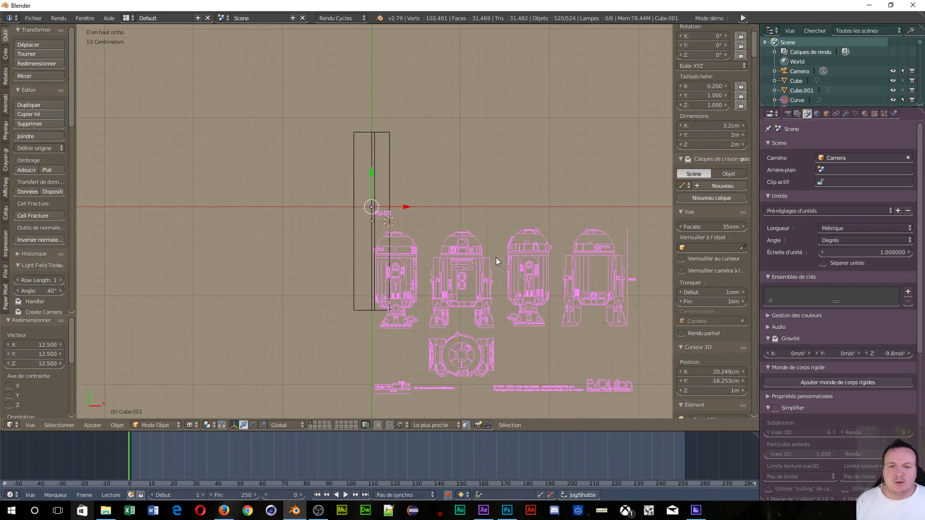
scroll(495, 259, "down", 1)
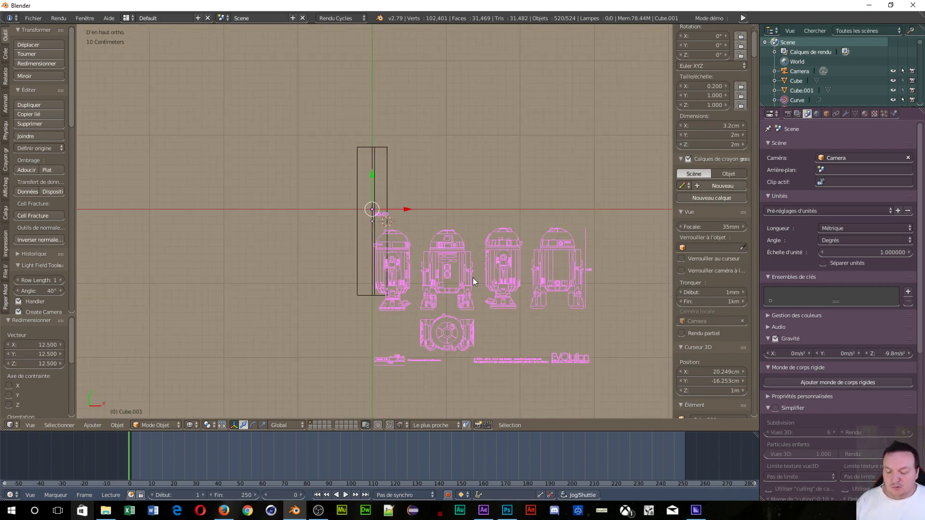
key("g")
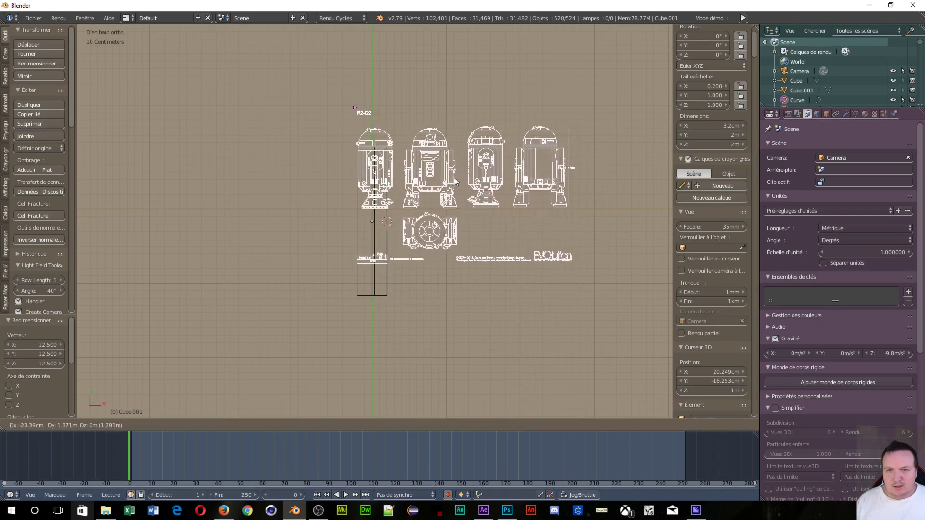
left_click(455, 180)
scroll(424, 386, "up", 5)
scroll(420, 381, "up", 4)
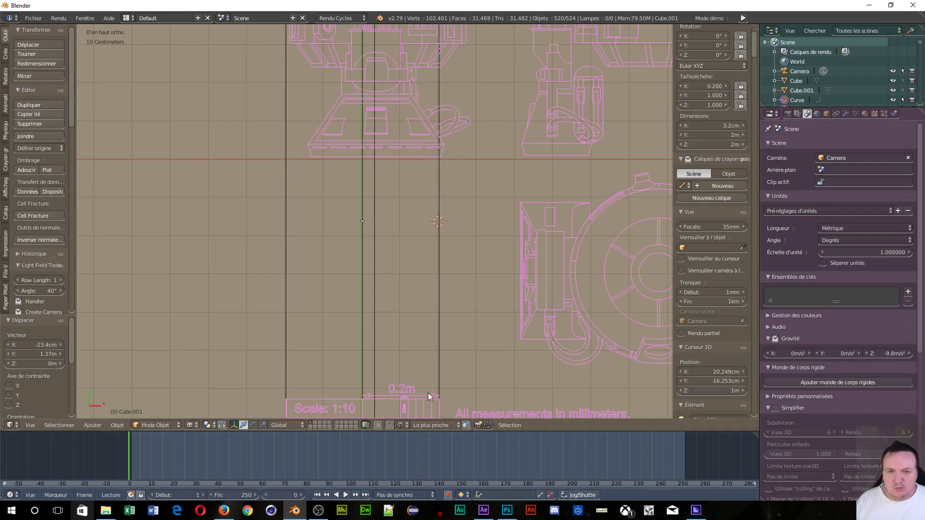
scroll(541, 252, "down", 6)
scroll(507, 224, "down", 2)
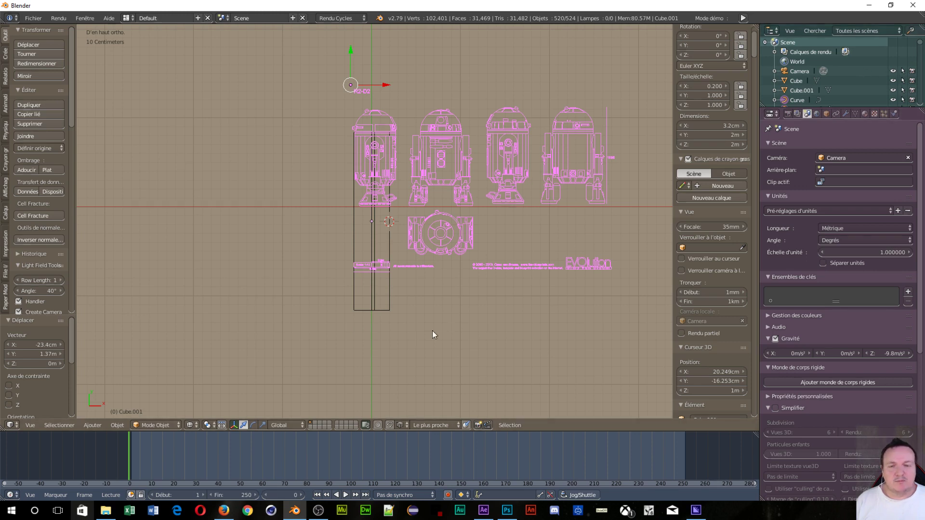
Delete both thin reference rectangles, Cube and Cube.001.
right_click(362, 313)
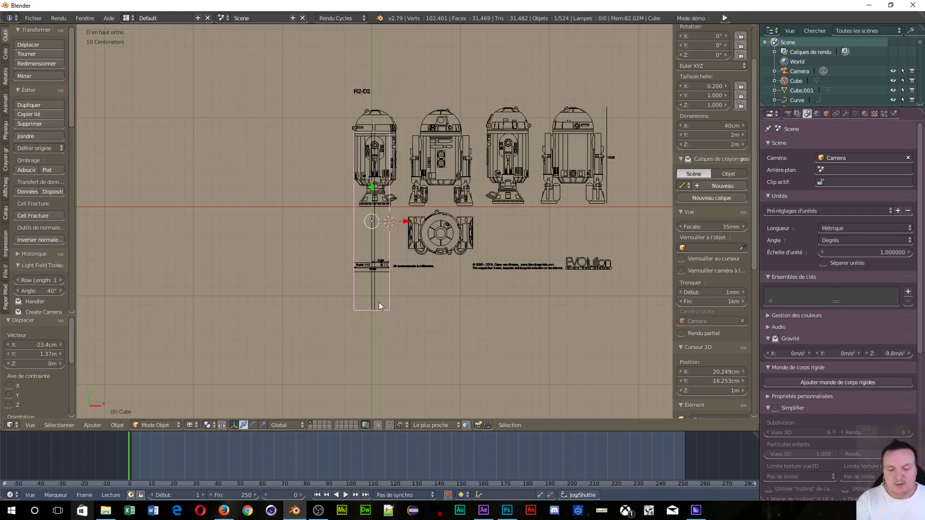
key("x")
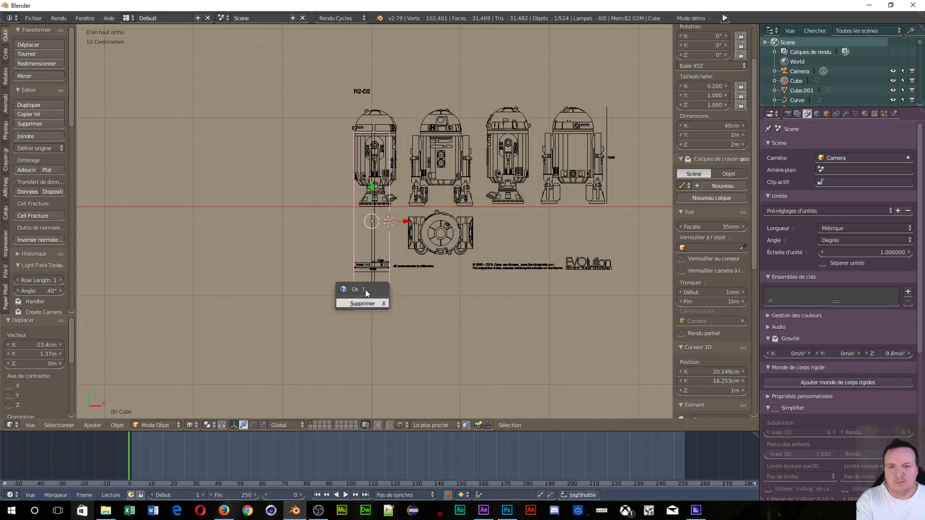
left_click(365, 304)
right_click(375, 296)
key("x")
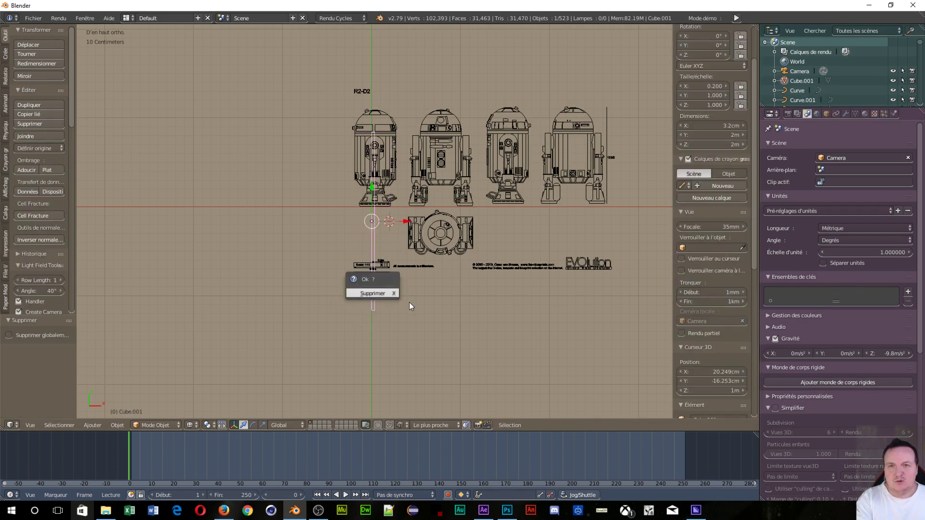
left_click(383, 293)
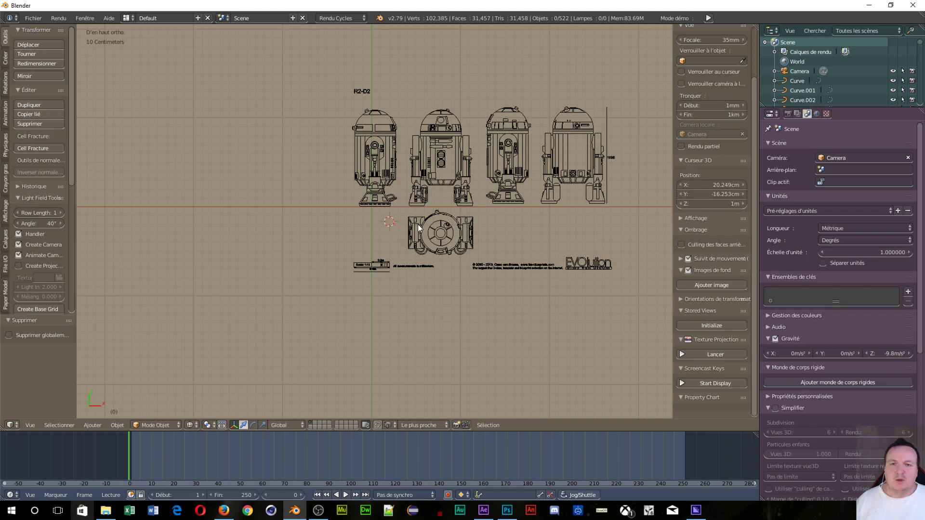
scroll(418, 224, "up", 3)
scroll(398, 153, "down", 2)
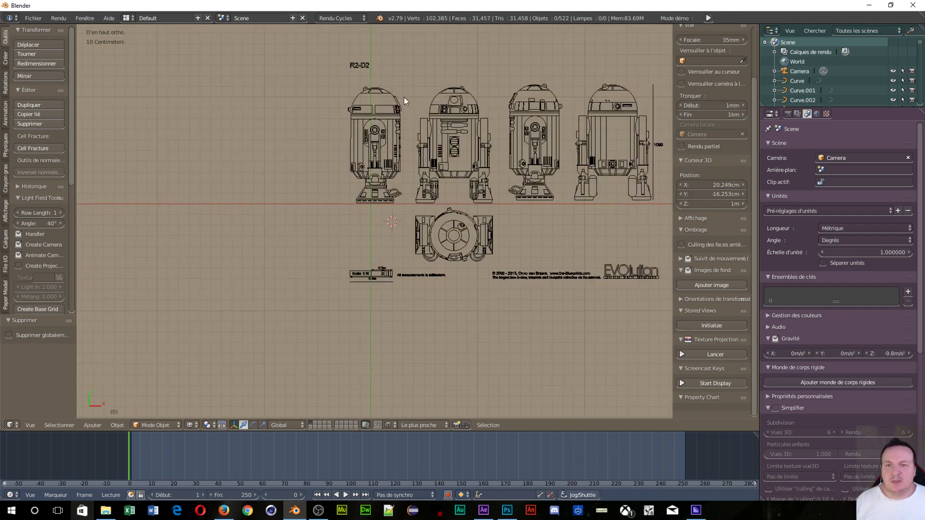
Box-select the left front-view curves and set their origins to geometry.
key("b")
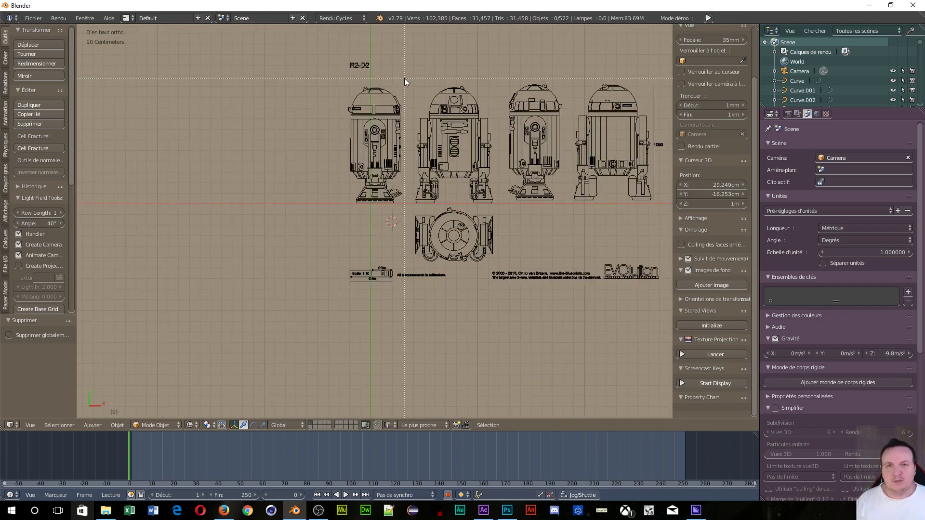
mouse_move(406, 73)
left_mouse_down()
mouse_move(381, 166)
mouse_move(339, 214)
left_mouse_up()
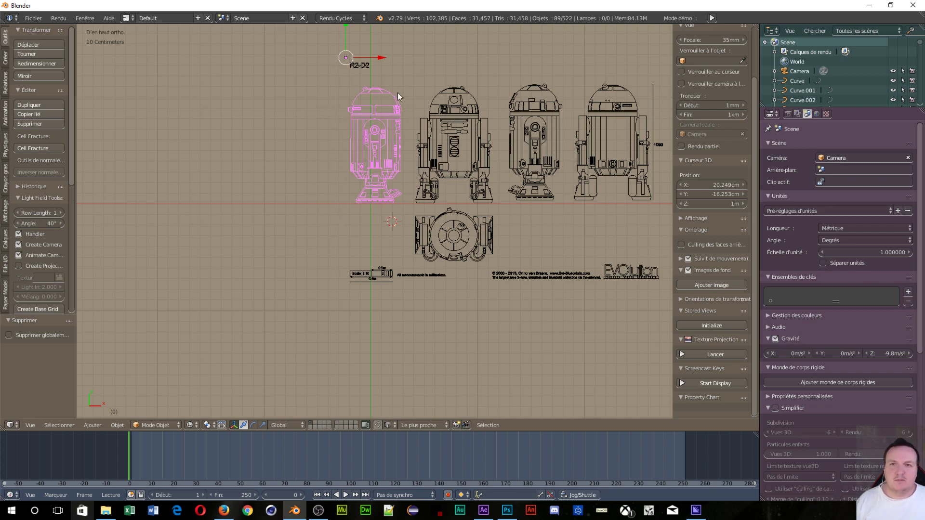
scroll(342, 83, "down", 3)
scroll(342, 83, "up", 1)
scroll(343, 82, "up", 1)
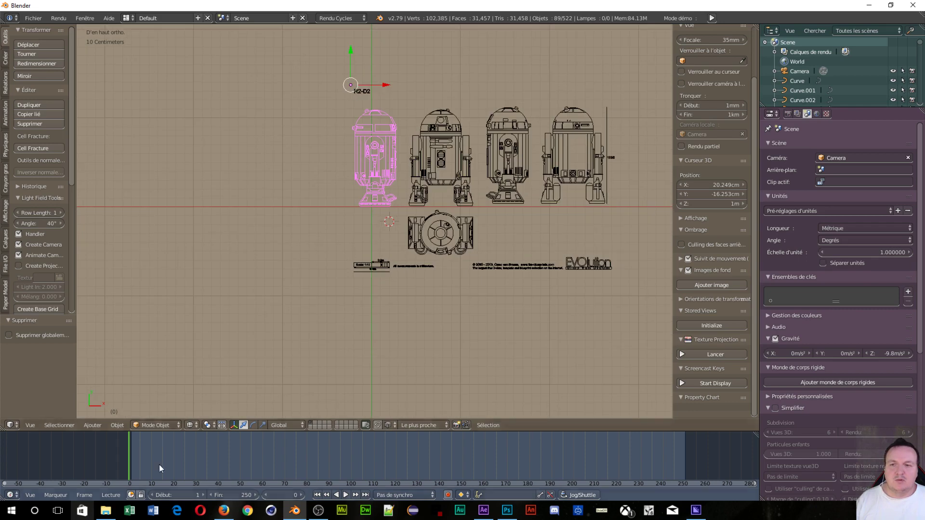
left_click(118, 426)
mouse_move(136, 380)
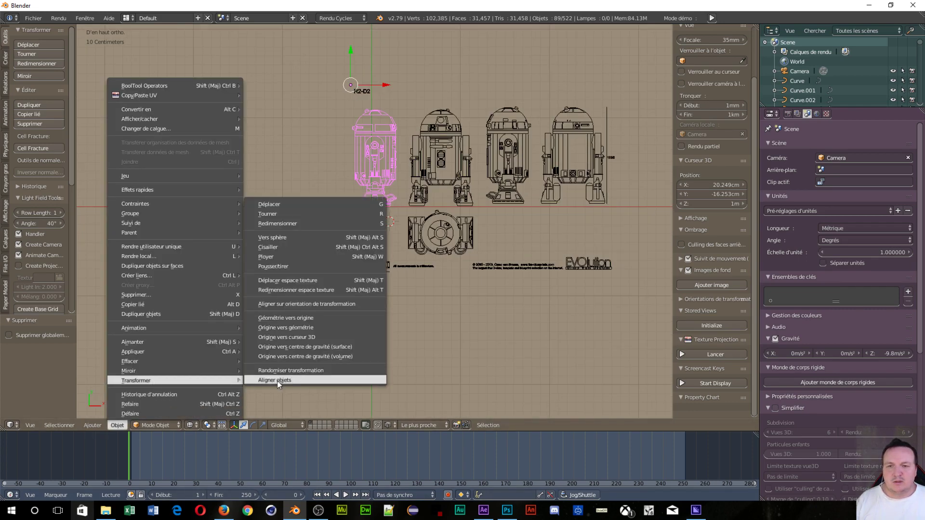
left_click(292, 326)
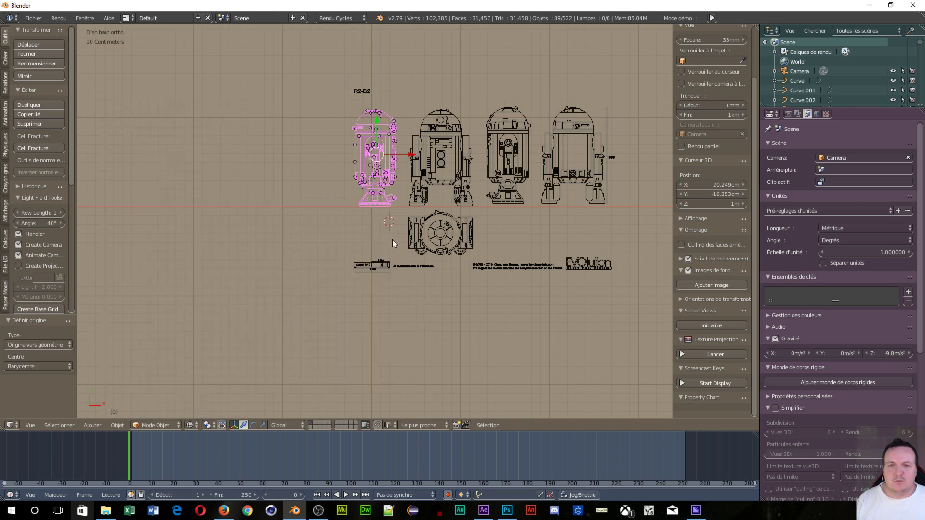
scroll(390, 239, "up", 3)
scroll(383, 227, "up", 3)
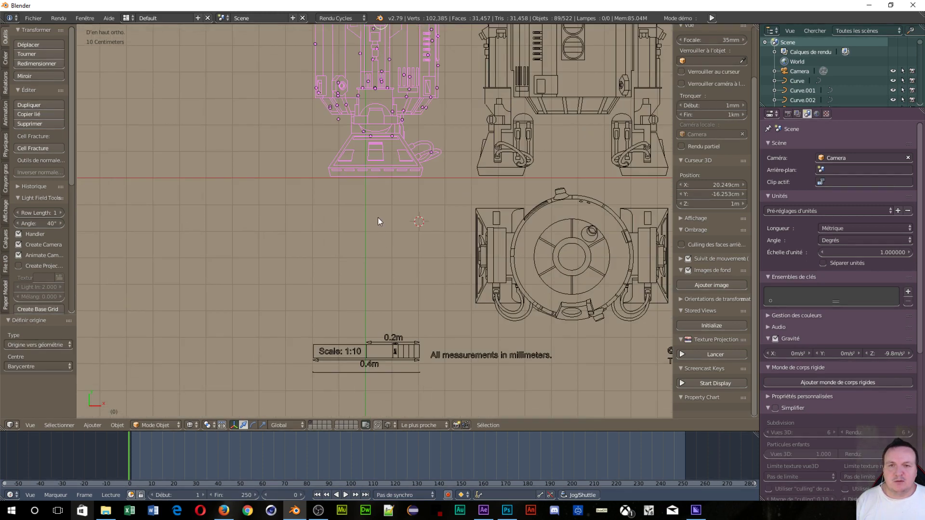
Snap the 3D cursor to the base curve Curve.227 and set its origin there.
right_click(376, 175)
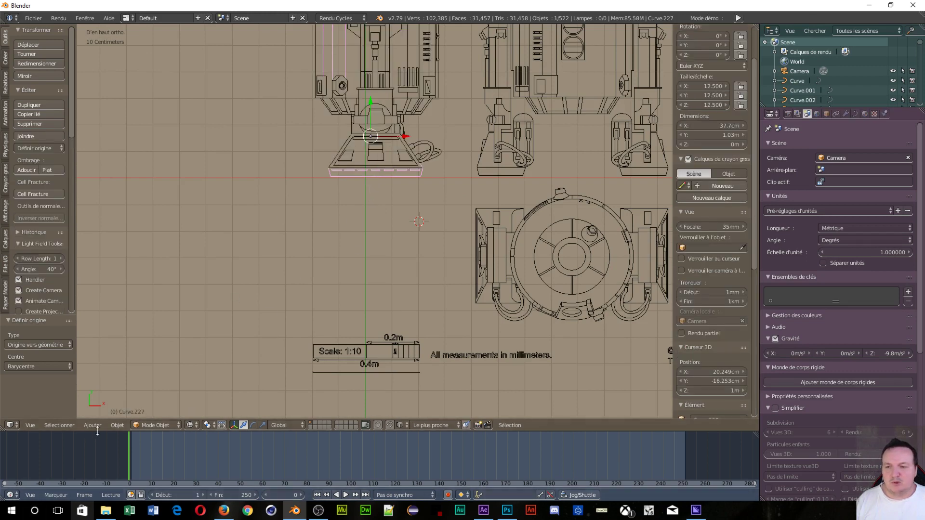
left_click(118, 425)
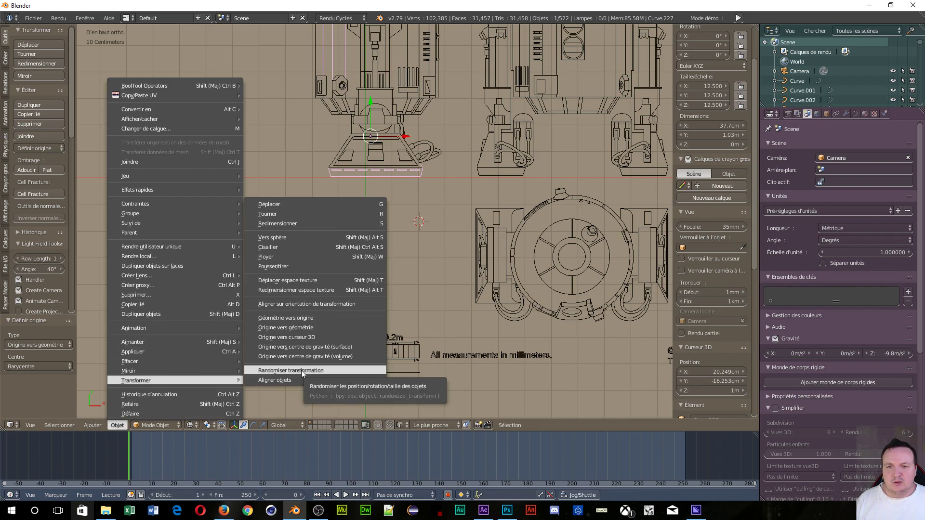
mouse_move(173, 341)
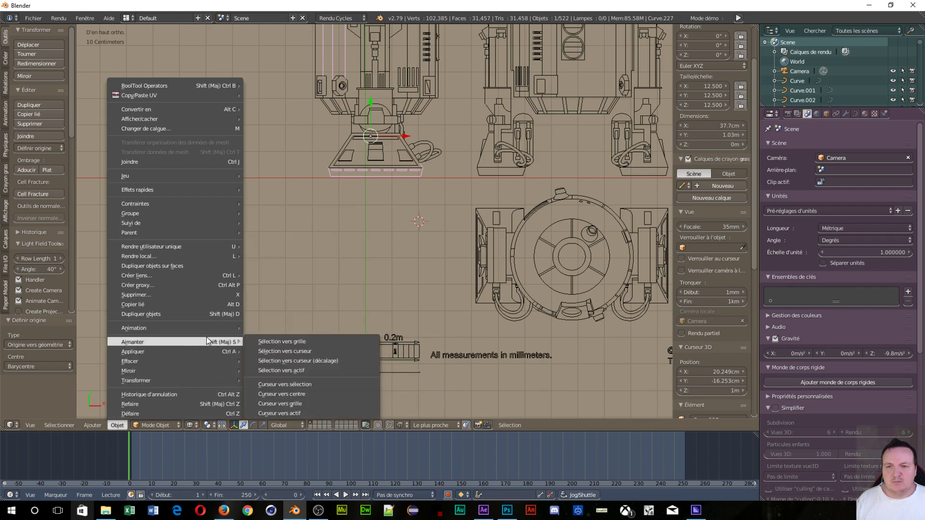
left_click(285, 384)
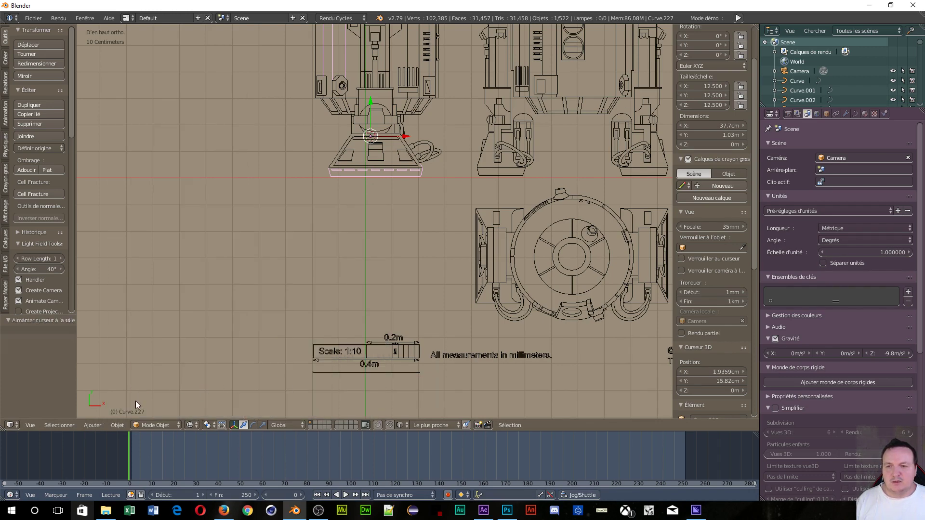
left_click(117, 425)
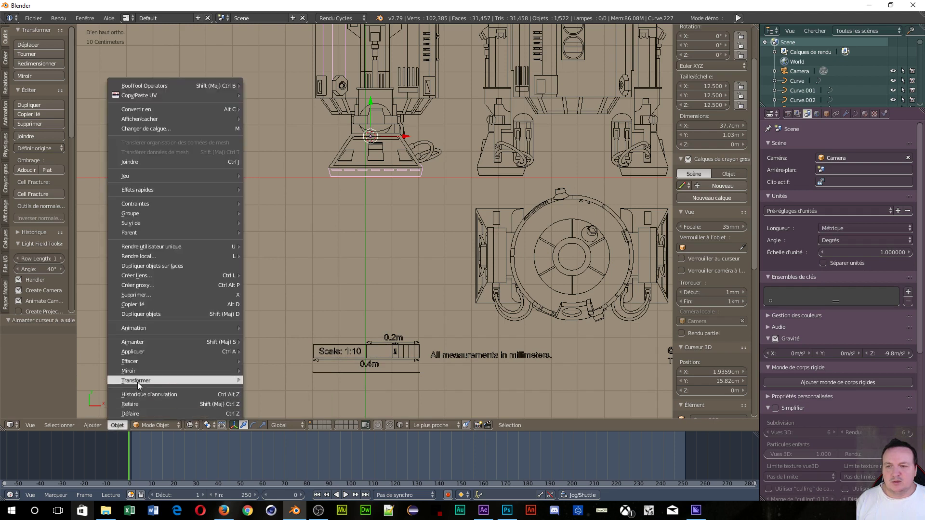
mouse_move(135, 380)
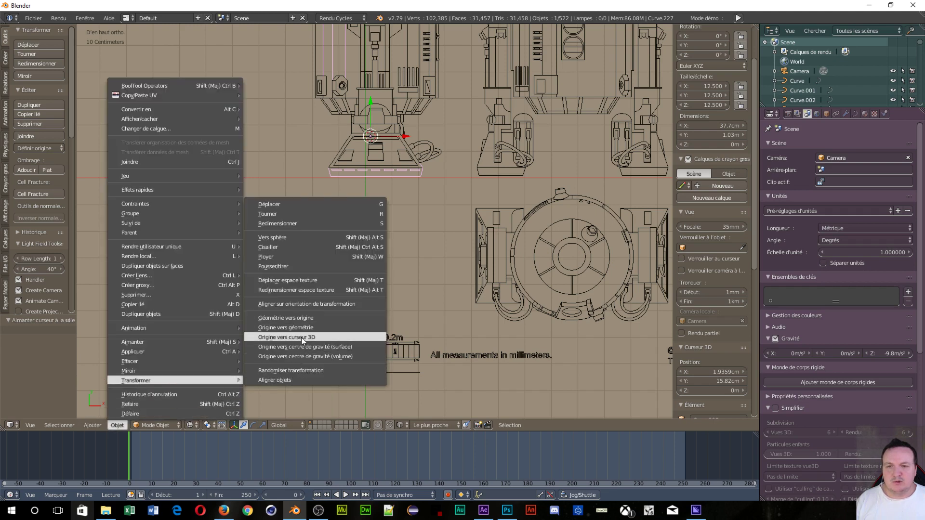
left_click(302, 338)
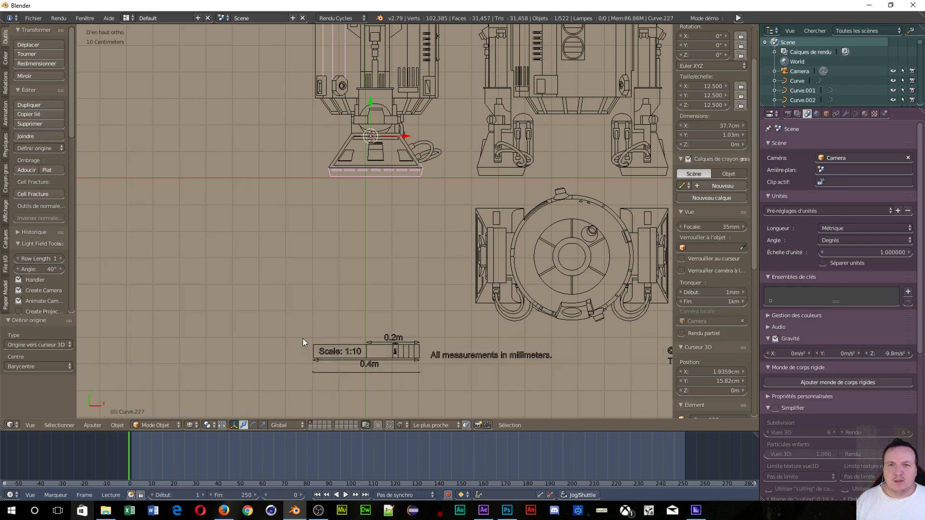
scroll(332, 87, "down", 4)
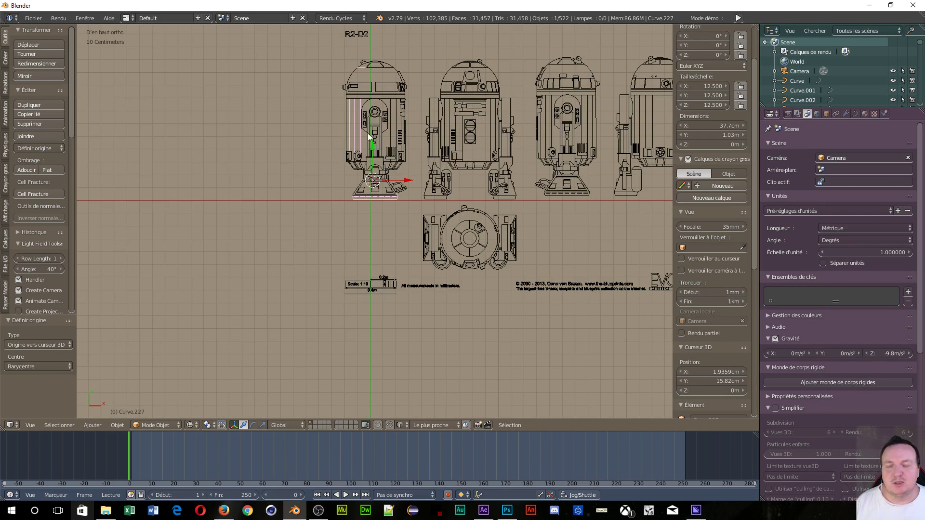
Select the base, trapezoid, hose and upper-part curves and join them with Ctrl+J.
key("a")
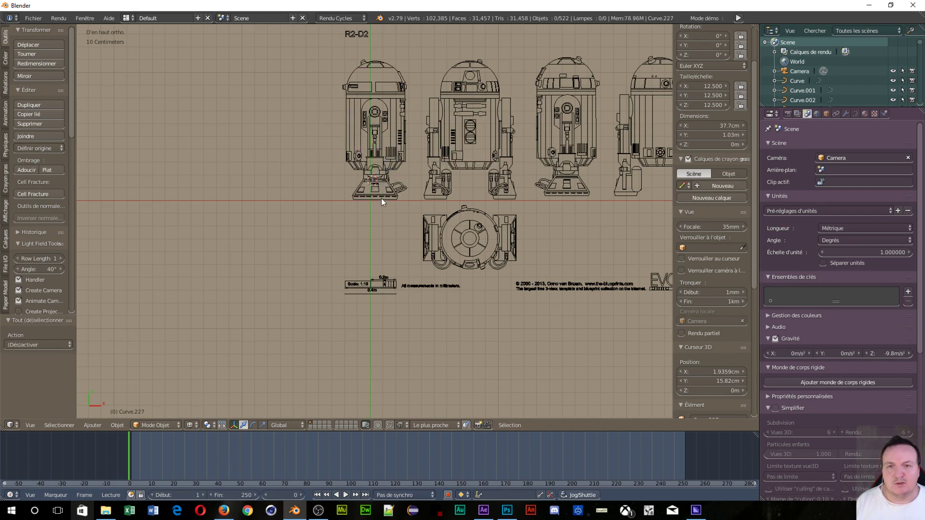
right_click(381, 198)
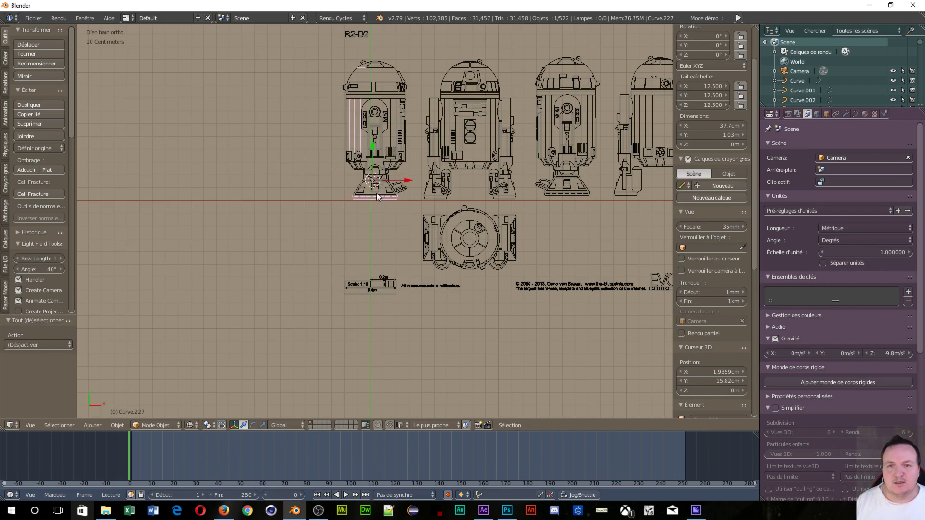
scroll(383, 187, "up", 2)
scroll(383, 187, "up", 3)
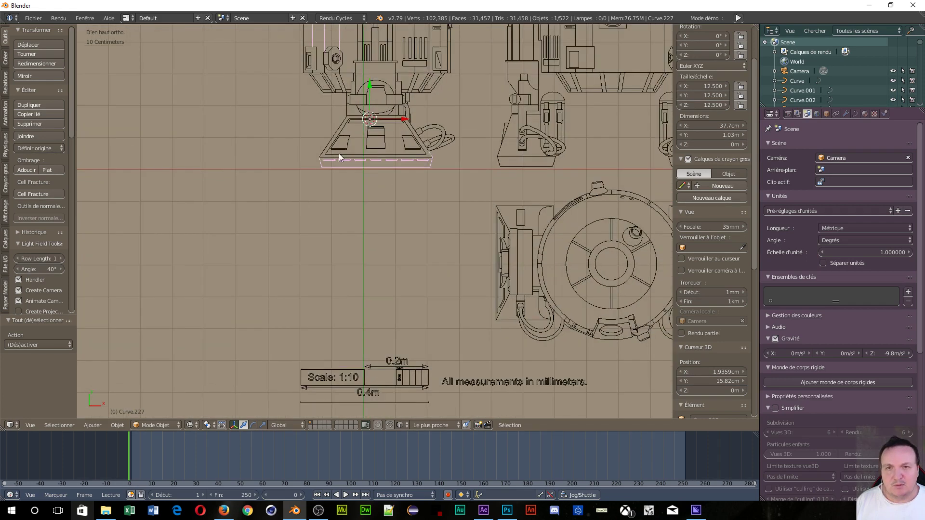
right_click(328, 142, "shift")
right_click(338, 151, "shift")
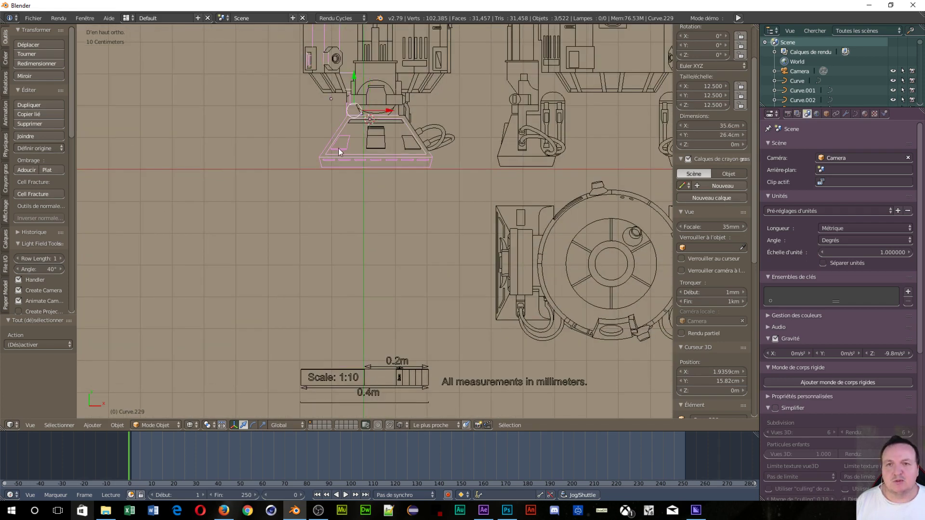
right_click(365, 133, "shift")
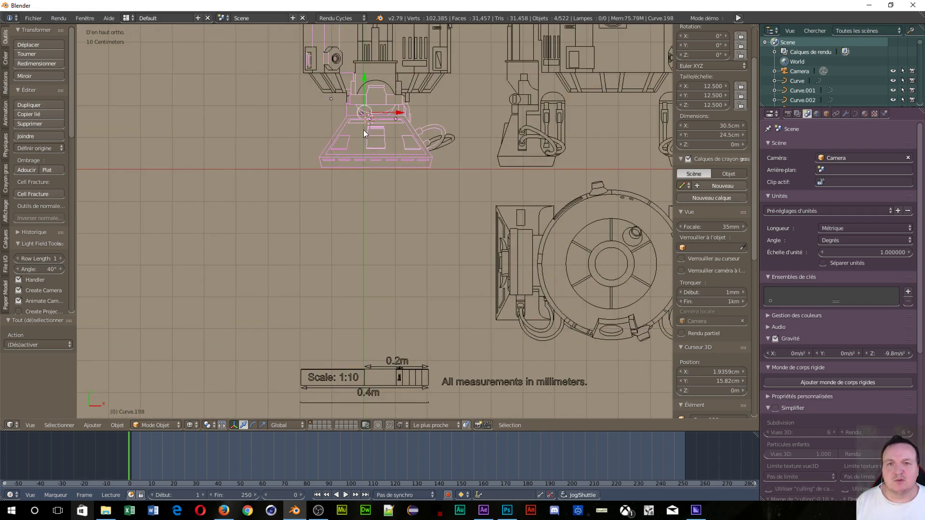
right_click(436, 135, "shift")
right_click(443, 138, "shift")
right_click(438, 79, "shift")
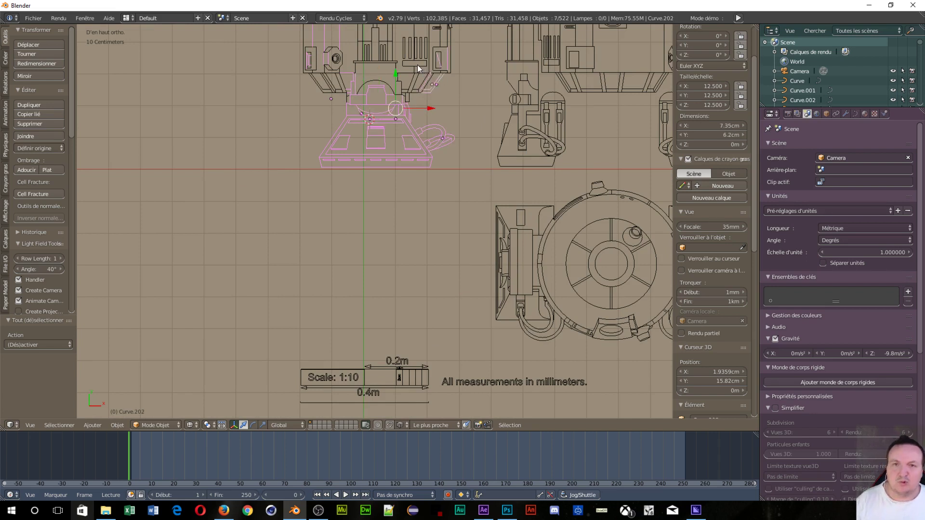
key("ctrl+j")
scroll(352, 77, "down", 3)
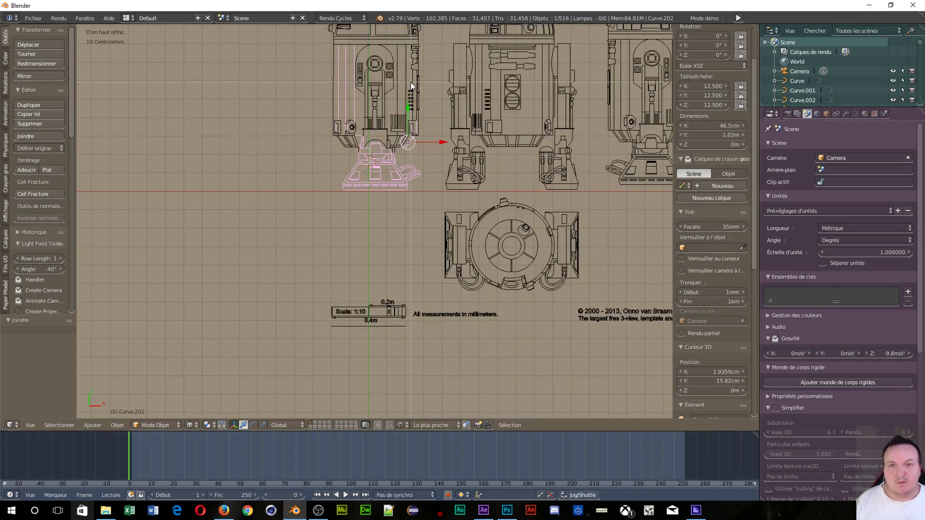
Box-select and join the body curves, then the remaining head and title curves, into Curve.202.
key("b")
mouse_move(427, 88)
left_mouse_down()
mouse_move(351, 160)
mouse_move(320, 161)
left_mouse_up()
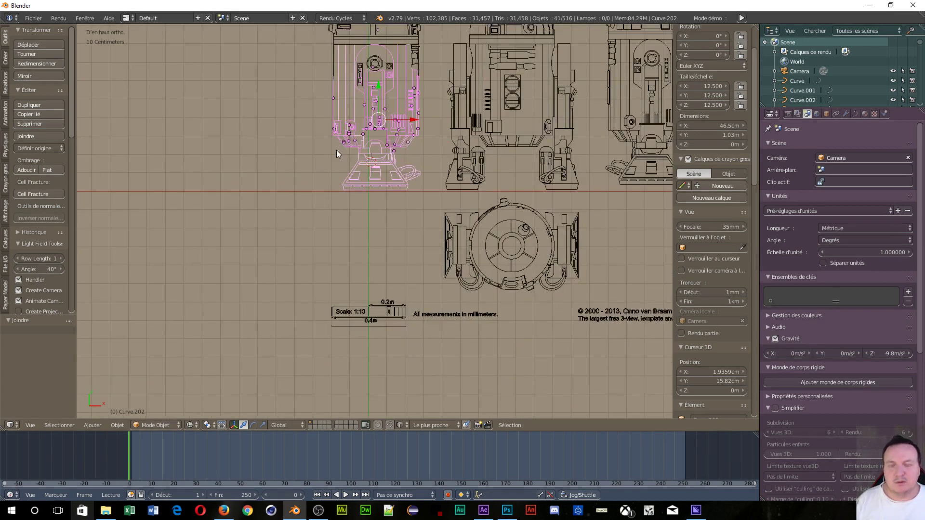
key("ctrl+j")
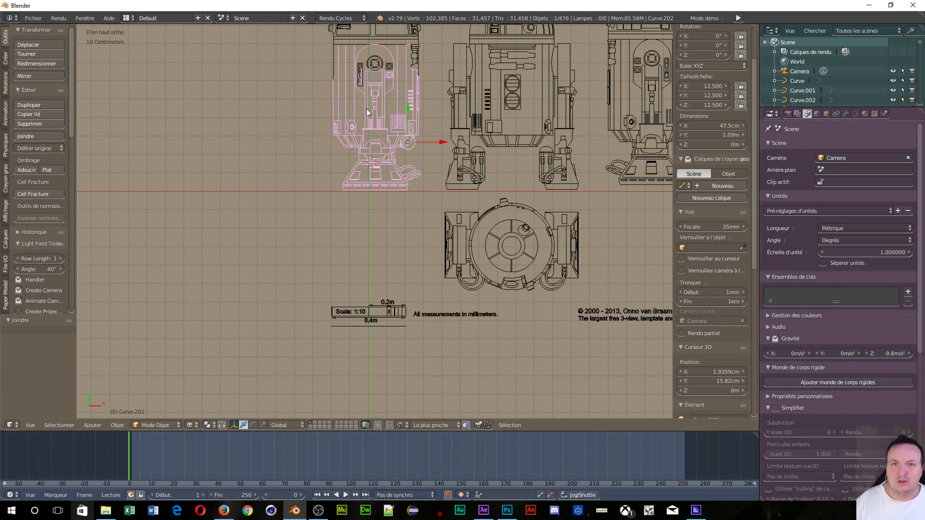
middle_click_drag(412, 67, 393, 166, "shift")
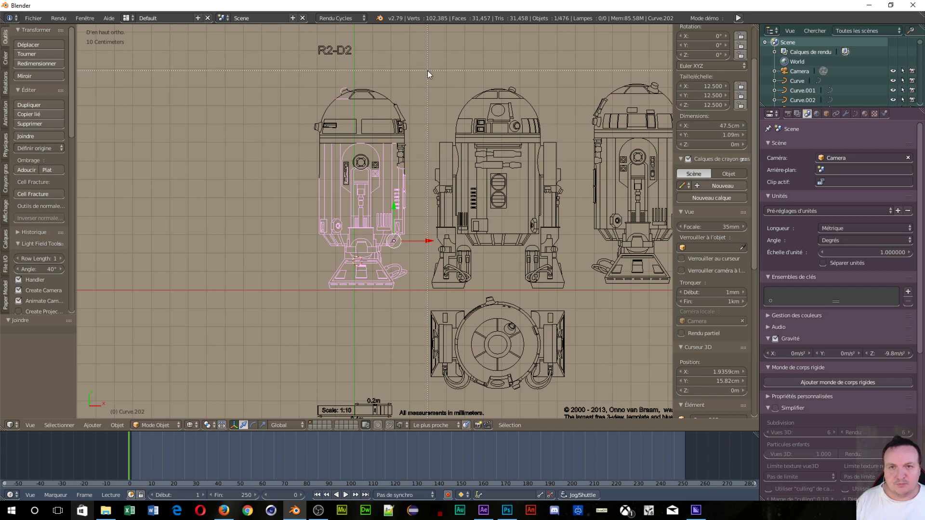
left_click_drag(427, 71, 308, 180)
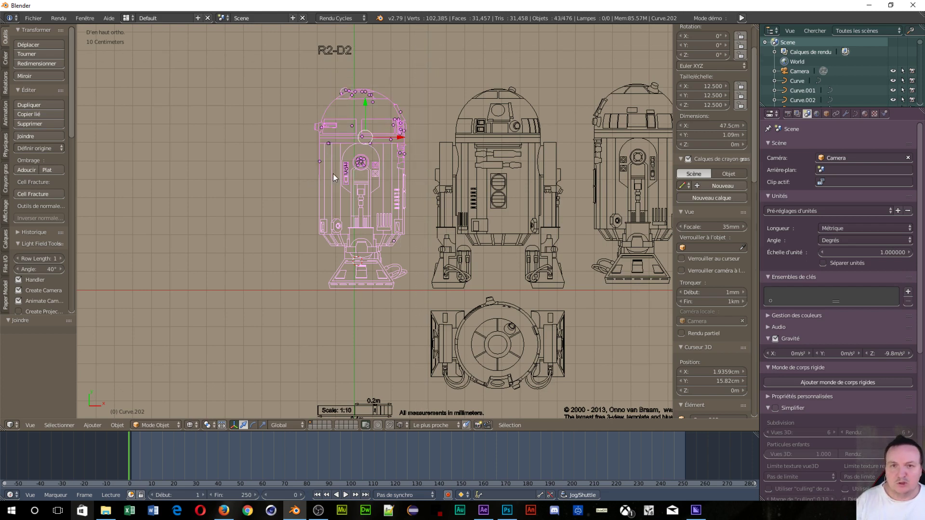
key("ctrl+j")
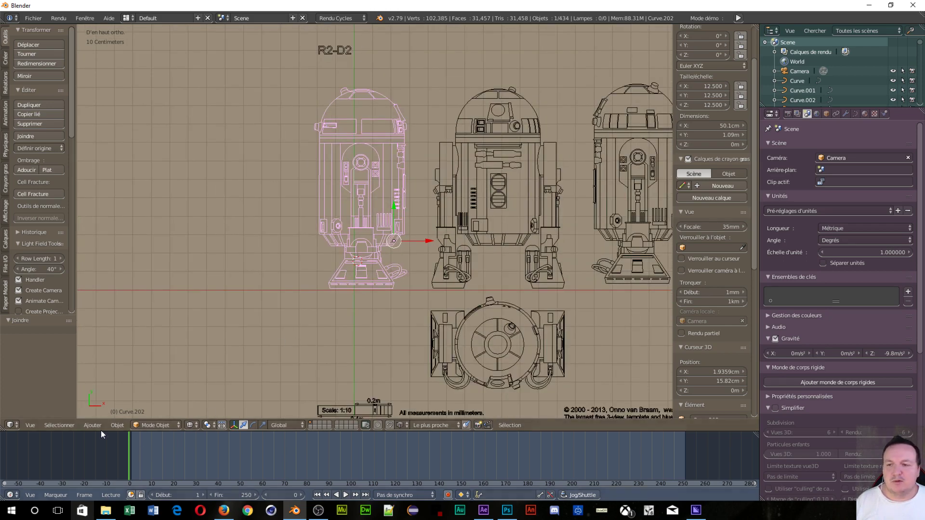
left_click(114, 425)
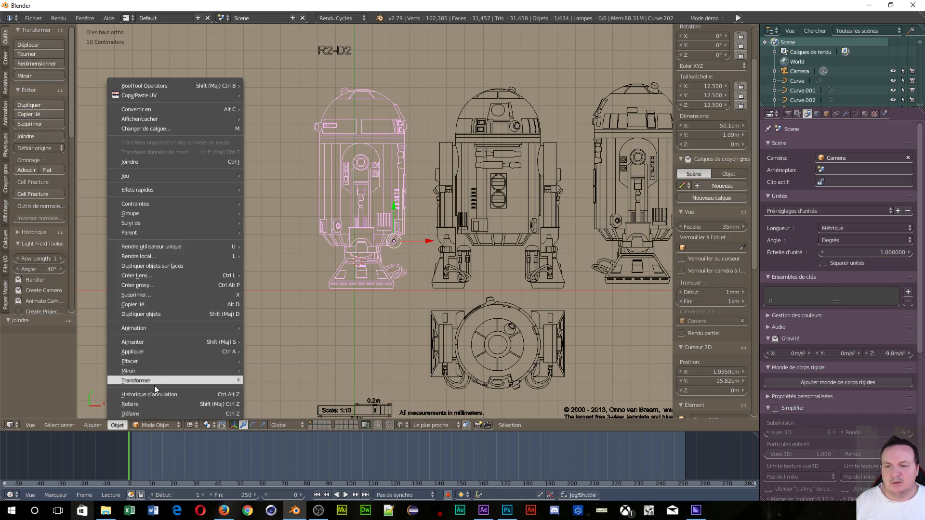
Set Curve.202's origin to geometry, rotate it 90° about X, and switch to front view.
left_click(249, 391)
left_click(119, 424)
mouse_move(137, 380)
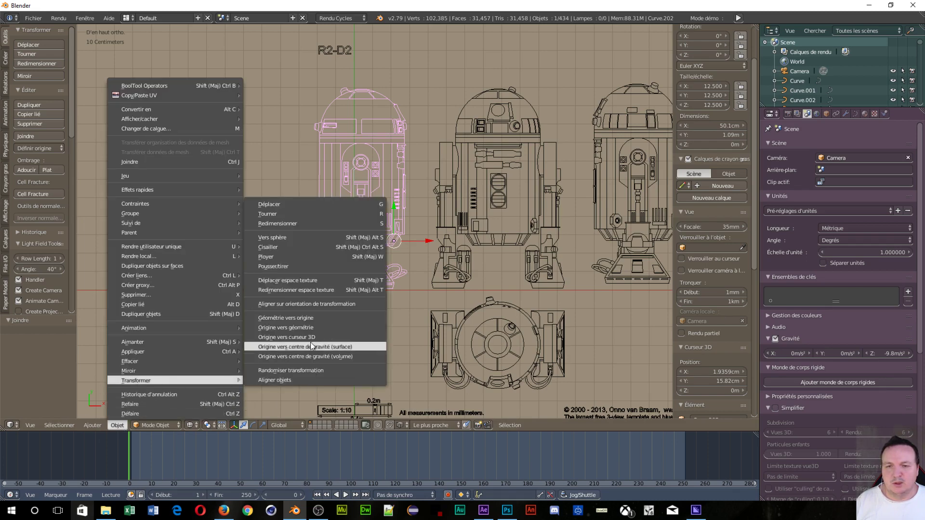
left_click(310, 328)
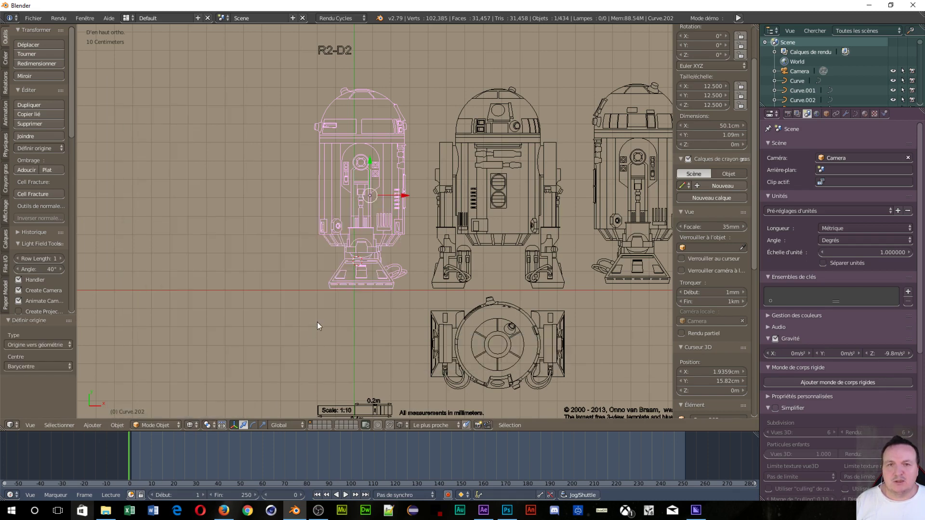
scroll(317, 322, "down", 2)
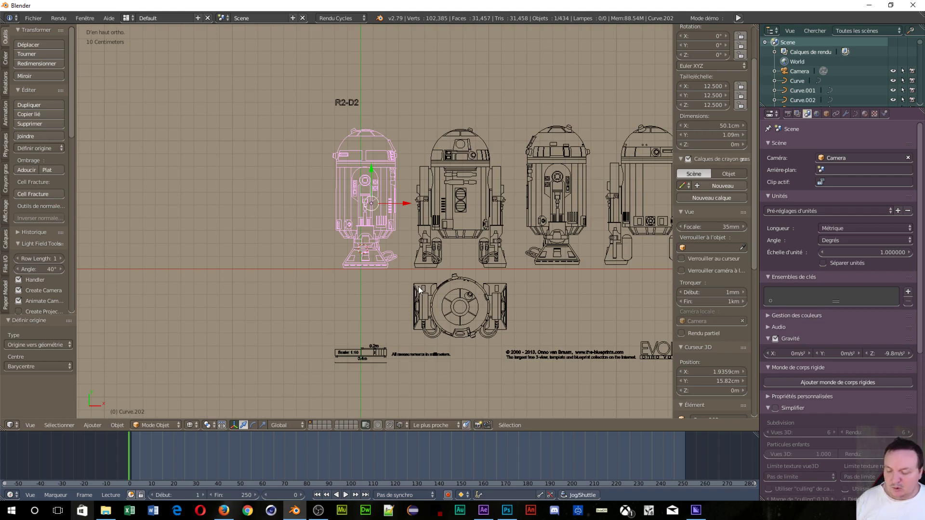
type("rx")
type("9")
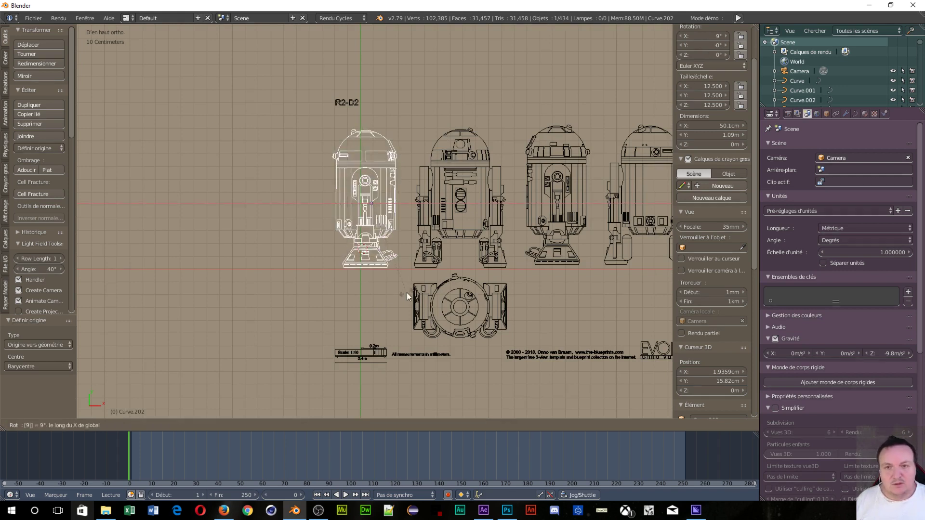
type("0")
key("Return")
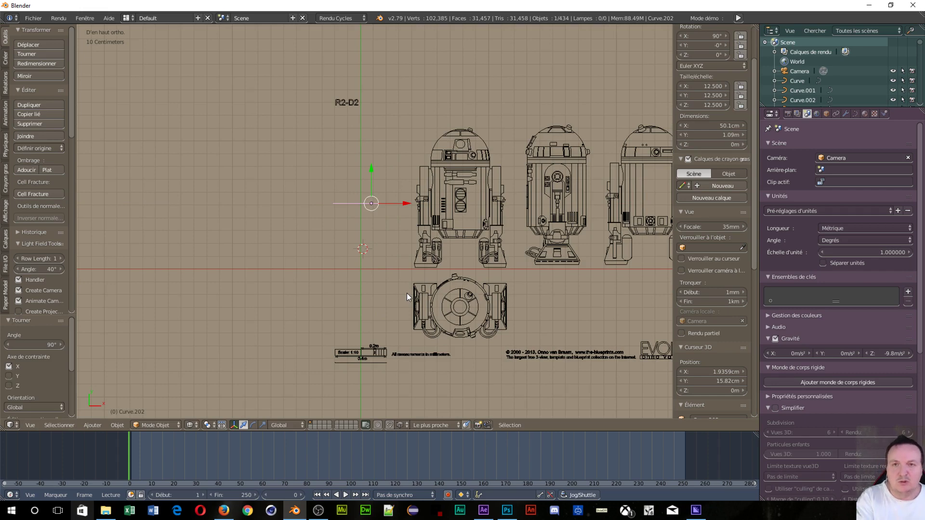
key("KP_1")
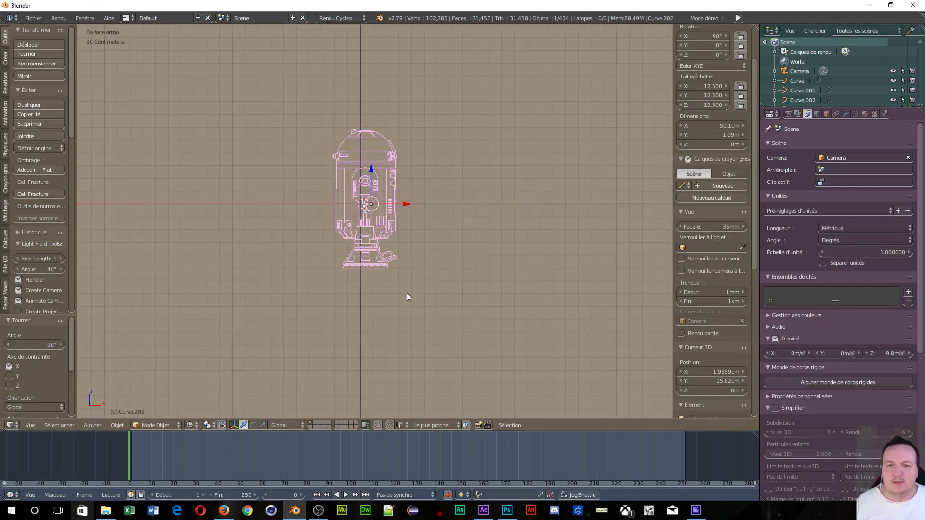
Move the R2-D2 side view up along Z until its base rests on the ground line.
scroll(418, 270, "up", 1)
scroll(418, 272, "up", 2)
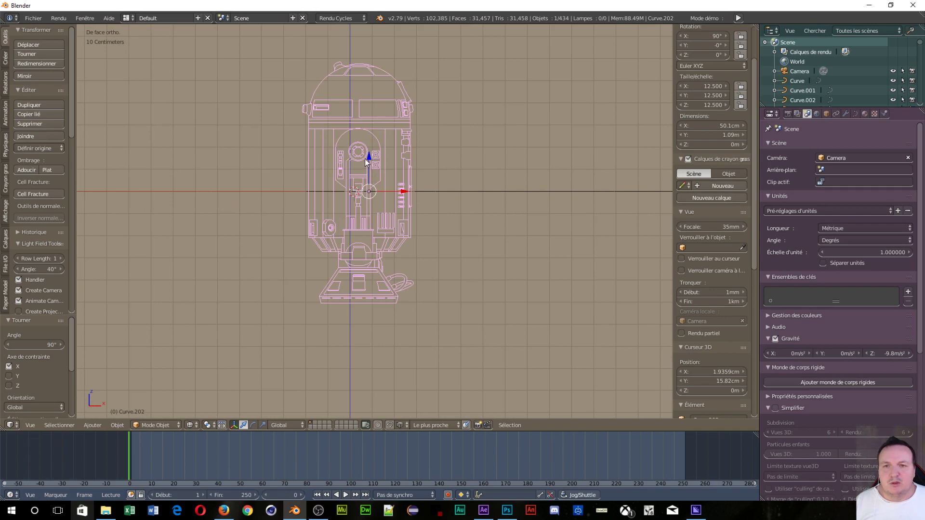
left_click_drag(370, 163, 369, 51)
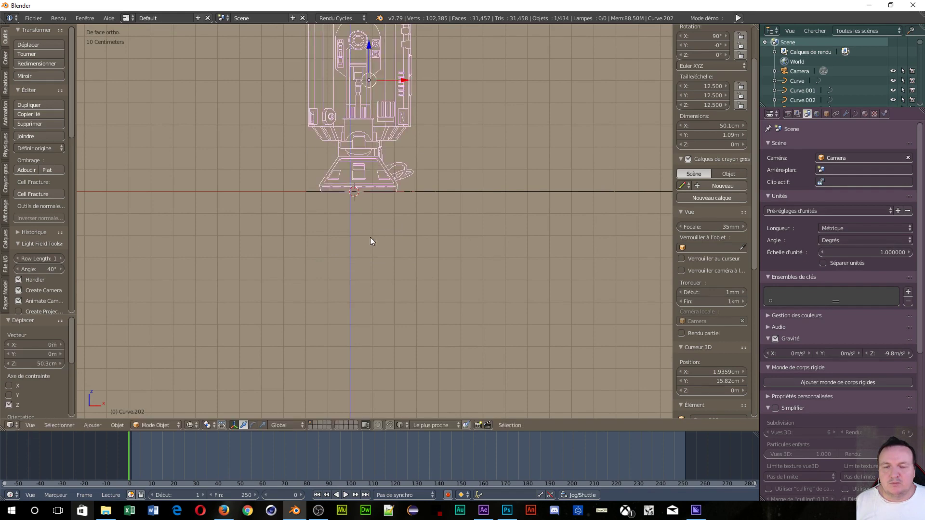
scroll(371, 237, "up", 5)
middle_click_drag(348, 233, 347, 383, "shift")
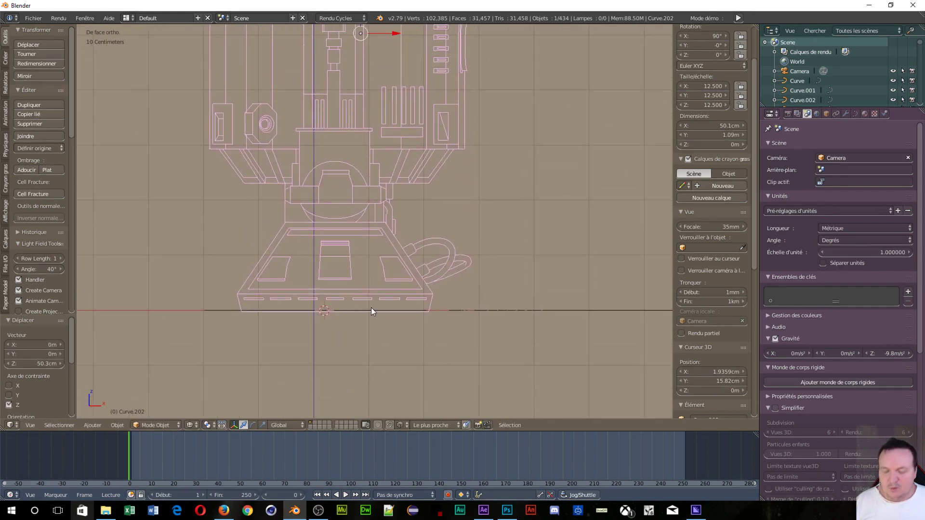
key("g")
key("z")
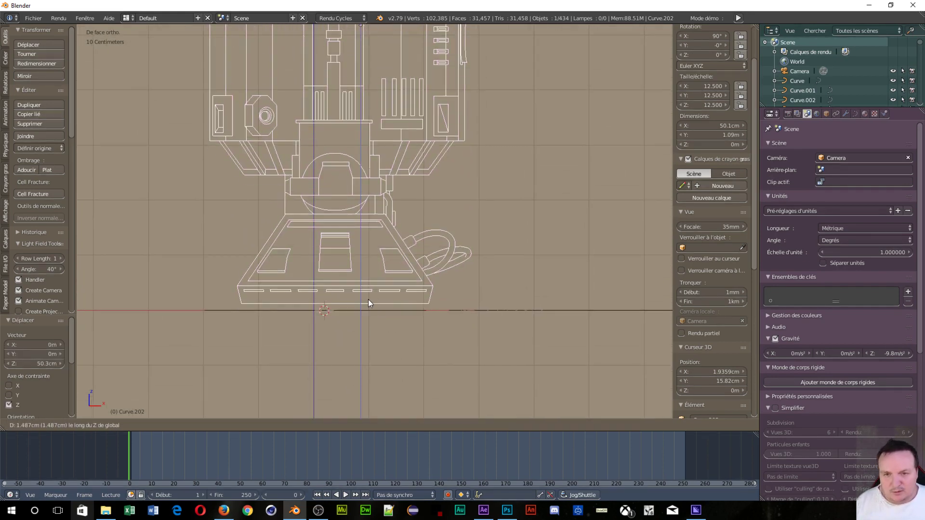
left_click(369, 325)
scroll(369, 326, "down", 2)
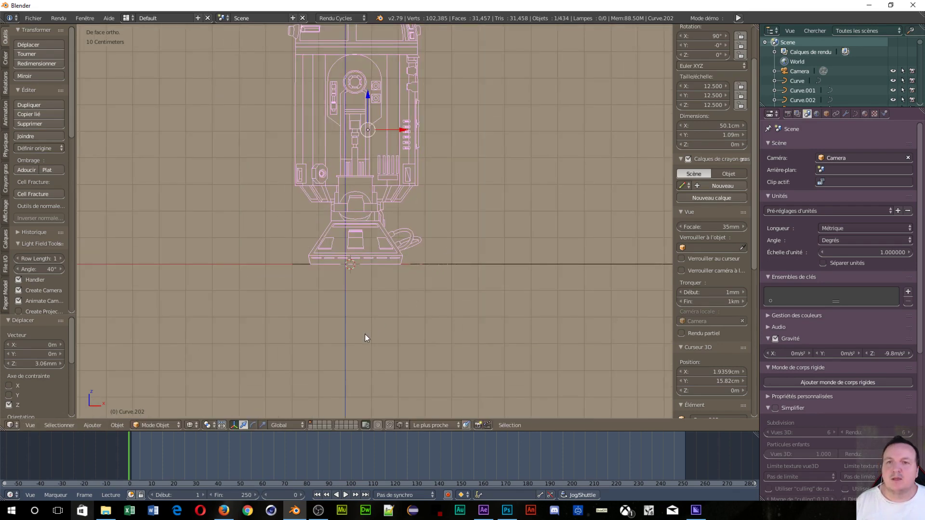
scroll(365, 334, "down", 4)
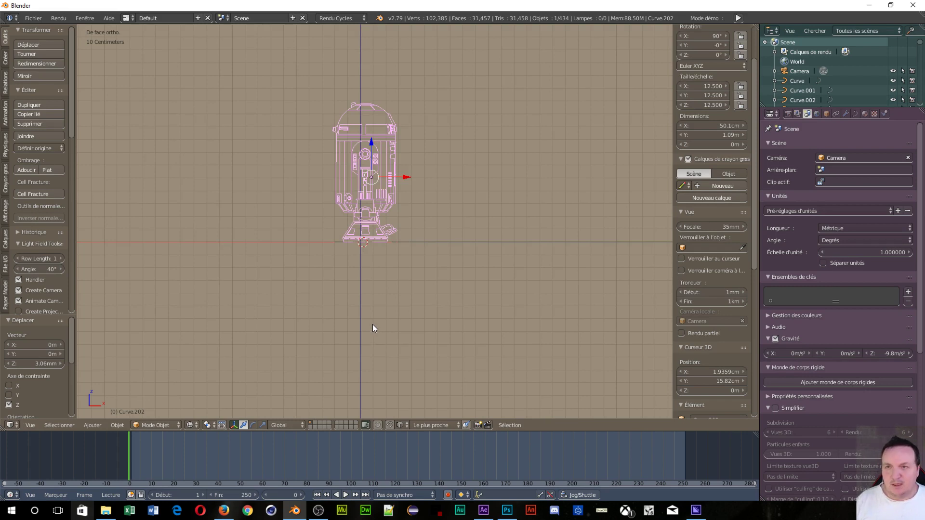
Rotate the model 90° about Z and return to the top view.
key("r")
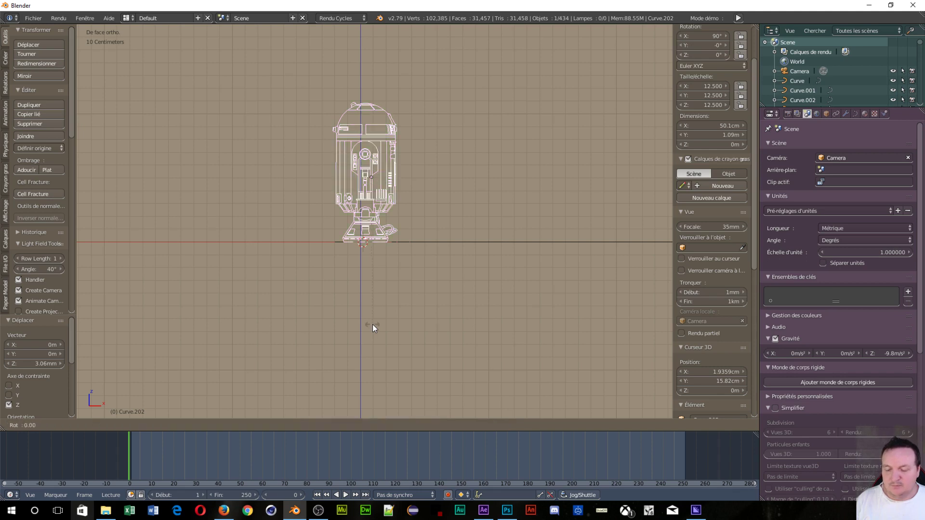
type("z")
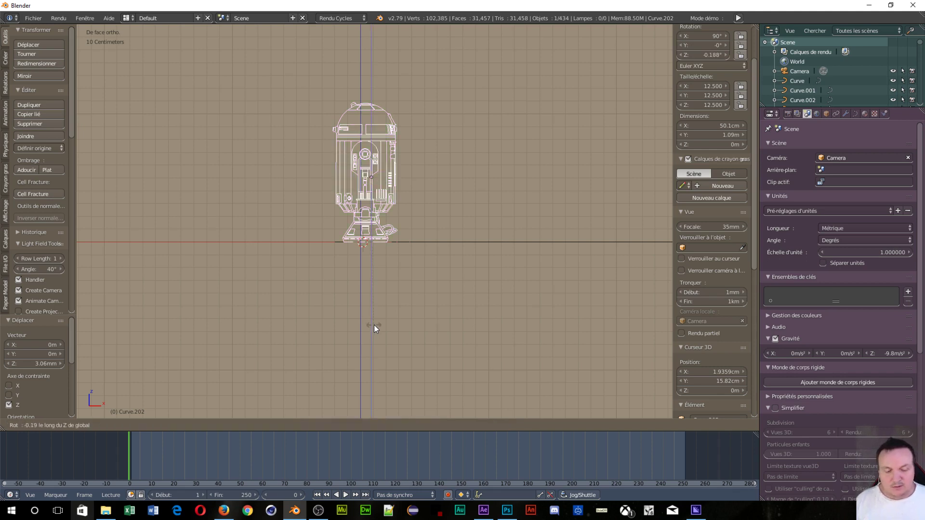
type("90")
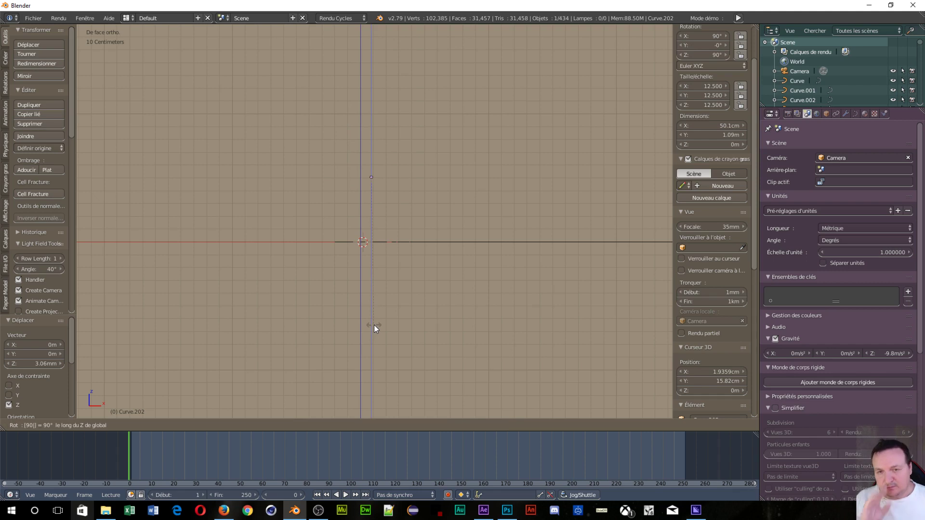
key("Return")
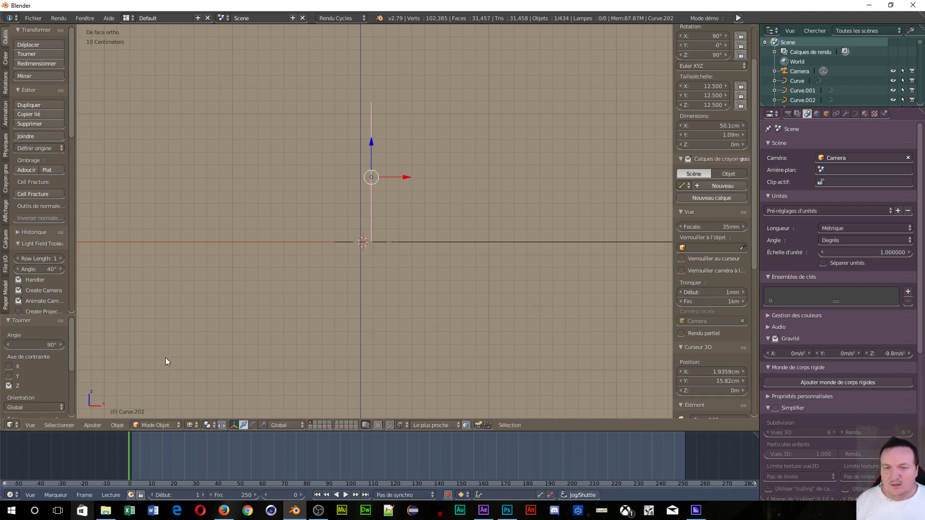
scroll(449, 174, "up", 3)
scroll(450, 174, "up", 3)
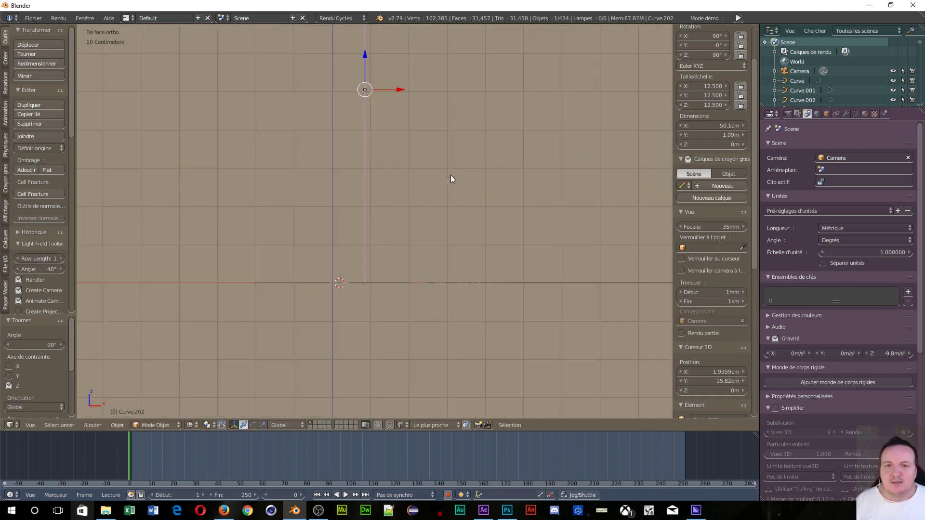
scroll(469, 106, "down", 4)
scroll(408, 206, "down", 2)
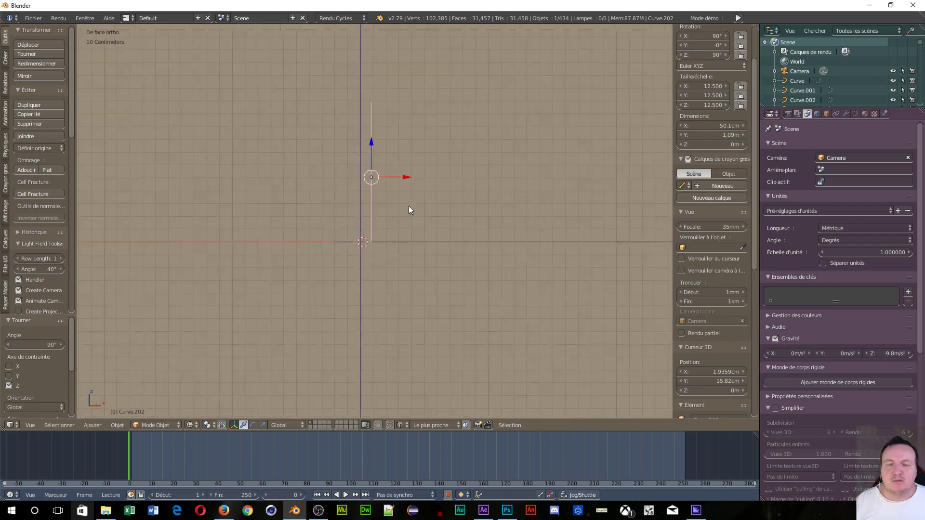
scroll(406, 207, "down", 3)
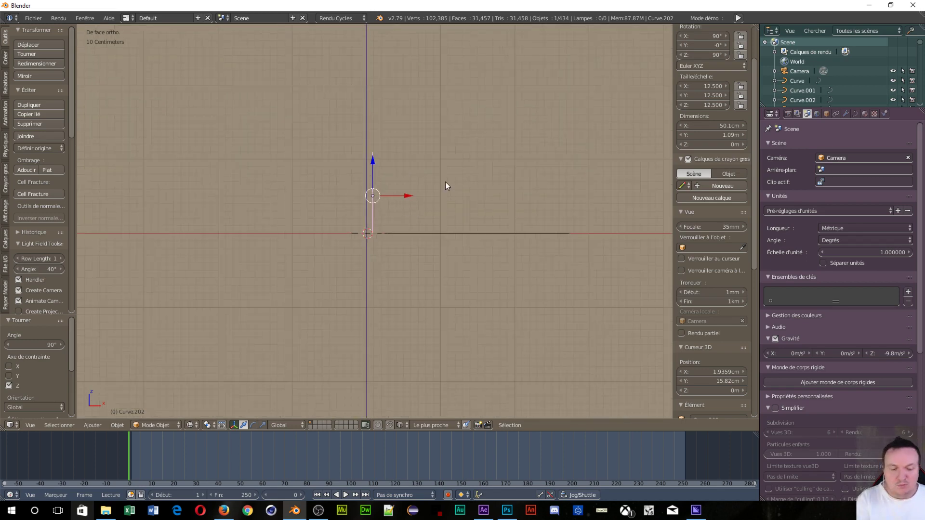
key("KP_7")
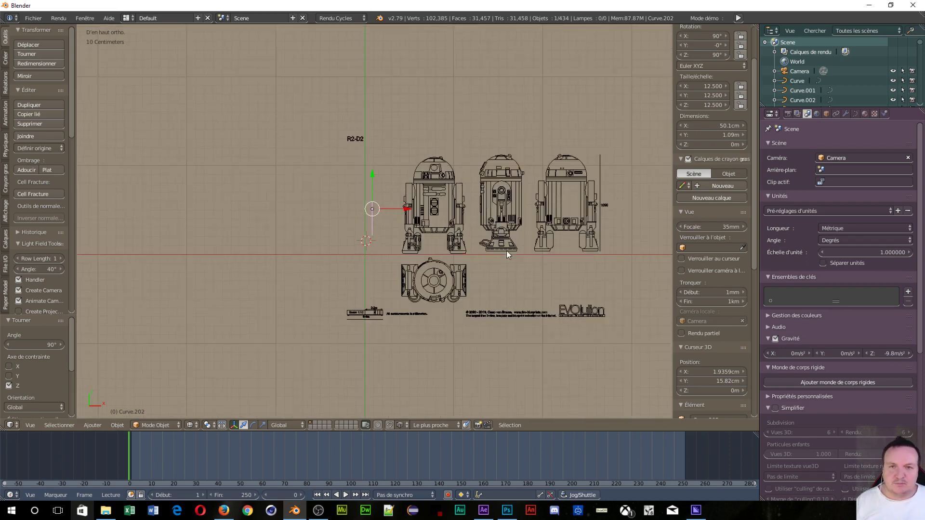
Join the leftmost view's lower leg piece and upper leg strut into one curve, then select the next leg pieces.
scroll(507, 251, "up", 2)
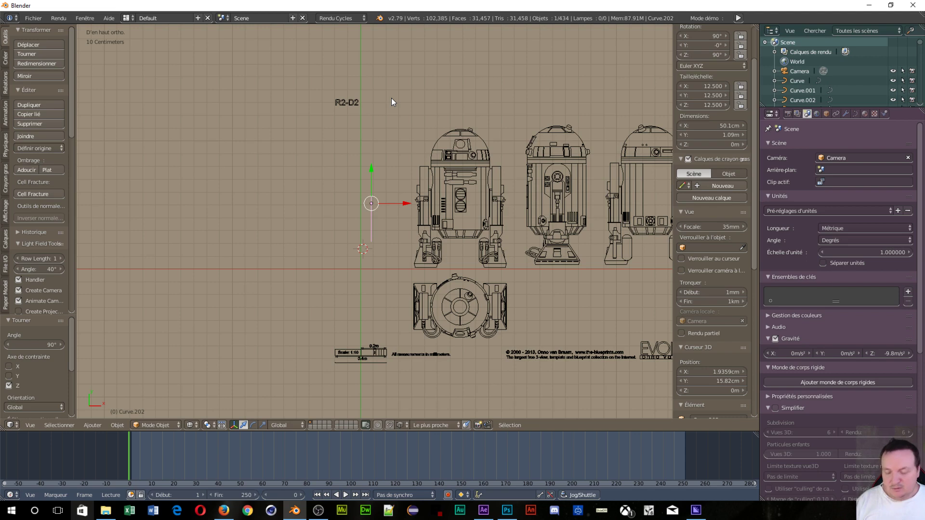
key("a")
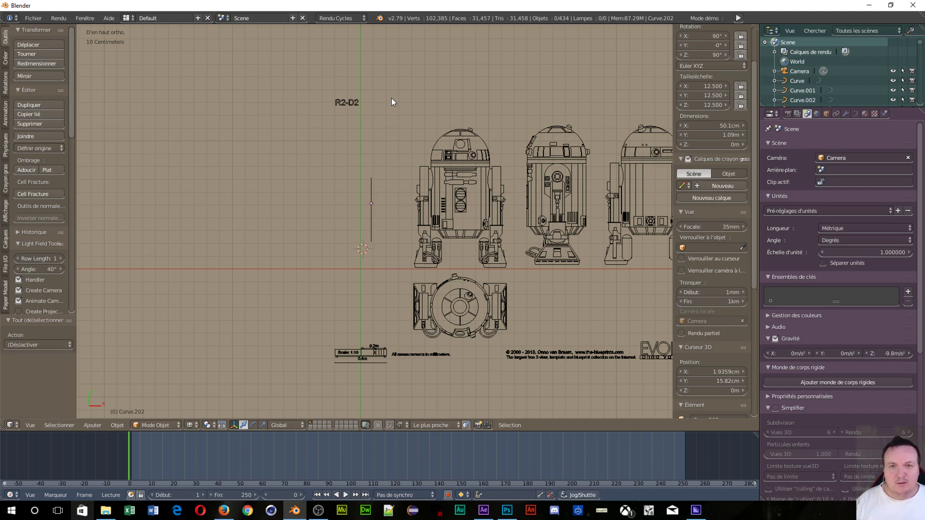
left_click_drag(400, 95, 433, 275)
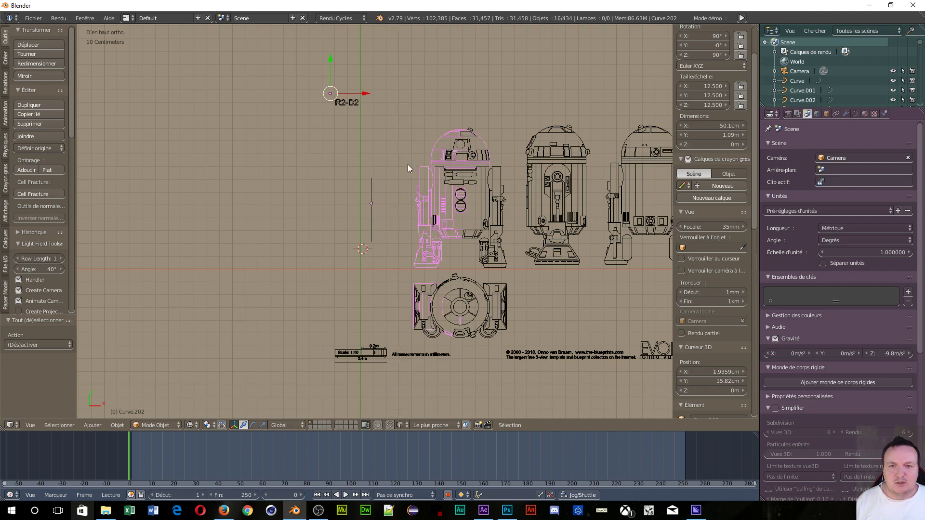
right_click(424, 254)
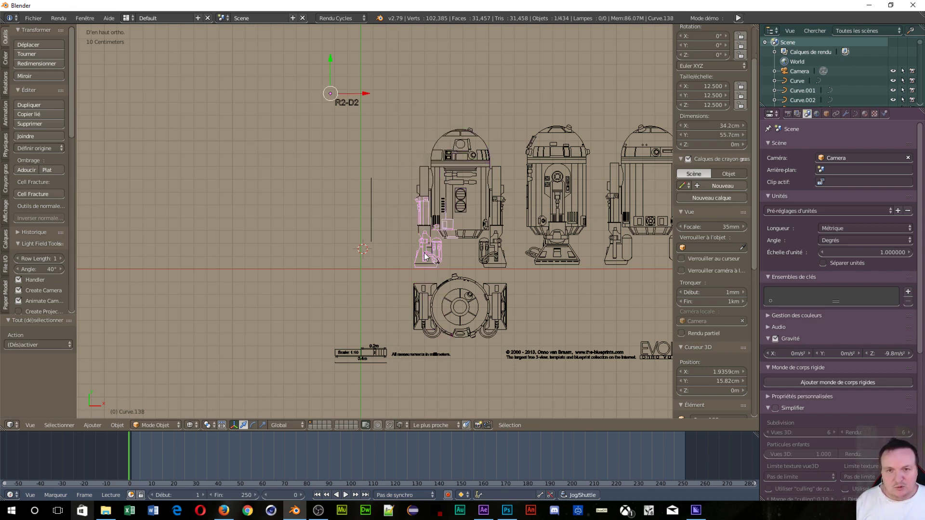
right_click(438, 206, "shift")
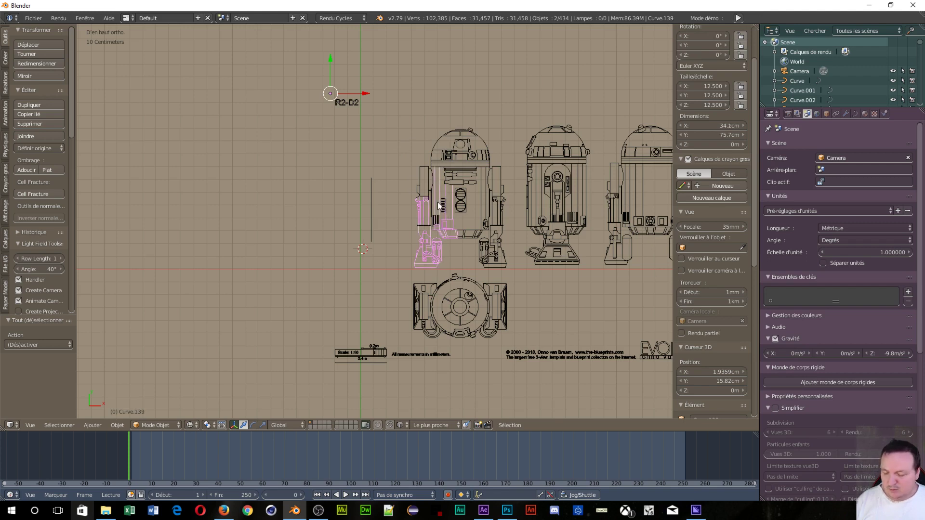
key("ctrl+j")
right_click(426, 176)
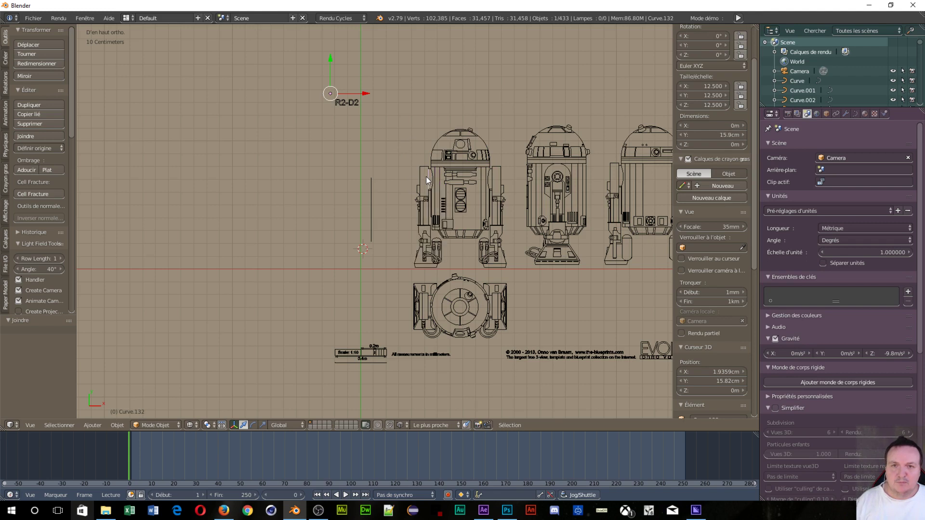
right_click(428, 211, "shift")
Join the three selected leg pieces, then box-select the left view's head and body curves.
key("ctrl+j")
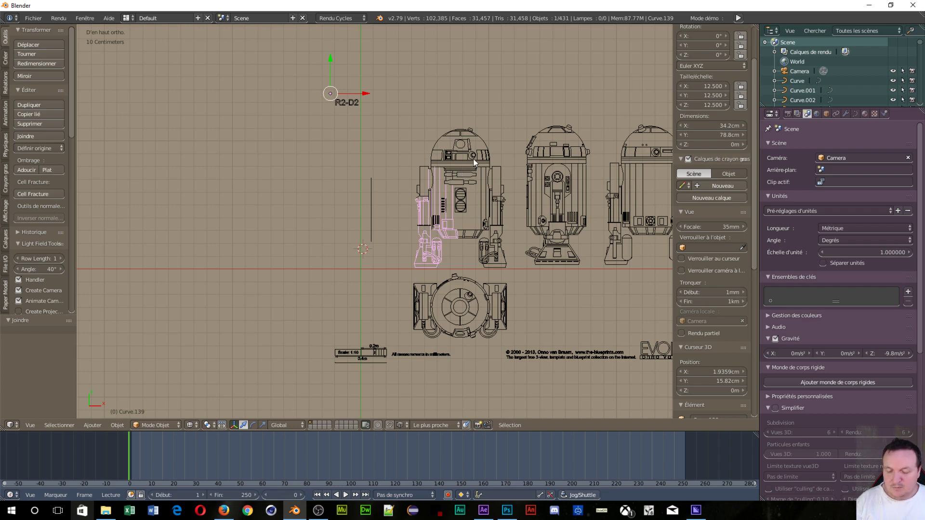
key("b")
left_click_drag(500, 94, 421, 161)
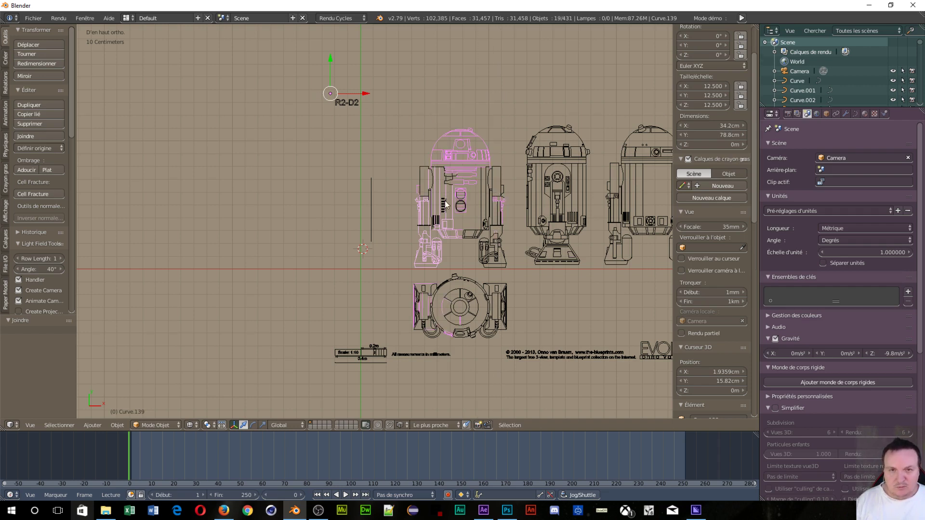
scroll(446, 203, "up", 1)
scroll(447, 203, "up", 1)
scroll(446, 203, "down", 1)
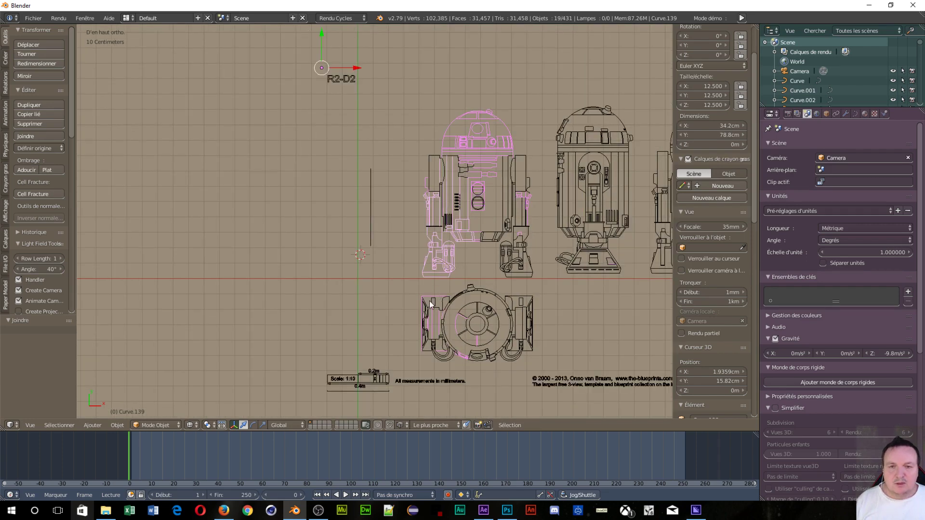
Select the right leg outline, then the bottom-view outline piece Curve.142.
right_click(524, 268)
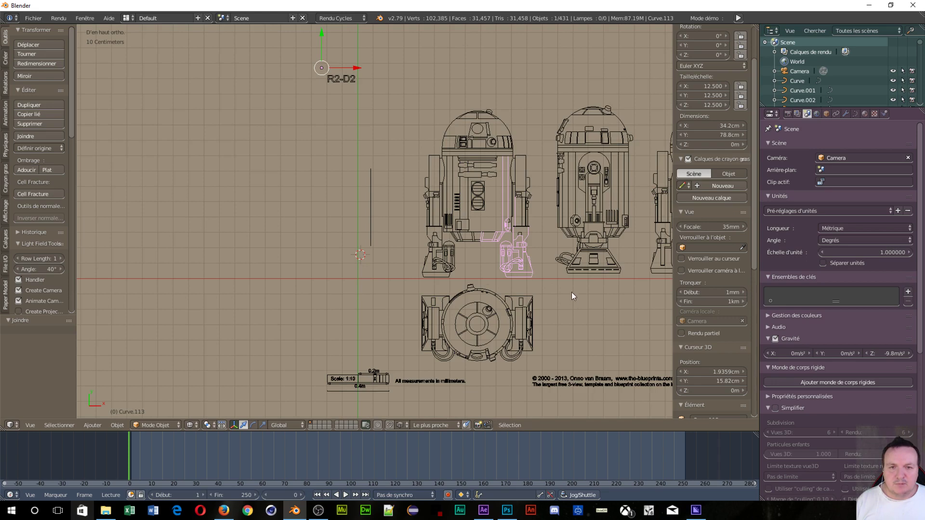
right_click(442, 311)
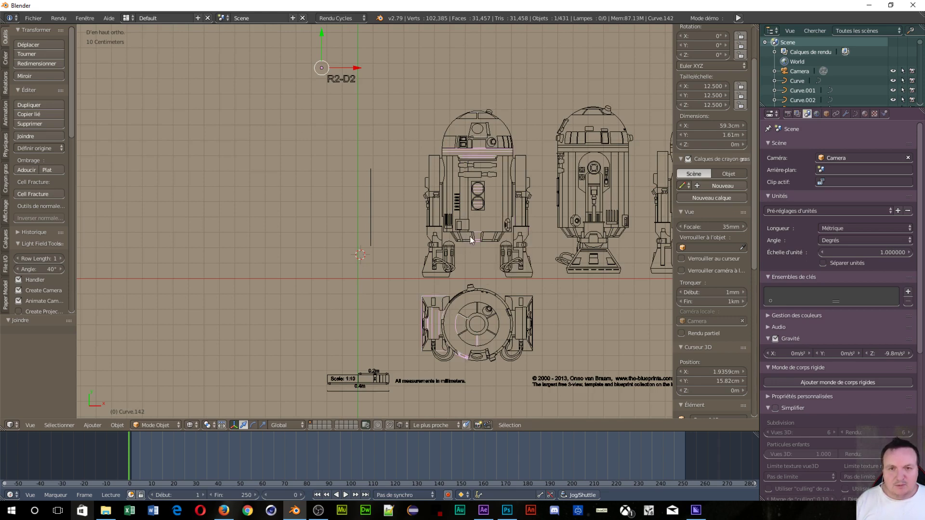
scroll(486, 250, "up", 1)
scroll(486, 250, "up", 1)
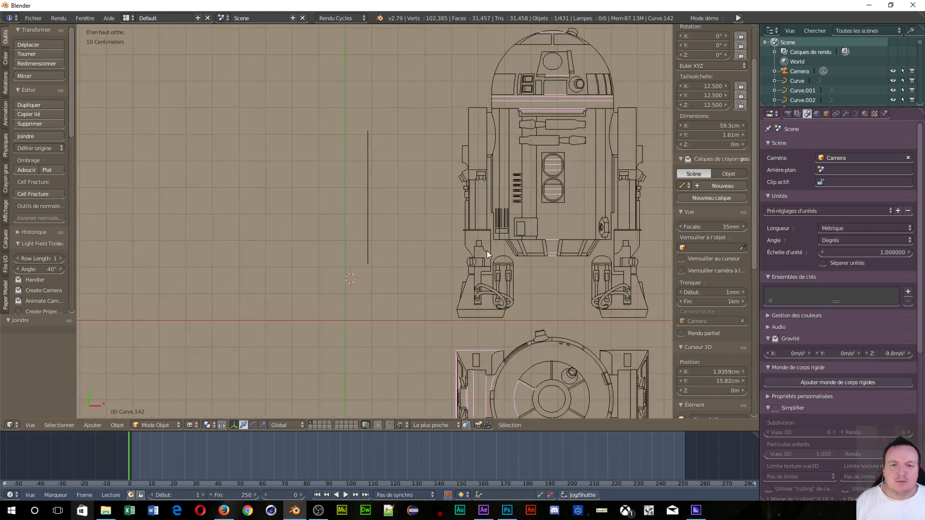
scroll(487, 250, "down", 2)
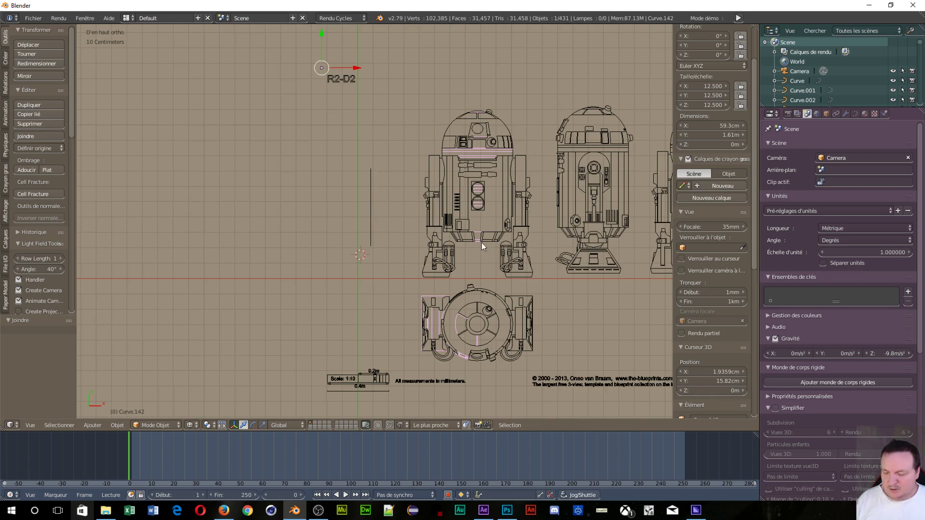
key("Tab")
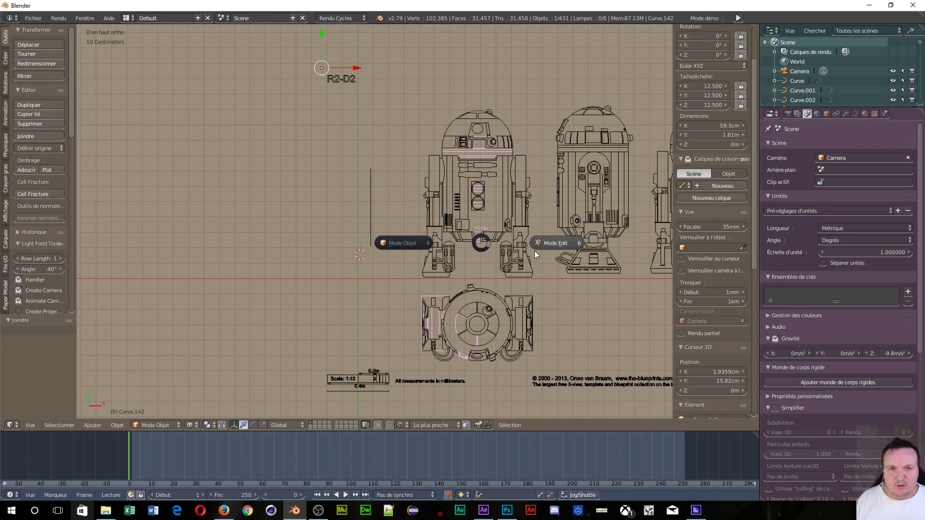
left_click(545, 244)
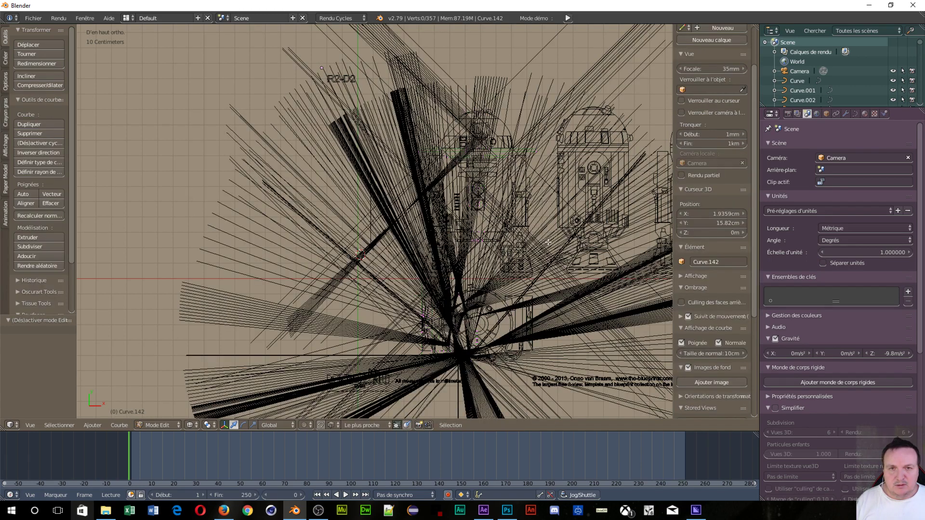
key("Tab")
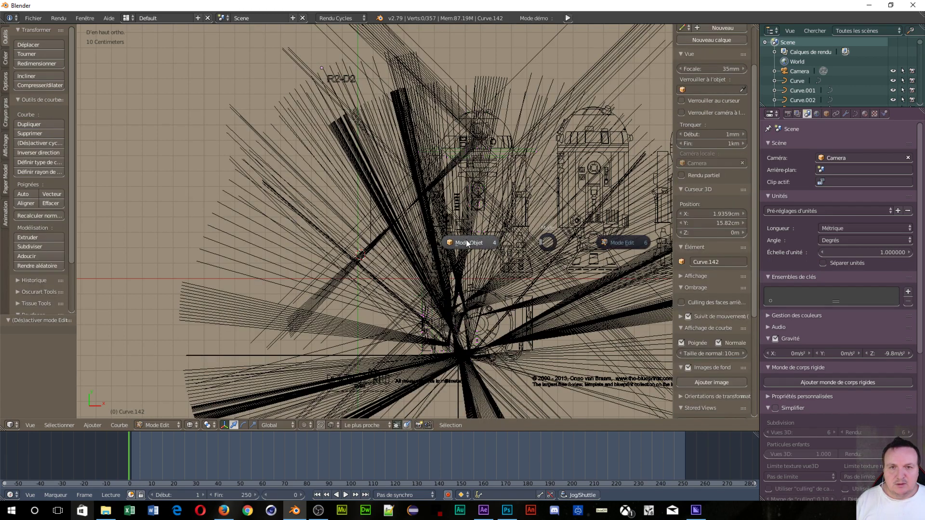
left_click(466, 240)
scroll(467, 240, "down", 1)
scroll(466, 241, "up", 2)
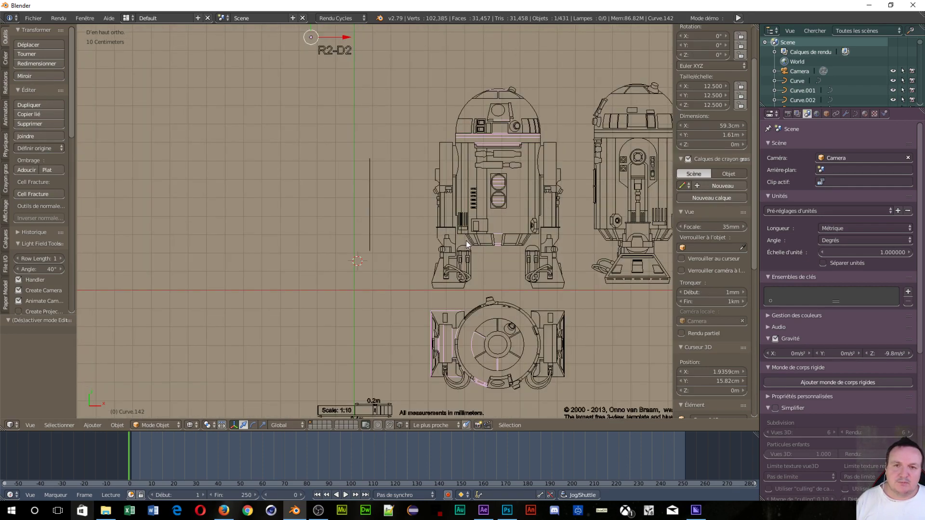
mouse_move(497, 248)
middle_mouse_down("shift")
mouse_move(293, 201)
mouse_move(186, 207)
mouse_move(120, 250)
middle_mouse_up("shift")
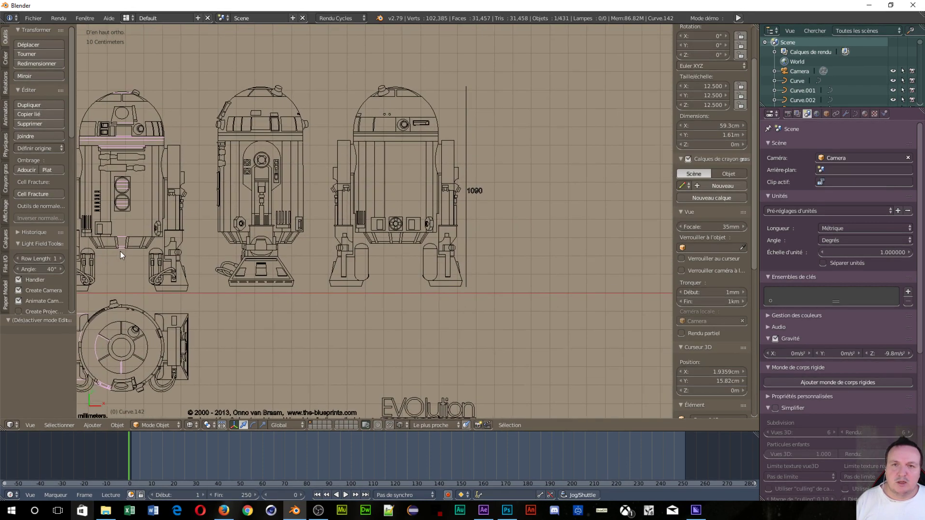
Box-select the 32 curves of the view beside the 1090 mark and join them.
right_click(364, 118)
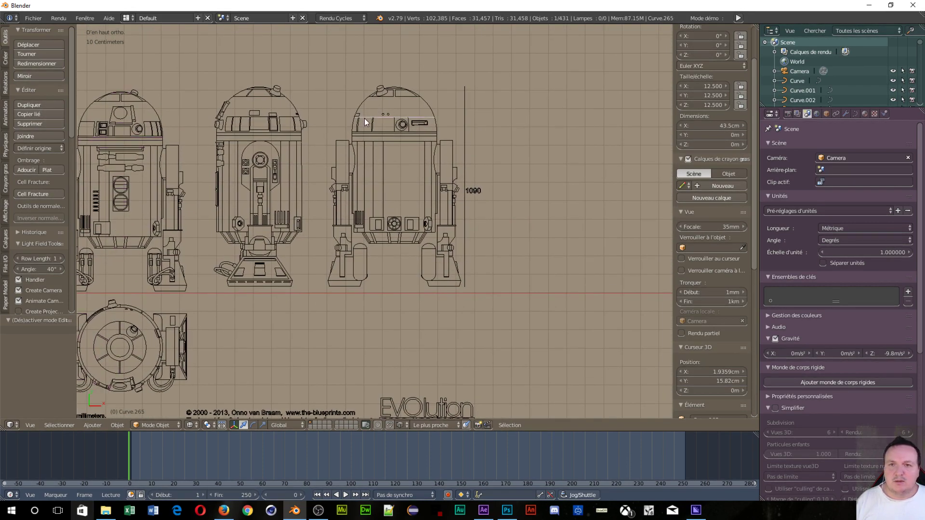
right_click(368, 170)
right_click(351, 189)
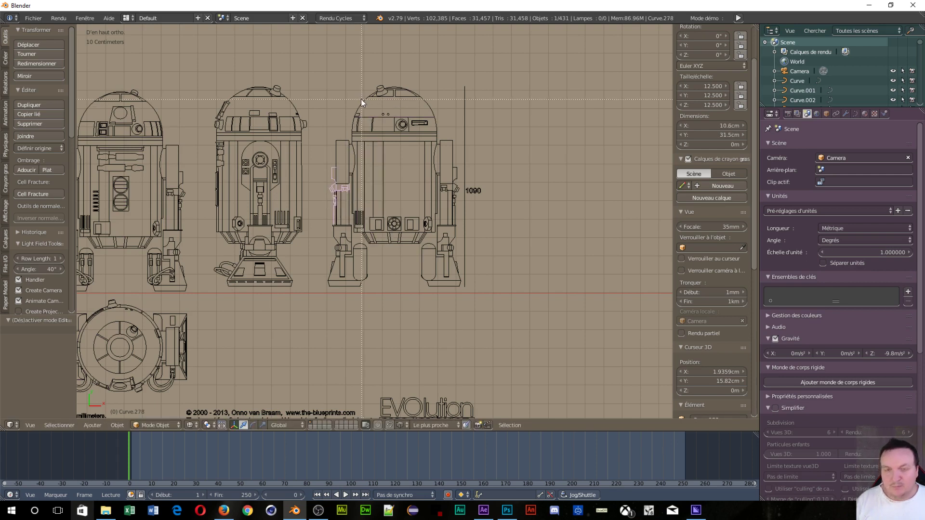
key("b")
left_click_drag(325, 72, 379, 310)
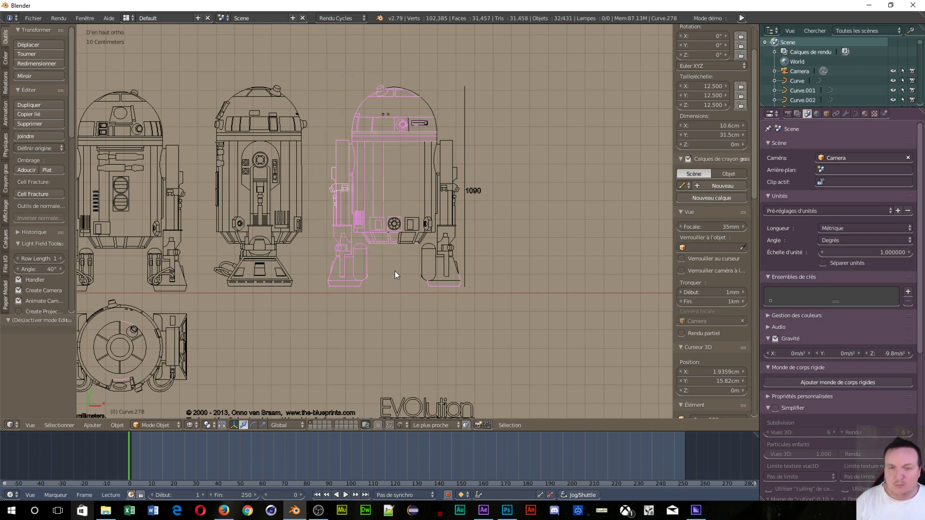
key("ctrl+j")
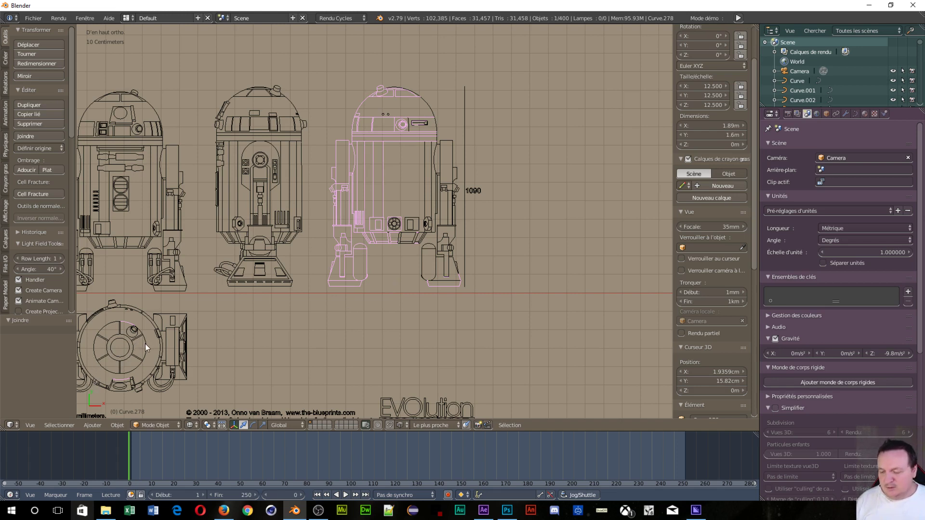
Inspect the joined Curve.278 in Edit Mode with a shaded, orbited view, then leave it.
key("Tab")
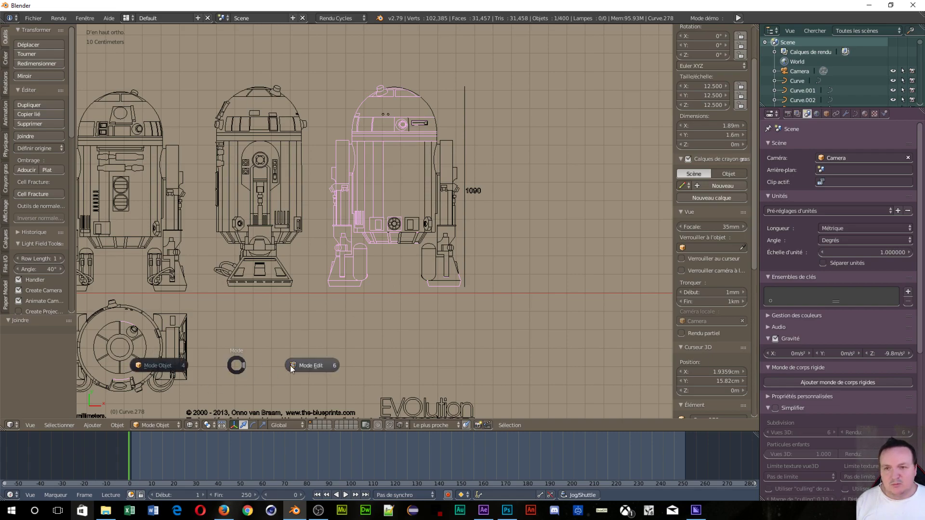
left_click(294, 365)
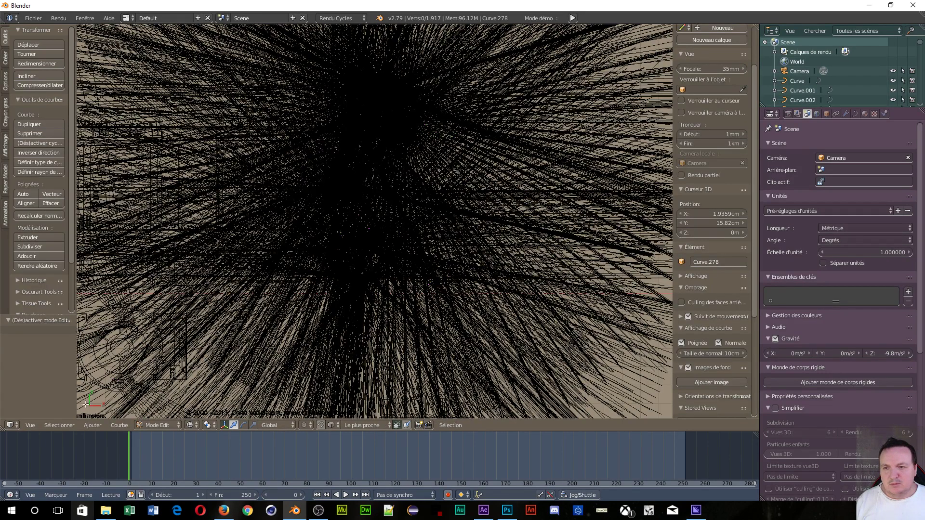
key("z")
key("z")
mouse_move(180, 341)
middle_mouse_down()
mouse_move(200, 277)
mouse_move(188, 244)
mouse_move(198, 167)
mouse_move(138, 386)
middle_mouse_up()
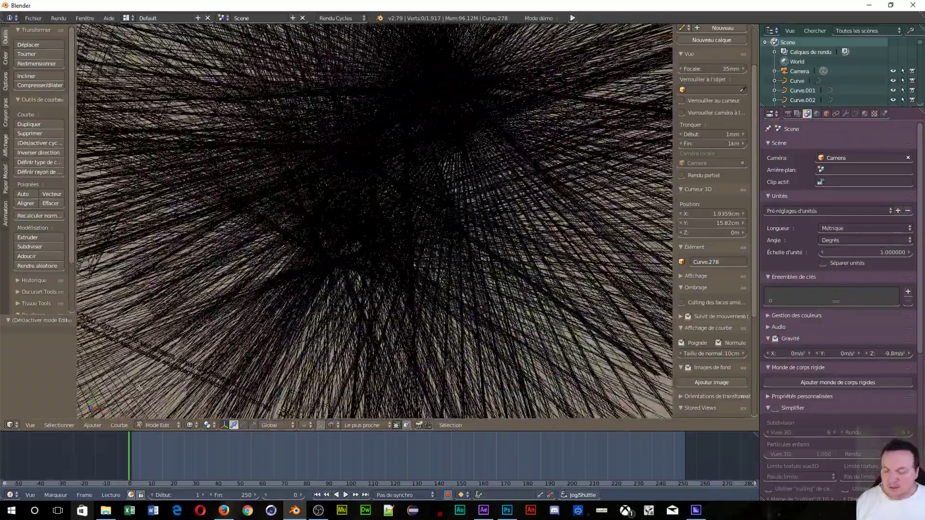
key("Tab")
Return to Object Mode and orbit to a steeper view of the bottom-plate drawing.
left_click(169, 354)
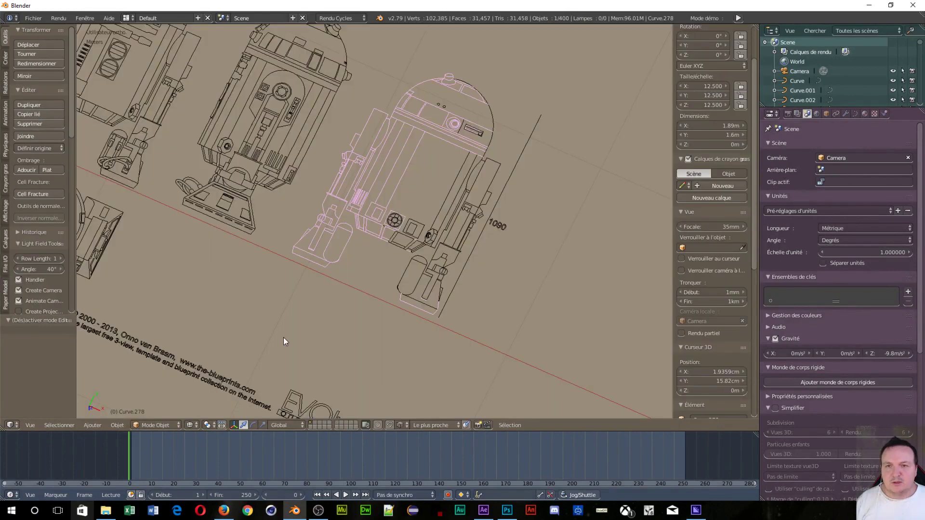
scroll(424, 304, "up", 2)
scroll(368, 303, "up", 2)
scroll(337, 304, "down", 2)
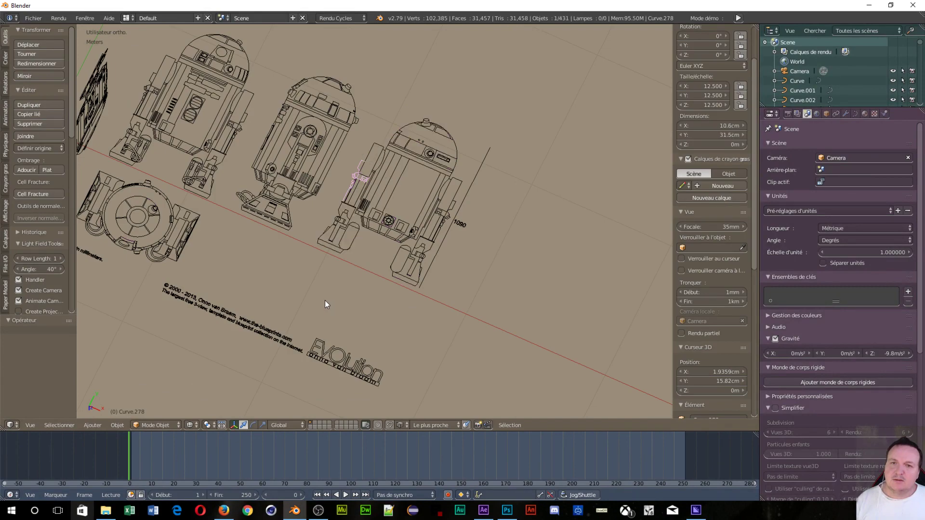
scroll(325, 300, "up", 1)
mouse_move(325, 300)
middle_mouse_down()
mouse_move(322, 244)
mouse_move(308, 285)
middle_mouse_up()
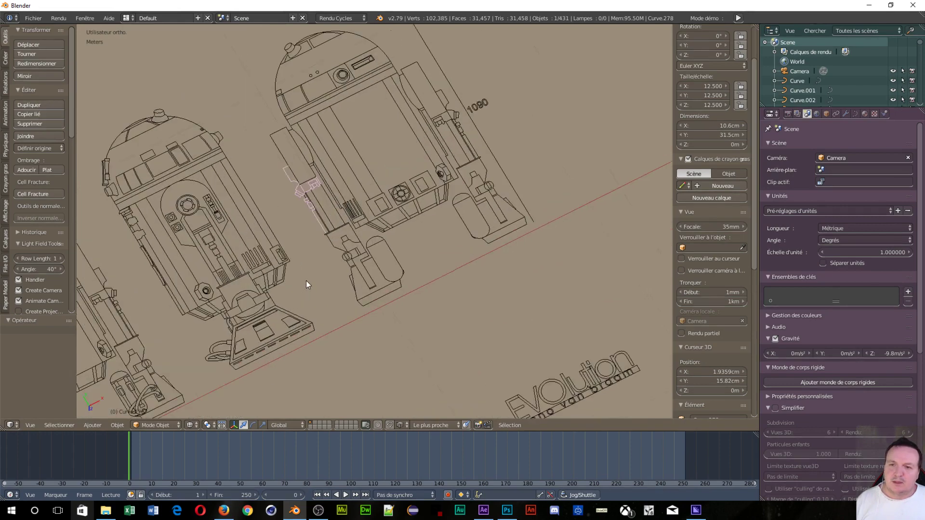
scroll(305, 280, "down", 3)
mouse_move(267, 382)
middle_mouse_down()
mouse_move(348, 328)
mouse_move(362, 392)
middle_mouse_up()
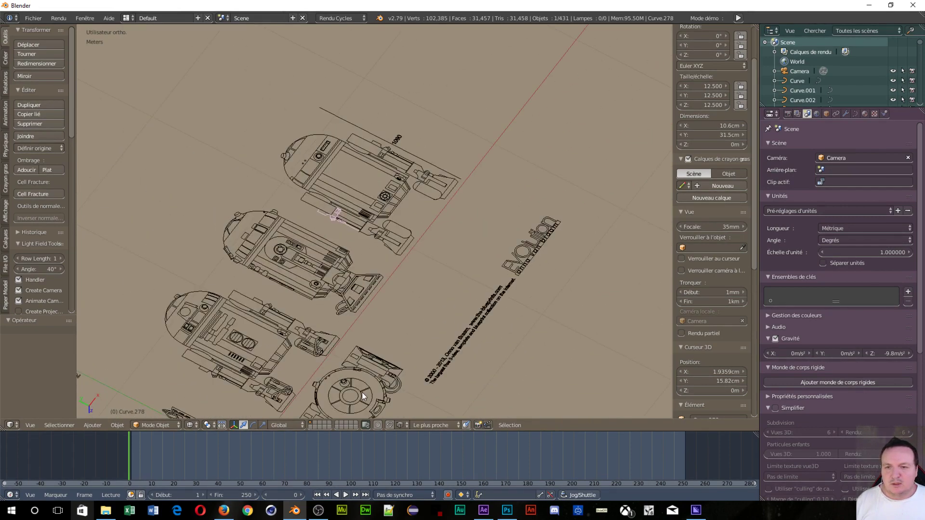
Select the round, rectangular and central bottom-plate pieces and join them.
right_click(362, 395)
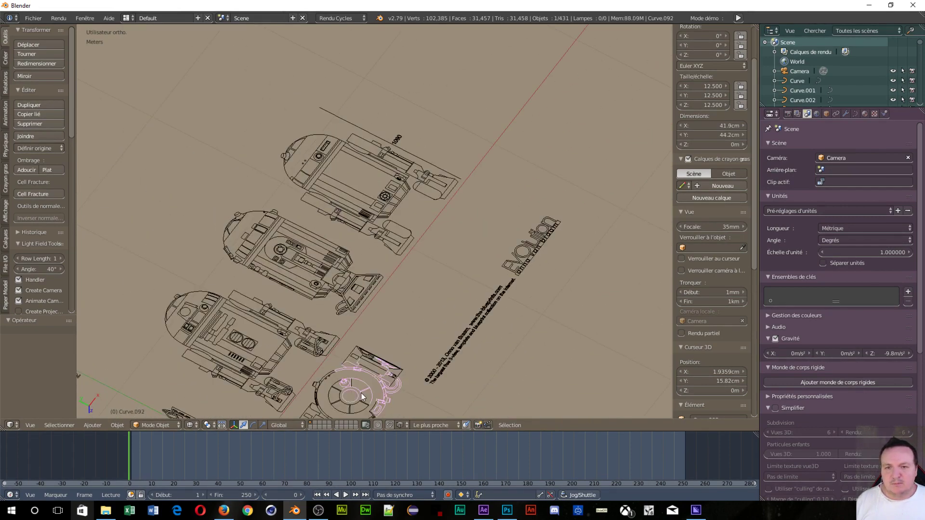
right_click(362, 356, "shift")
mouse_move(393, 383)
middle_mouse_down()
mouse_move(402, 302)
mouse_move(458, 281)
mouse_move(337, 316)
mouse_move(293, 354)
mouse_move(334, 263)
mouse_move(516, 186)
mouse_move(443, 274)
middle_mouse_up()
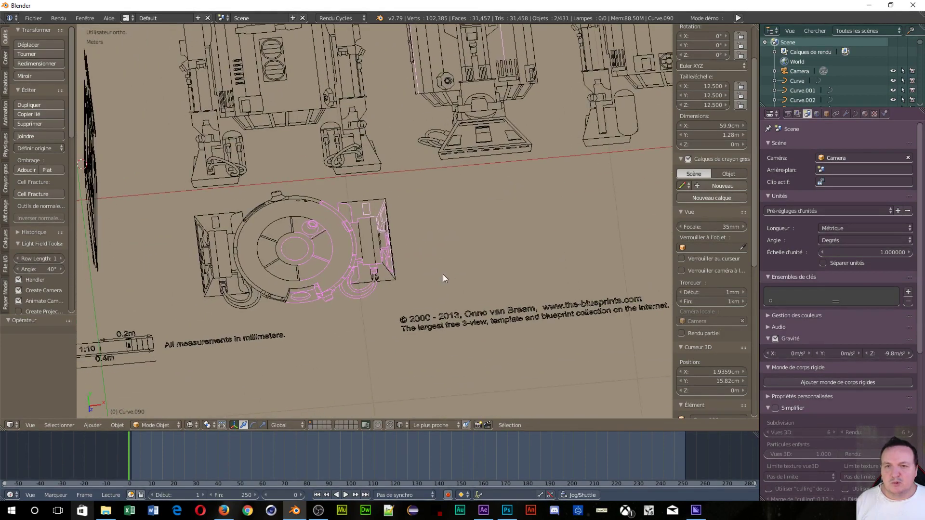
scroll(441, 274, "up", 3)
scroll(431, 261, "down", 2)
scroll(432, 260, "down", 1)
scroll(432, 260, "down", 1)
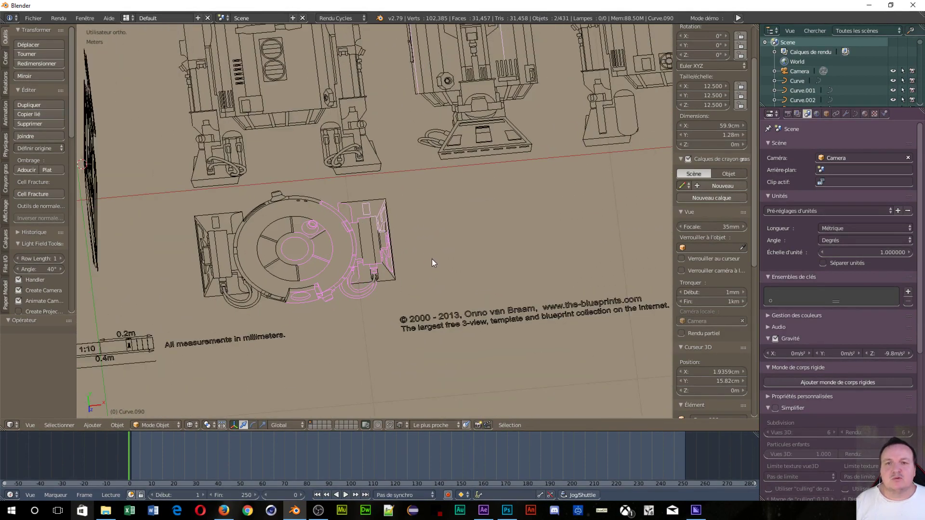
scroll(432, 258, "down", 1)
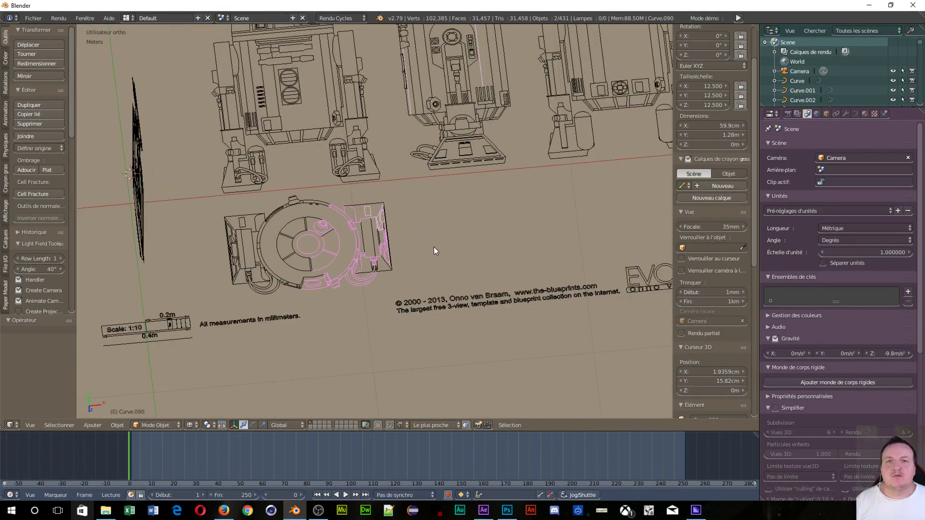
right_click(370, 203, "shift")
right_click(303, 206, "shift")
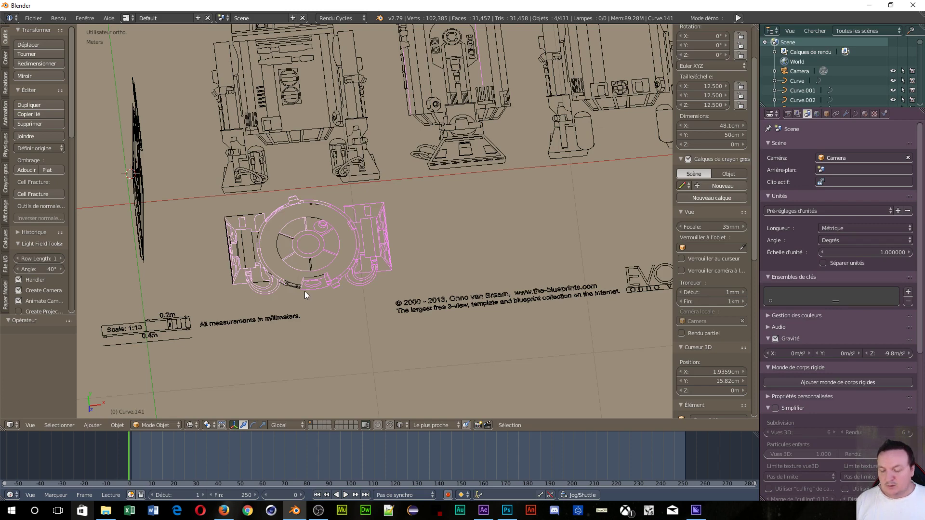
key("ctrl+j")
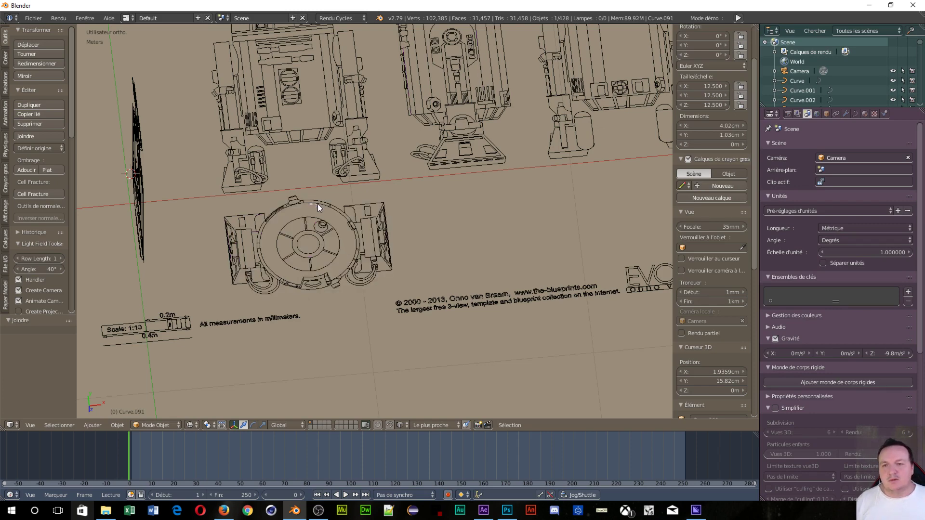
Join the remaining bottom-plate pieces in, giving Curve.141 at 2.21 m by 1.62 m.
right_click(273, 210, "shift")
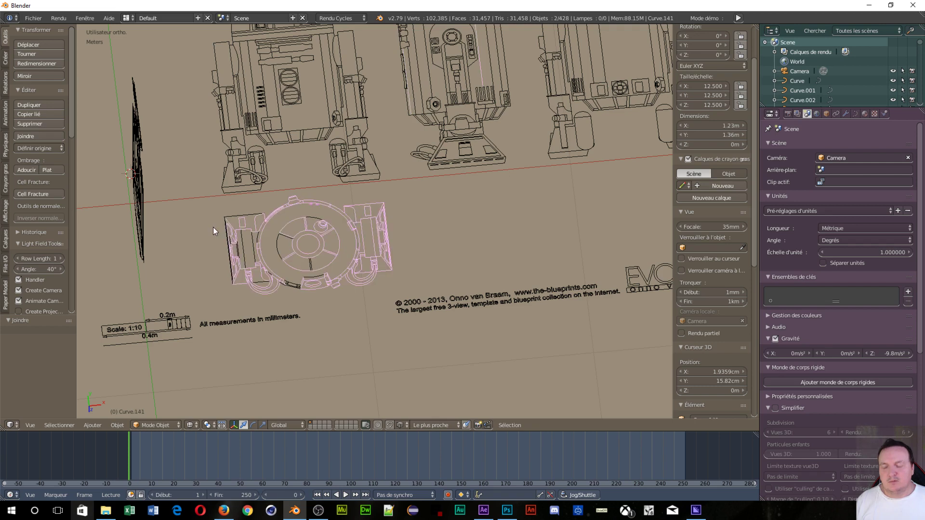
key("Escape")
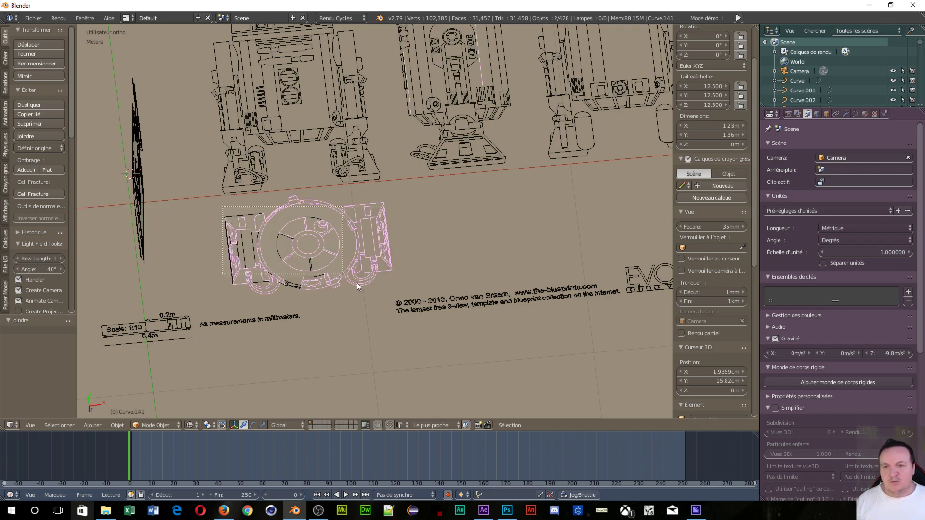
left_click_drag(357, 282, 395, 305)
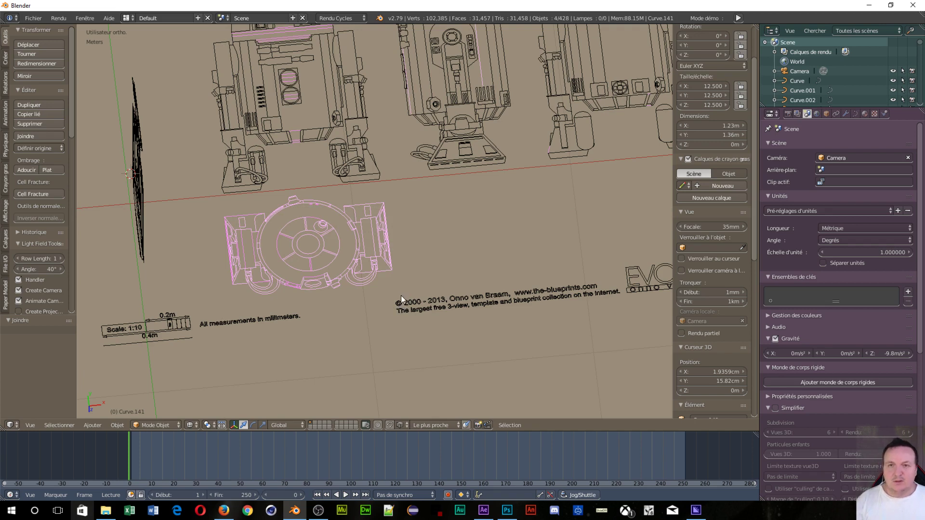
key("ctrl+j")
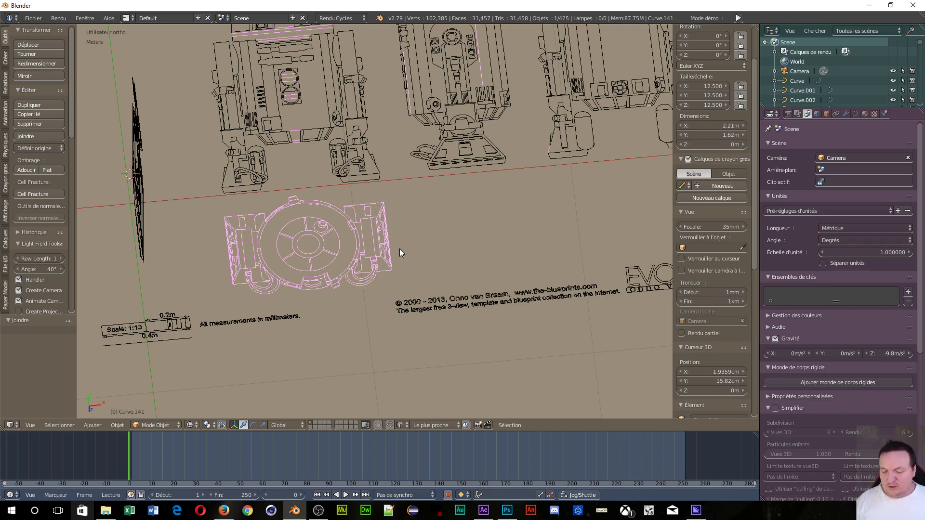
Duplicate the joined bottom plate and move the copy 2.3 m along X.
key("shift+d")
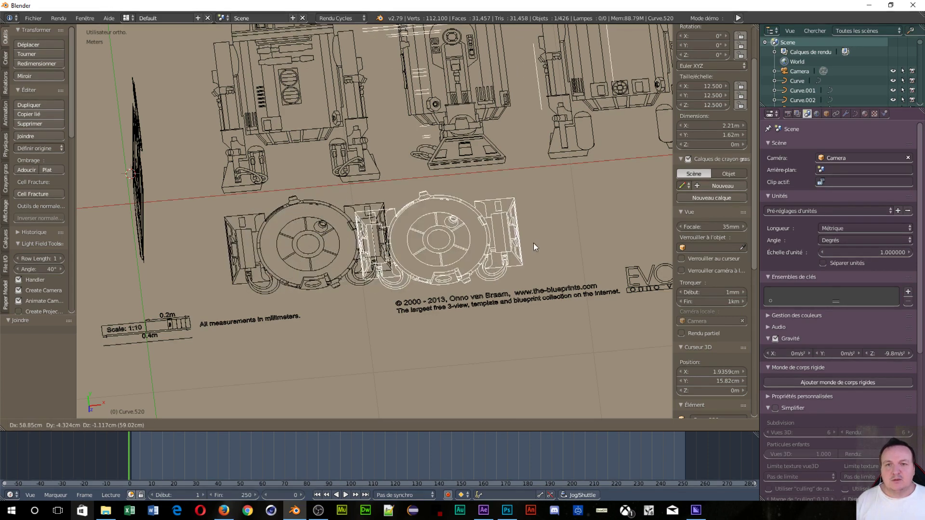
left_click(597, 229)
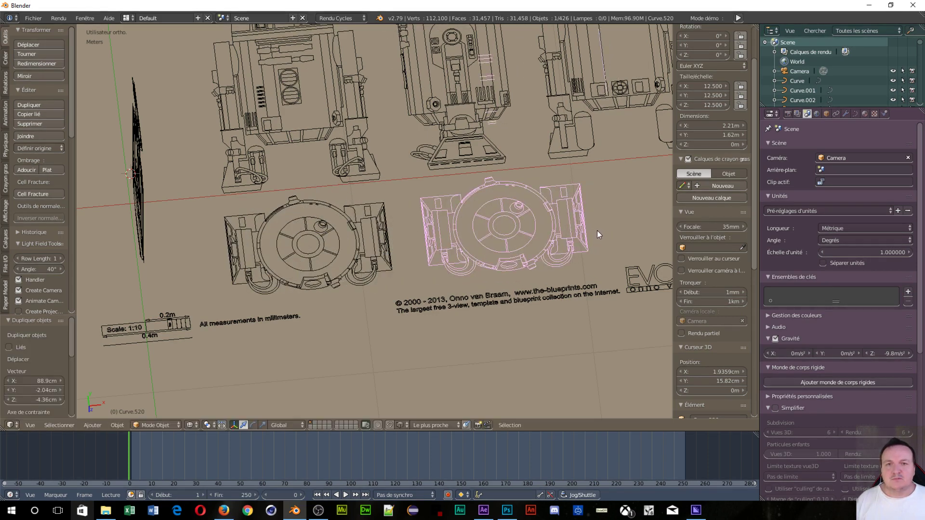
scroll(550, 240, "down", 3)
mouse_move(542, 216)
middle_mouse_down()
mouse_move(504, 217)
mouse_move(518, 141)
mouse_move(610, 115)
mouse_move(546, 121)
mouse_move(514, 244)
mouse_move(490, 267)
middle_mouse_up()
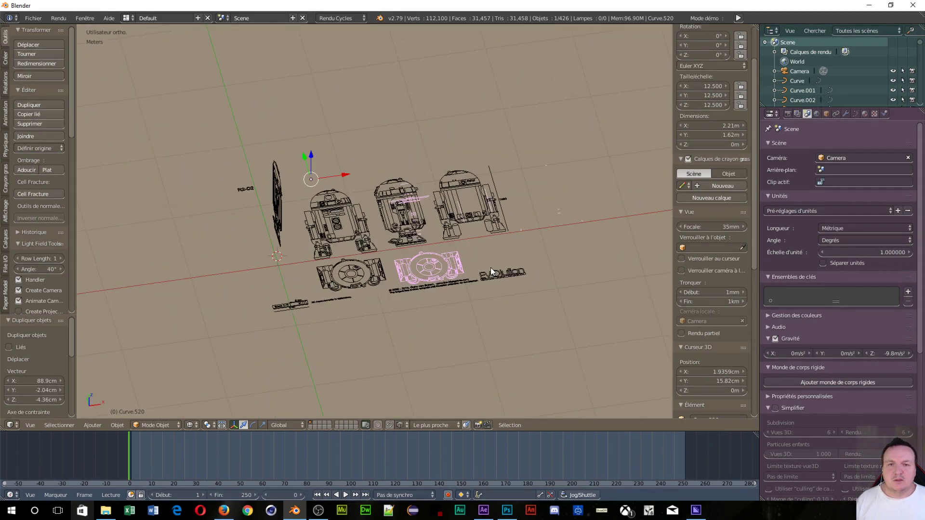
key("g")
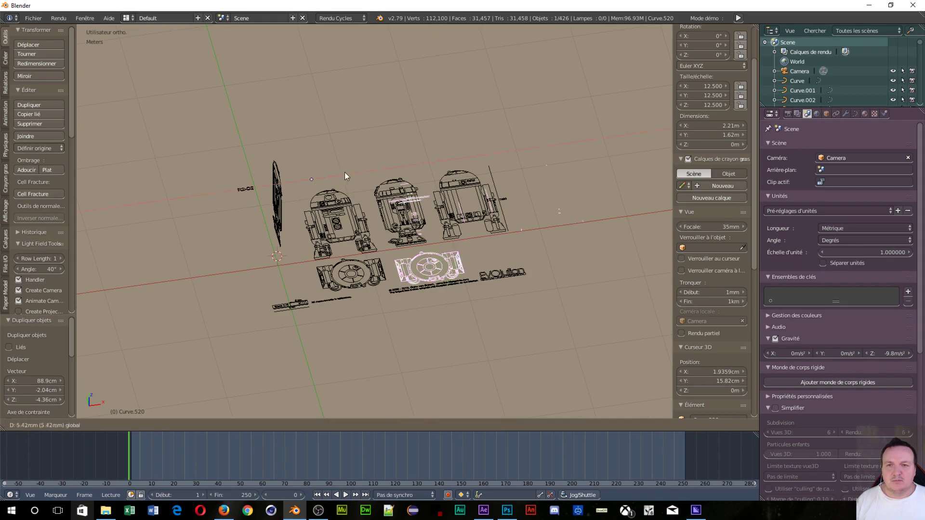
key("x")
left_click(541, 134)
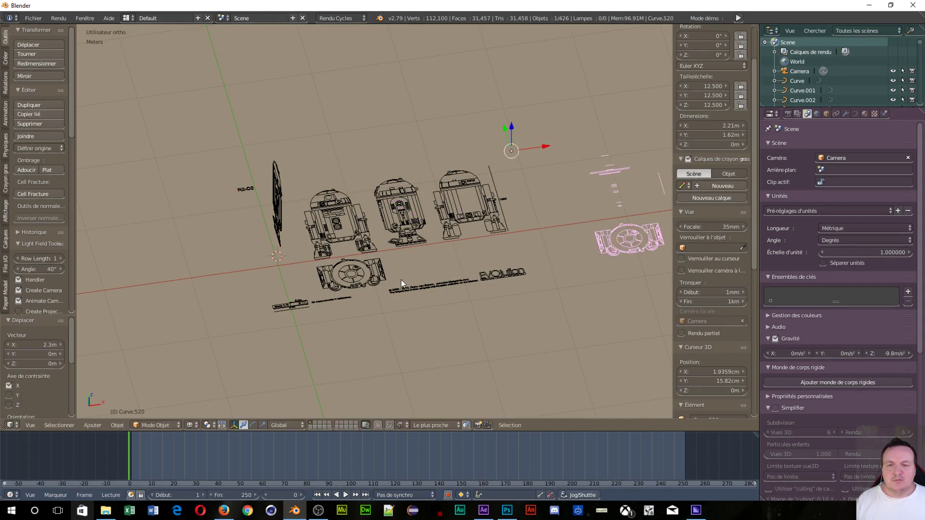
Orbit back to a front view and select the moved bottom-plate copy Curve.520.
scroll(401, 280, "up", 2)
middle_click_drag(406, 277, 395, 321)
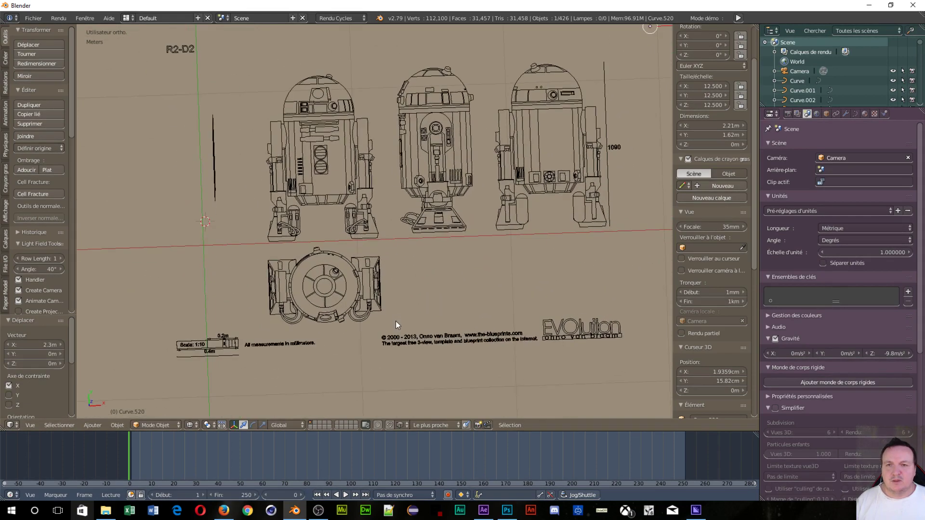
scroll(397, 322, "down", 1)
scroll(399, 313, "down", 1)
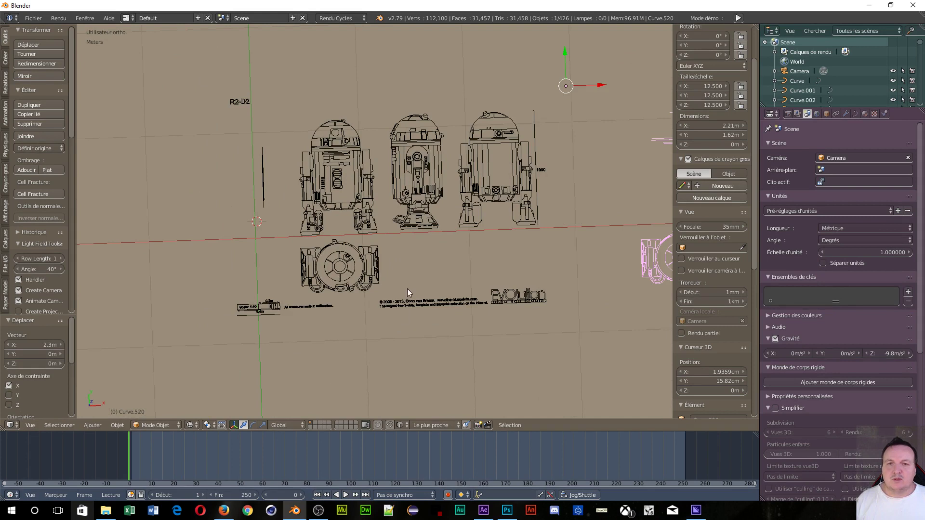
right_click(330, 282)
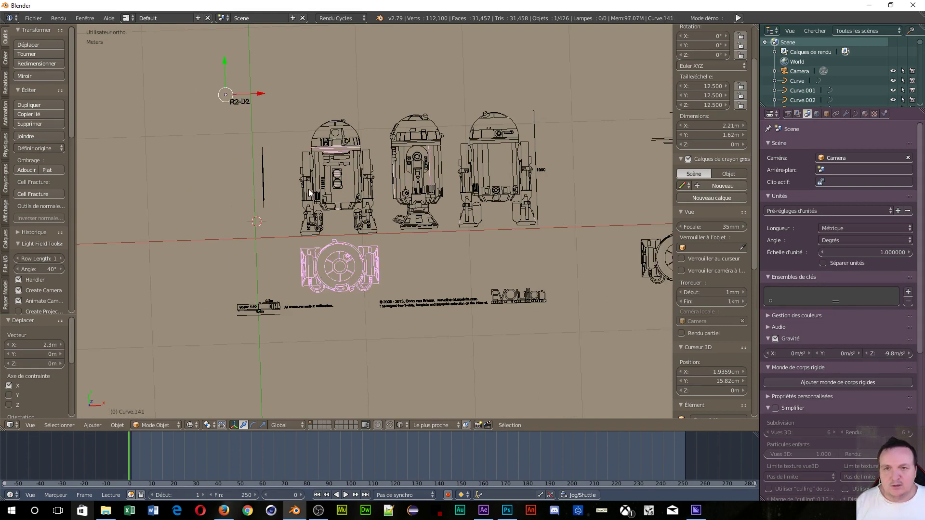
scroll(290, 112, "down", 3)
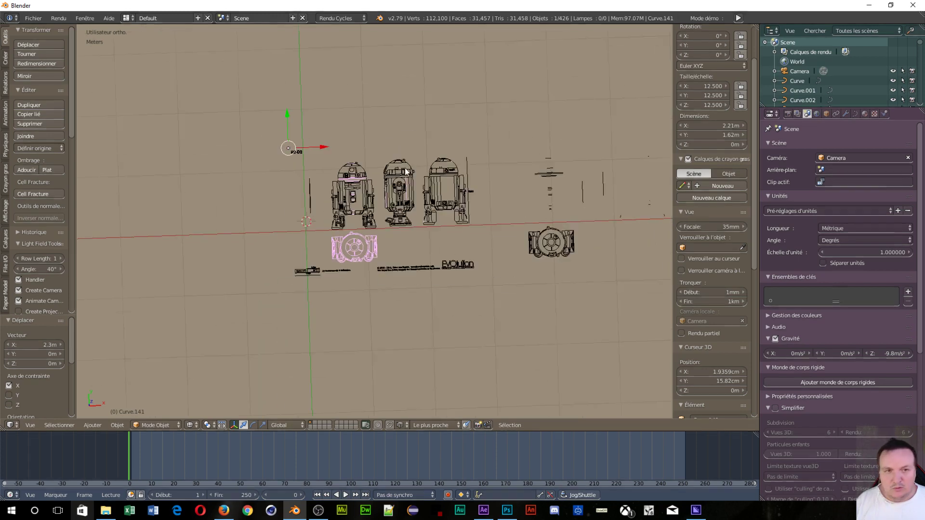
scroll(645, 299, "up", 1)
scroll(646, 302, "up", 1)
middle_click_drag(584, 303, 305, 320, "shift")
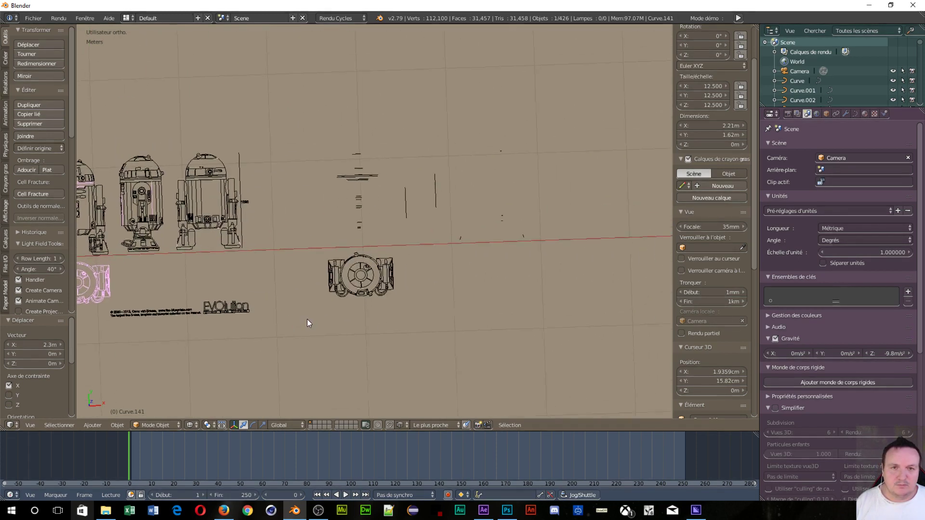
right_click(360, 202)
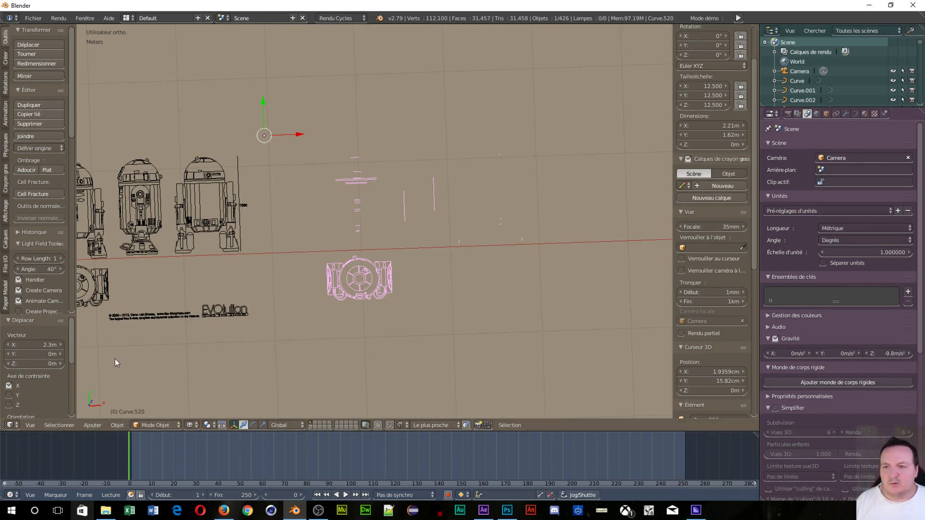
Convert the copy Curve.520 from curve to mesh and enter Edit Mode.
left_click(108, 426)
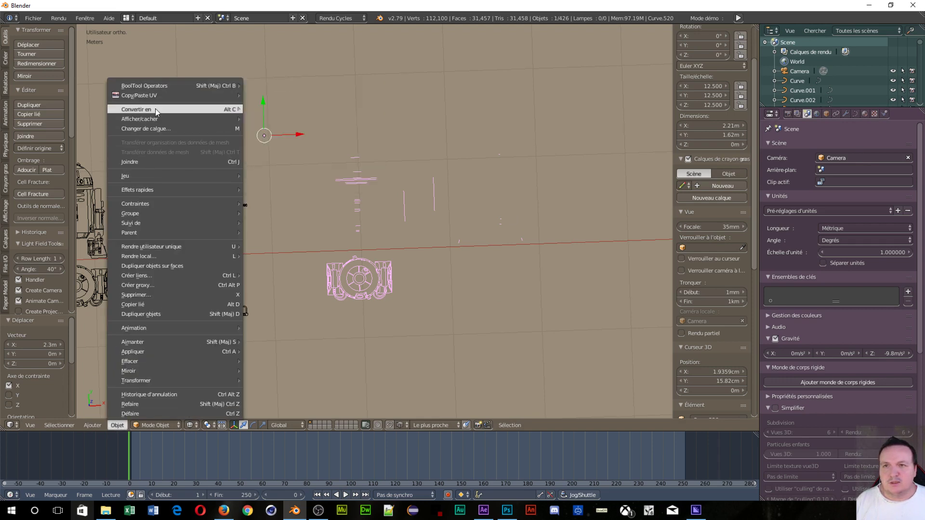
mouse_move(137, 109)
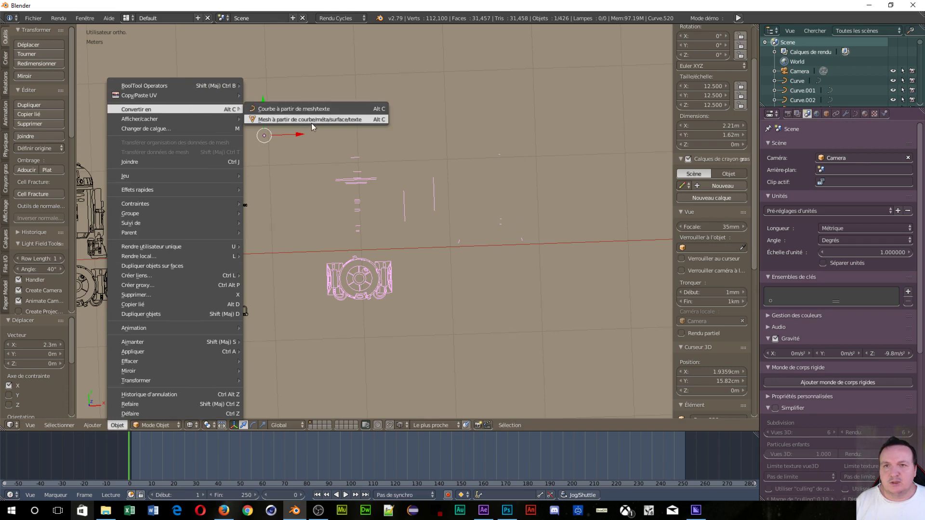
left_click(314, 120)
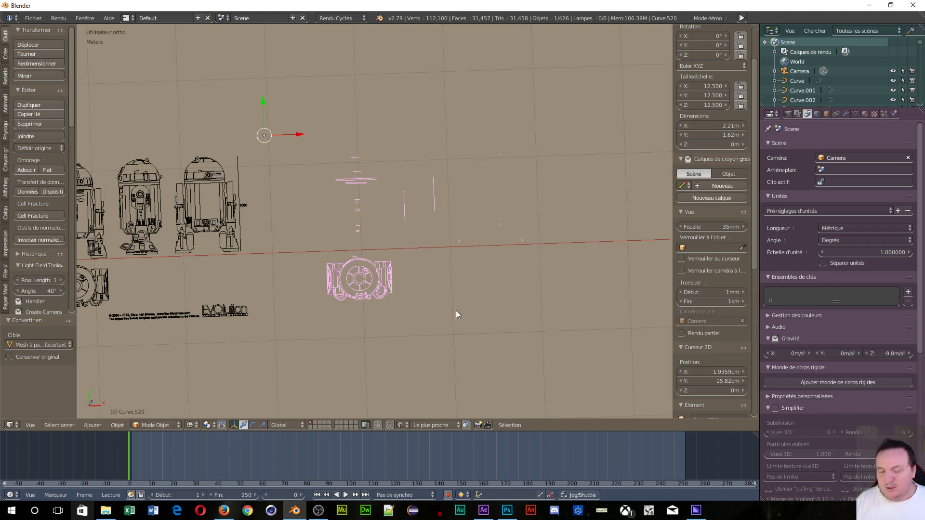
key("Tab")
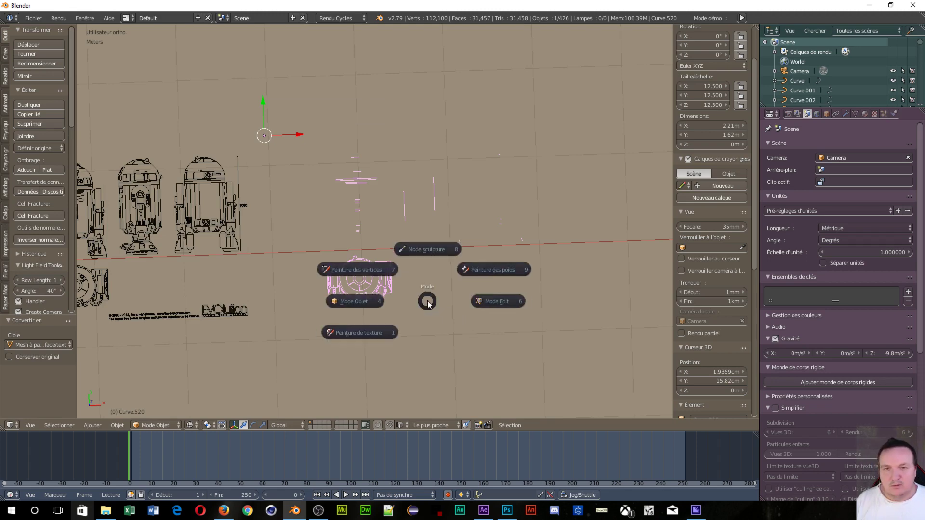
left_click(497, 303)
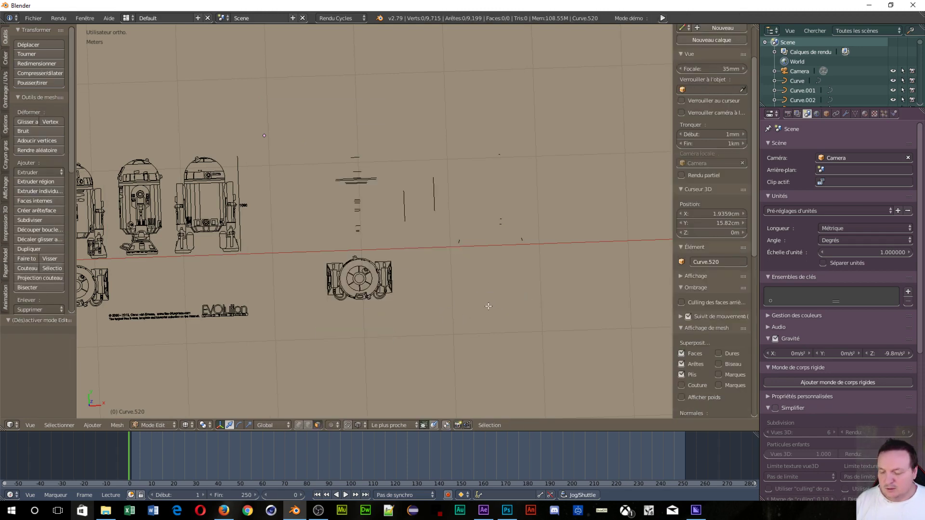
Box-select the stray vertices above the plate in vertex select mode.
key("a")
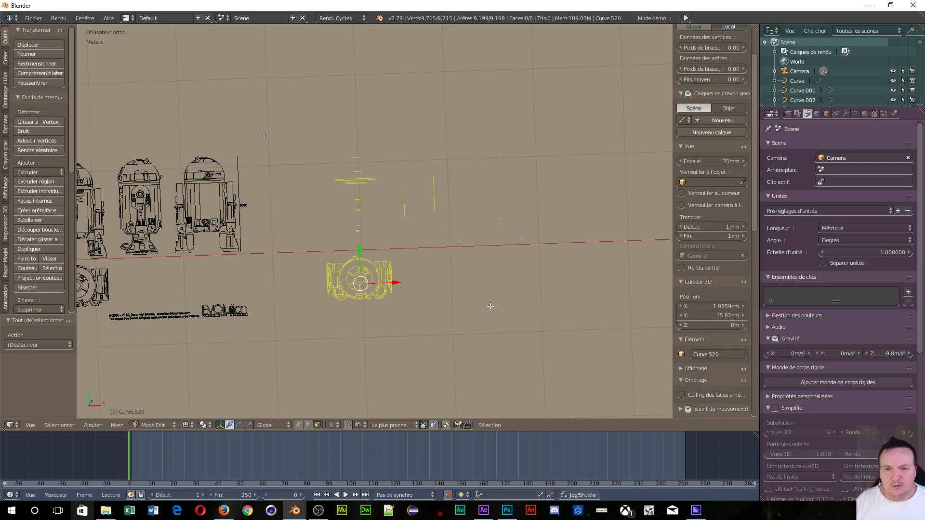
key("a")
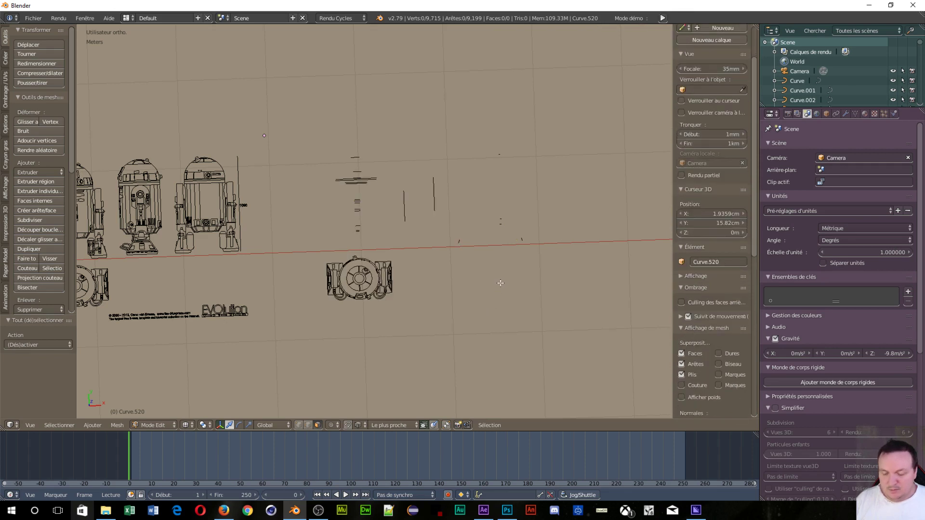
key("b")
left_click_drag(288, 97, 572, 249)
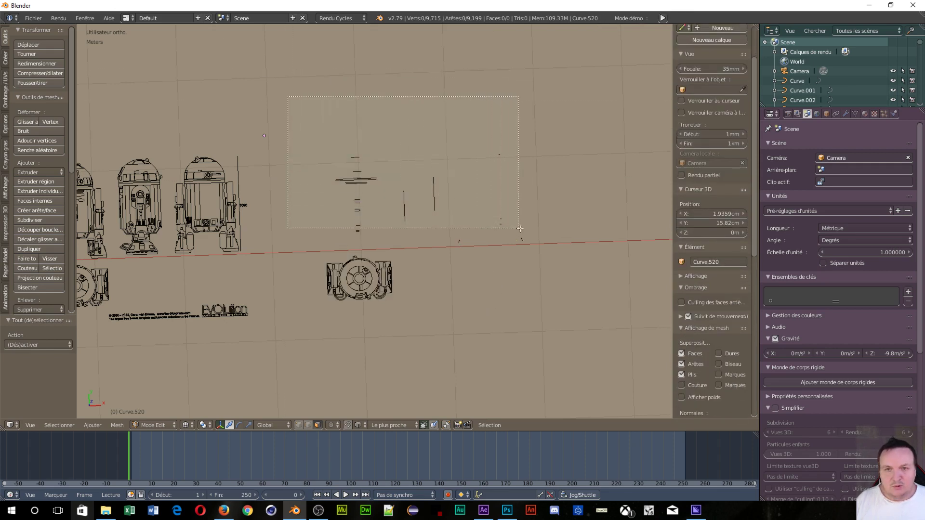
key("ctrl+Tab")
left_click(565, 260)
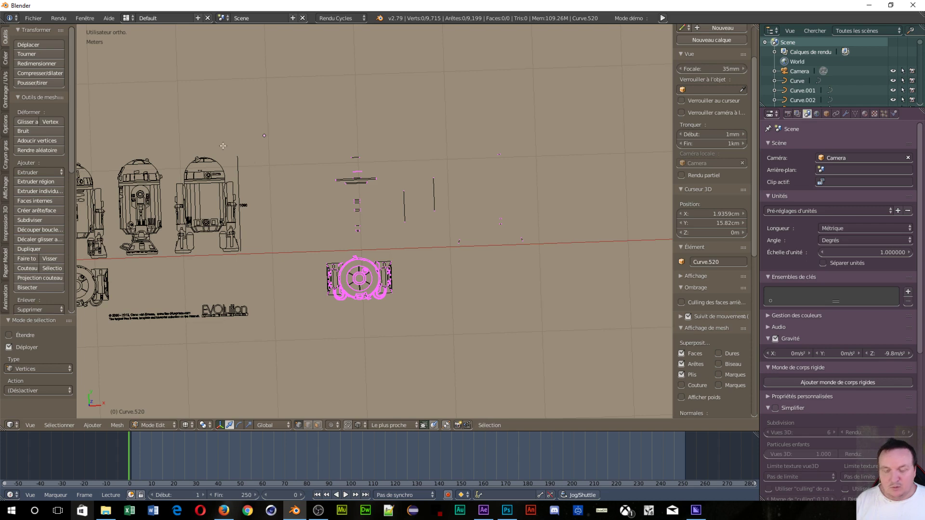
left_click_drag(292, 111, 569, 243)
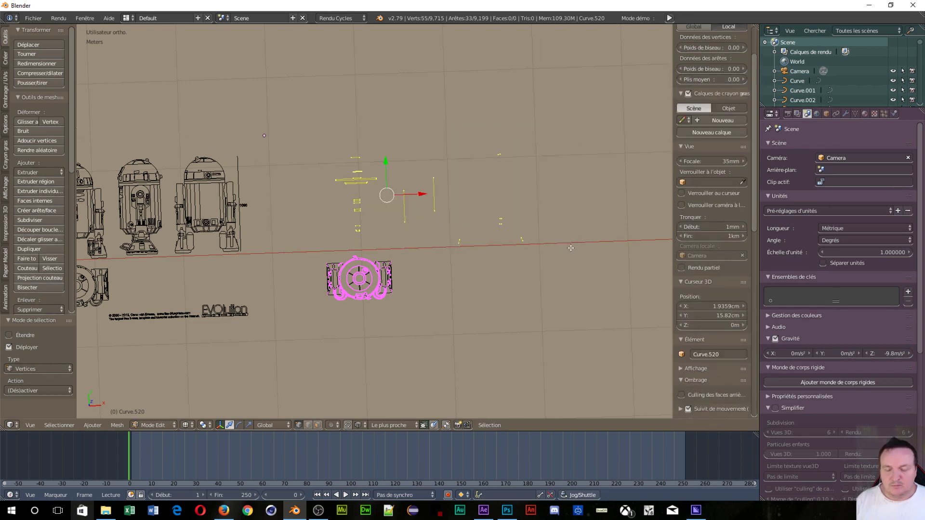
Delete the 55 selected vertices and return to Object Mode.
key("x")
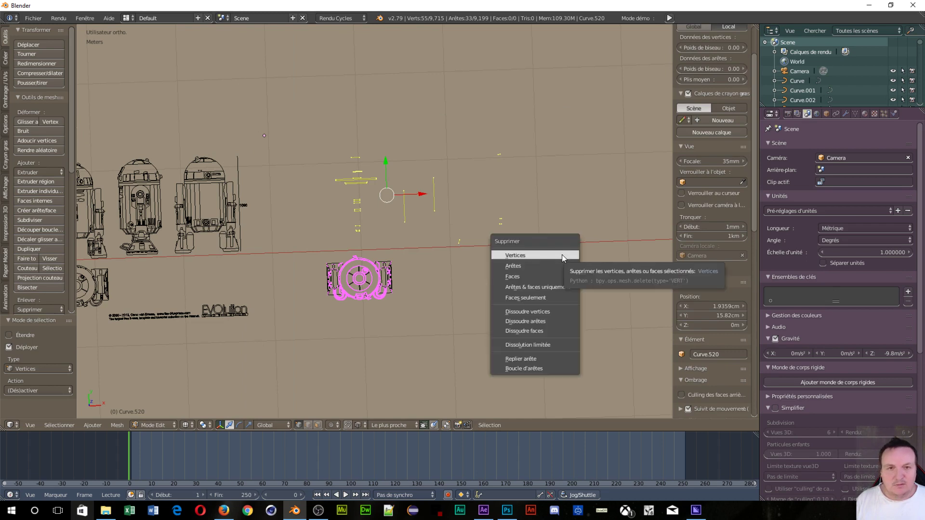
left_click(562, 255)
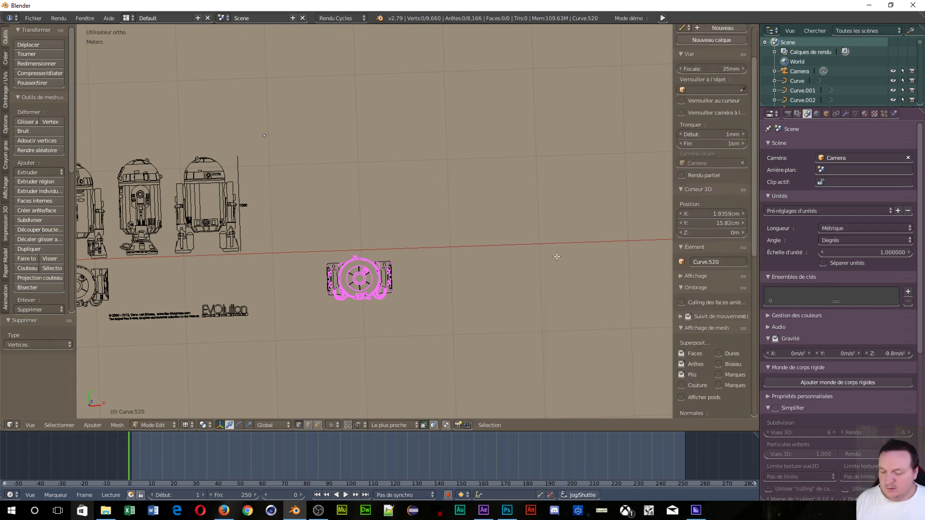
key("Tab")
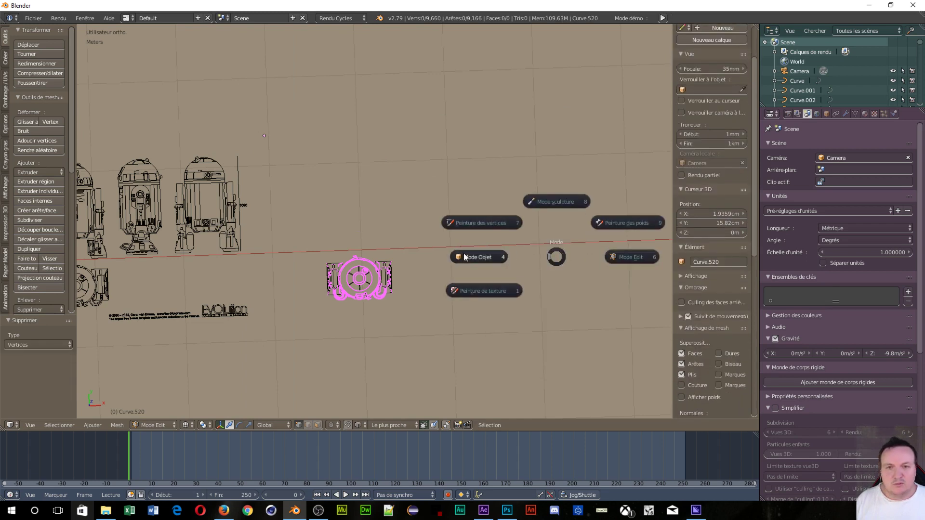
left_click(122, 426)
mouse_move(136, 380)
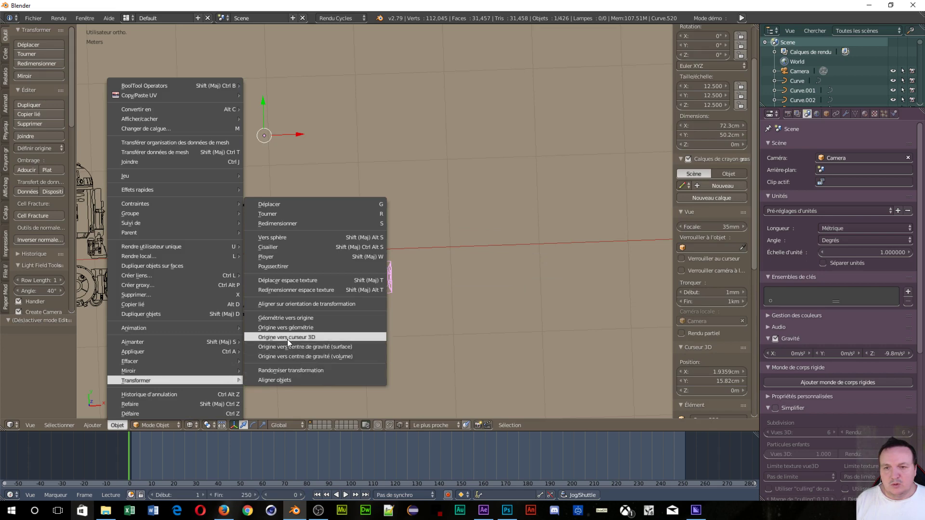
Set Curve.520's origin to its geometry and pan to show all R2-D2 drawings.
left_click(293, 326)
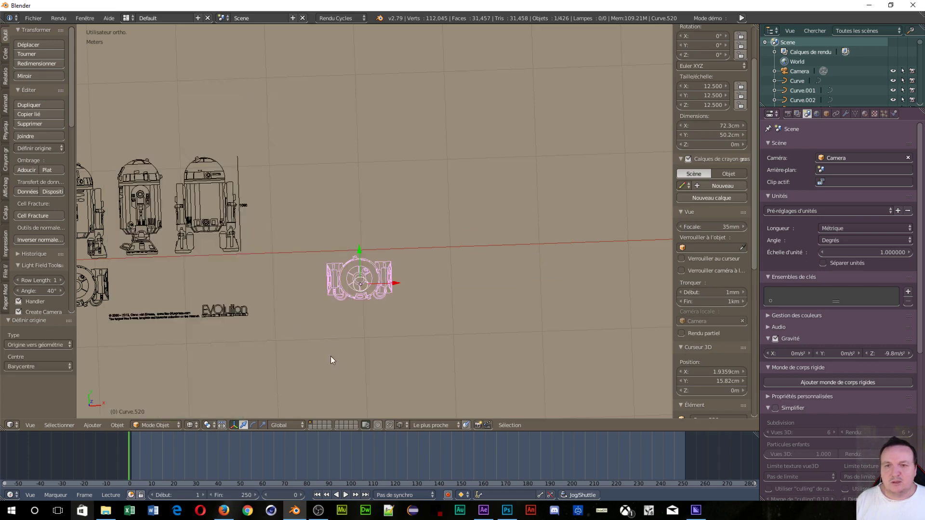
scroll(330, 356, "up", 4)
scroll(327, 361, "down", 4)
scroll(299, 344, "down", 2)
mouse_move(180, 282)
middle_mouse_down("shift")
mouse_move(201, 275)
mouse_move(387, 298)
mouse_move(369, 294)
middle_mouse_up("shift")
Convert the blueprint drawing Curve.141 from curves to a mesh.
right_click(390, 275)
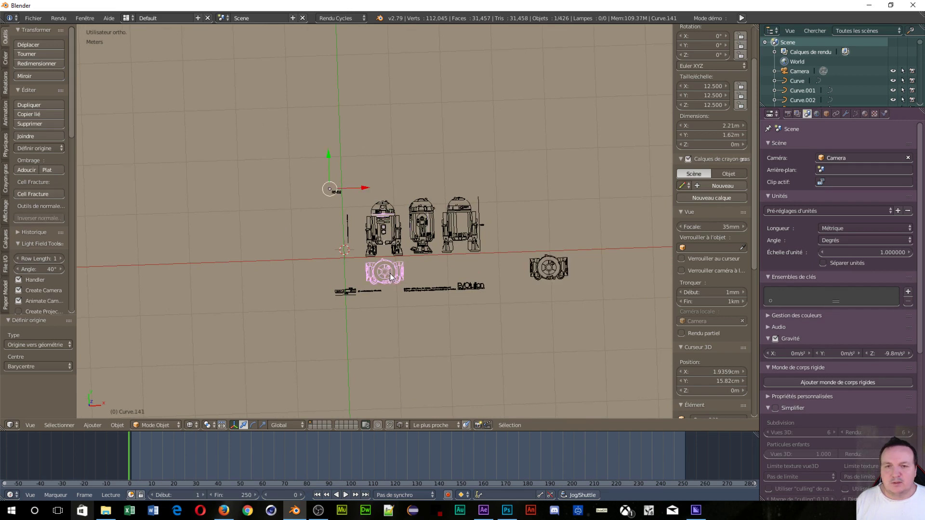
left_click(117, 426)
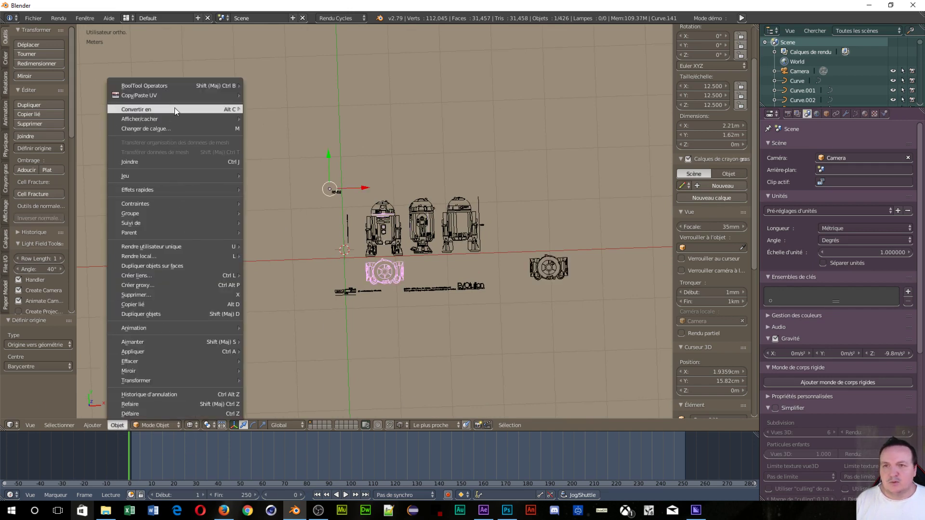
mouse_move(138, 109)
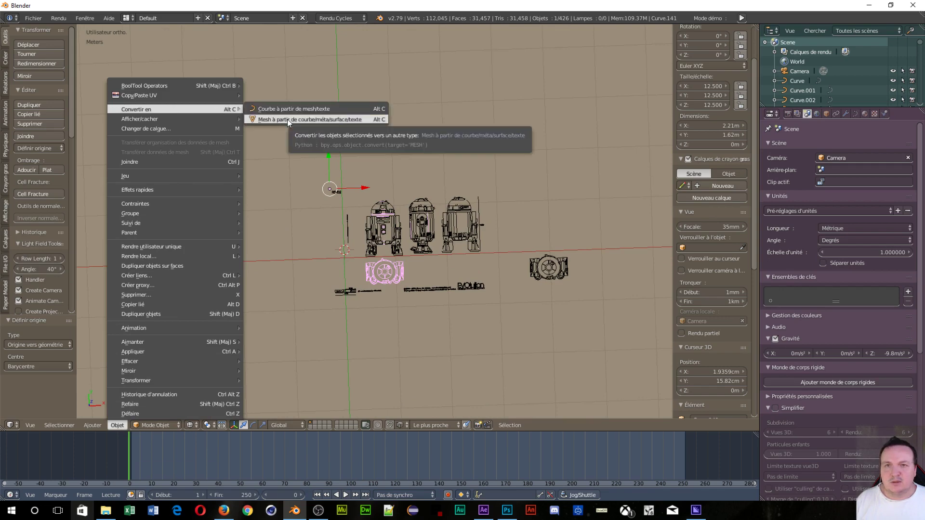
left_click(287, 119)
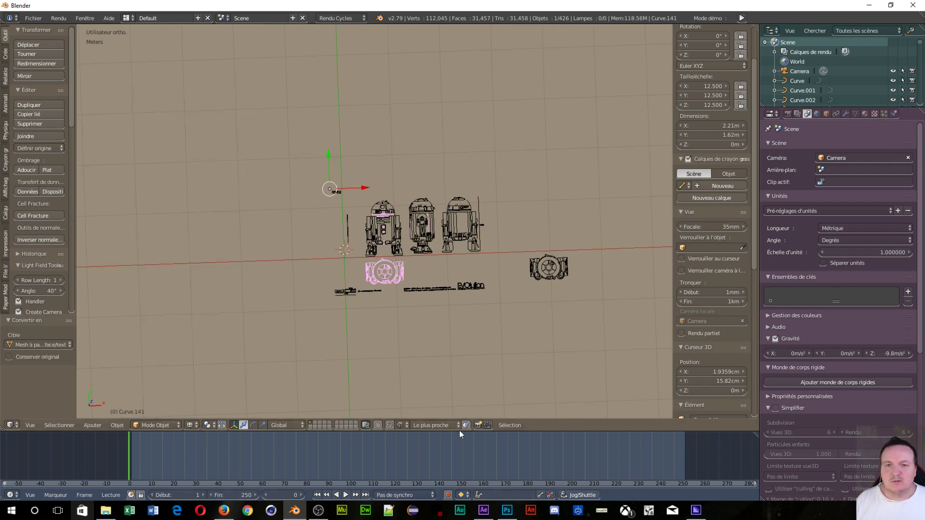
scroll(429, 370, "up", 3)
scroll(423, 366, "up", 3)
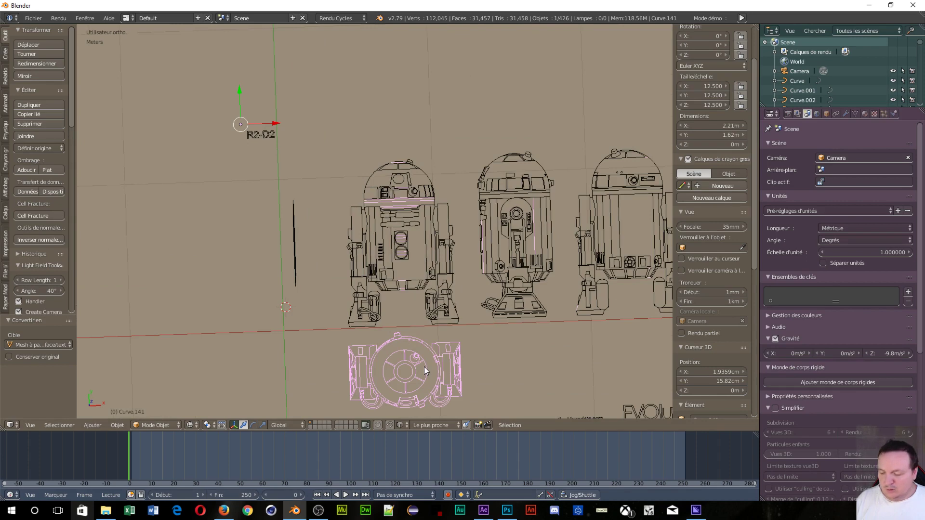
key("ctrl+Tab")
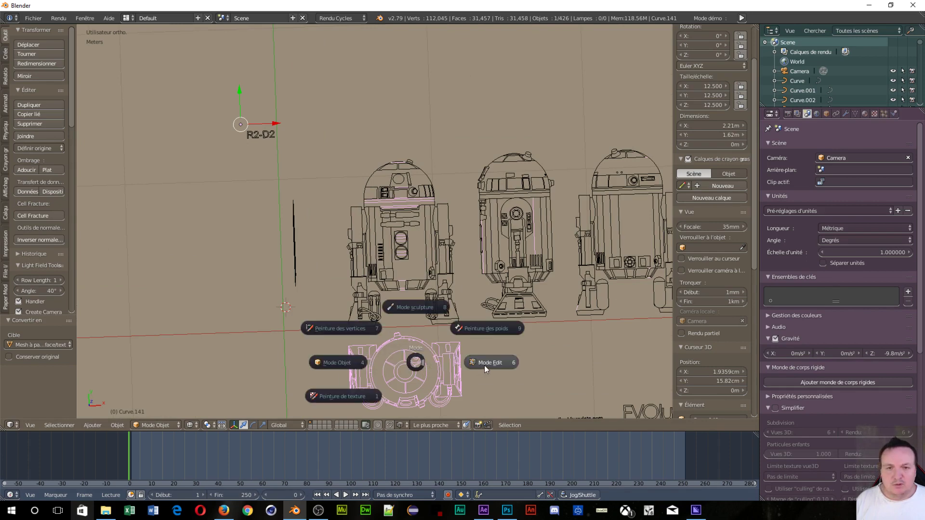
In Edit Mode, box-select and delete the bottom-plate wheel vertices.
left_click(484, 364)
scroll(484, 361, "down", 3)
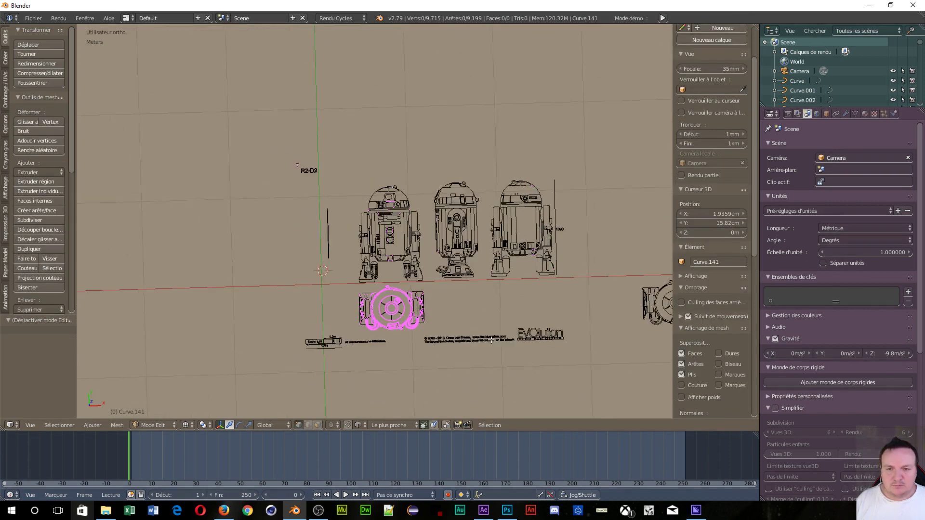
middle_click_drag(479, 339, 484, 346)
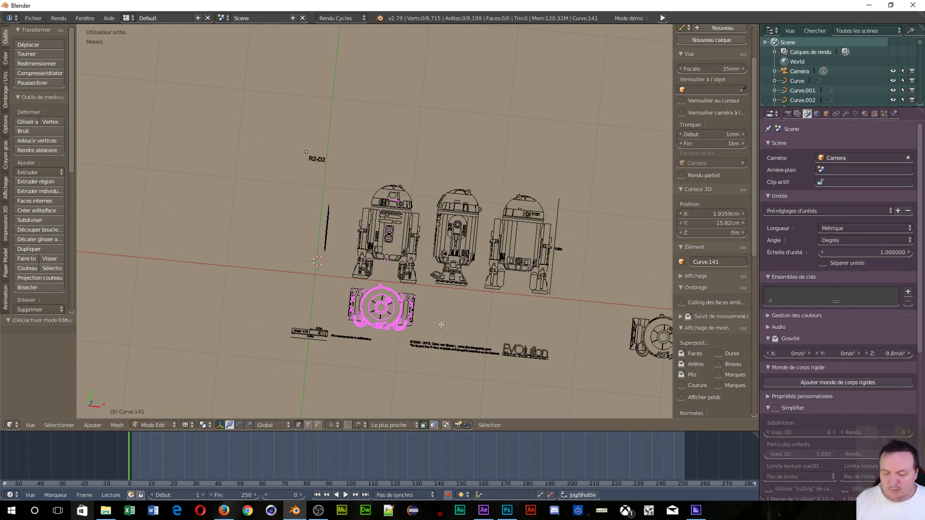
key("b")
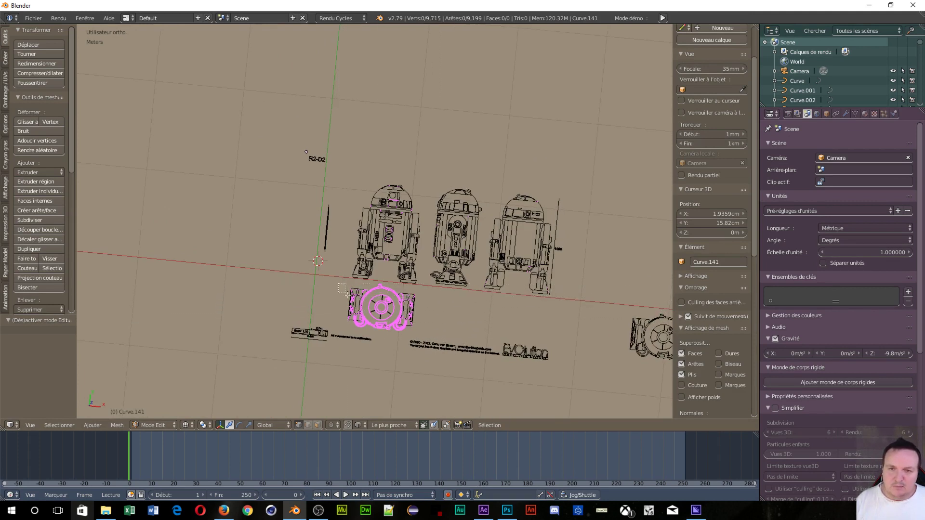
mouse_move(346, 293)
left_mouse_down()
mouse_move(402, 334)
mouse_move(423, 335)
left_mouse_up()
key("x")
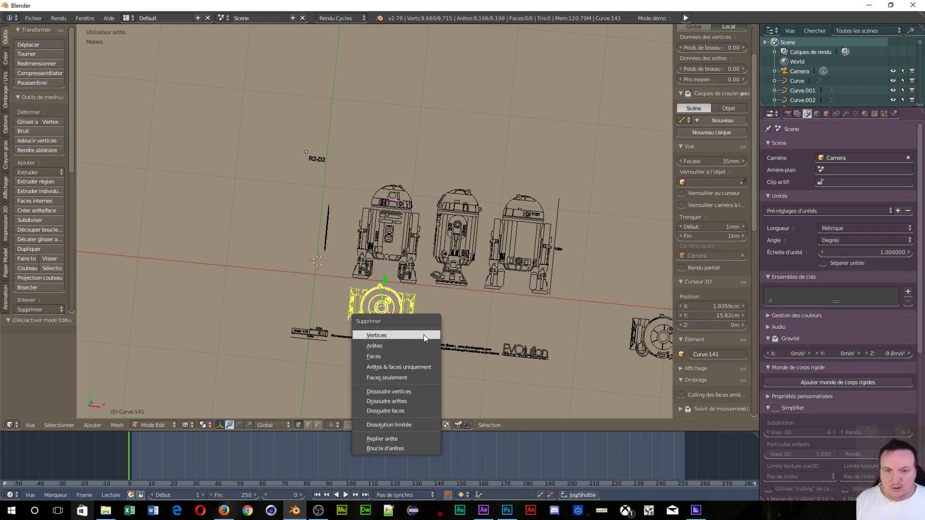
left_click(414, 334)
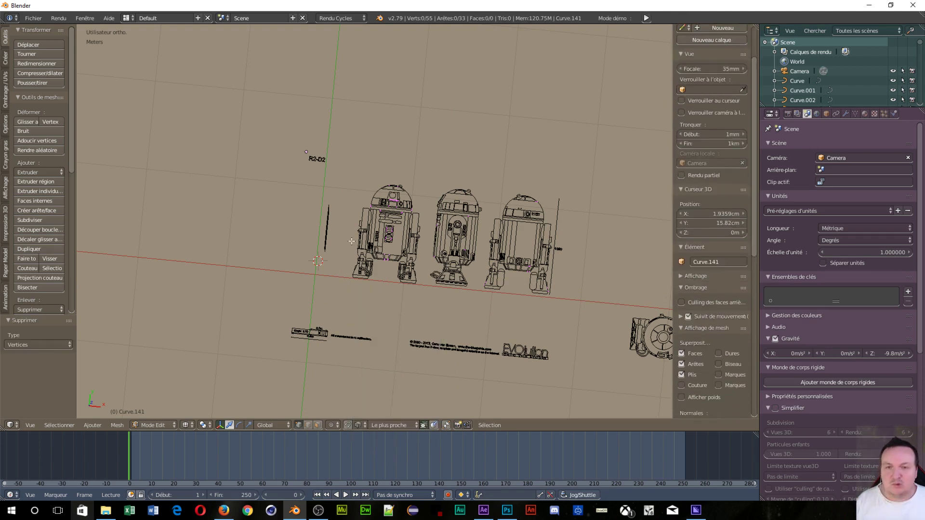
Switch to Top view (Numpad 7) and select the middle R2-D2 view's vertices.
key("a")
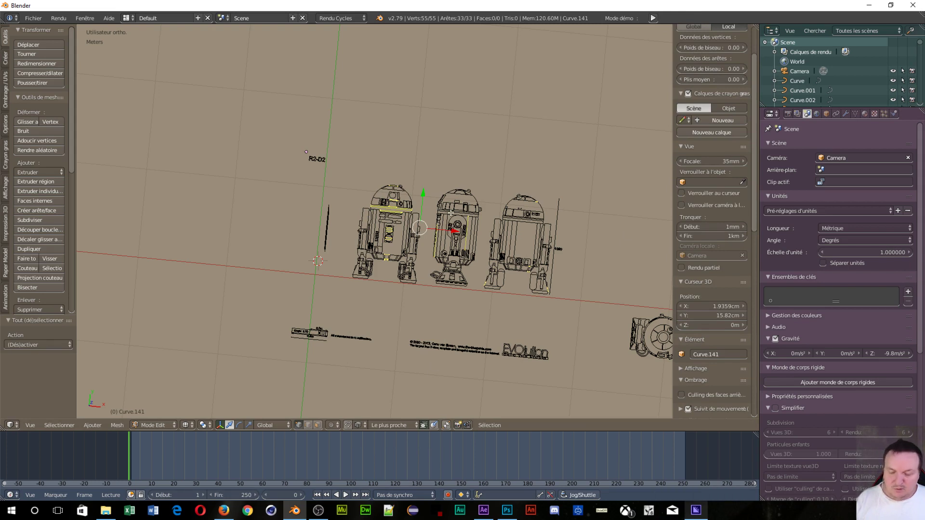
key("KP_7")
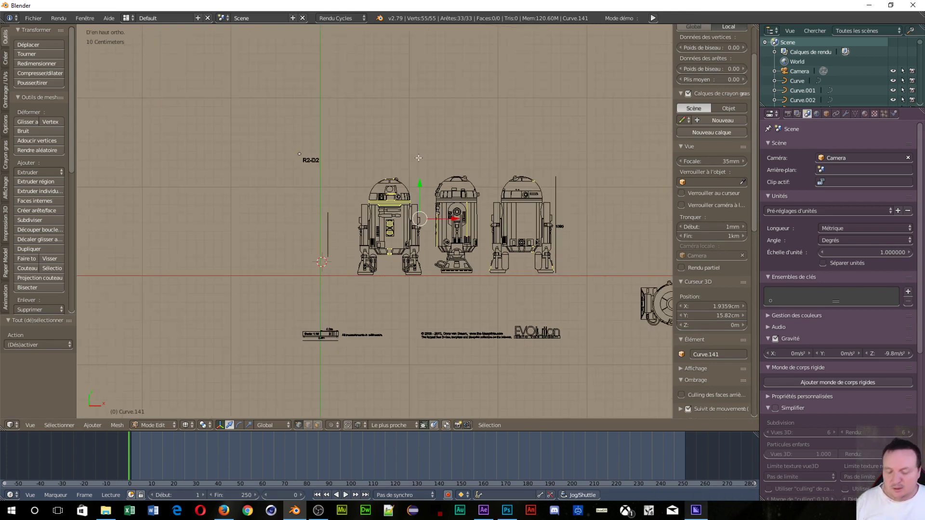
key("a")
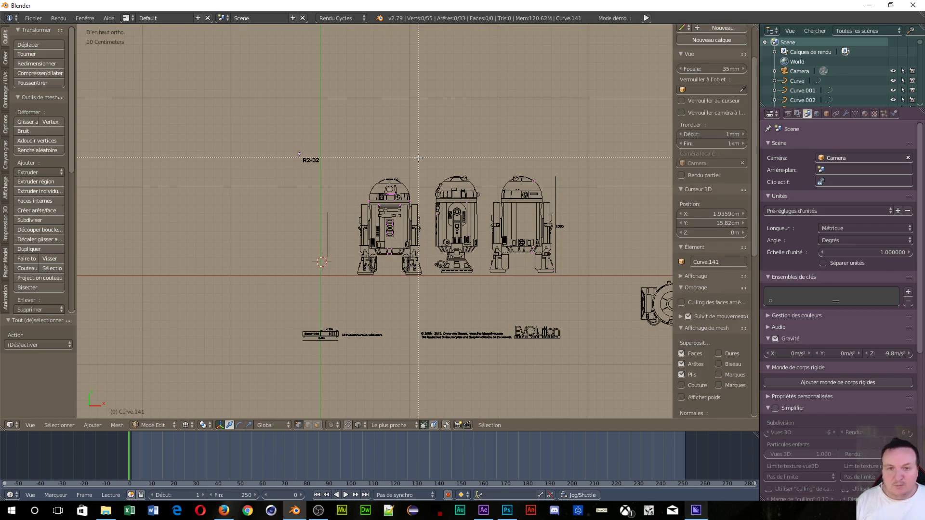
left_click_drag(433, 188, 484, 303)
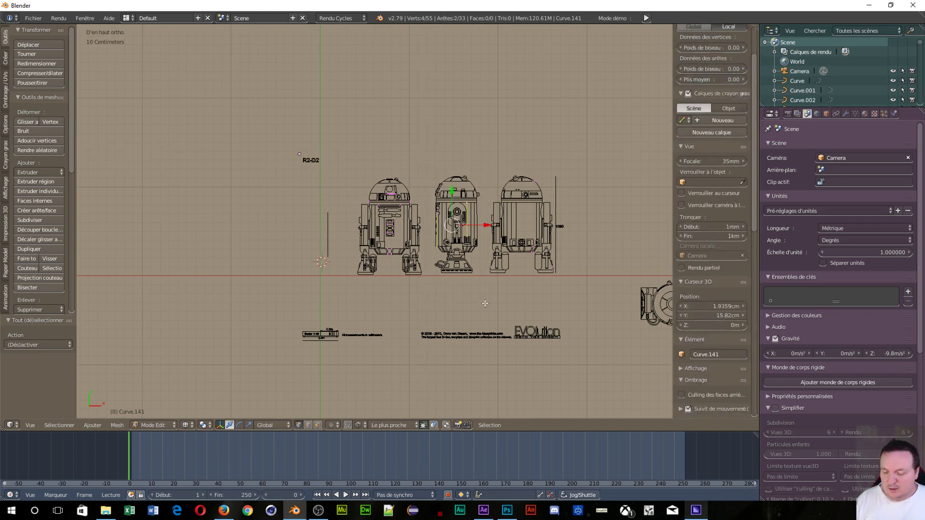
Separate the middle view's parts, then the right view's parts, into their own objects.
key("p")
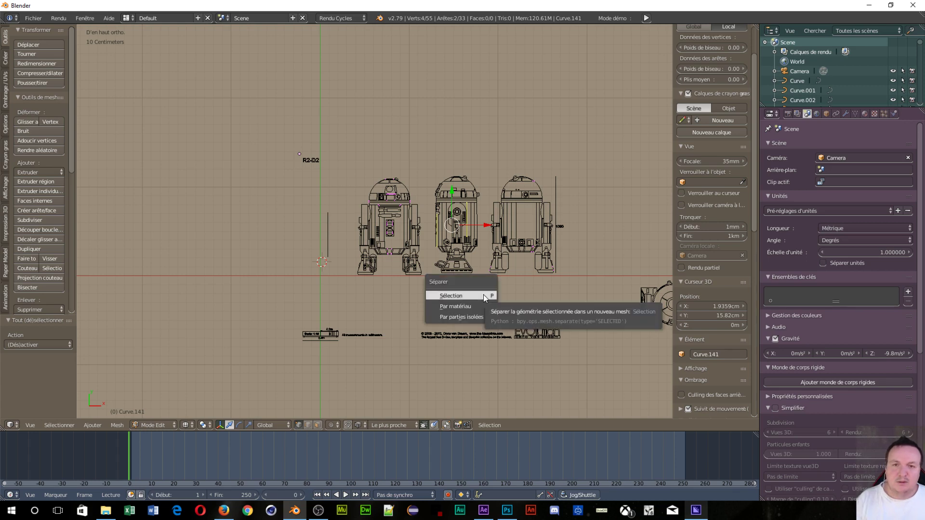
left_click(483, 295)
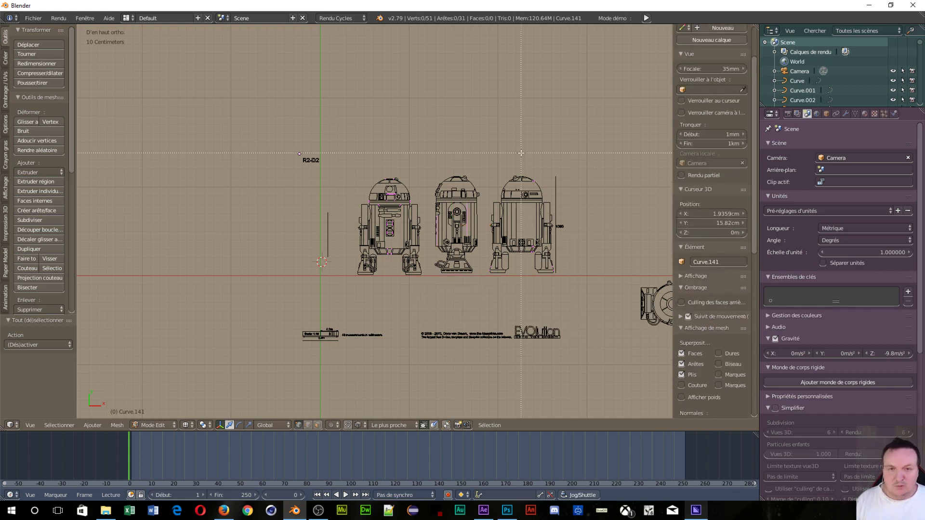
key("b")
left_click_drag(488, 148, 557, 284)
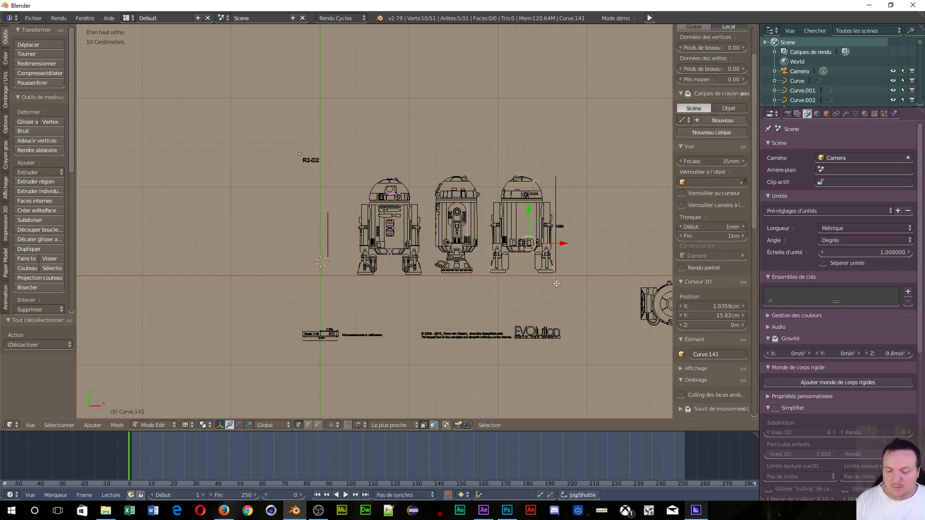
key("p")
left_click(557, 279)
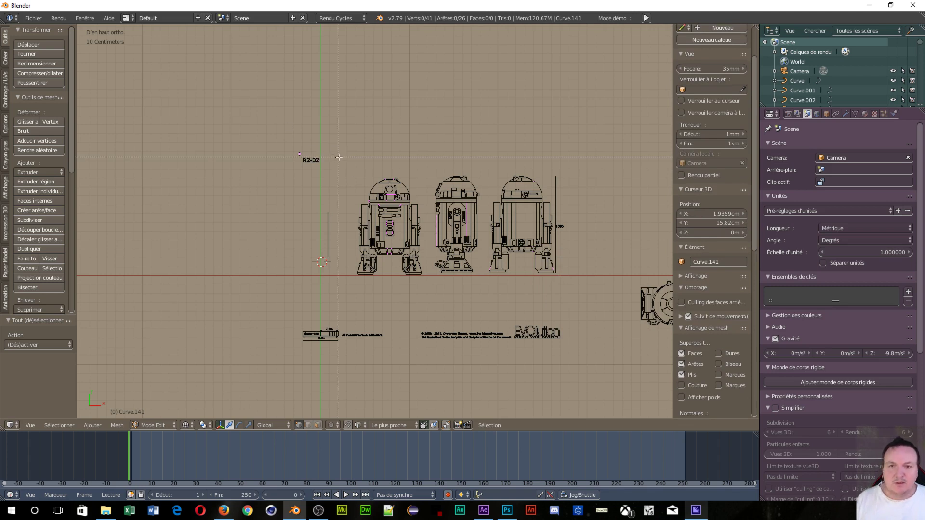
Separate the left R2-D2 view into its own object, then browse the Mesh and Add menus.
left_click_drag(339, 157, 432, 284)
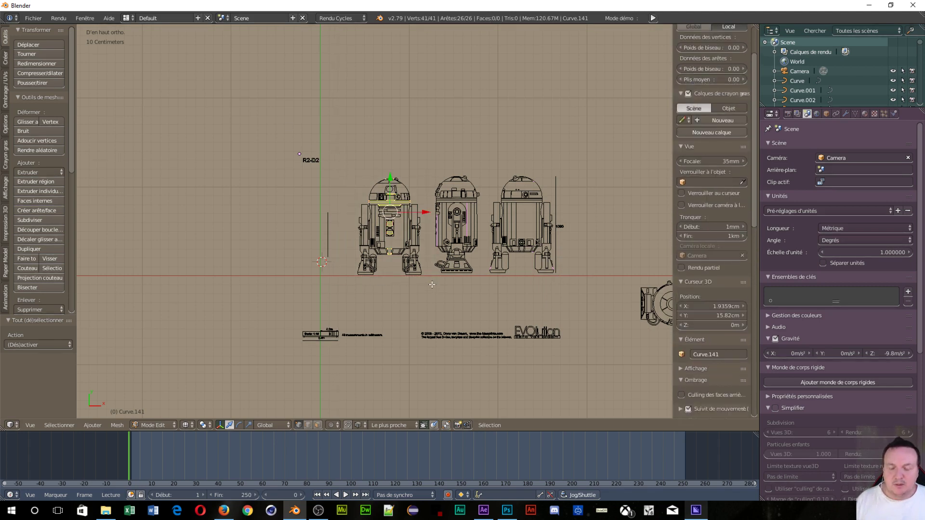
key("p")
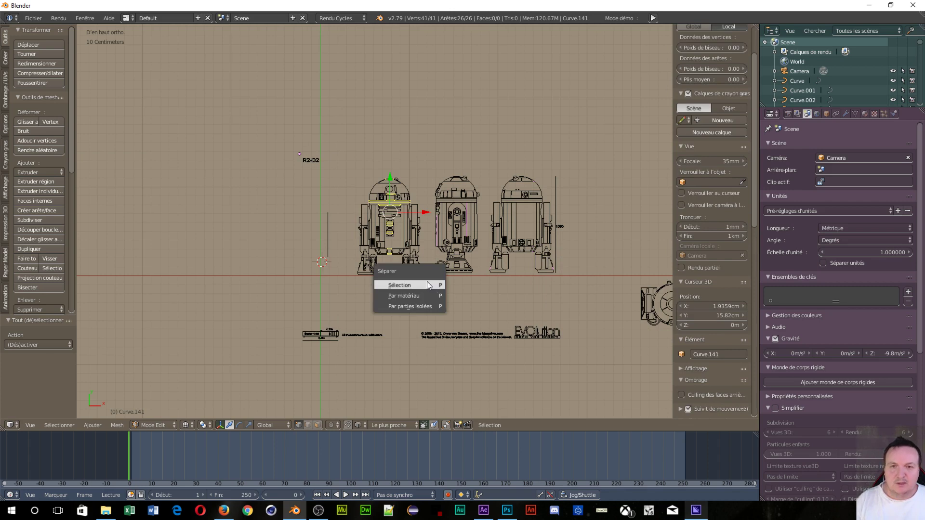
left_click(428, 284)
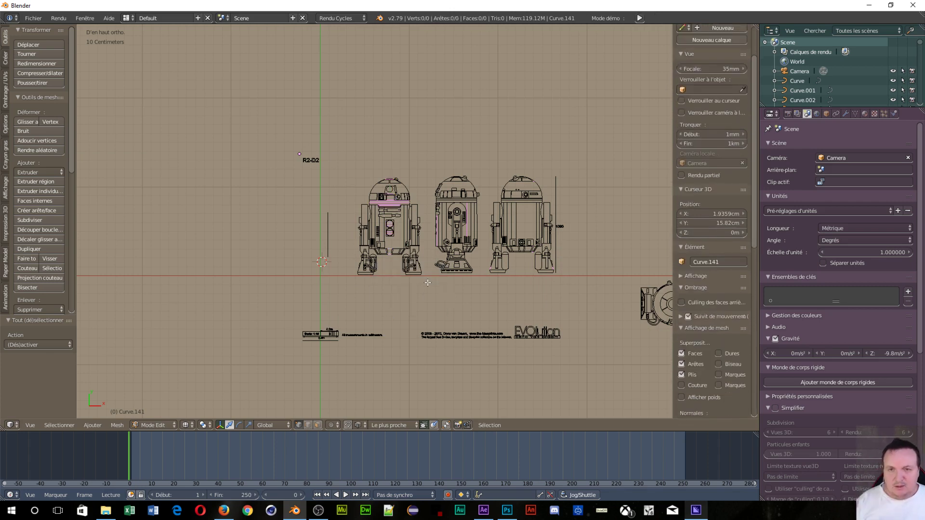
left_click(115, 427)
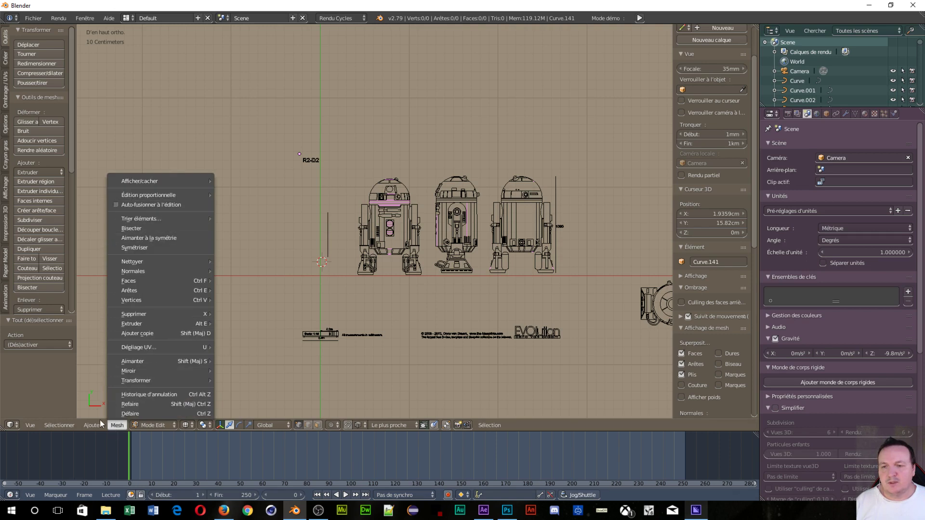
left_click(94, 425)
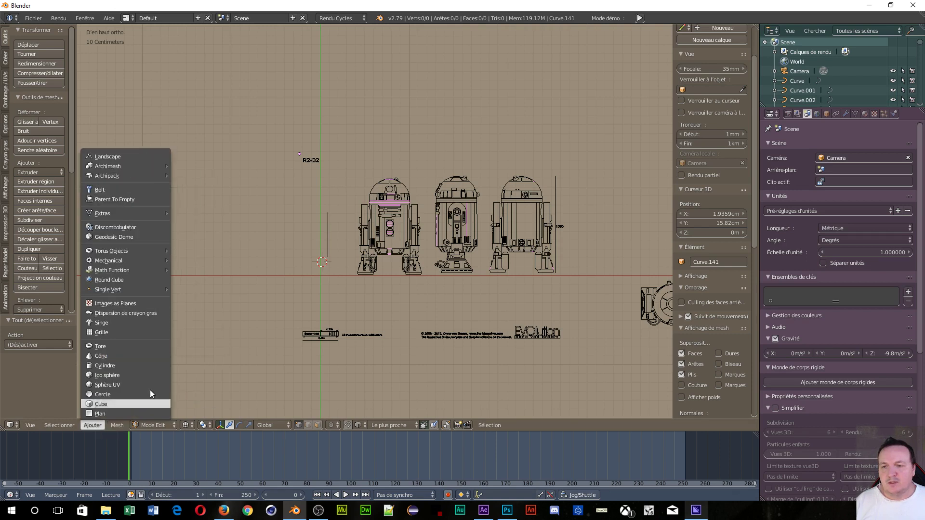
left_click(164, 424)
In Object Mode, box-select the R2-D2 drawing's curve pieces and join them, leaving 222 objects.
left_click(158, 414)
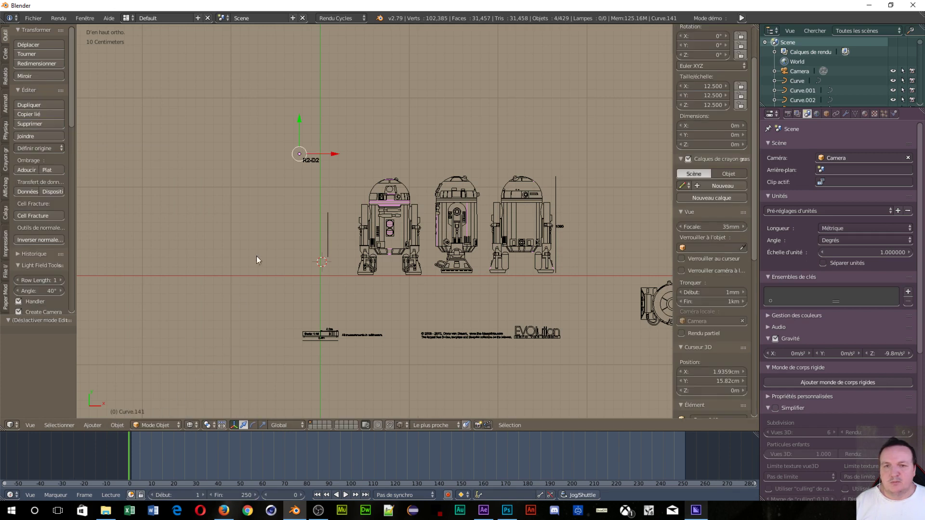
right_click(370, 192)
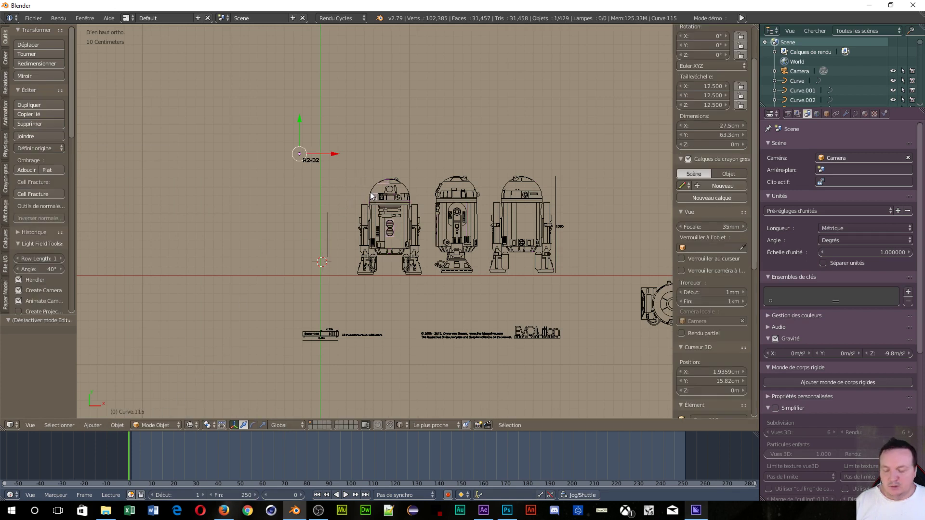
key("b")
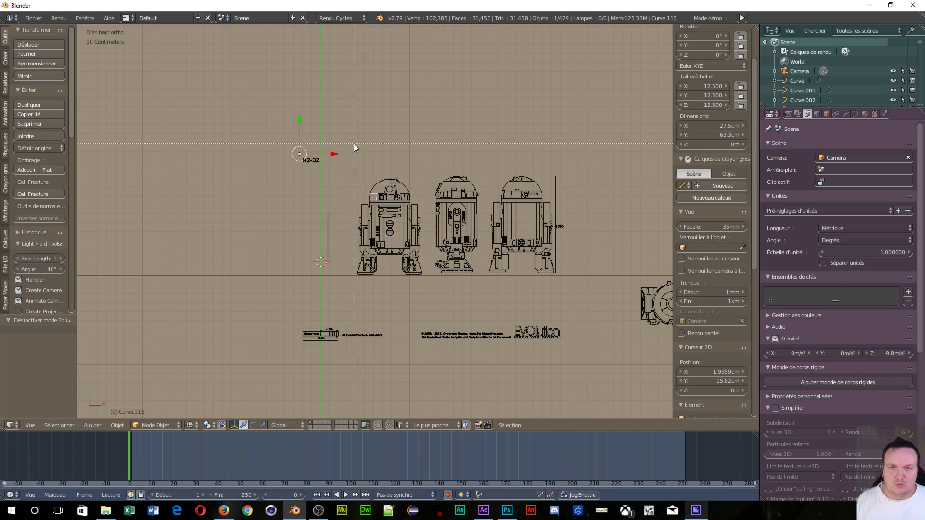
mouse_move(354, 143)
left_mouse_down()
mouse_move(536, 299)
mouse_move(554, 300)
left_mouse_up()
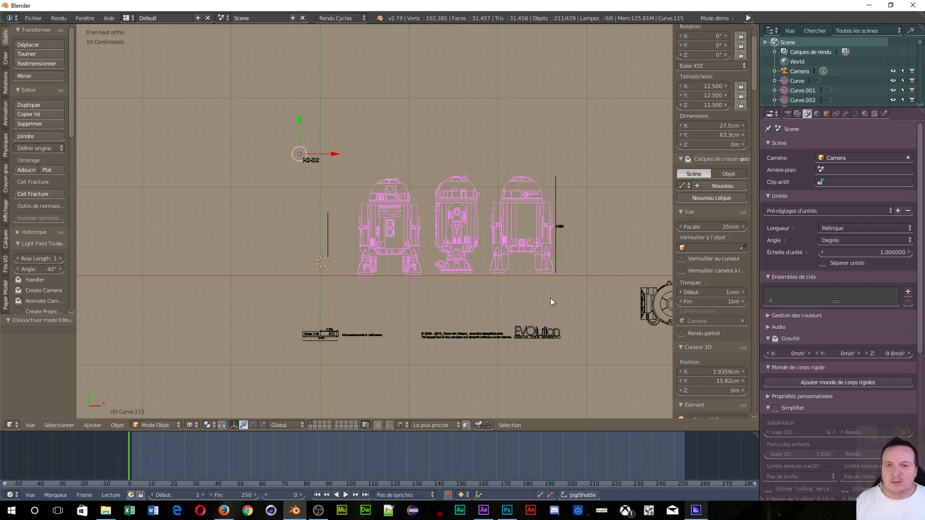
key("ctrl+j")
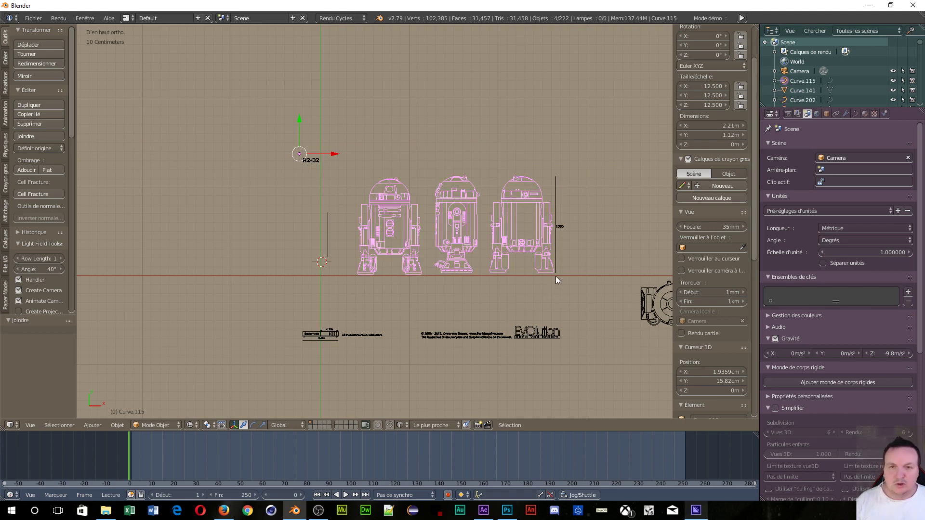
Select the head-band piece Curve.523 and show its Convert options.
left_click(426, 230)
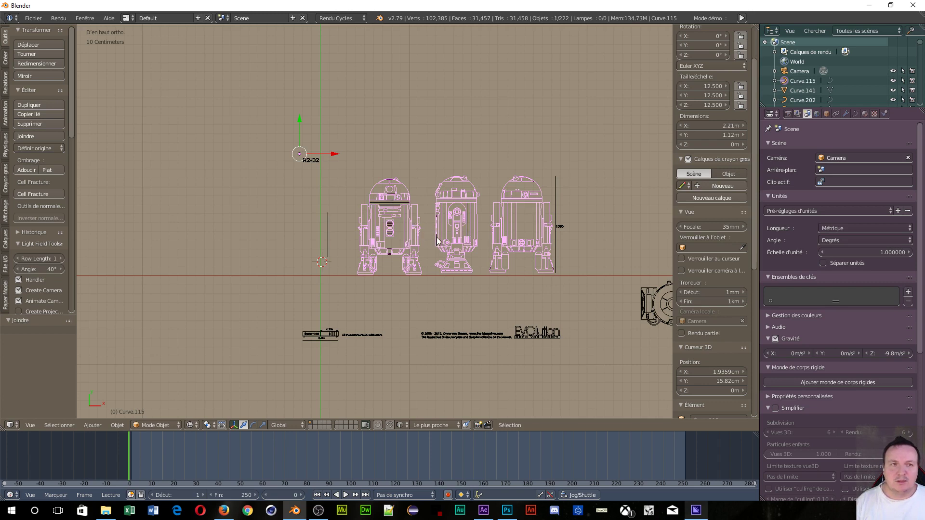
right_click(398, 206)
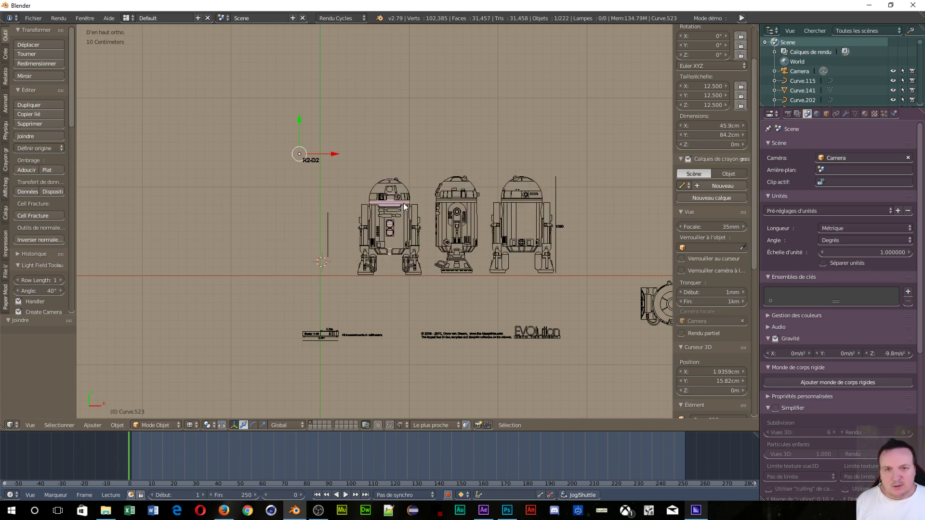
left_click(117, 424)
mouse_move(137, 109)
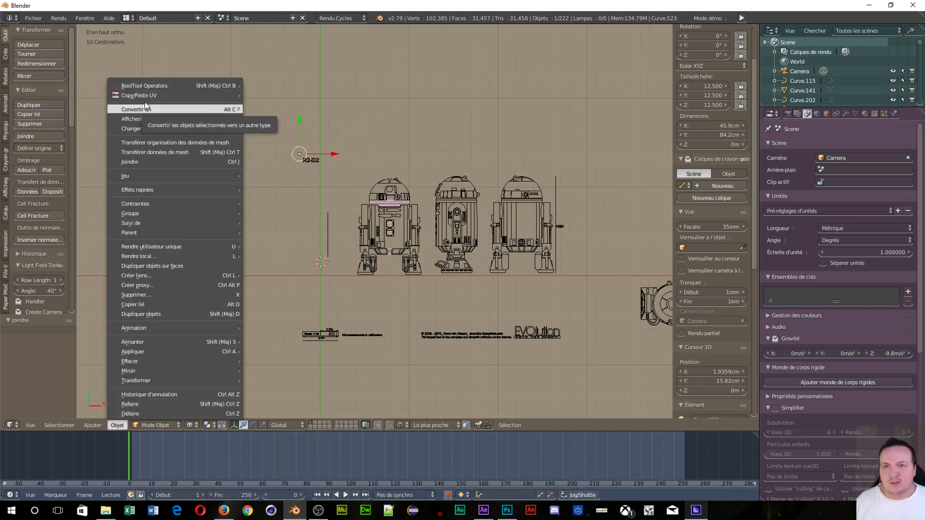
mouse_move(173, 109)
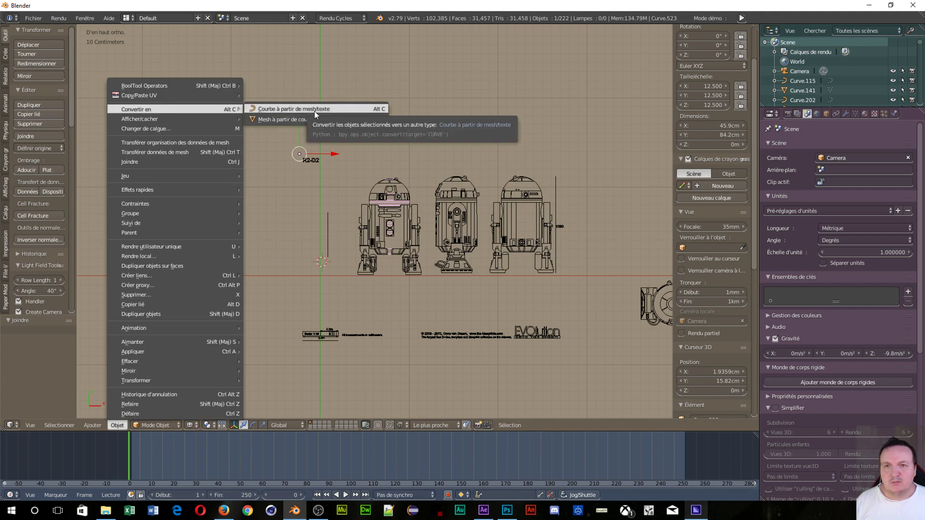
Convert the separated head-band part back to a curve, then select the middle drawing part.
left_click(311, 108)
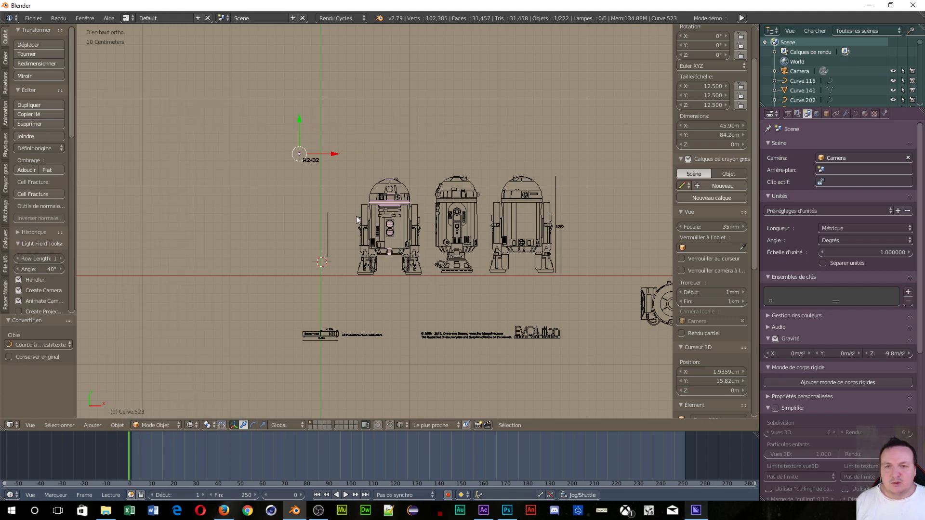
key("b")
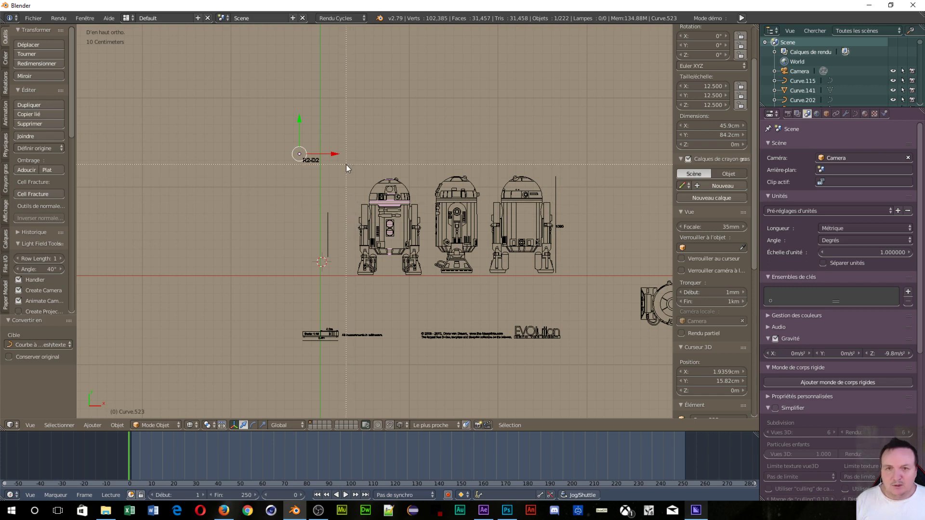
left_click_drag(346, 163, 430, 297)
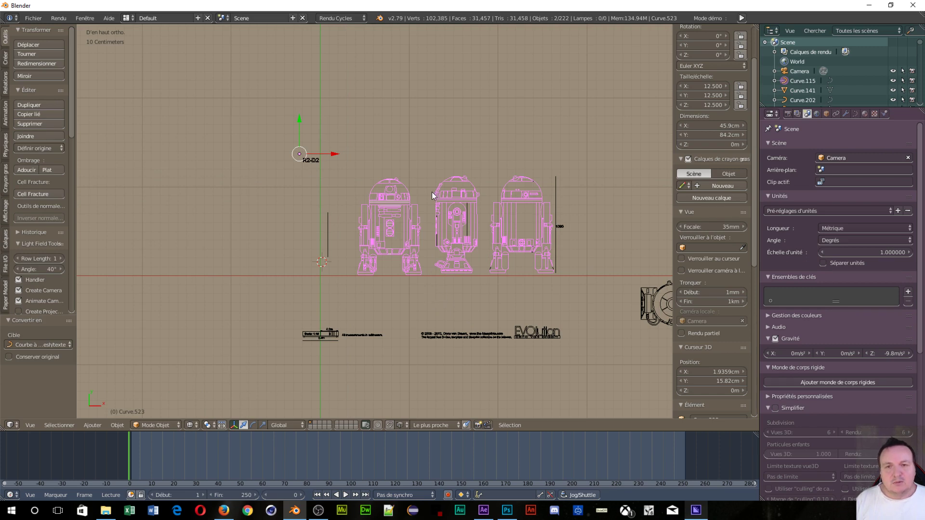
right_click(435, 241)
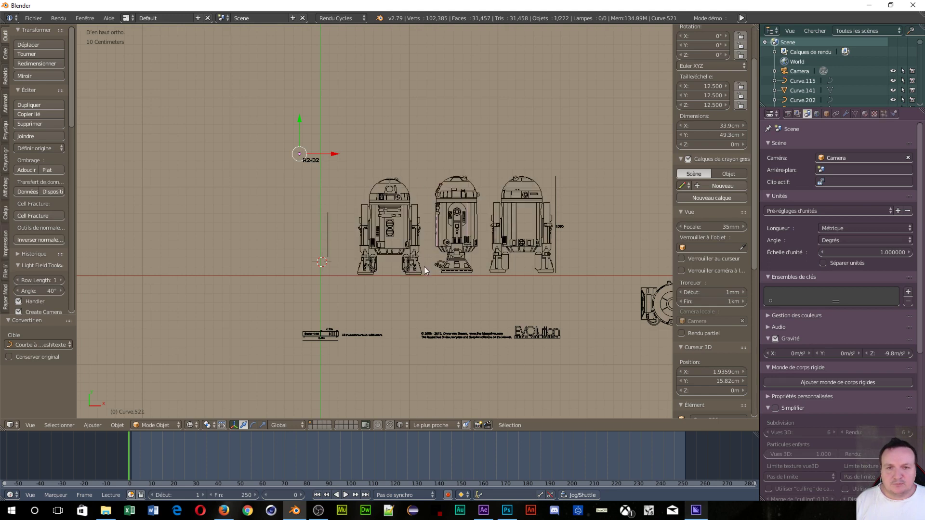
Isolate front part Curve.521 and convert it to a curve with Curve from Mesh/Text.
key("b")
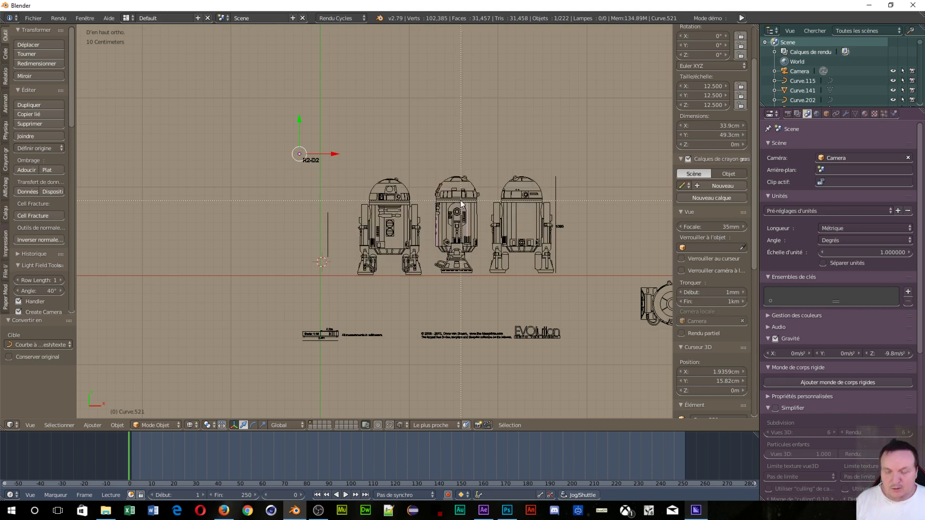
left_click_drag(420, 149, 554, 297)
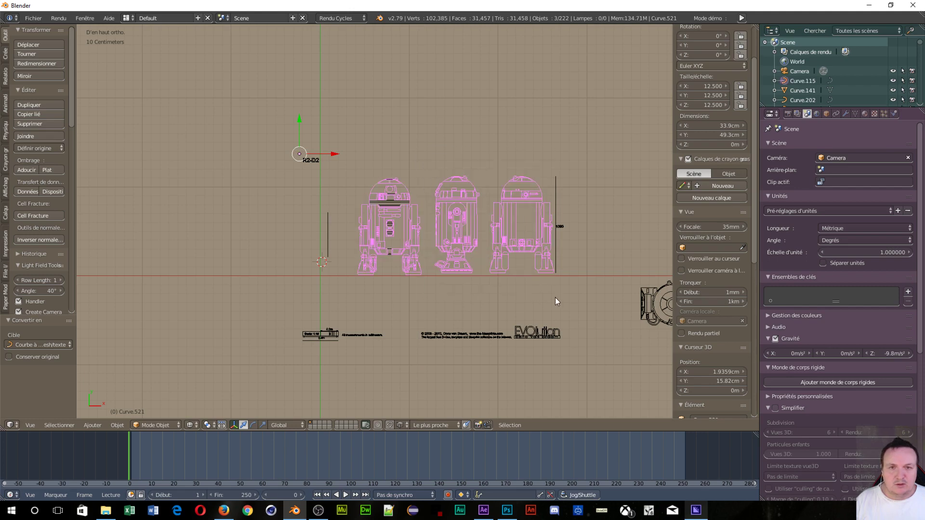
scroll(539, 292, "up", 3)
scroll(539, 291, "up", 2)
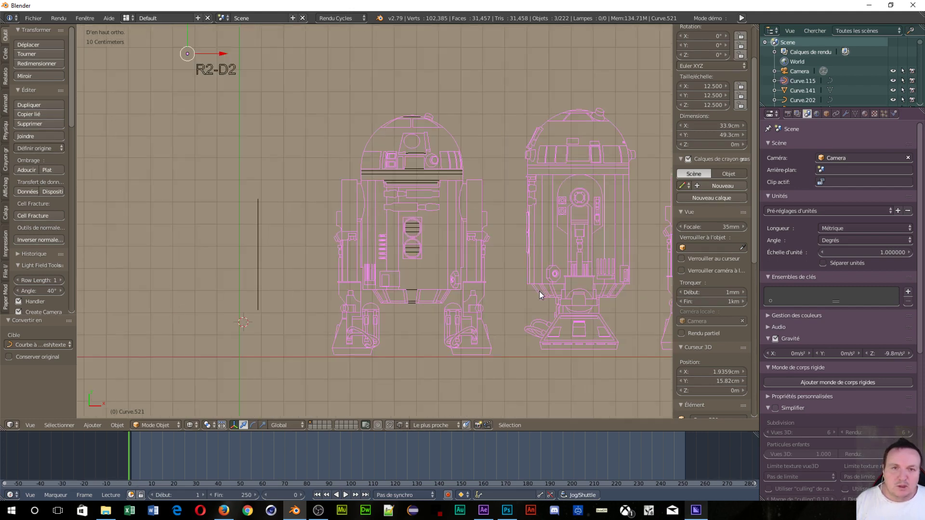
right_click(519, 235)
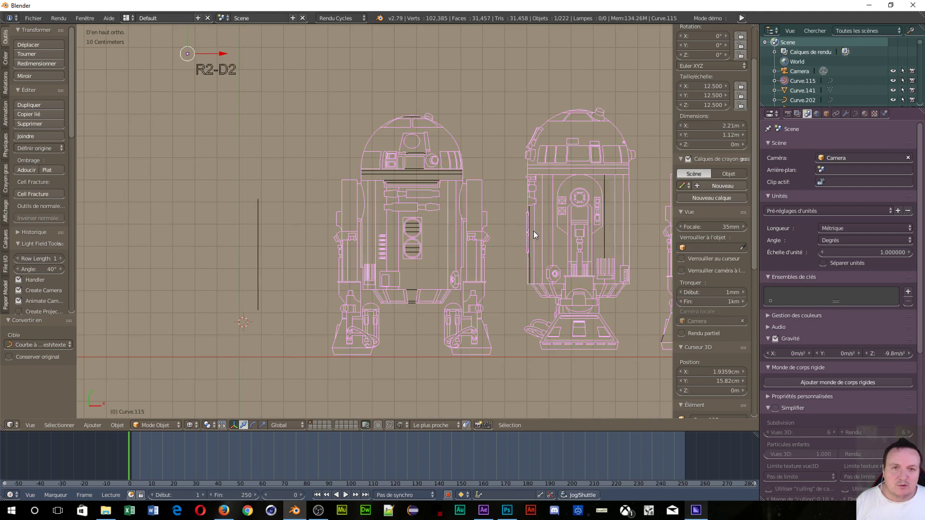
right_click(530, 234)
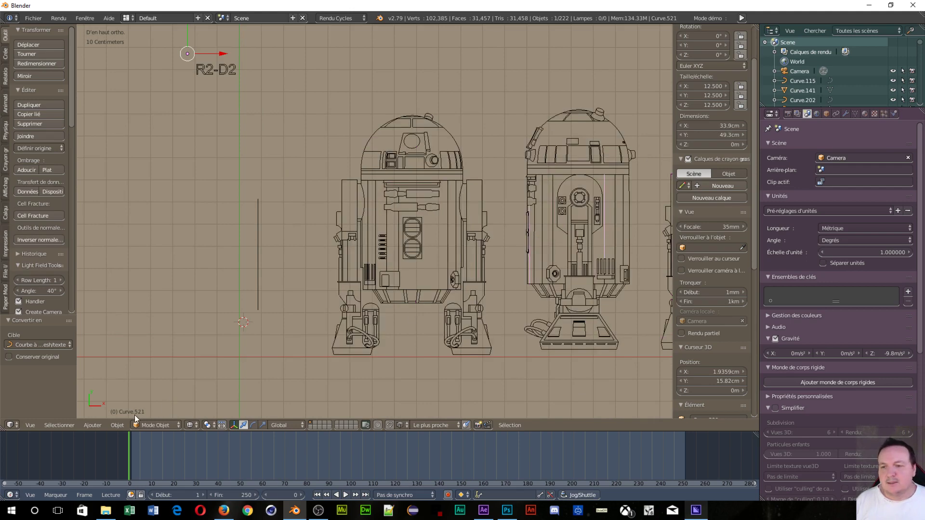
left_click(121, 425)
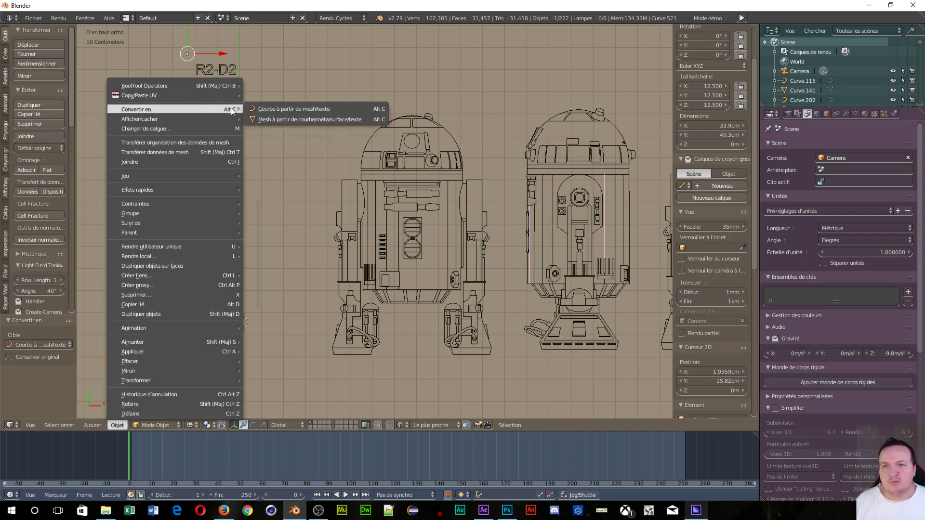
left_click(280, 110)
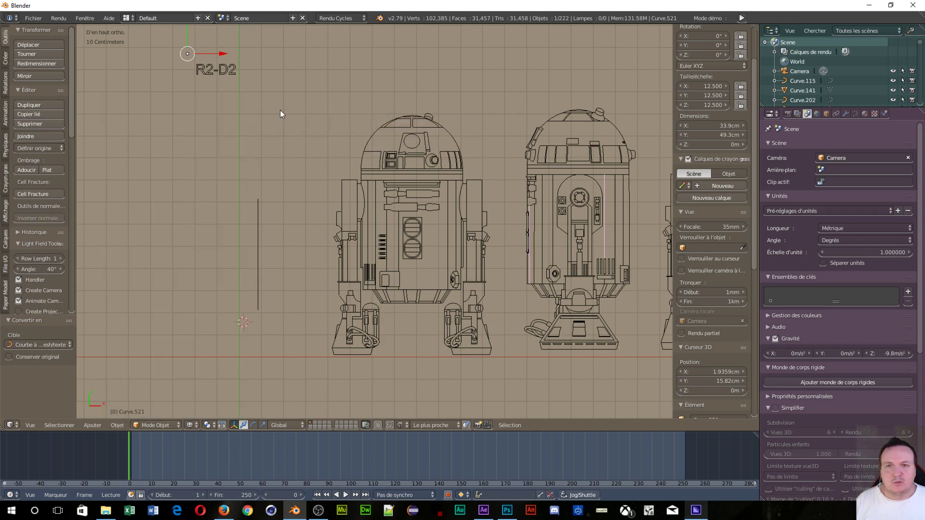
Convert front part Curve.522 back to a curve with Curve from Mesh/Text.
scroll(585, 295, "down", 3)
right_click(583, 250)
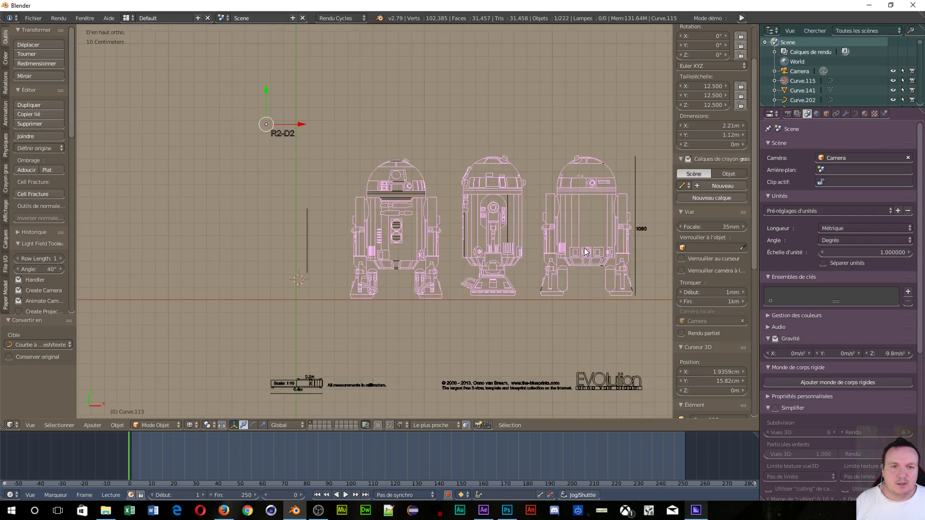
right_click(537, 286)
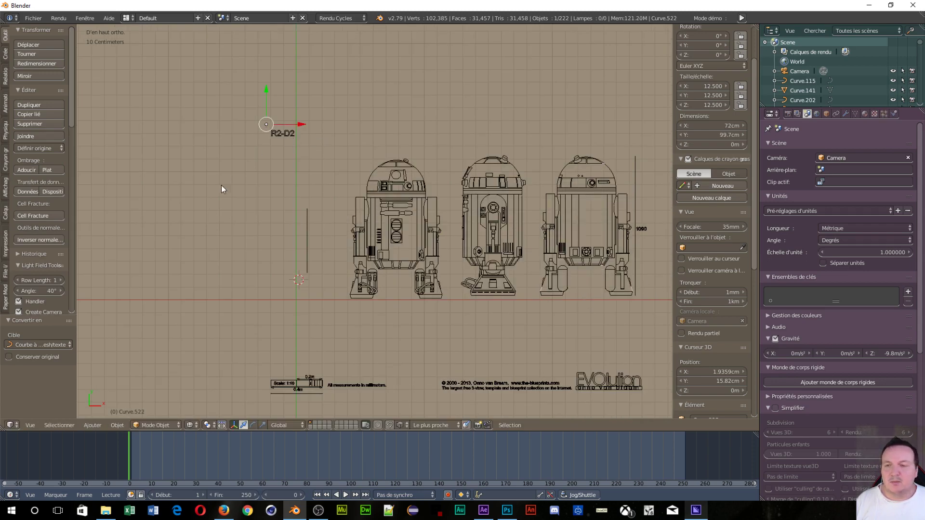
left_click(118, 425)
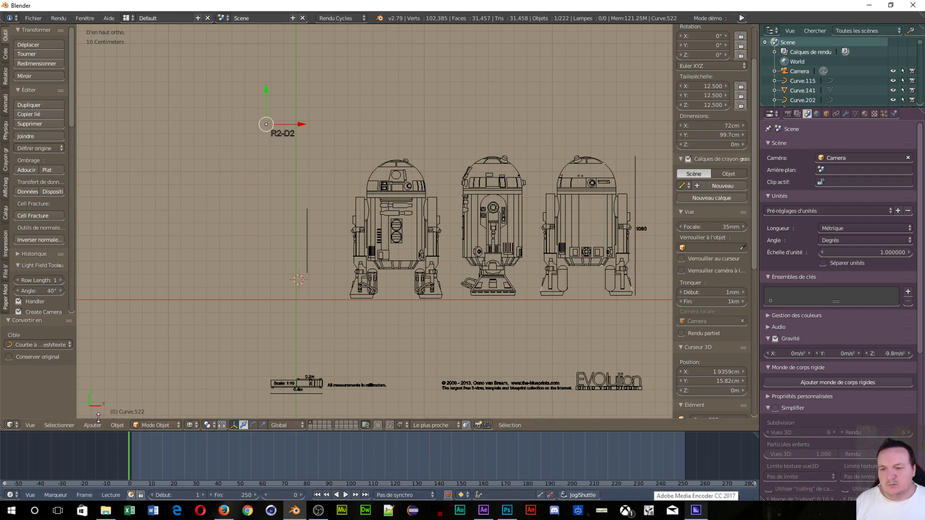
left_click(116, 425)
mouse_move(137, 109)
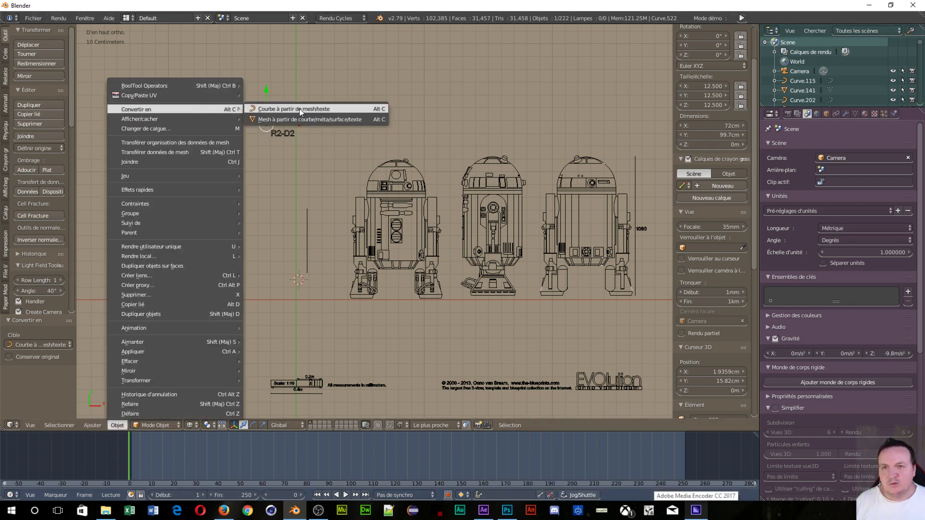
left_click(300, 109)
Join the three R2-D2 drawing curves into one object, Curve.115, leaving 219 objects.
scroll(499, 277, "down", 2)
scroll(472, 260, "up", 2)
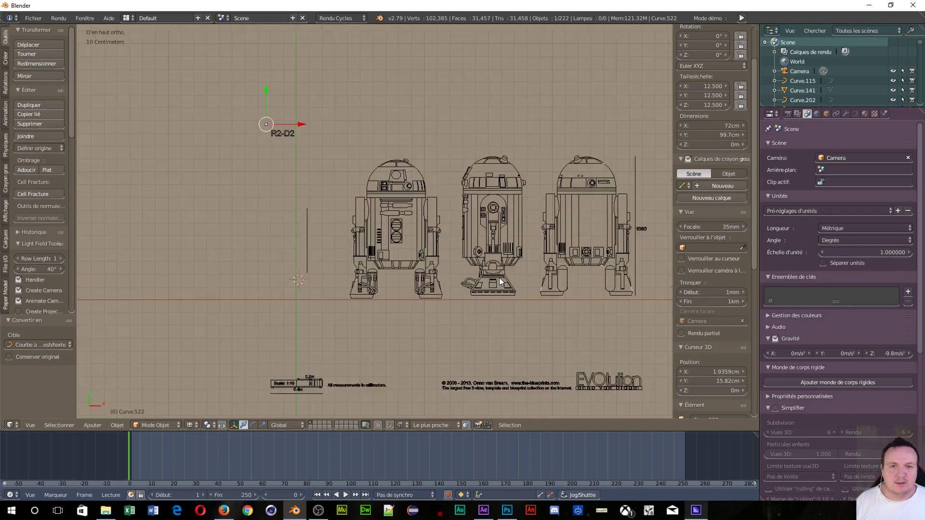
scroll(437, 241, "up", 2)
left_click(396, 224)
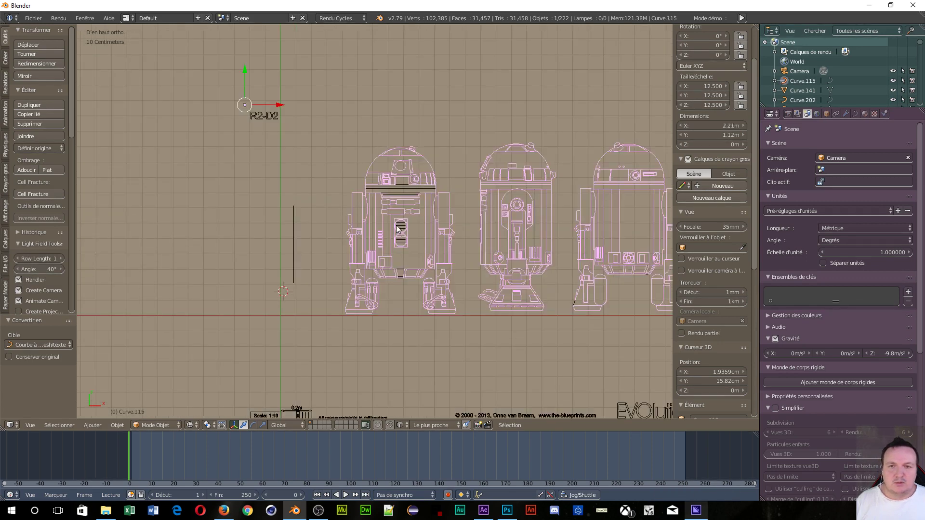
scroll(386, 219, "down", 1)
scroll(376, 214, "down", 1)
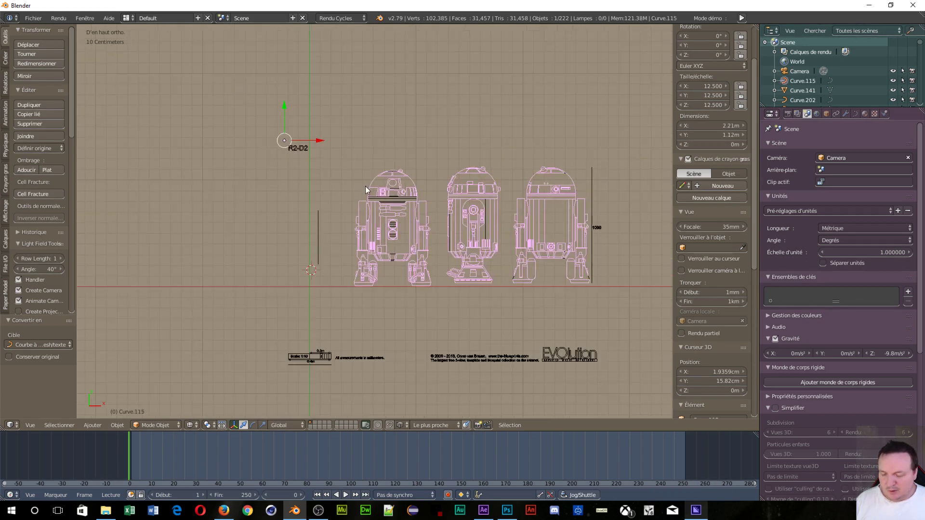
key("b")
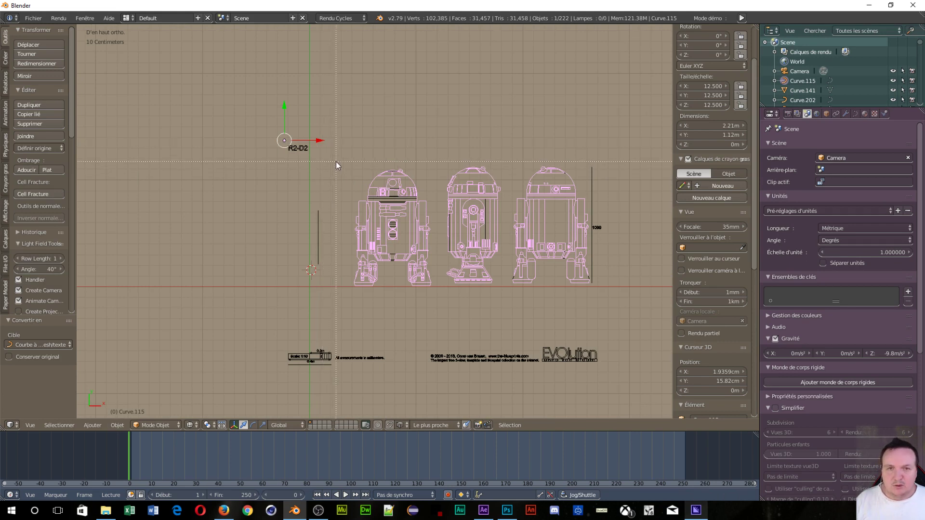
left_click_drag(336, 160, 590, 333)
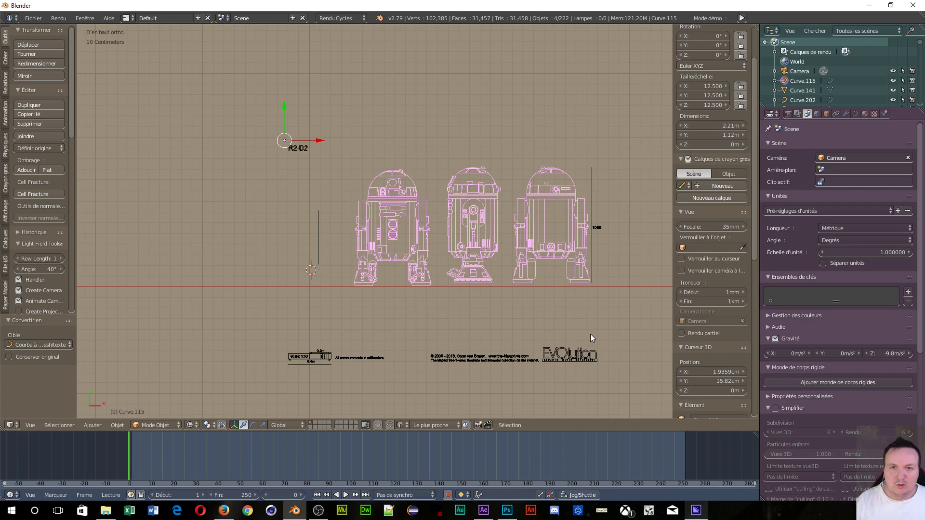
key("ctrl+j")
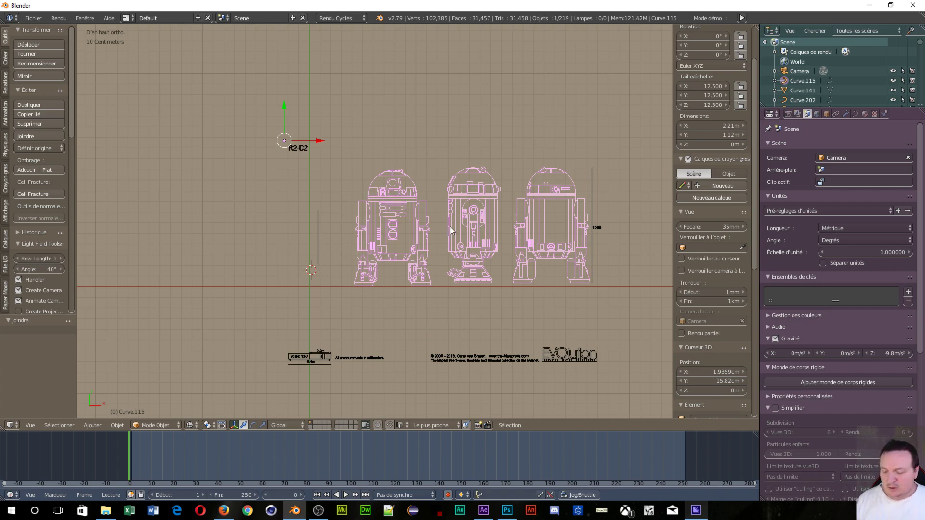
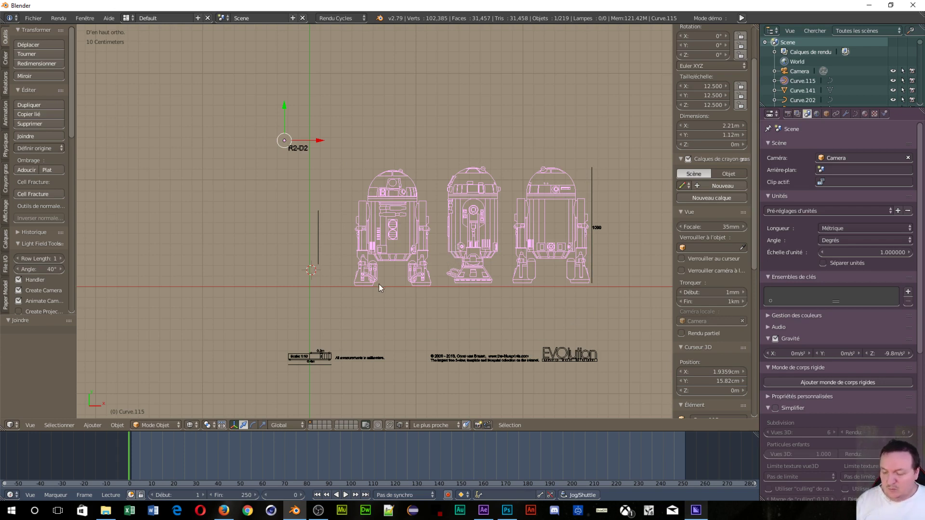
Convert the R2-D2 blueprint curve to a mesh and enter Edit Mode.
left_click(118, 425)
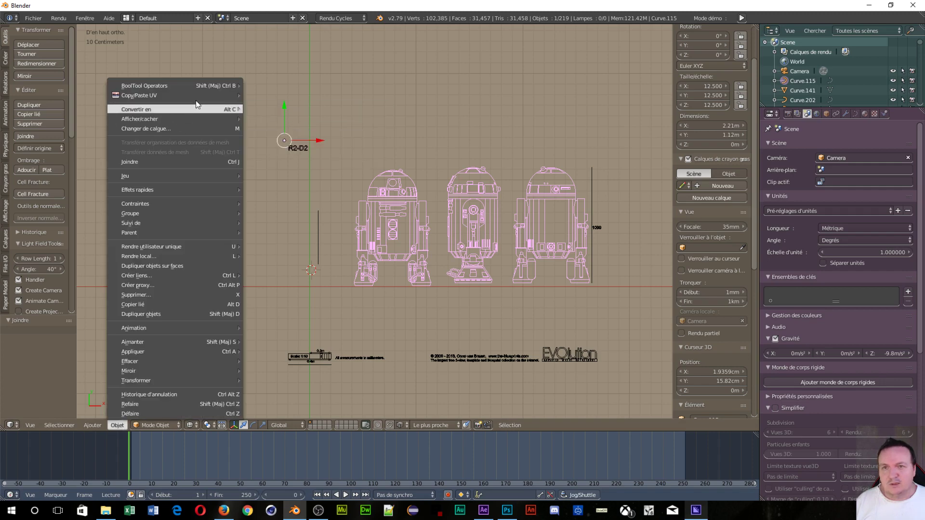
mouse_move(138, 109)
left_click(273, 121)
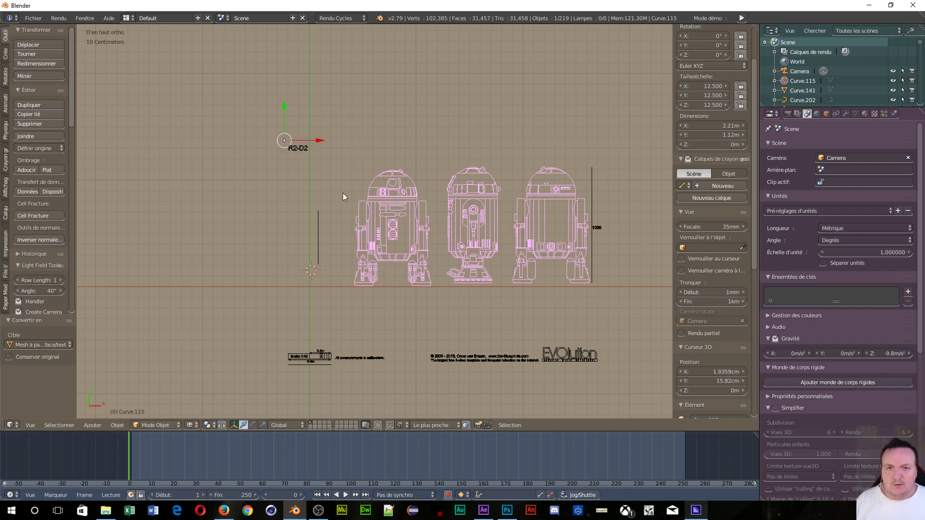
key("Tab")
left_click(417, 192)
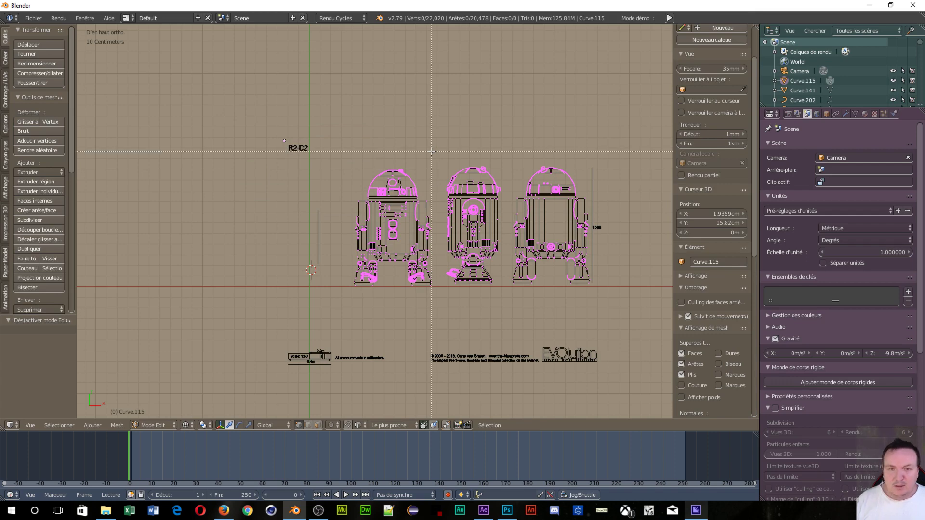
Separate the middle and right R2-D2 drawings into their own objects by selection.
left_click_drag(471, 312, 506, 319)
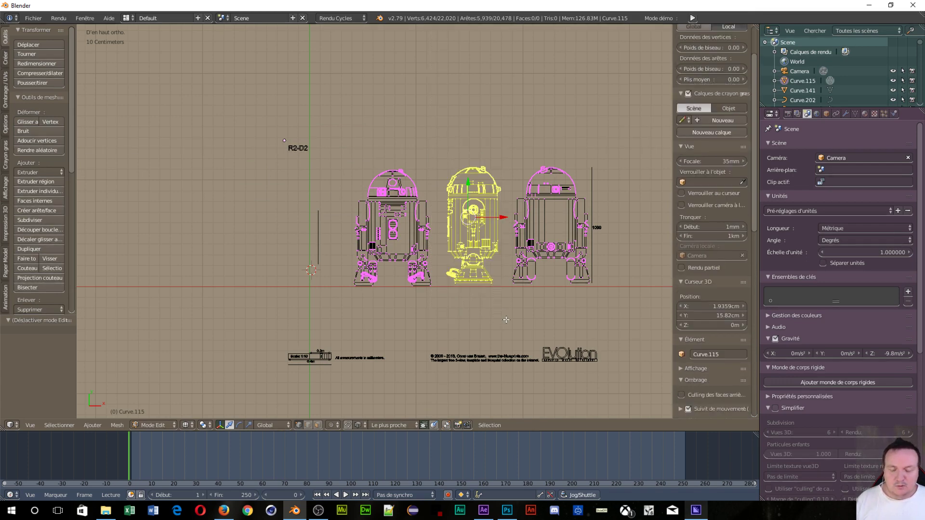
key("p")
left_click(501, 319)
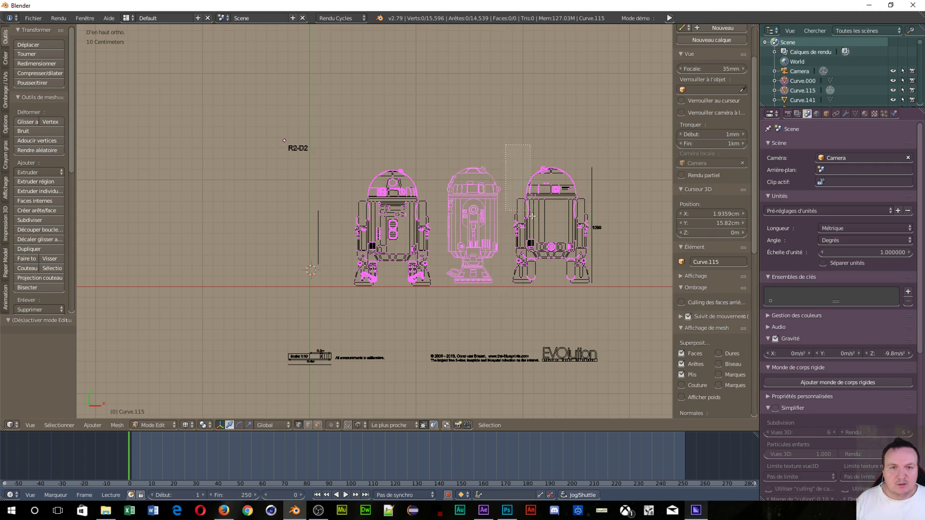
left_click_drag(506, 144, 597, 317)
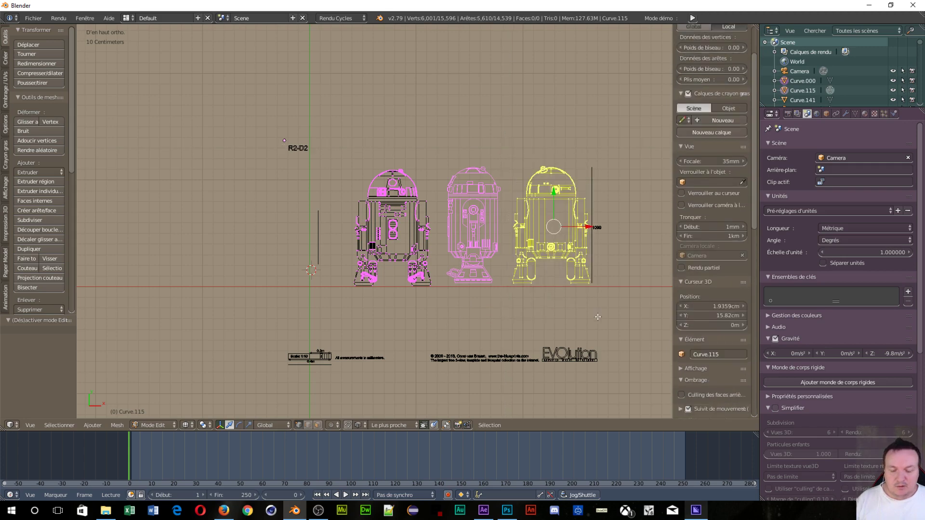
key("p")
left_click(592, 319)
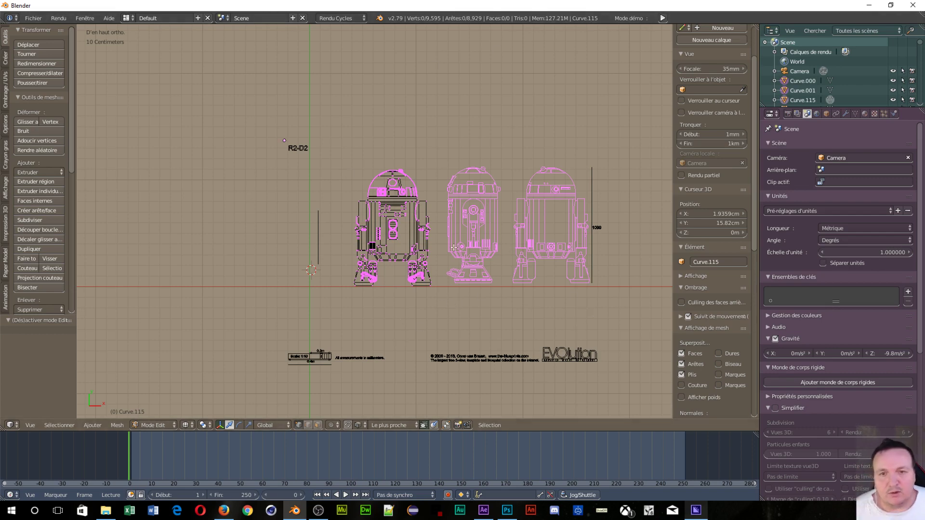
scroll(453, 275, "up", 2)
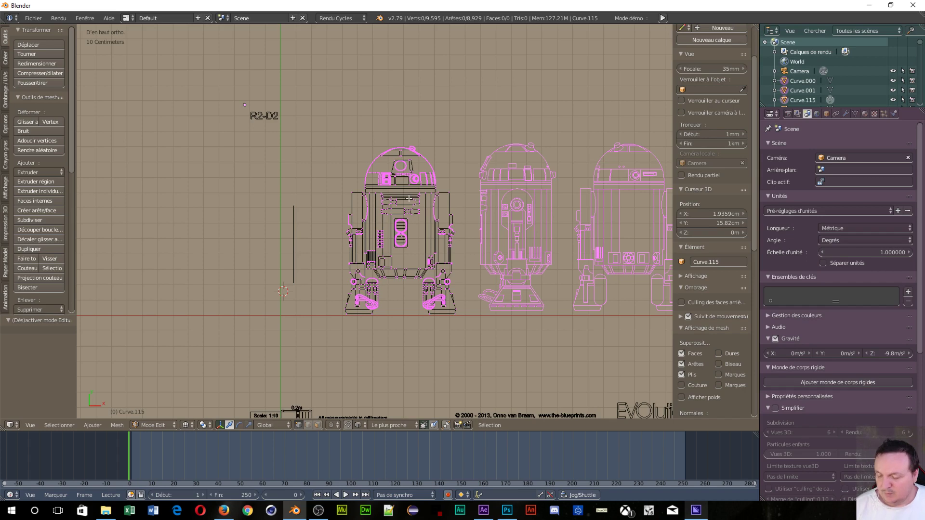
key("Tab")
Rotate the left drawing Curve.115 90° about X and check it in front view.
left_click(336, 199)
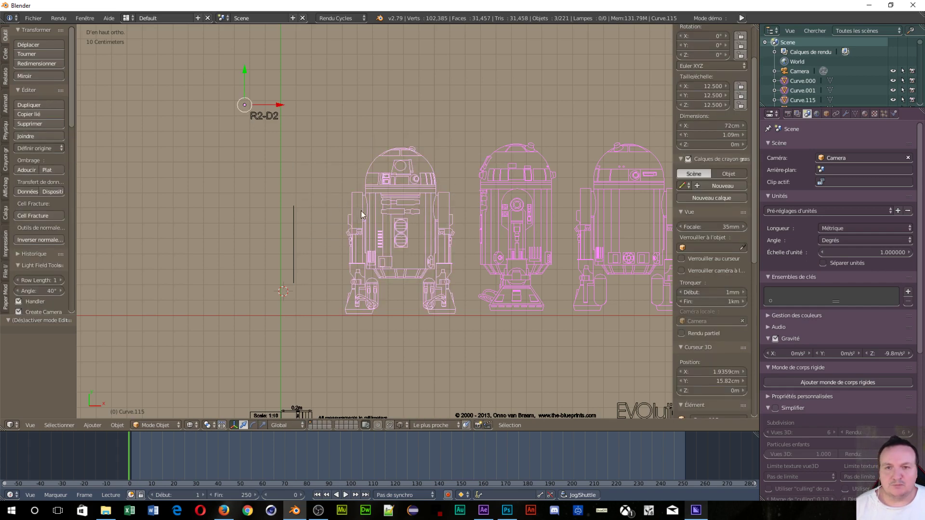
left_click(363, 188)
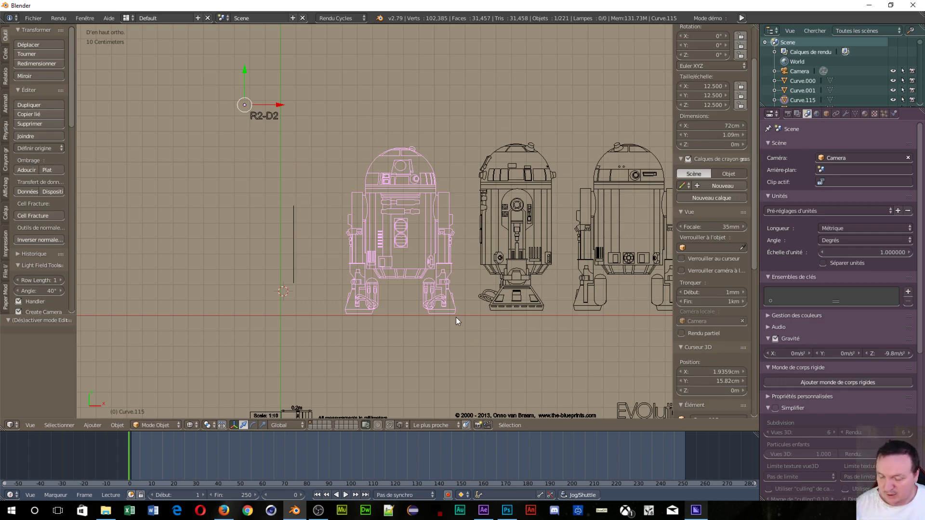
key("r")
key("x")
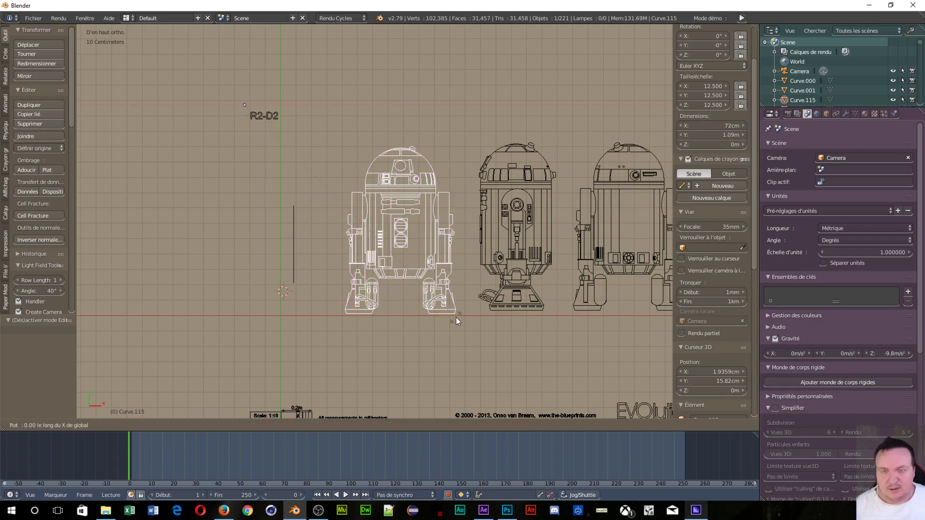
key("9")
key("0")
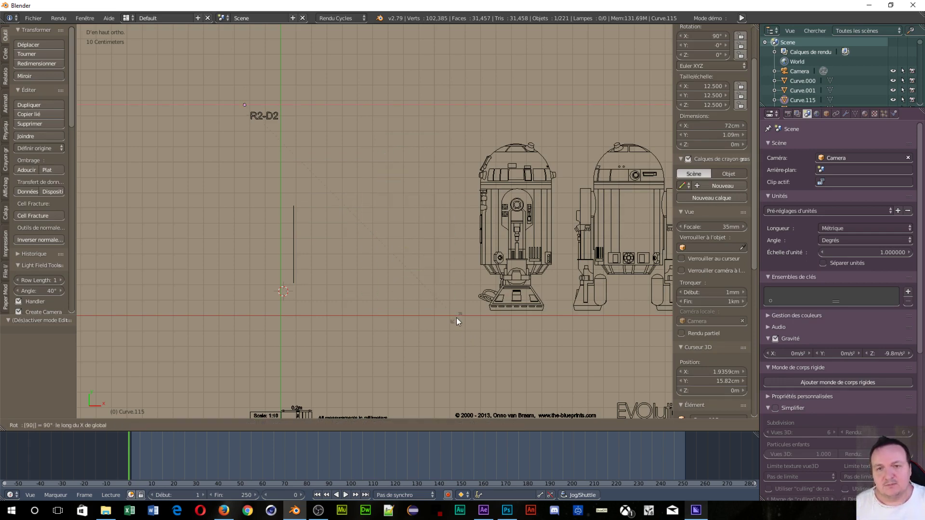
key("Return")
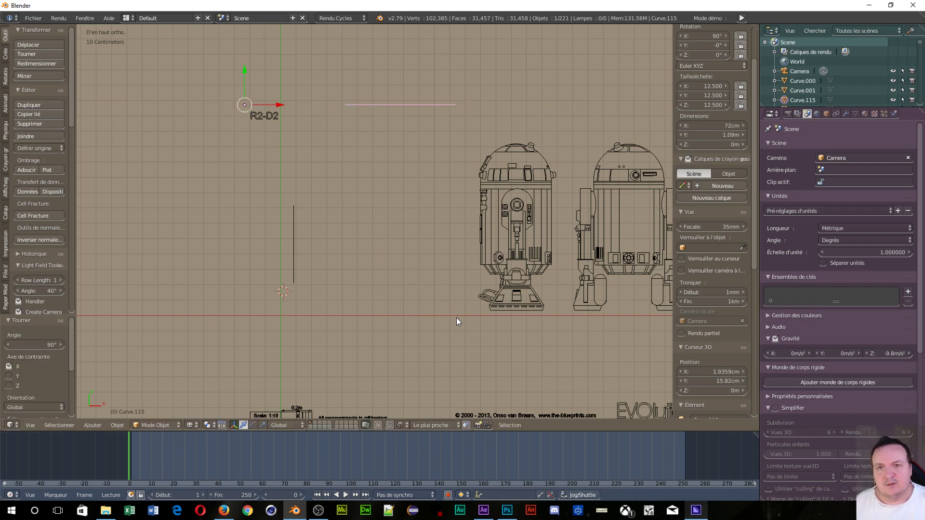
key("KP_1")
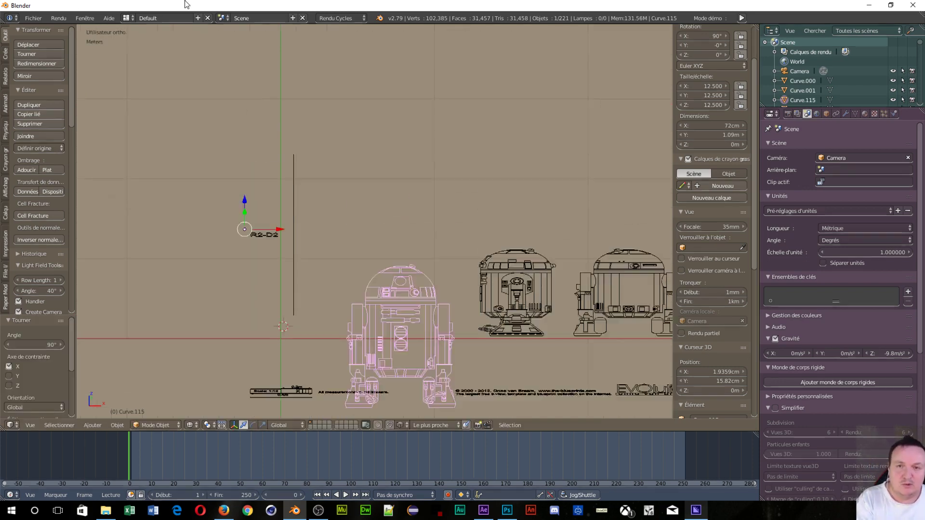
scroll(243, 50, "up", 3)
scroll(359, 76, "down", 2)
scroll(359, 76, "down", 1)
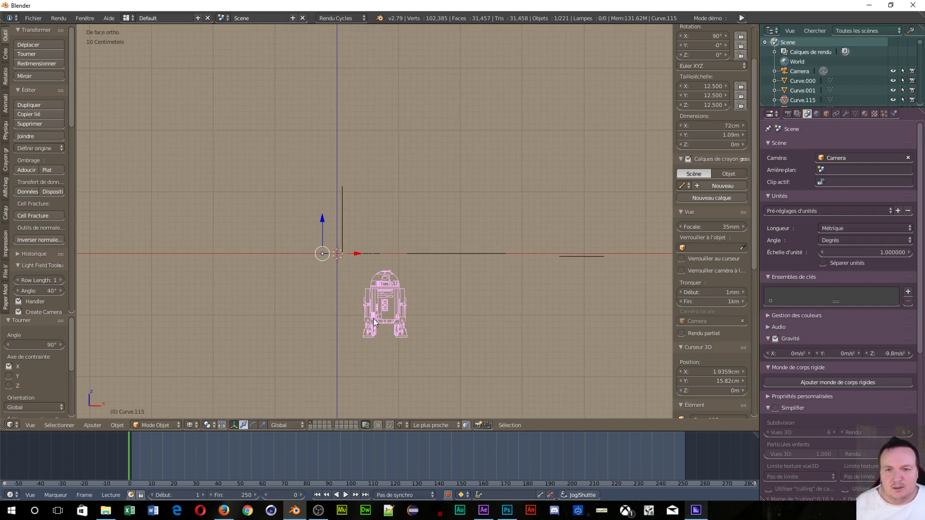
Bring the upright R2-D2 drawing into view and enter Edit Mode.
left_click(117, 425)
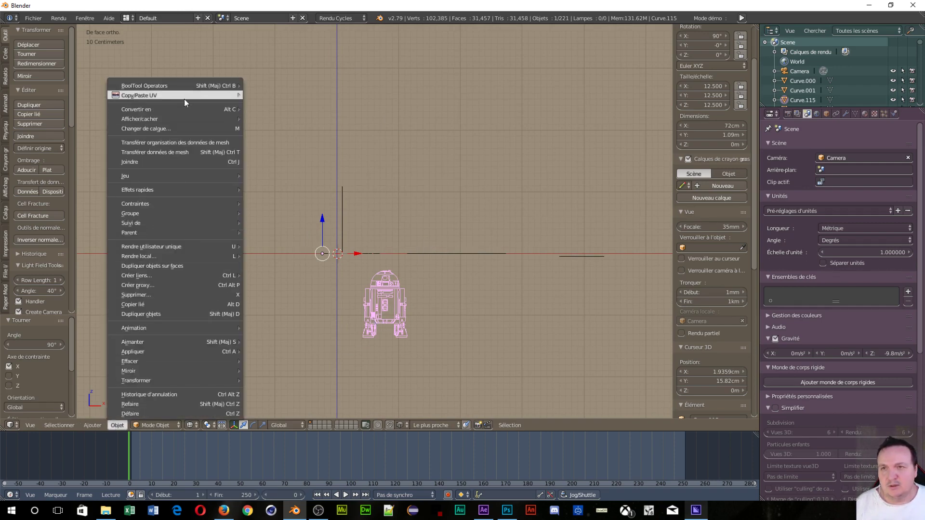
mouse_move(137, 110)
left_click(297, 124)
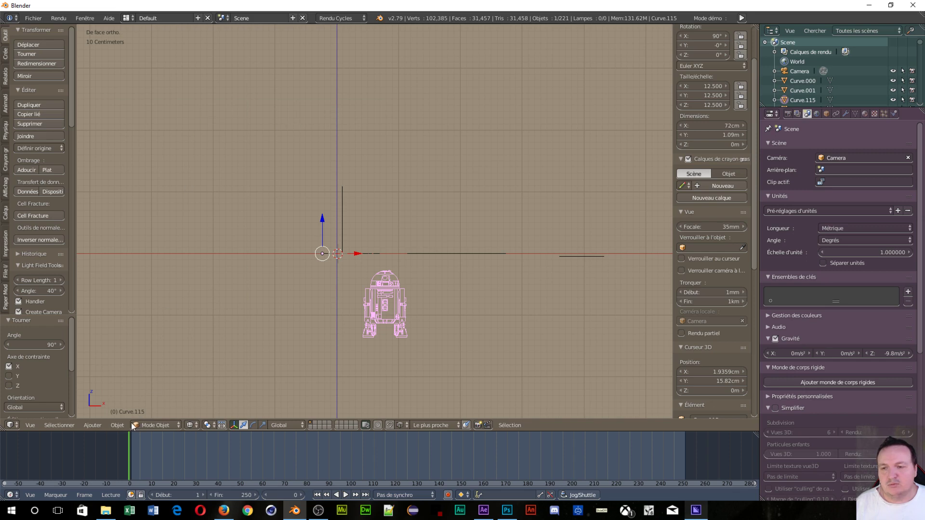
left_click(117, 425)
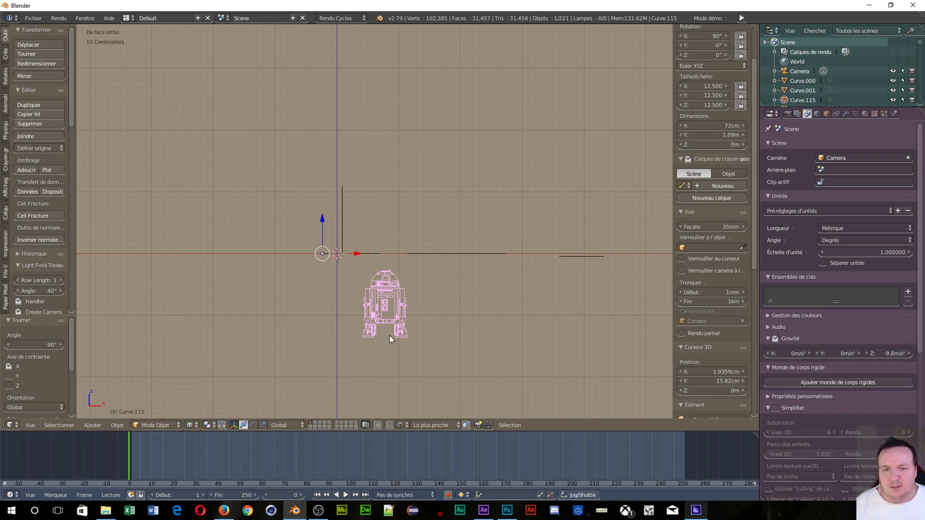
scroll(388, 406, "up", 3)
middle_click_drag(386, 380, 385, 191, "shift")
scroll(398, 252, "up", 5)
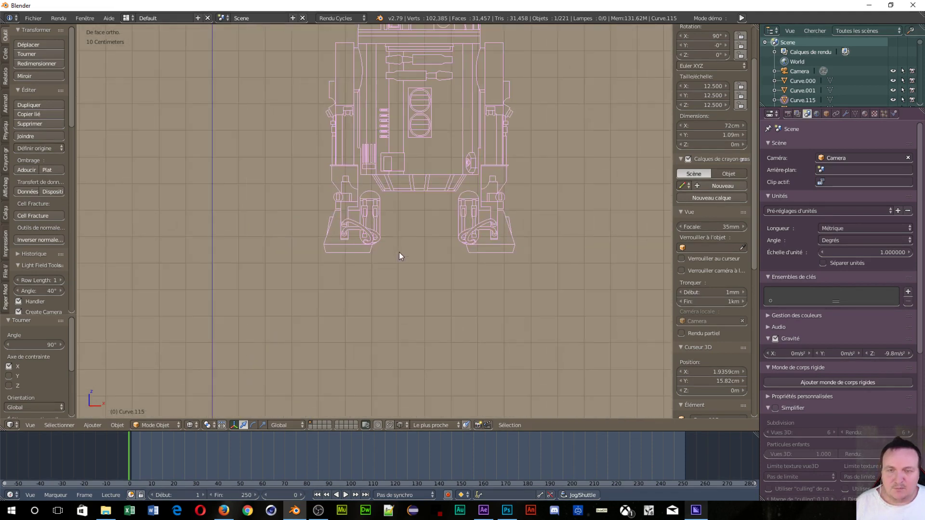
key("ctrl+Tab")
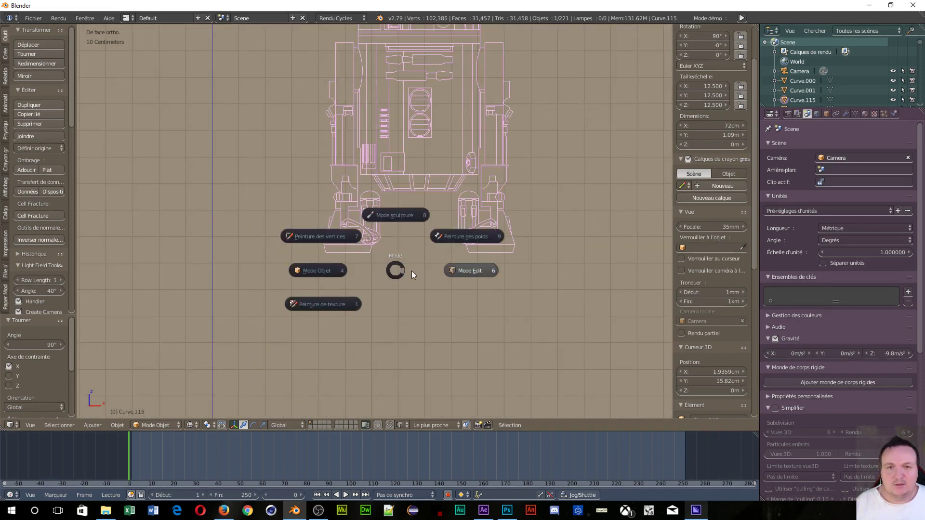
left_click(480, 277)
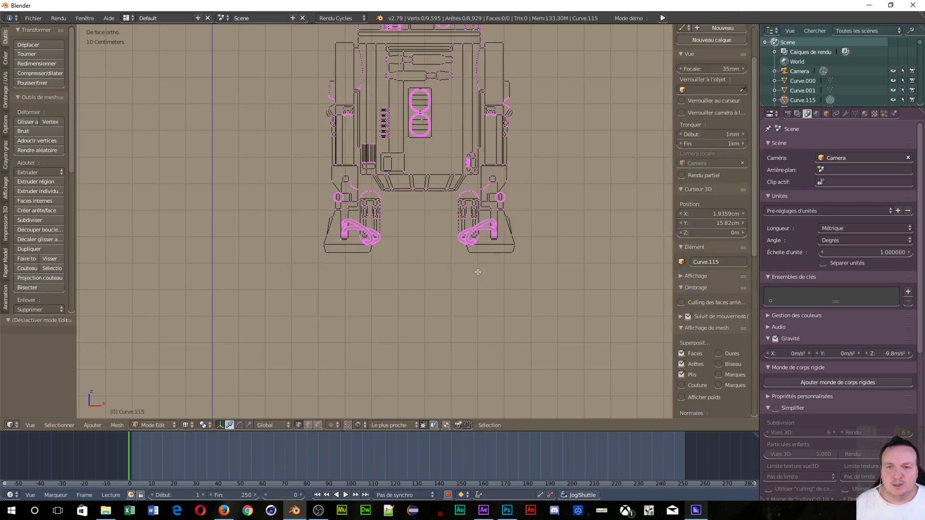
Snap the 3D cursor midway between the two foot-bottom vertices.
right_click(370, 253)
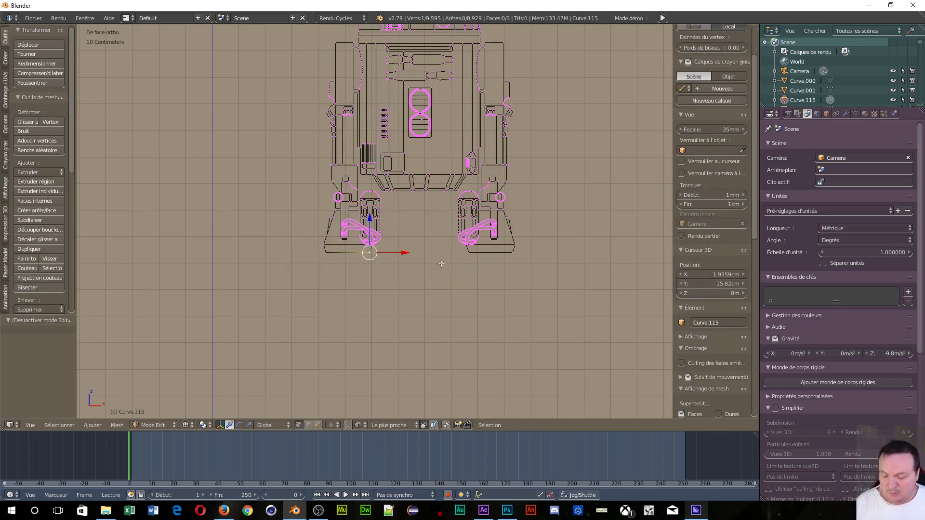
key("c")
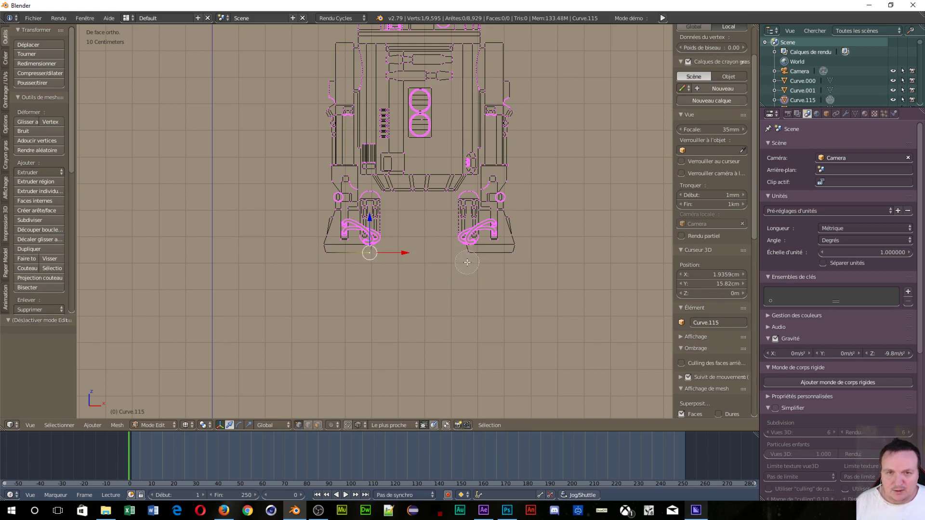
left_click(467, 262)
key("Escape")
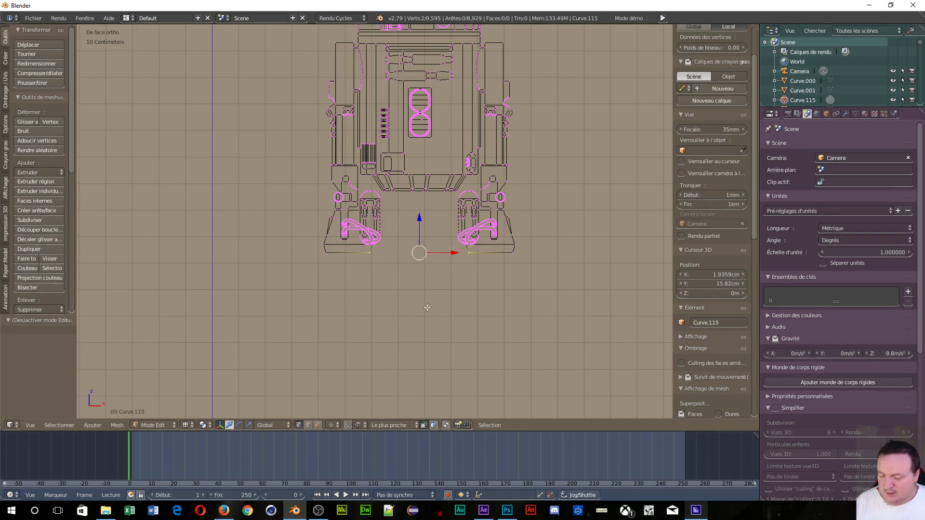
left_click(121, 427)
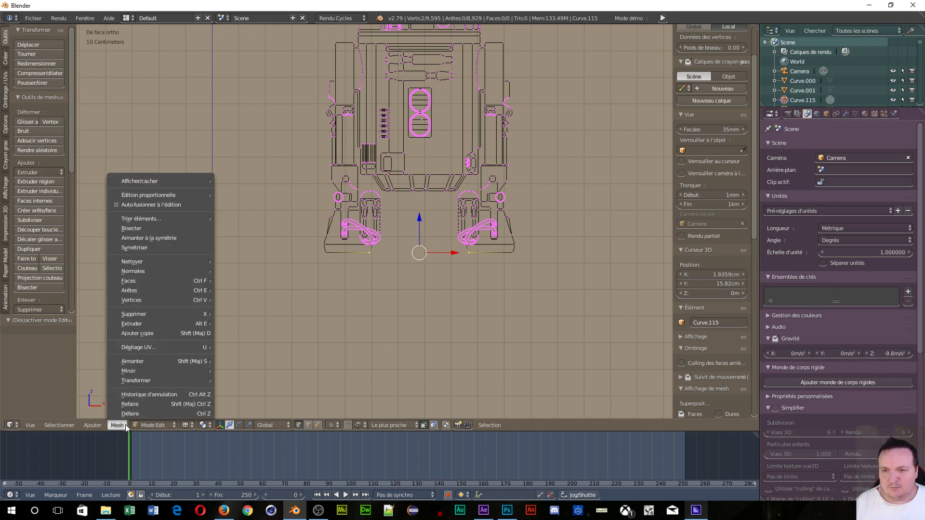
mouse_move(144, 361)
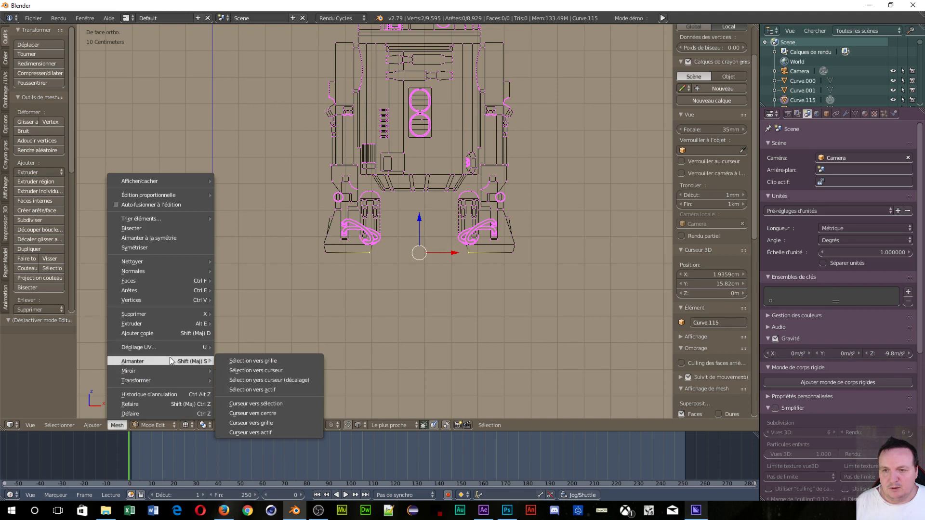
left_click(267, 405)
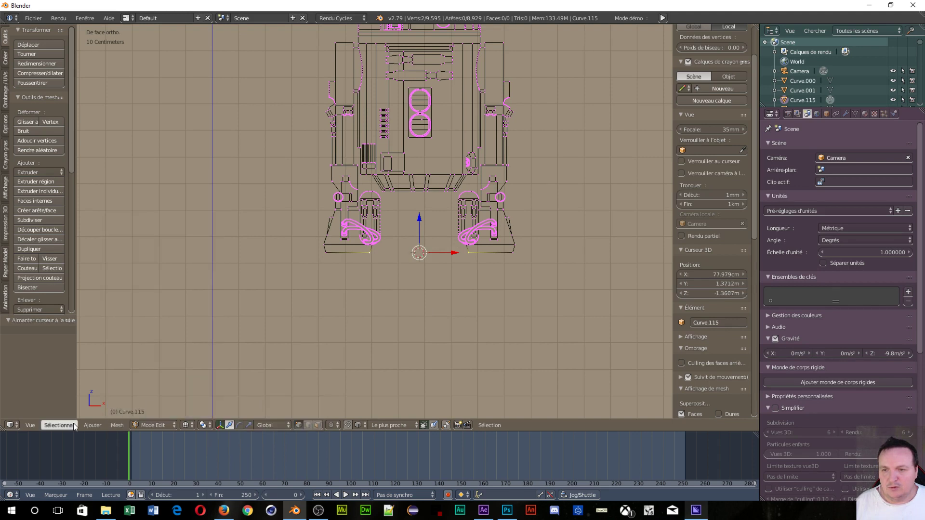
Return to Object Mode and set the drawing's origin to the 3D cursor.
left_click(121, 426)
key("ctrl+Tab")
left_click(439, 349)
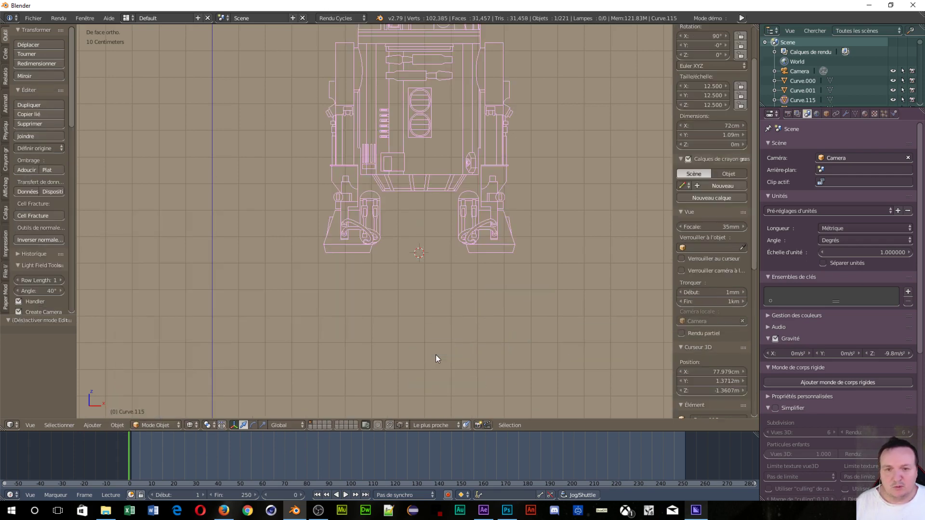
left_click(118, 425)
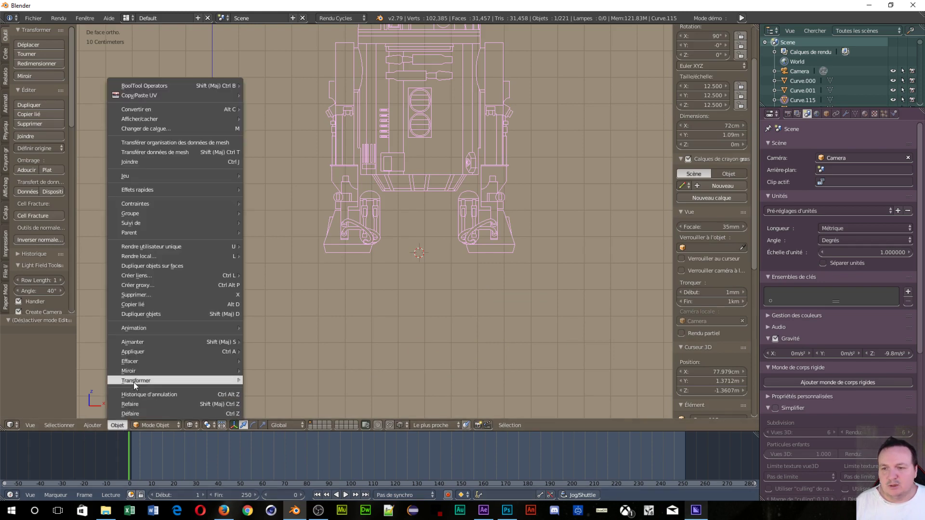
mouse_move(136, 380)
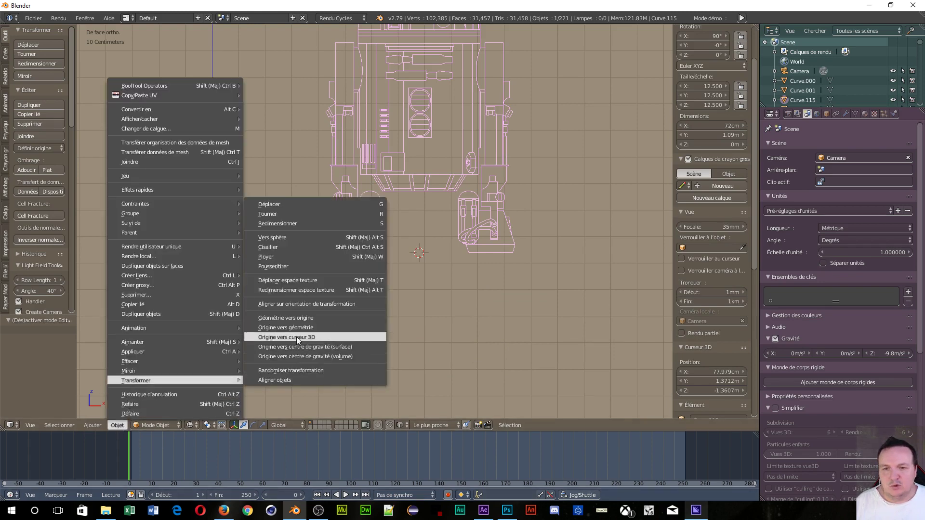
left_click(295, 334)
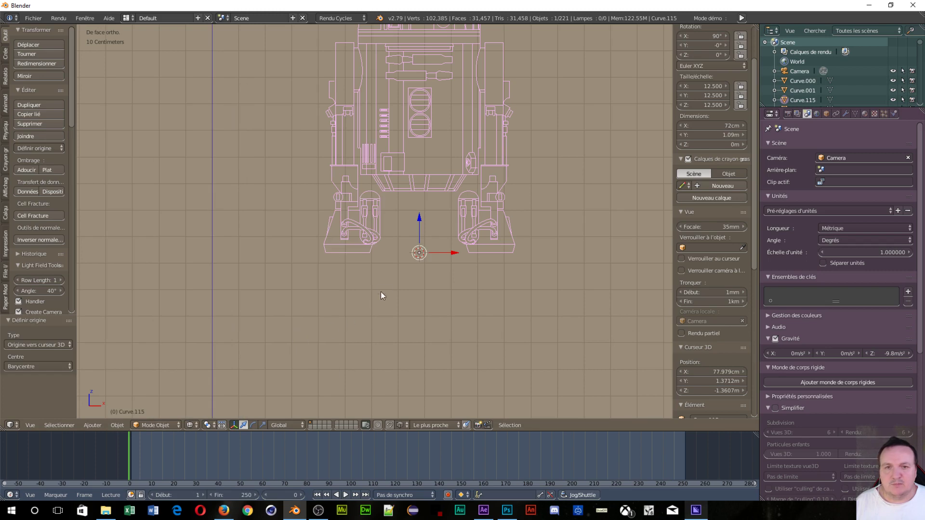
scroll(386, 288, "down", 4)
Raise the R2-D2 drawing along Z to the ground line and slide it left along X.
key("g")
key("z")
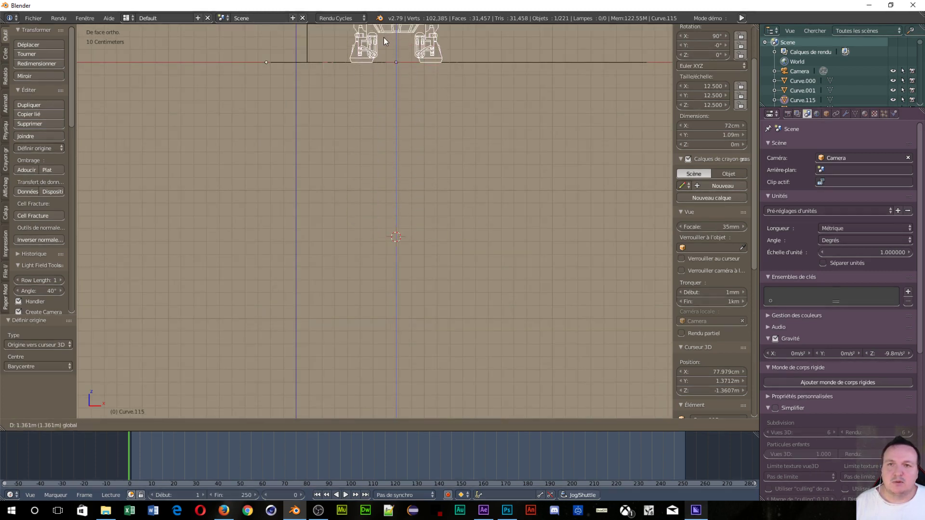
left_click(384, 37)
scroll(417, 122, "up", 2)
middle_click_drag(413, 92, 387, 336, "shift")
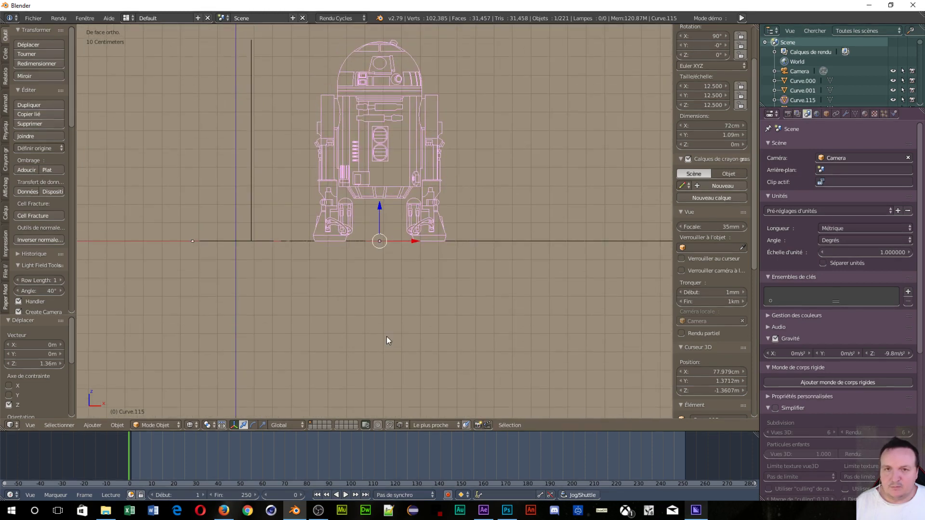
scroll(386, 336, "up", 1)
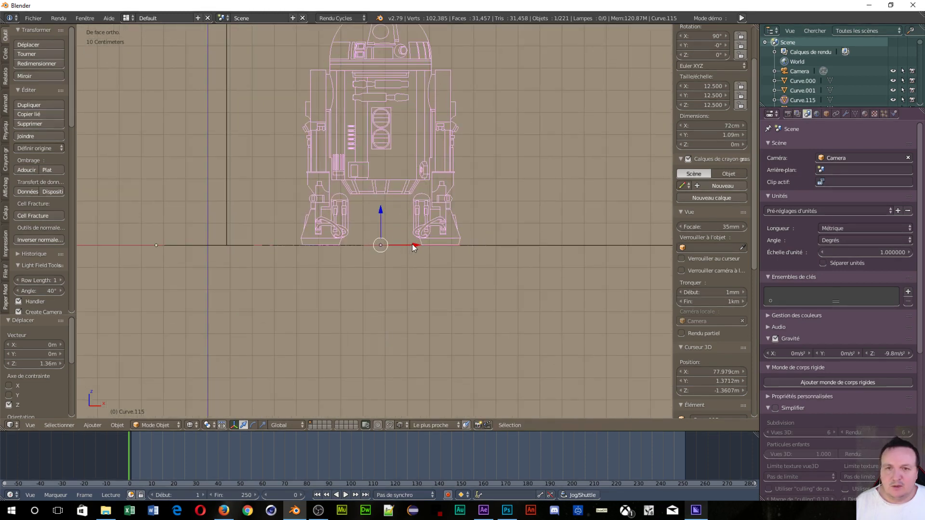
left_click_drag(413, 246, 239, 255)
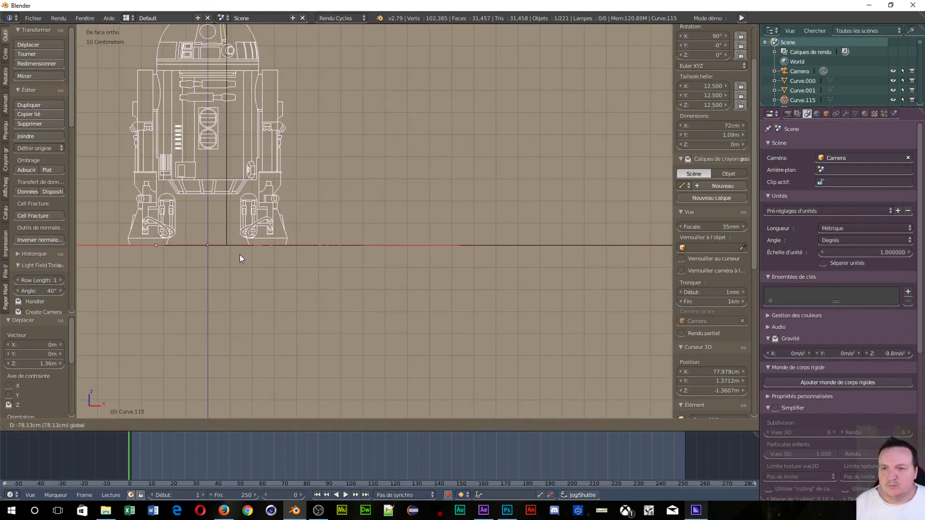
Move Curve.202 onto the vertical axis and convert it to a mesh.
right_click(226, 232)
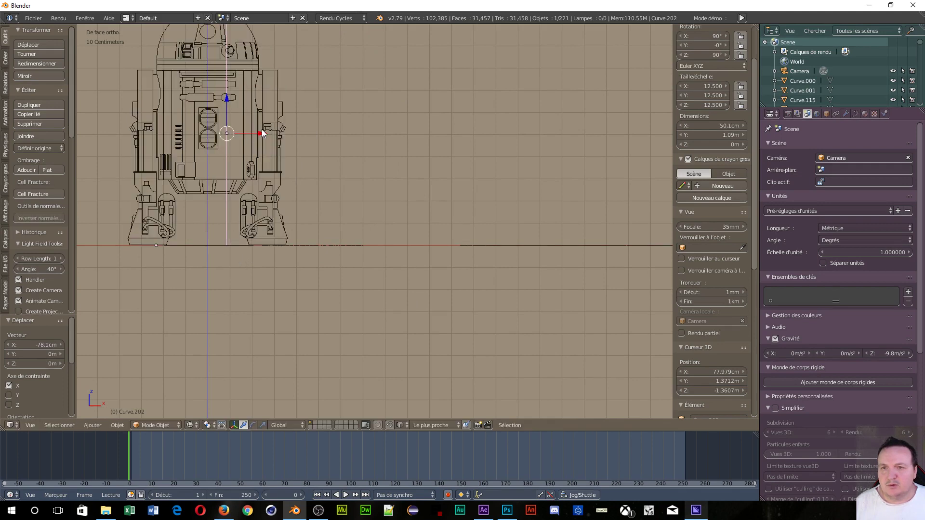
left_click_drag(261, 134, 242, 134)
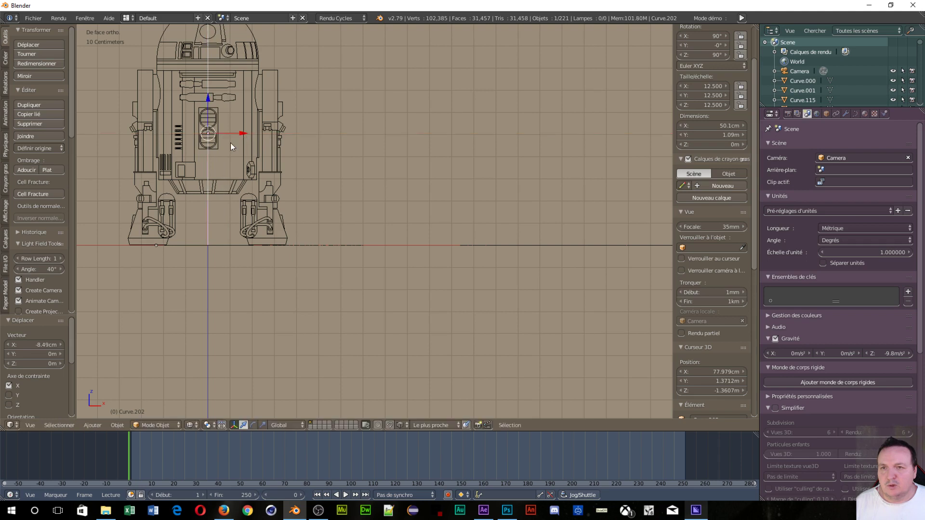
left_click(119, 426)
mouse_move(136, 109)
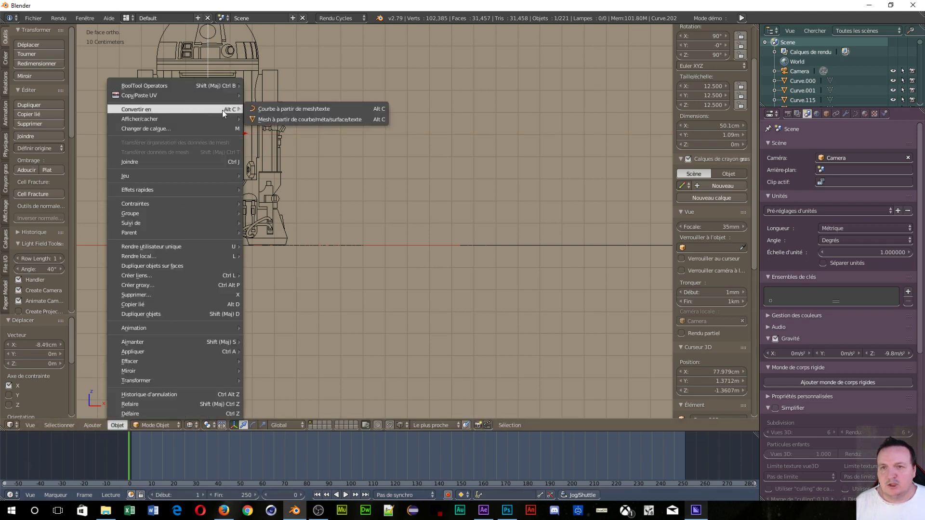
left_click(289, 119)
scroll(289, 120, "down", 4)
scroll(290, 126, "down", 2)
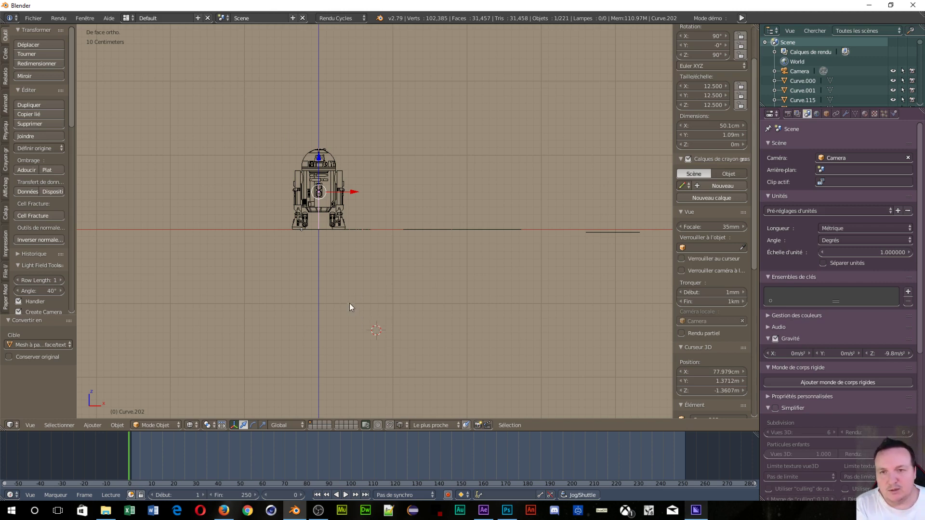
In right-side view, move the side R2-D2 drawing to Y -46.1cm.
key("KP_3")
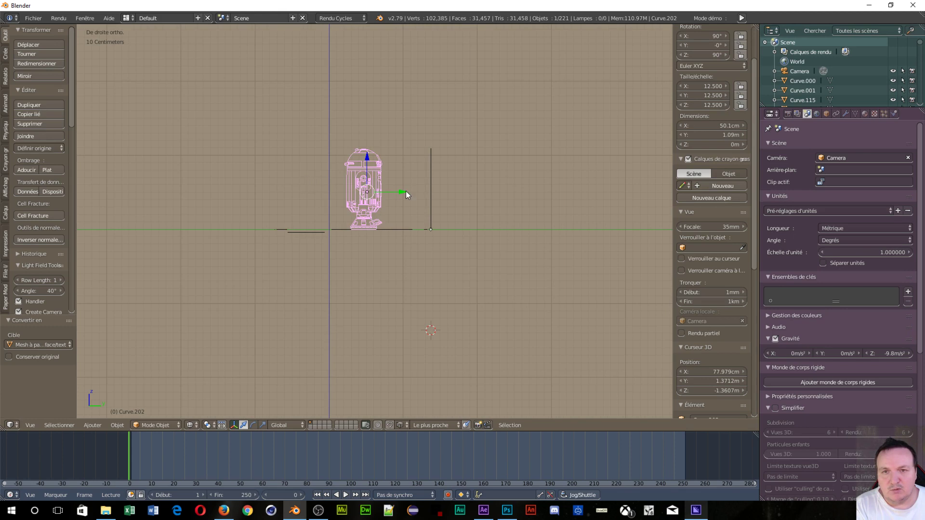
left_click_drag(405, 192, 369, 193)
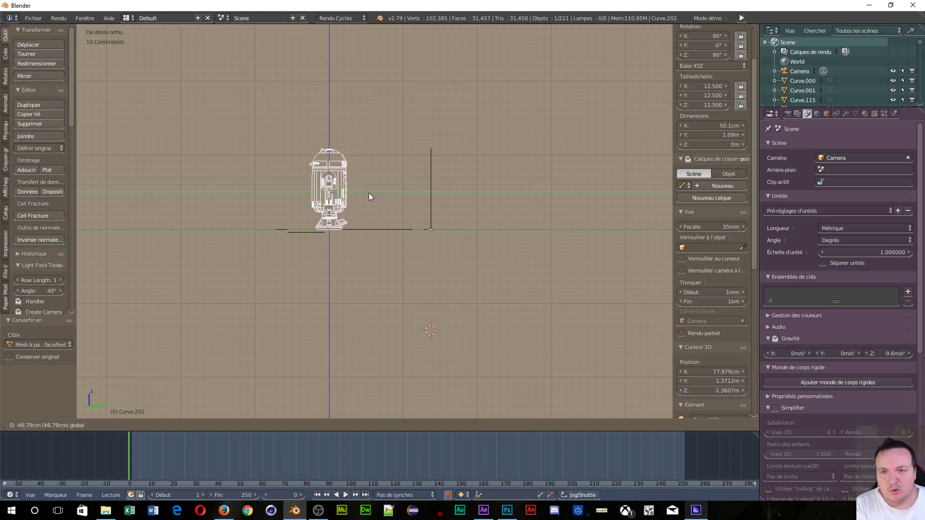
left_click_drag(368, 193, 370, 193)
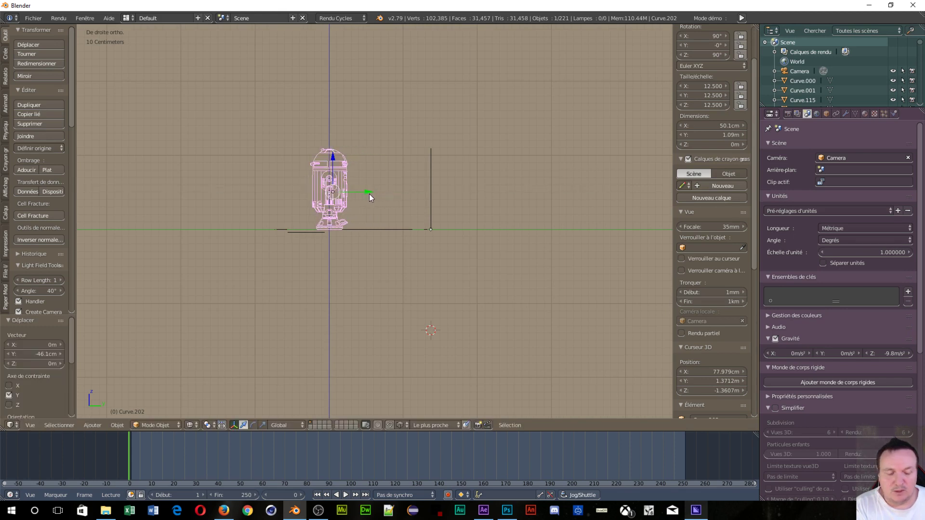
key("ctrl+z")
key("ctrl+z")
key("ctrl+shift+z")
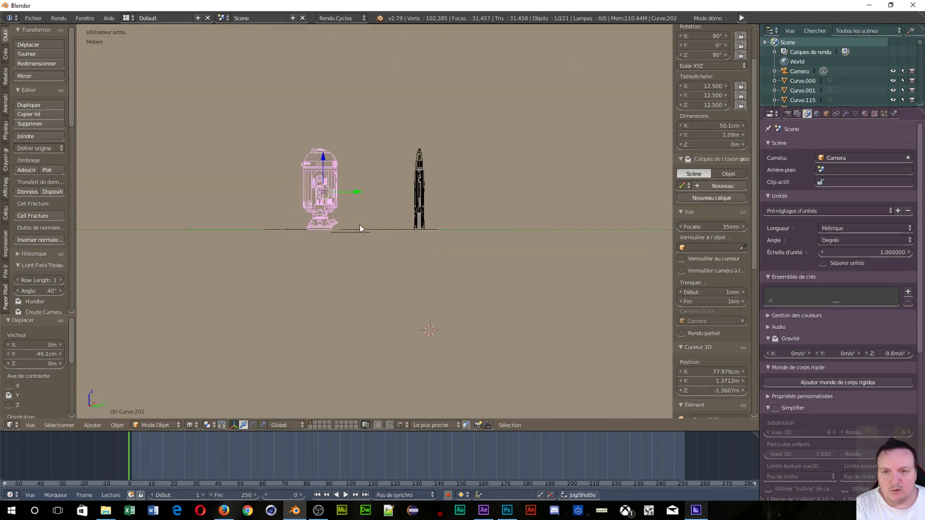
key("ctrl+shift+z")
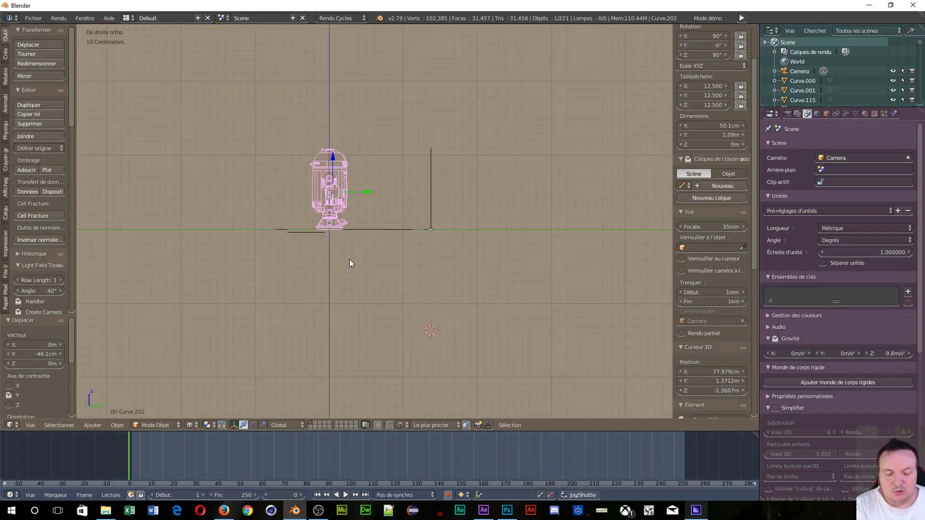
In top view, move the round top-view blueprint Curve.520 over the origin.
key("KP_7")
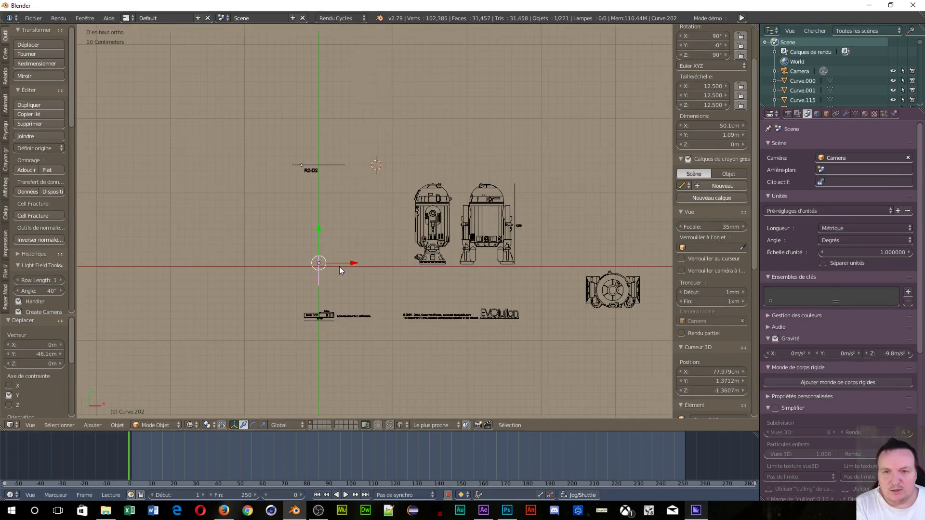
right_click(619, 297)
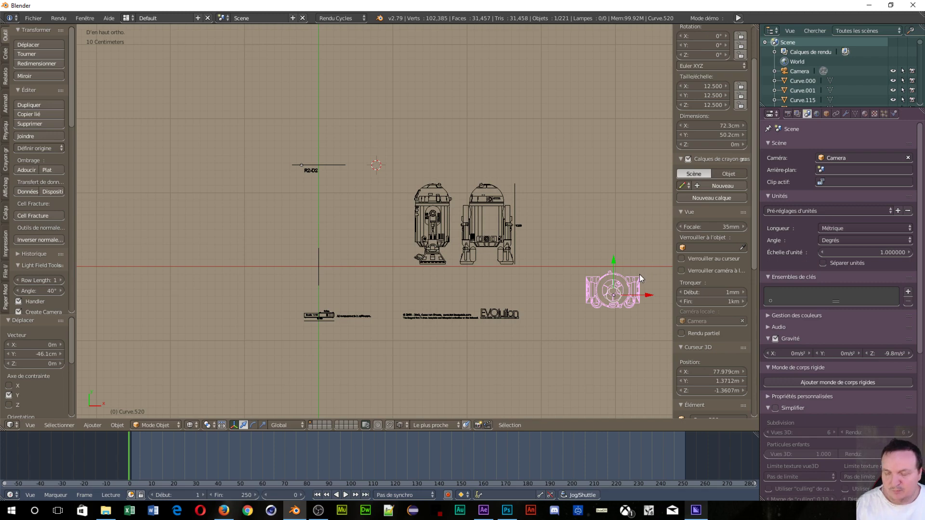
key("g")
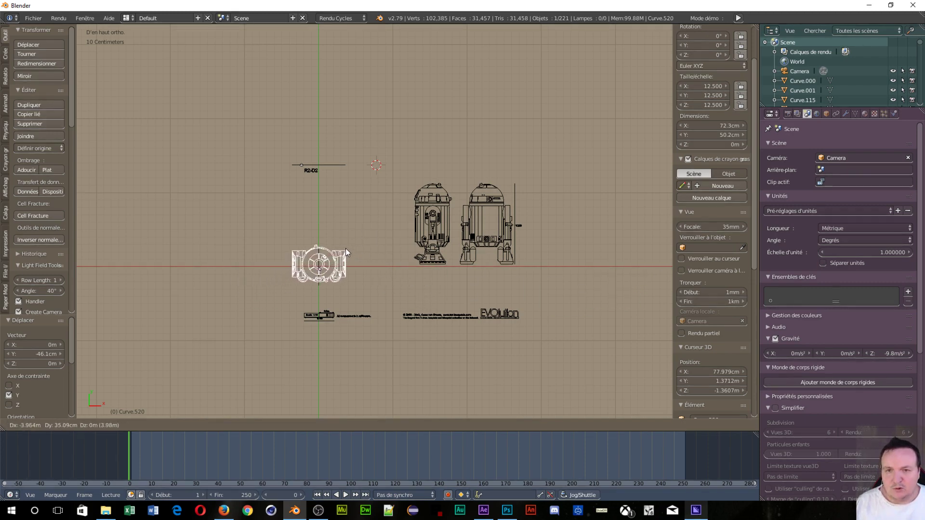
left_click(344, 247)
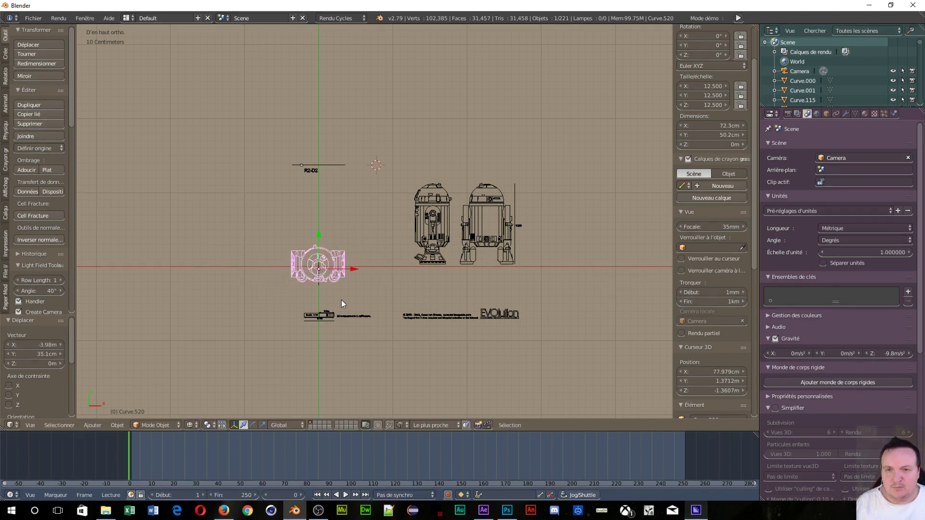
scroll(341, 300, "up", 3)
scroll(343, 295, "up", 2)
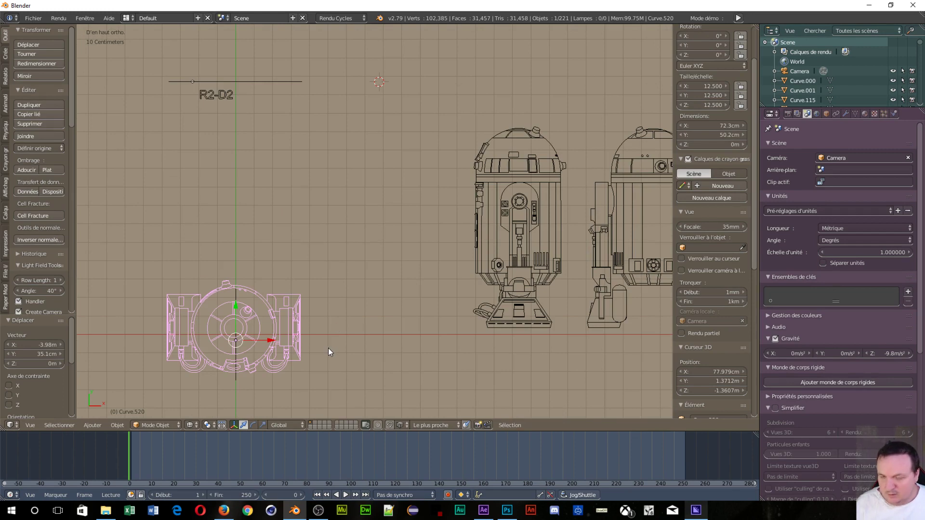
mouse_move(328, 347)
middle_mouse_down("shift")
mouse_move(446, 160)
mouse_move(452, 194)
middle_mouse_up("shift")
scroll(453, 197, "up", 3)
Nudge Curve.520 along Y, then 1.09cm in X and -9.07mm in Y.
scroll(453, 196, "up", 1)
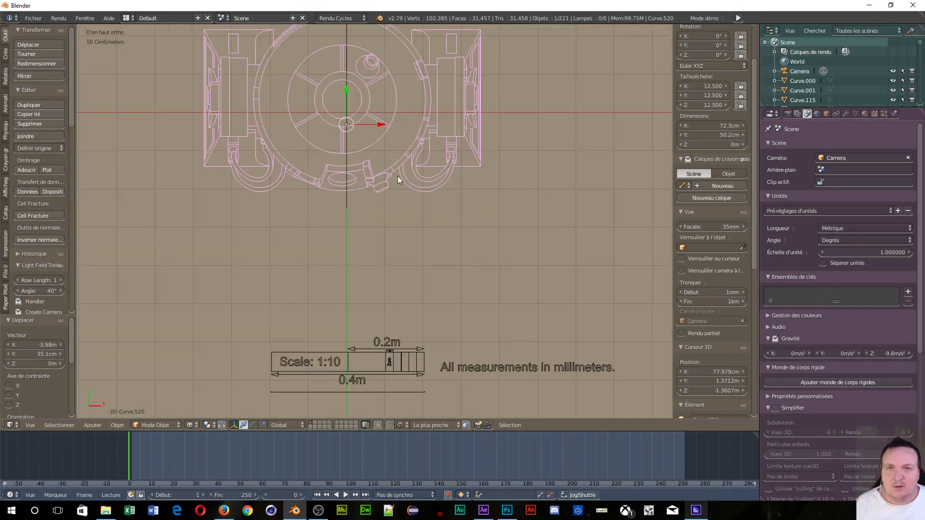
key("g")
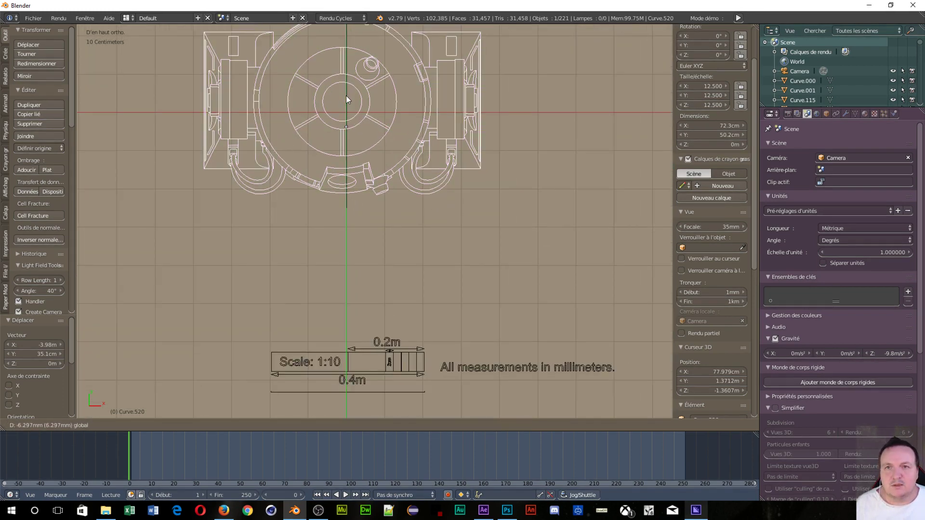
key("y")
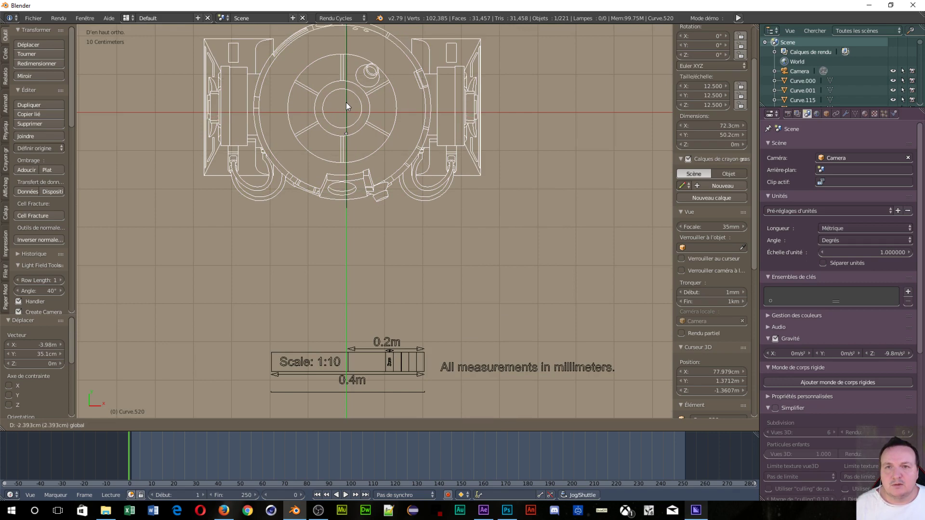
left_click(346, 101)
scroll(346, 101, "down", 2)
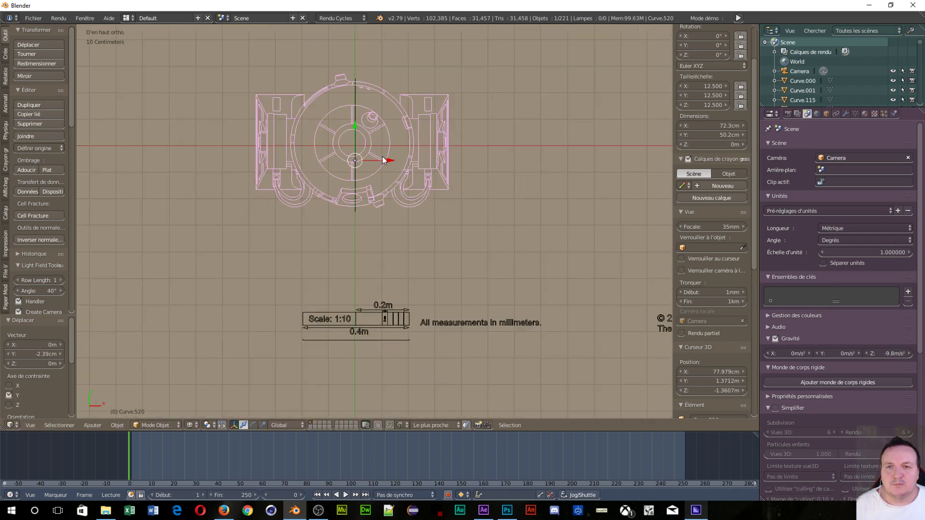
key("g")
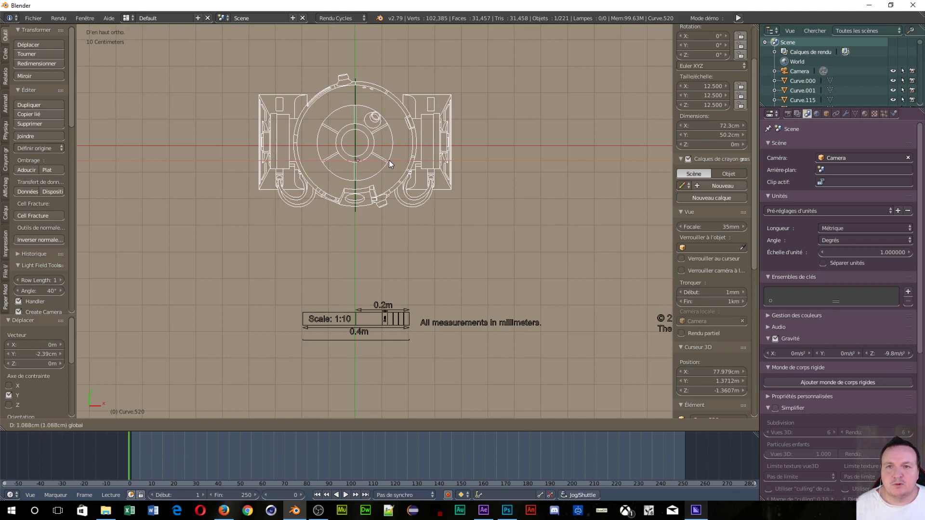
left_click(389, 160)
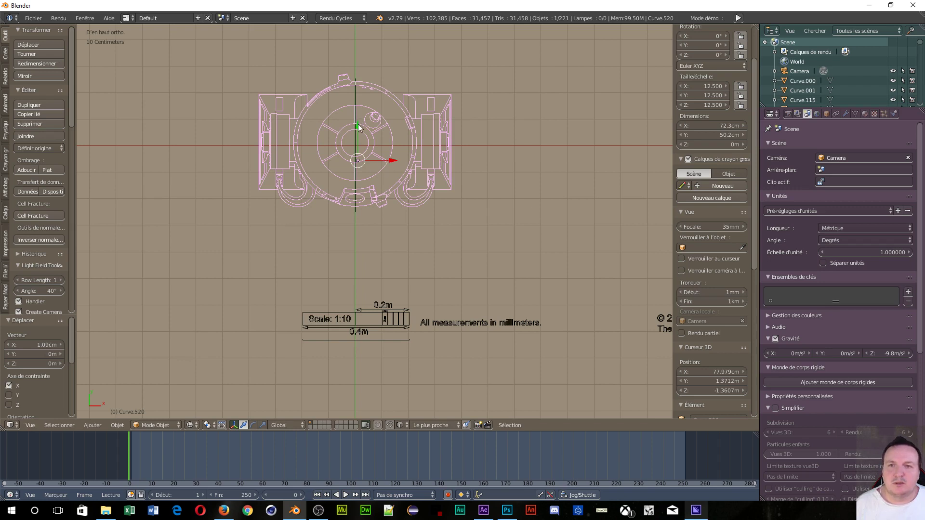
key("g")
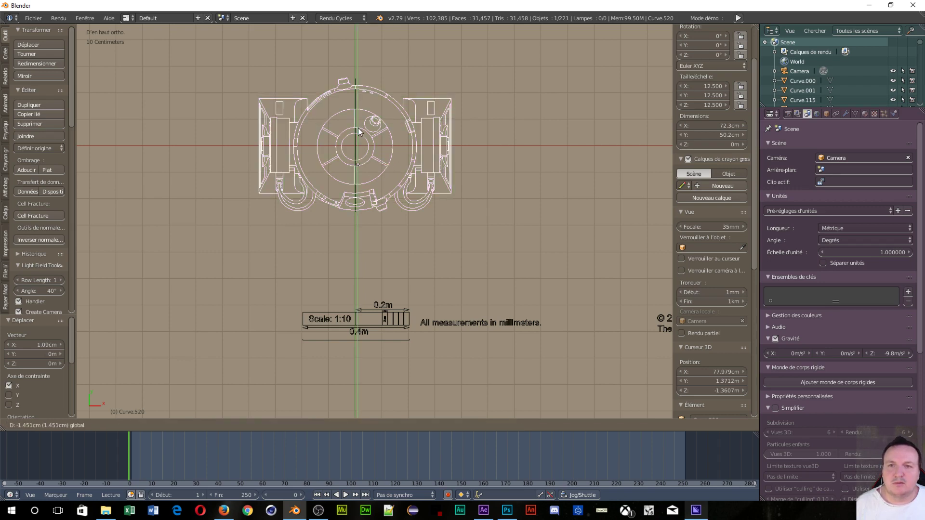
left_click(360, 132)
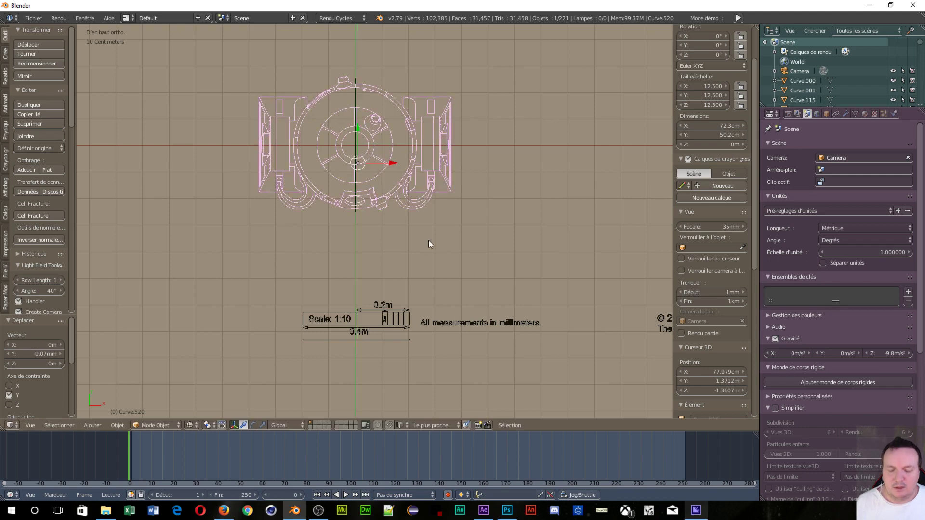
key("KP_1")
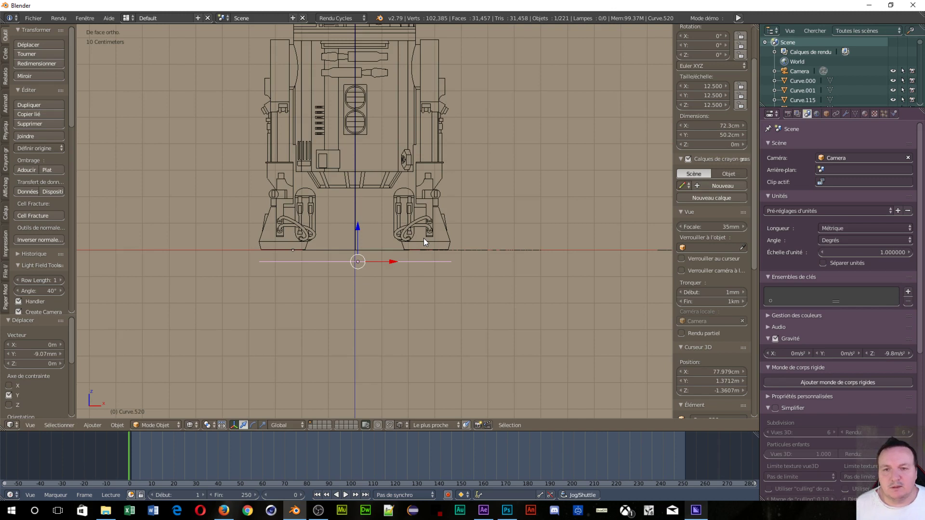
Drag Curve.520's Z arrow up to Z 1.81mm in front view, then zoom out.
left_click_drag(357, 229, 355, 217)
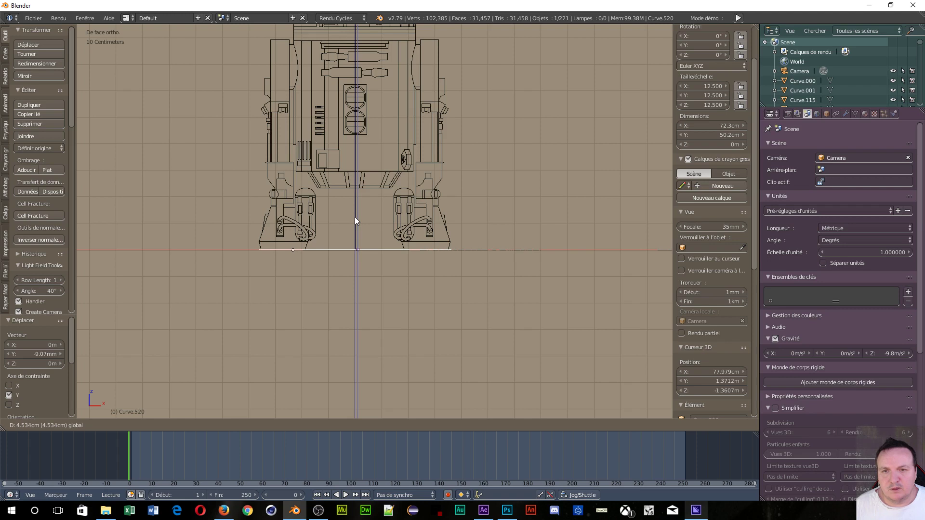
left_click_drag(355, 221, 358, 215)
scroll(372, 222, "down", 4)
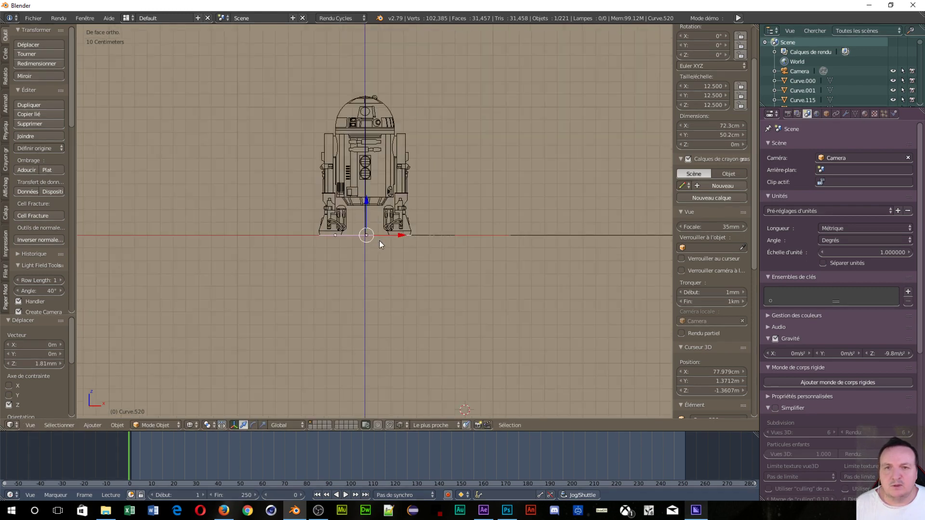
scroll(372, 268, "down", 2)
scroll(372, 269, "down", 2)
scroll(372, 269, "down", 2)
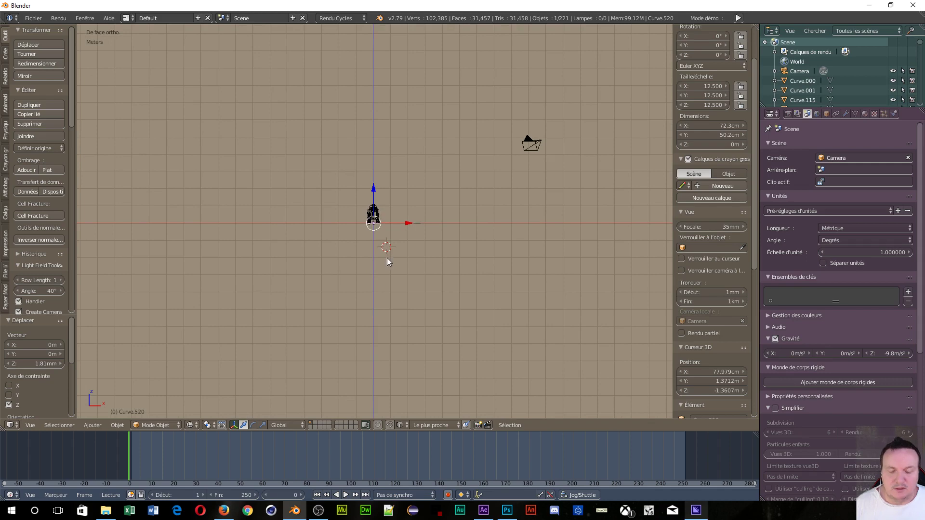
key("KP_7")
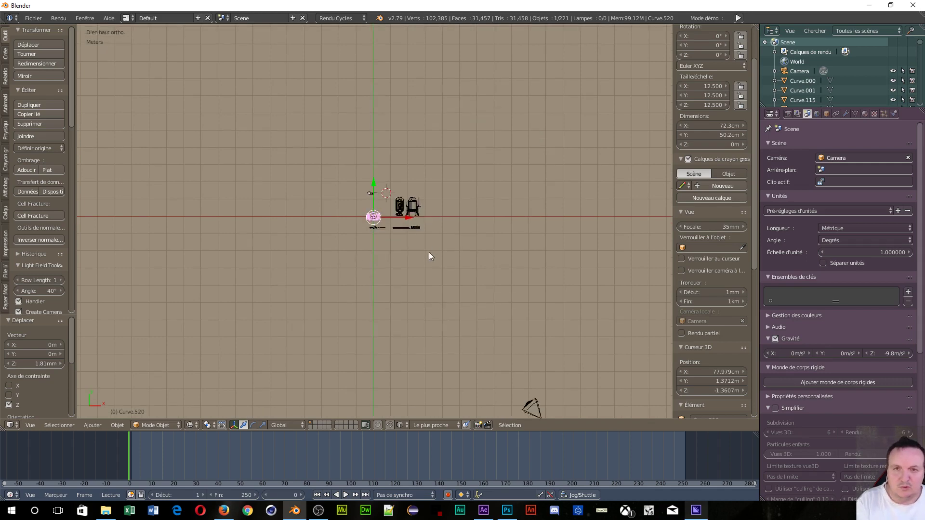
Select the side-view drawing Curve.000 and enter Edit Mode.
scroll(429, 249, "up", 3)
scroll(433, 237, "up", 3)
scroll(434, 225, "up", 2)
scroll(434, 225, "up", 1)
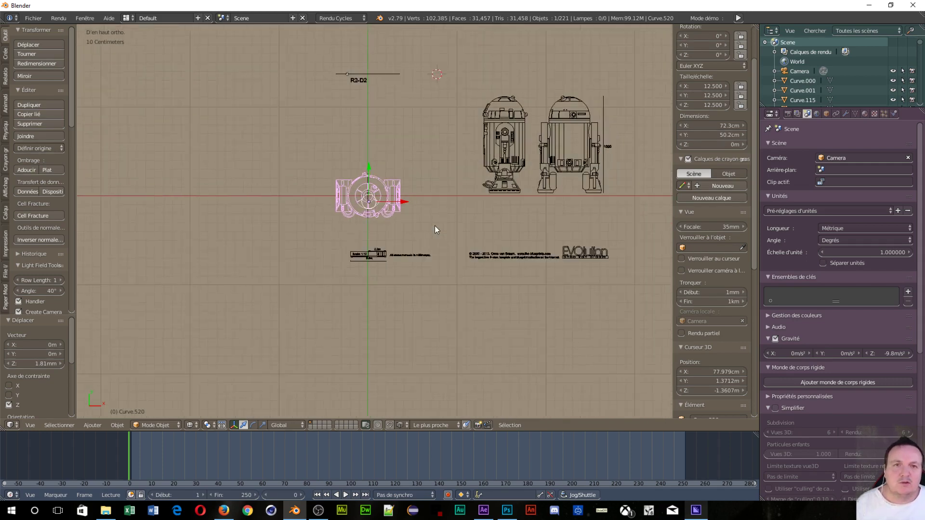
scroll(434, 226, "down", 1)
right_click(476, 155)
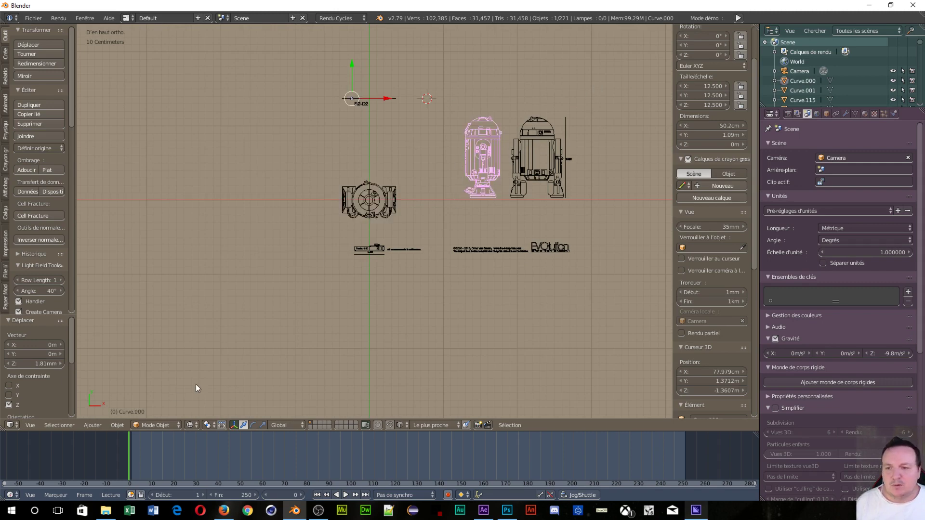
scroll(559, 210, "up", 4)
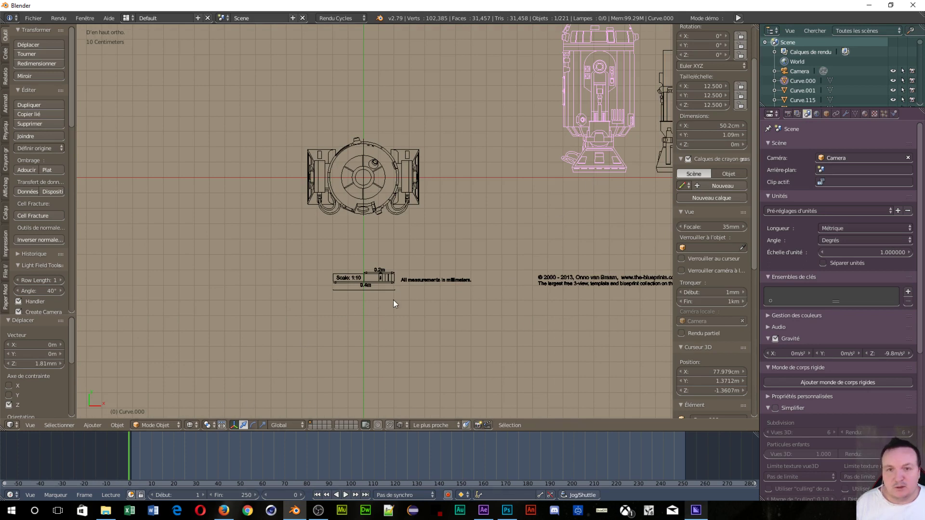
key("Tab")
left_click(468, 300)
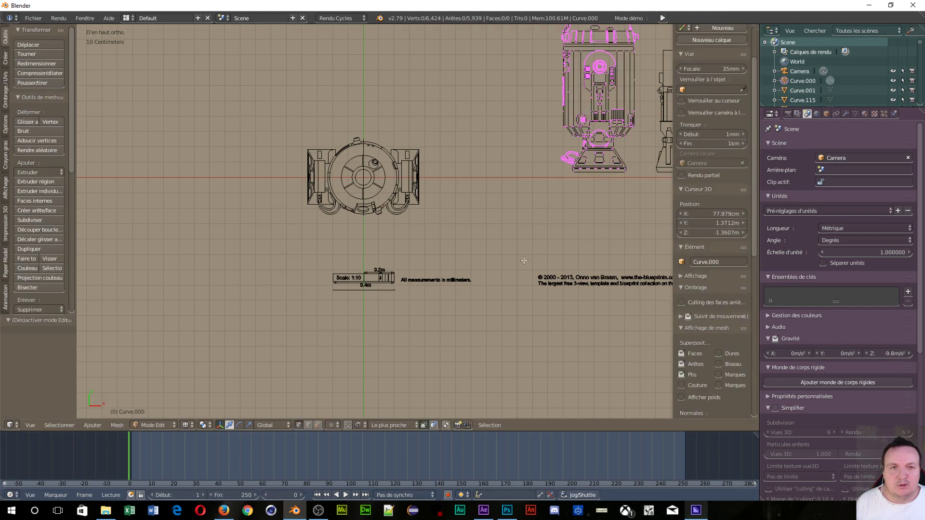
Snap the 3D cursor to the droid's base vertices and return to Object Mode.
key("c")
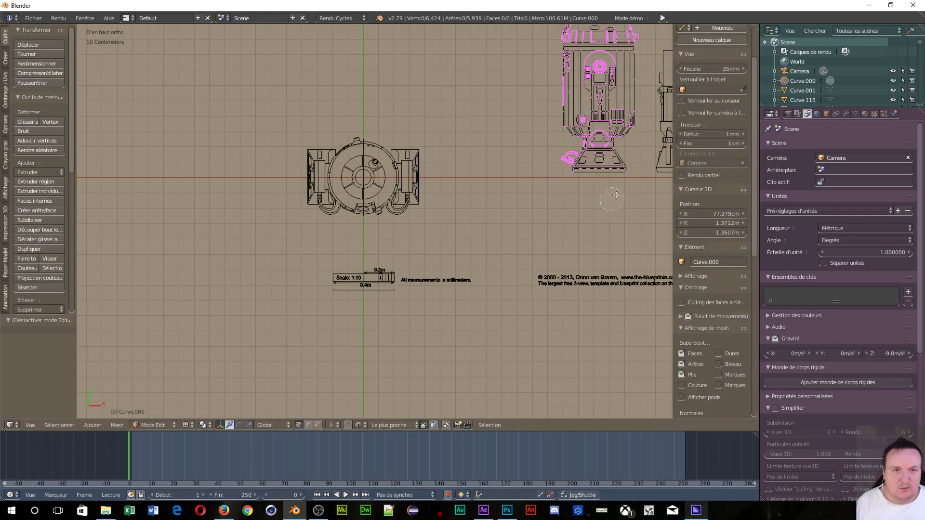
left_click_drag(624, 183, 602, 176)
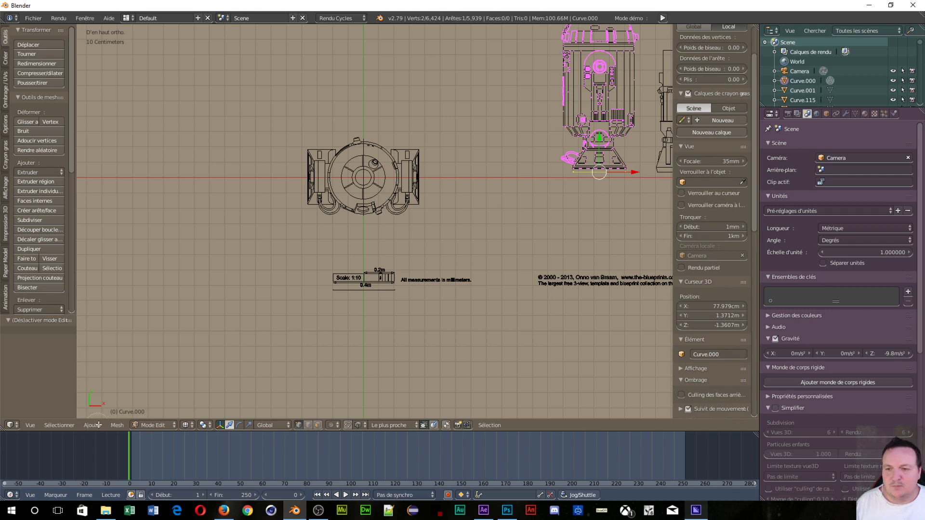
left_click(115, 426)
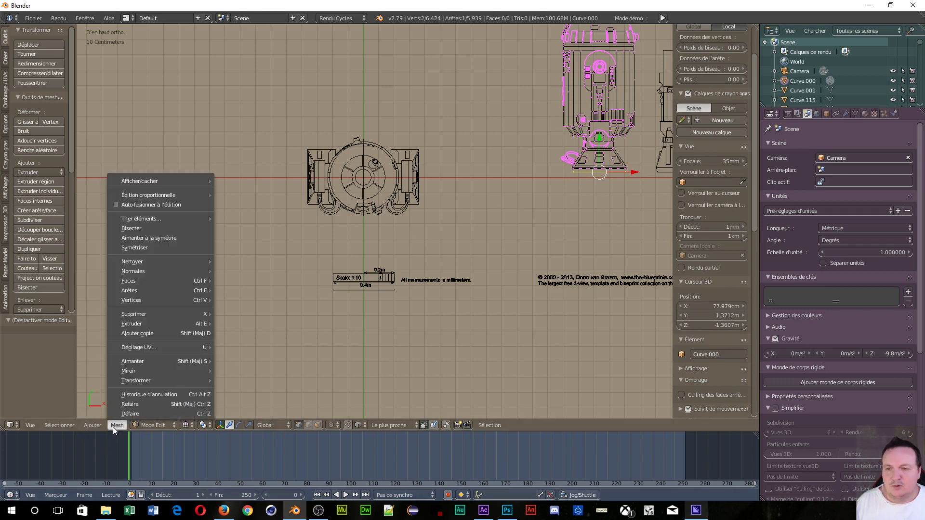
mouse_move(159, 361)
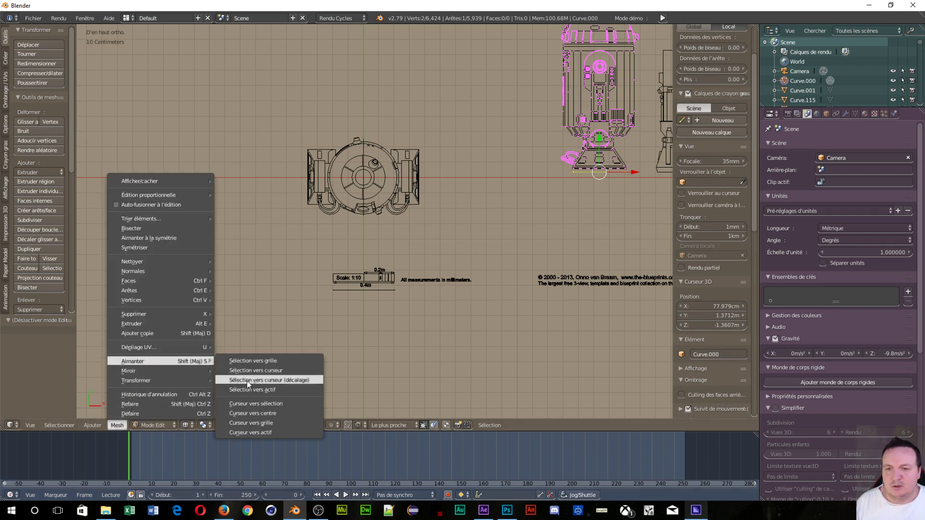
left_click(257, 403)
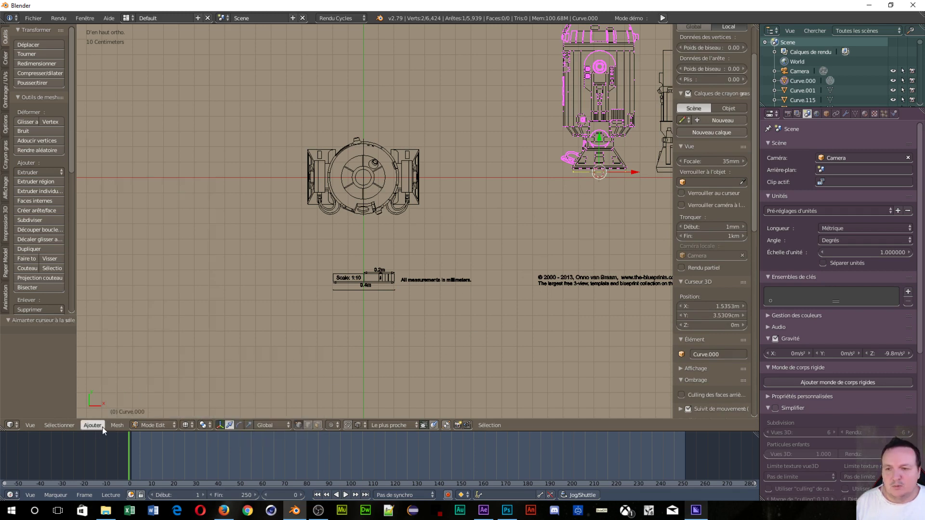
left_click(150, 425)
left_click(158, 412)
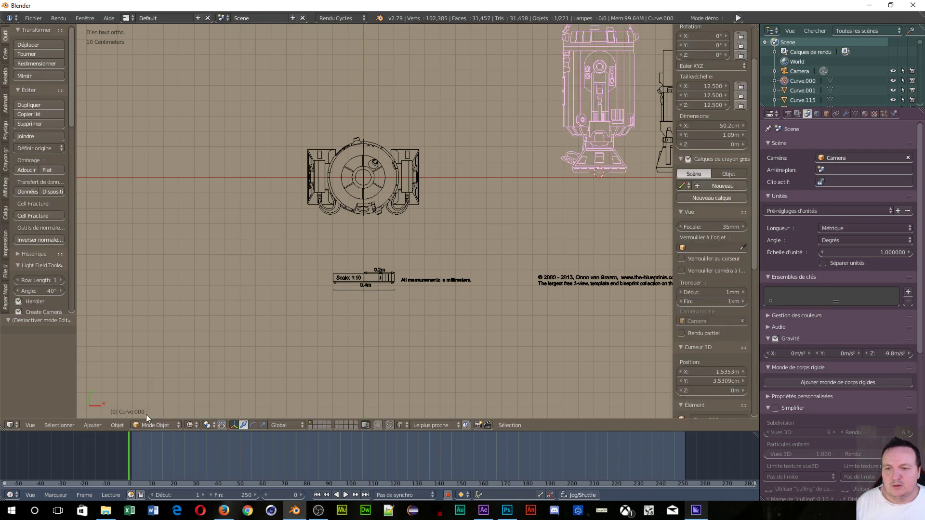
left_click(115, 425)
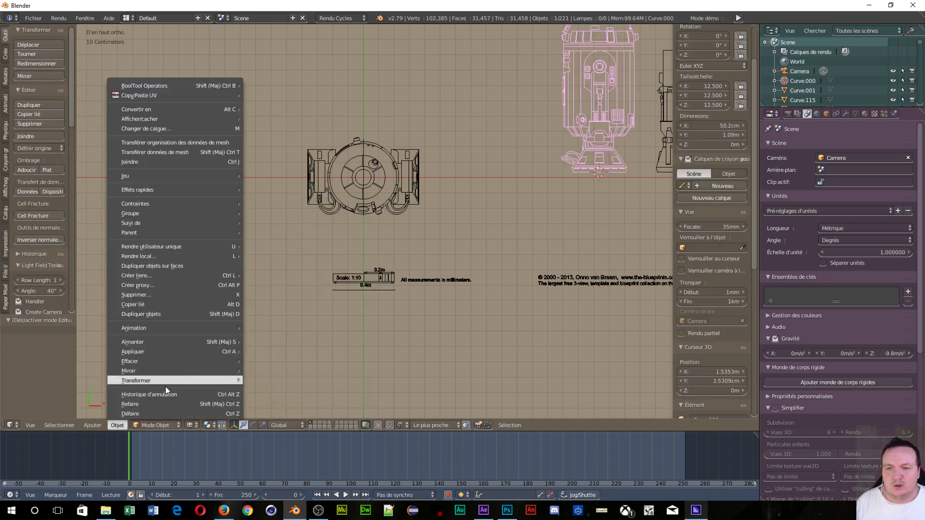
Set Curve.000's origin to the 3D cursor and rotate it 90° about X.
mouse_move(170, 381)
left_click(296, 336)
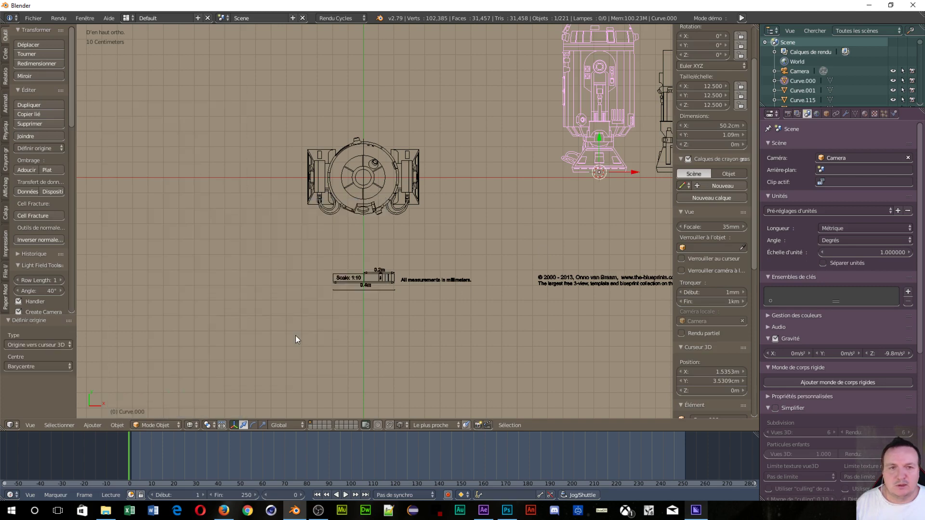
scroll(570, 178, "down", 4)
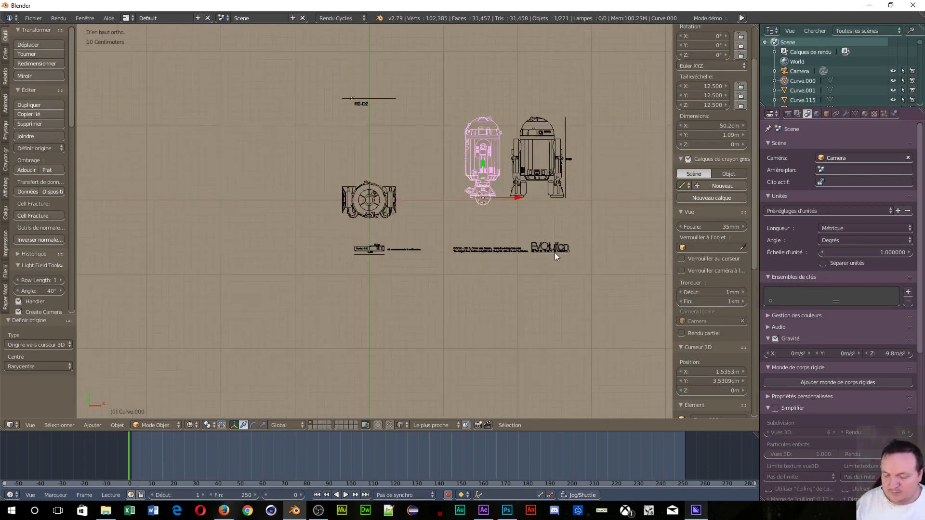
key("r")
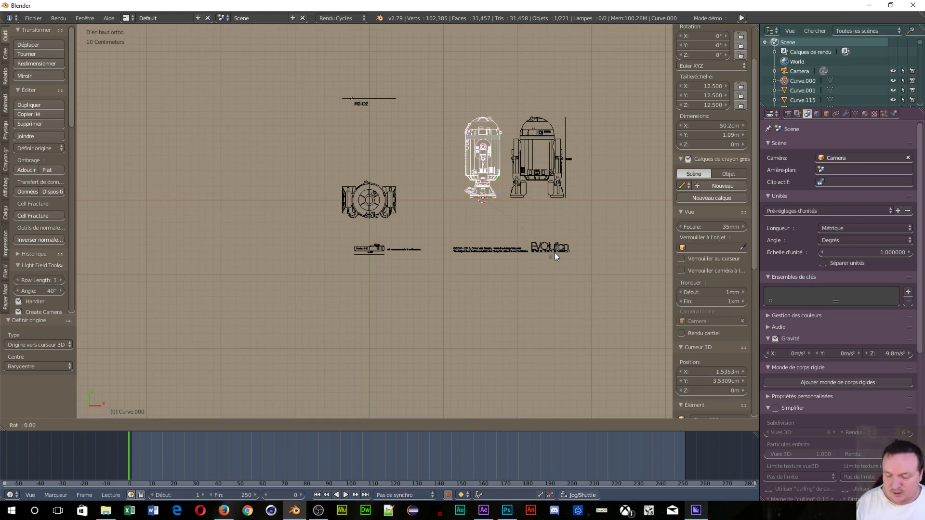
key("x")
key("9")
key("0")
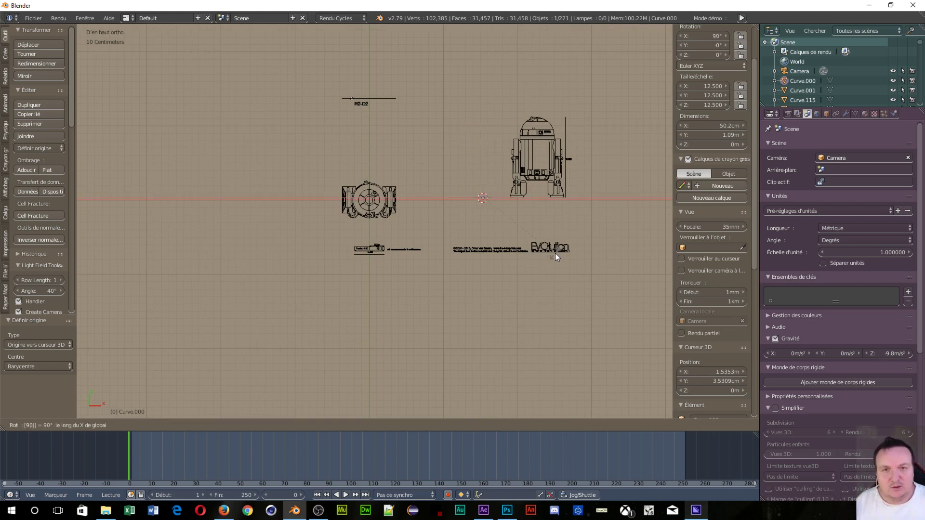
key("Return")
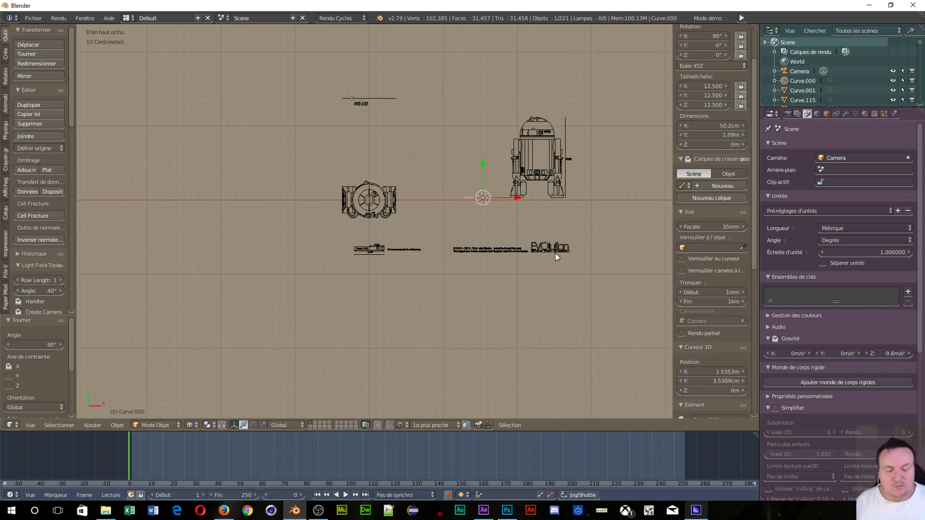
key("KP_3")
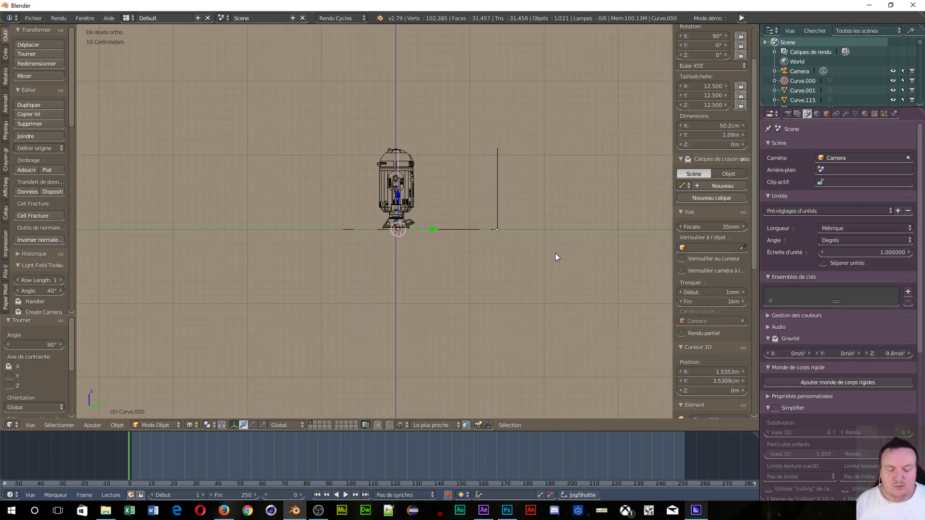
key("KP_1")
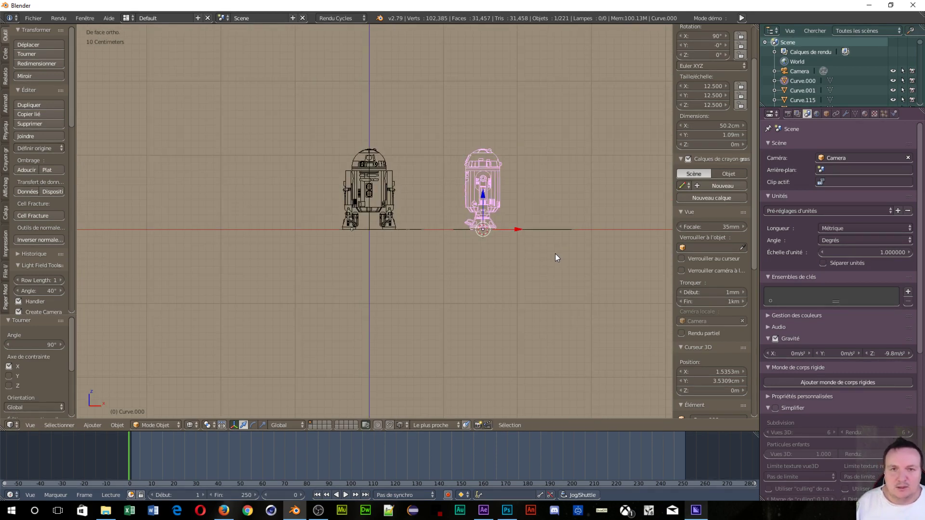
Rotate Curve.000 90° about Z, then a further 180° (rz180) to 270°.
key("r")
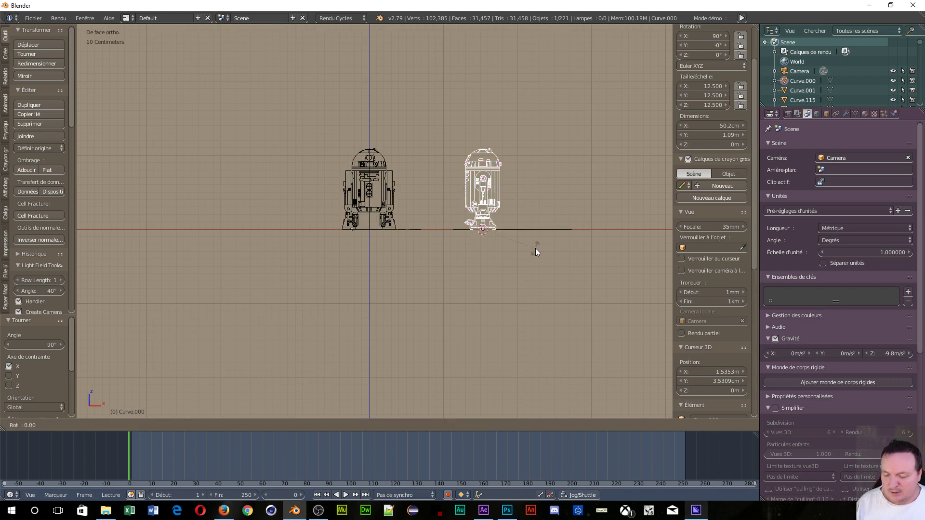
key("z")
key("9")
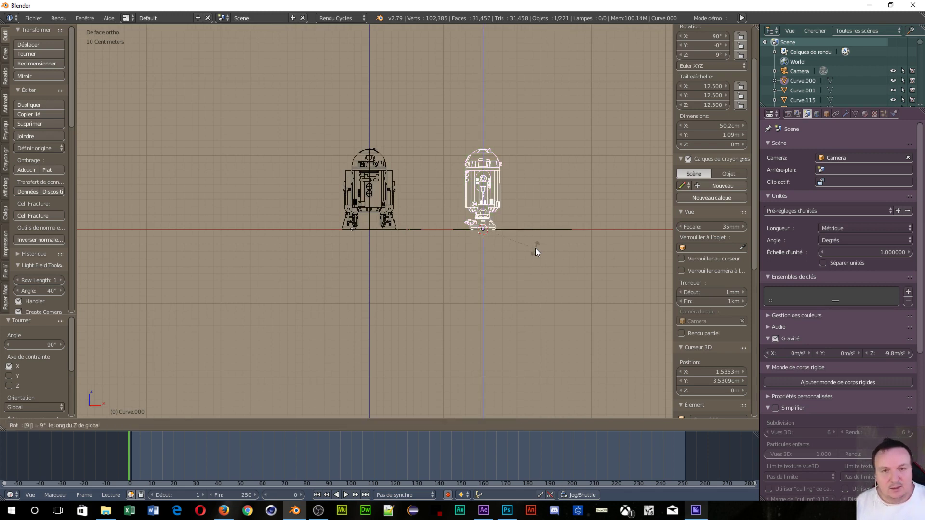
key("0")
key("Return")
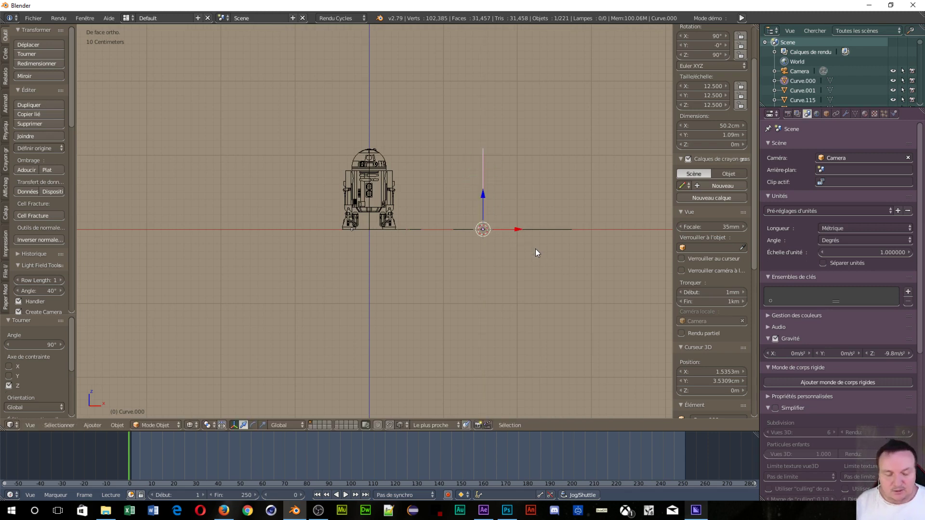
key("KP_3")
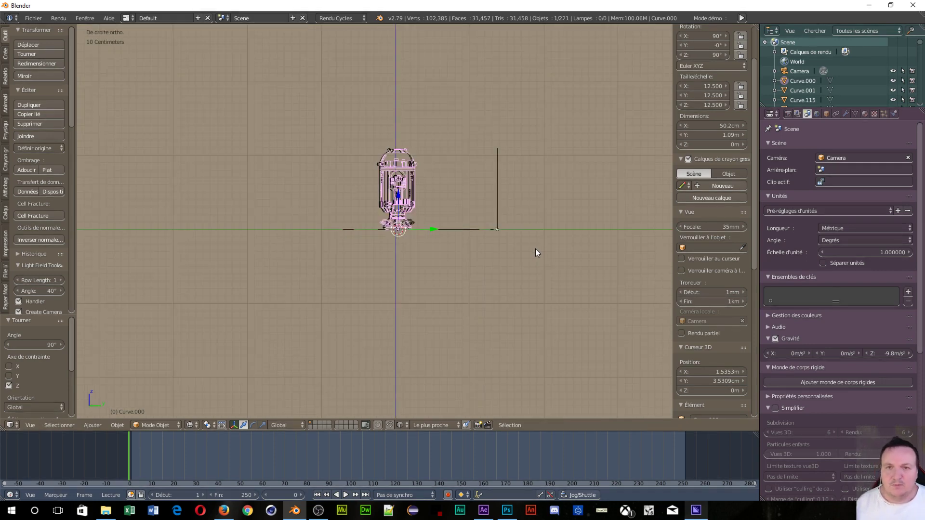
scroll(514, 346, "up", 4)
scroll(493, 324, "up", 3)
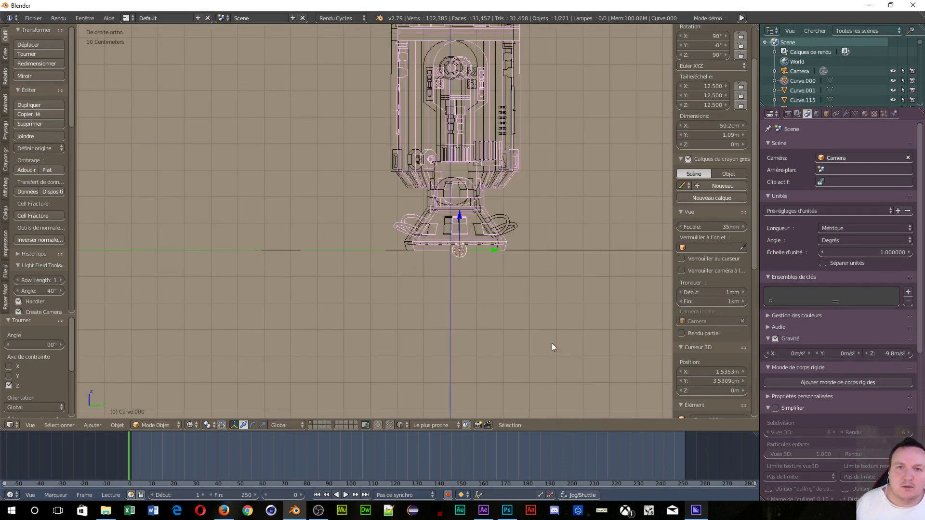
middle_click_drag(591, 309, 492, 368, "shift")
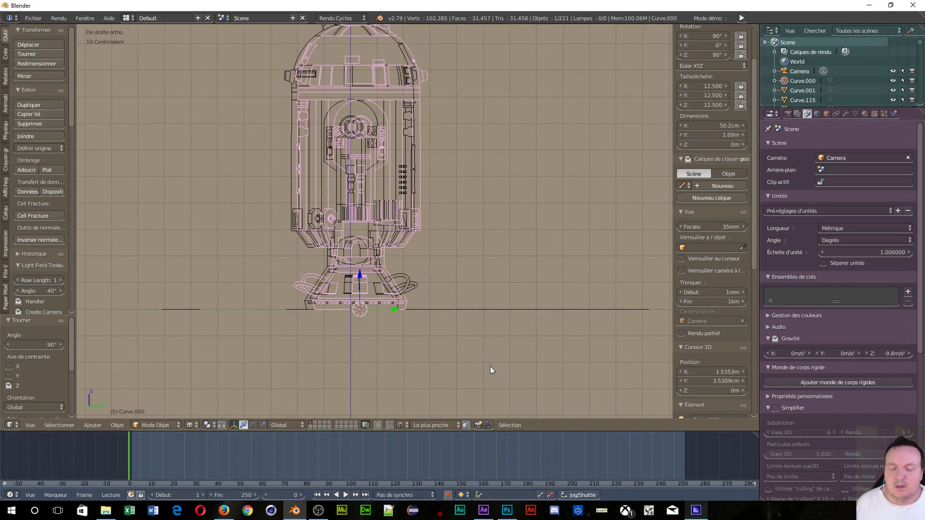
type("r")
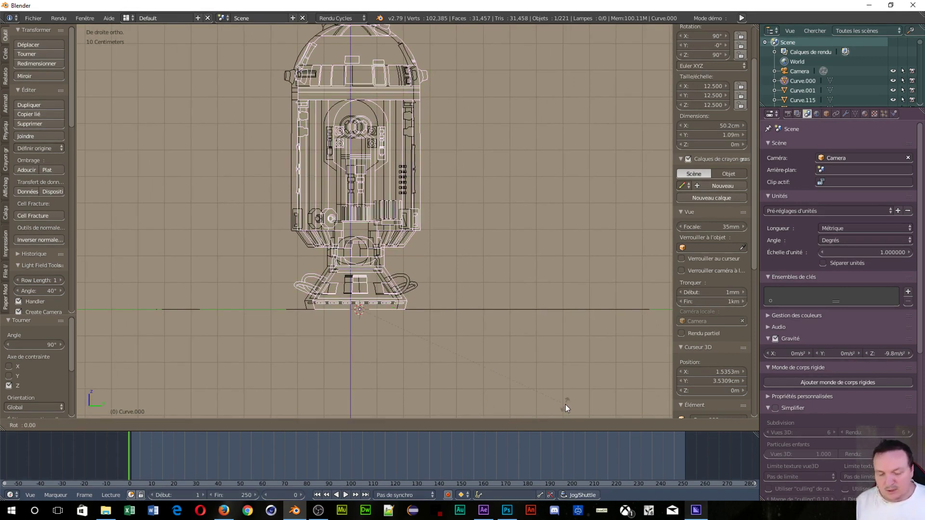
type("z180")
key("Return")
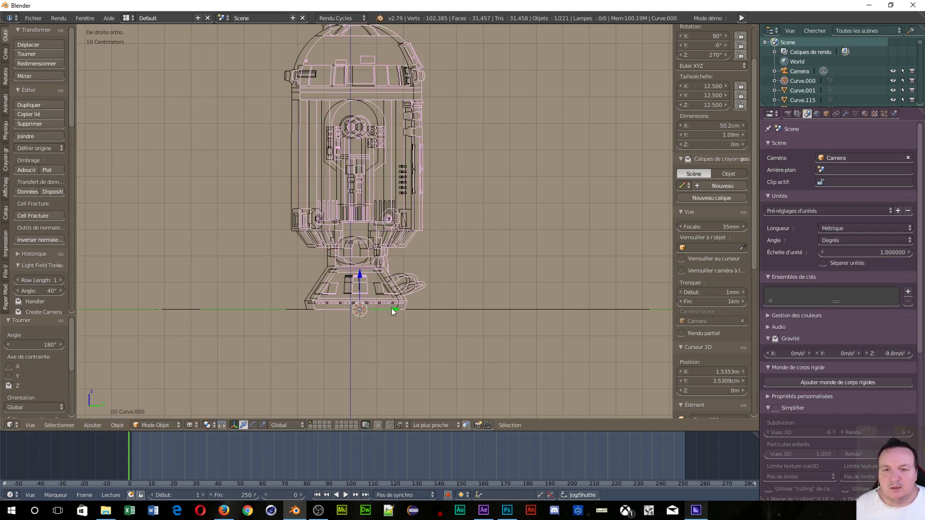
Shift Curve.000 -1.64mm along Y onto the origin and select the vertical reference line.
left_click_drag(392, 309, 385, 316)
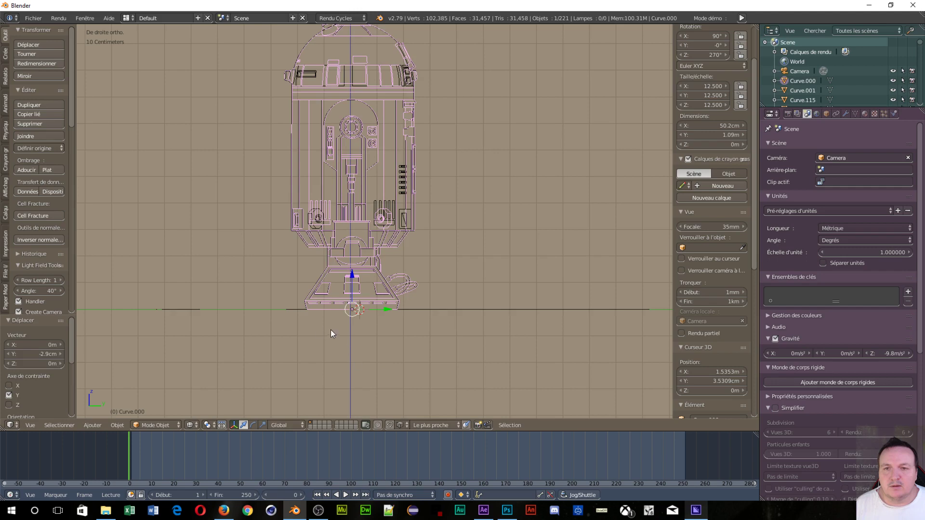
scroll(266, 263, "up", 2)
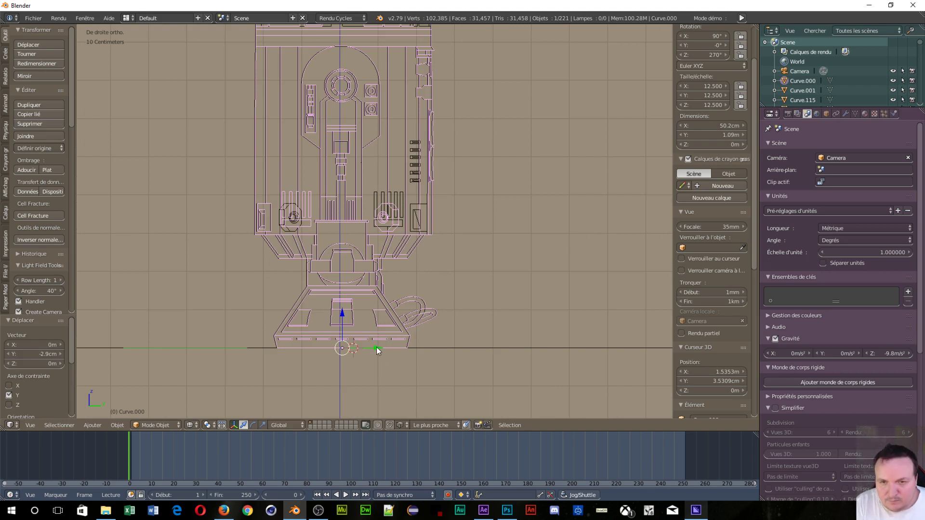
left_click_drag(376, 347, 356, 355)
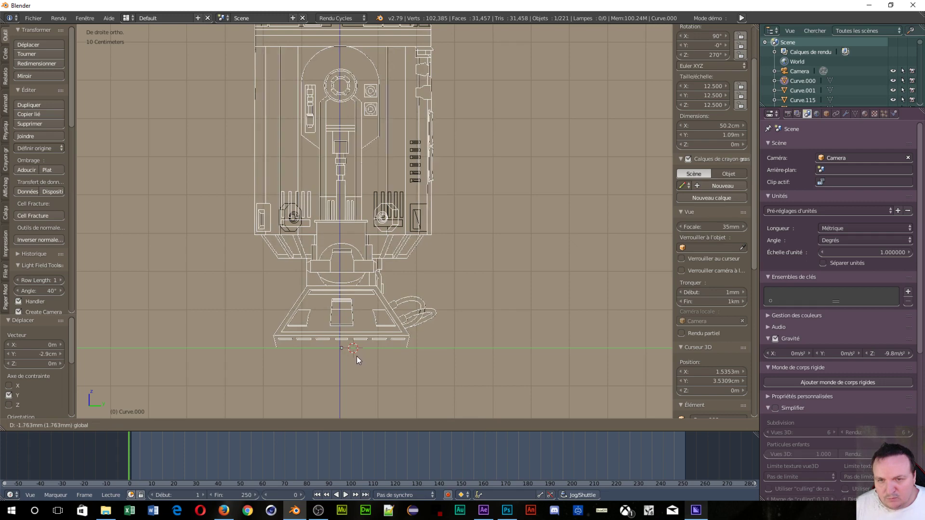
left_click(357, 357)
scroll(374, 283, "down", 1)
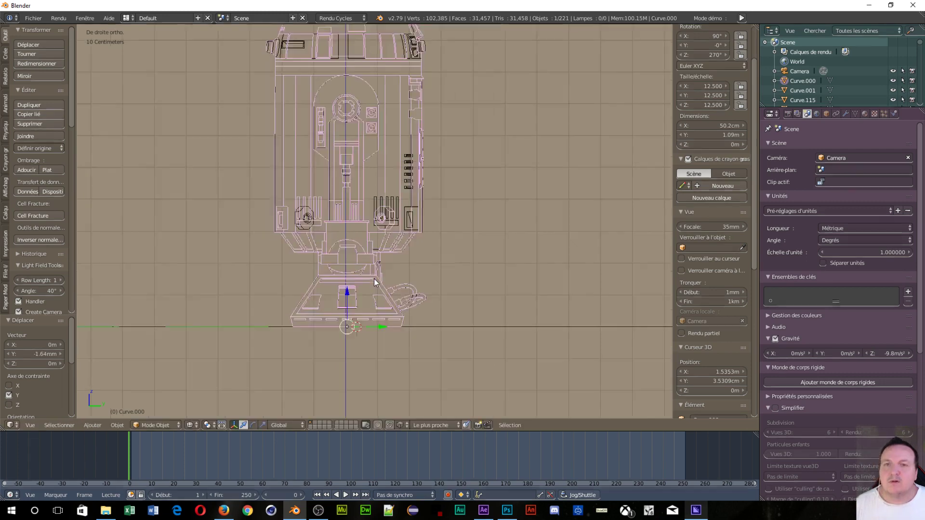
scroll(374, 282, "down", 2)
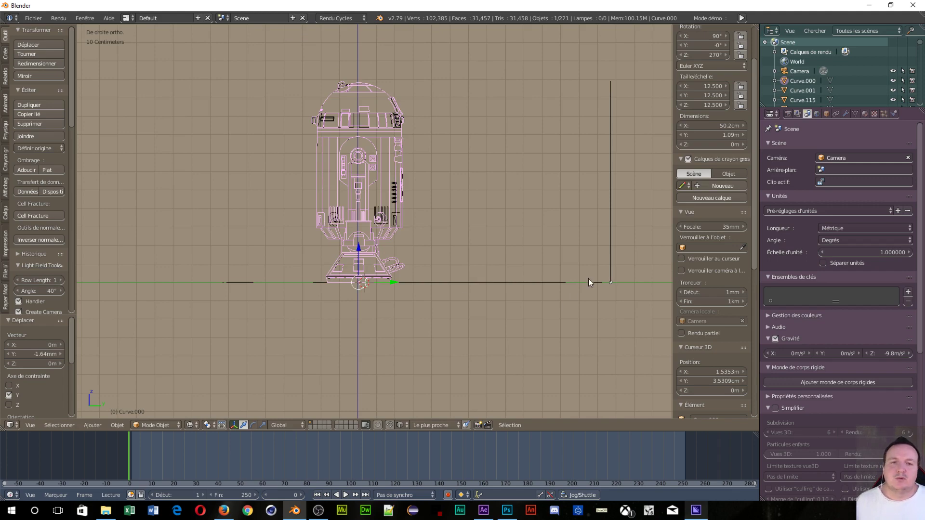
right_click(607, 220)
key("KP_1")
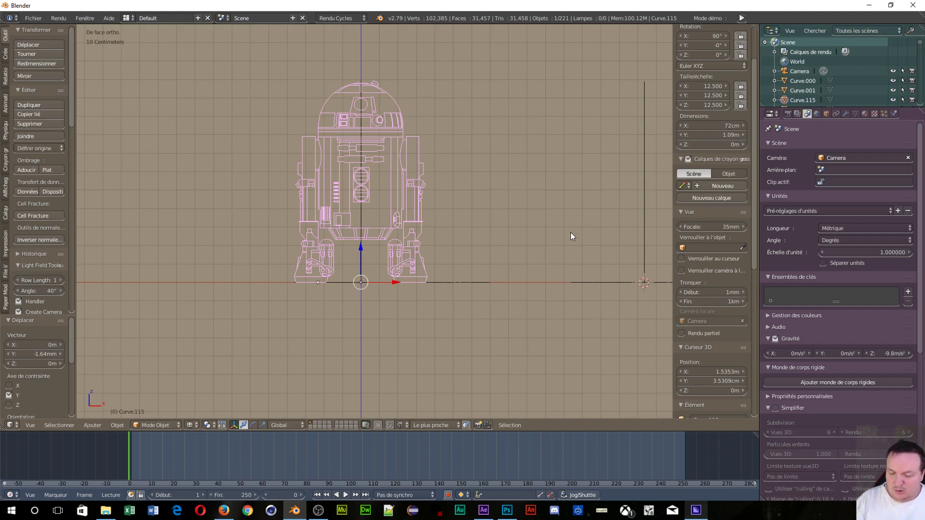
key("KP_7")
scroll(568, 220, "down", 2)
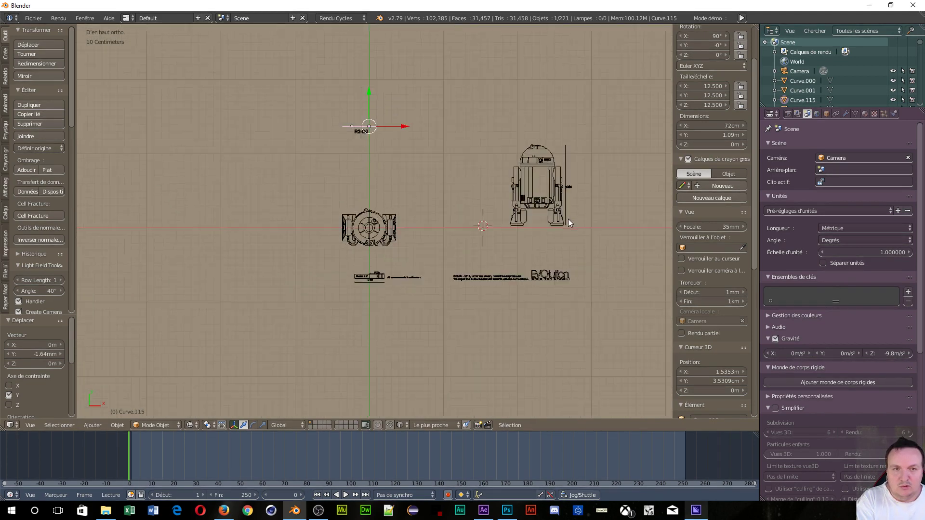
right_click(514, 199)
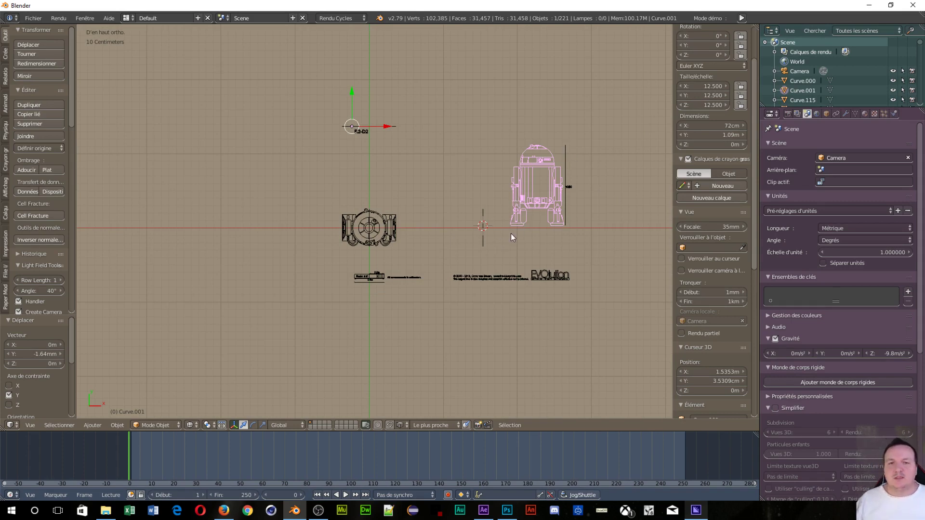
right_click(565, 191)
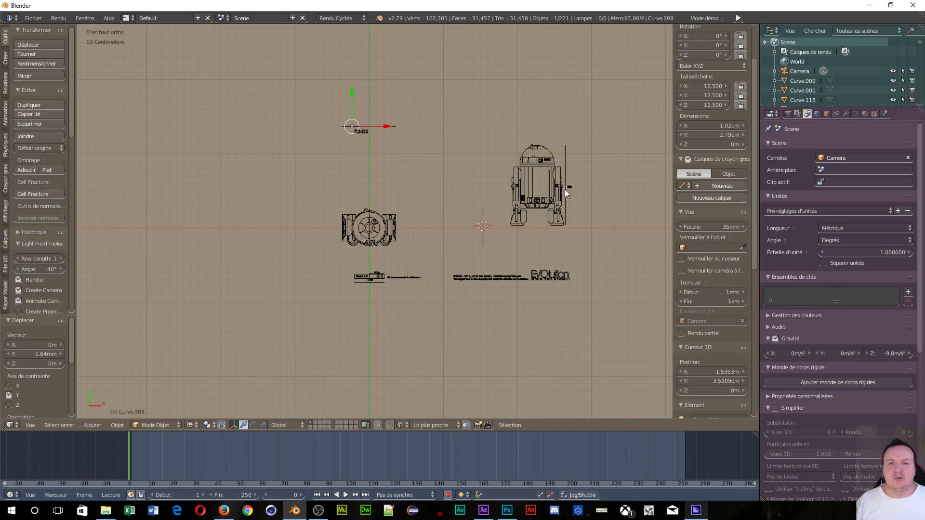
right_click(542, 160)
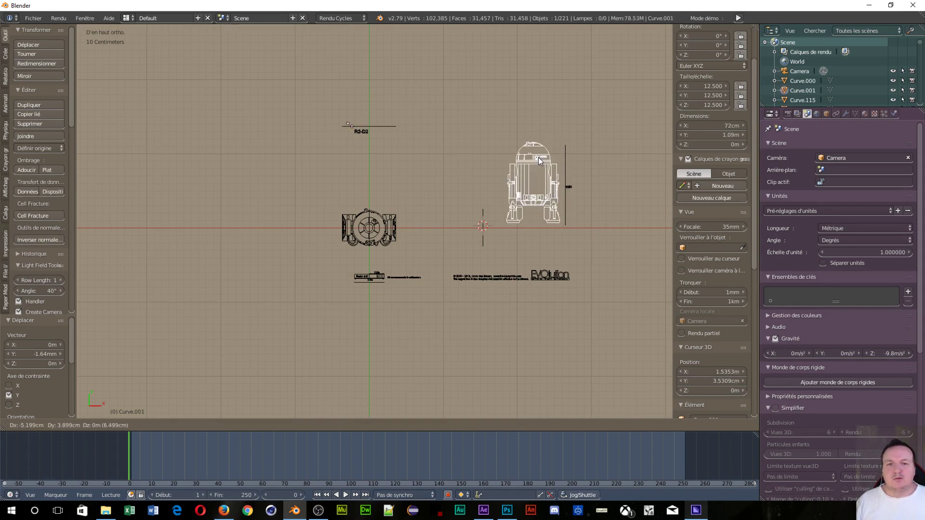
right_click(542, 160)
scroll(601, 227, "up", 3)
mouse_move(601, 227)
middle_mouse_down()
mouse_move(645, 164)
mouse_move(178, 135)
mouse_move(209, 209)
mouse_move(78, 175)
mouse_move(498, 164)
mouse_move(386, 177)
mouse_move(392, 131)
mouse_move(426, 145)
mouse_move(538, 148)
mouse_move(566, 161)
mouse_move(321, 205)
mouse_move(154, 129)
mouse_move(652, 143)
mouse_move(669, 199)
mouse_move(320, 168)
mouse_move(458, 137)
mouse_move(381, 112)
mouse_move(299, 177)
mouse_move(155, 195)
middle_mouse_up()
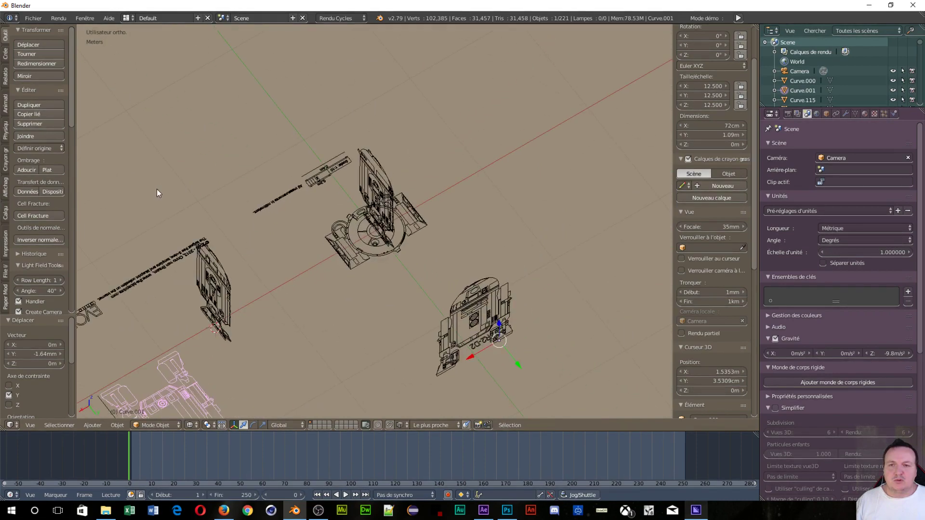
Slide the left R2-D2 drawing, Curve.202, along the X axis.
middle_click_drag(233, 191, 339, 164)
right_click(368, 188)
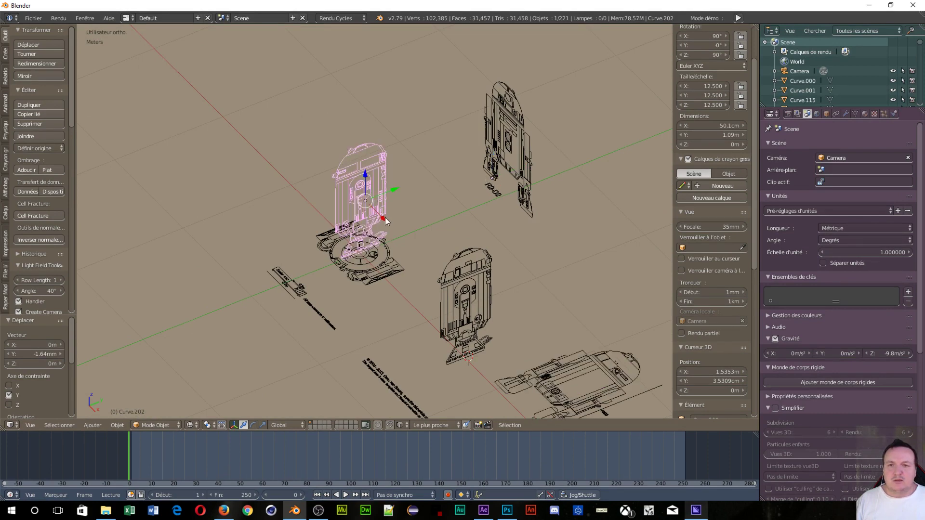
left_click_drag(384, 218, 304, 163)
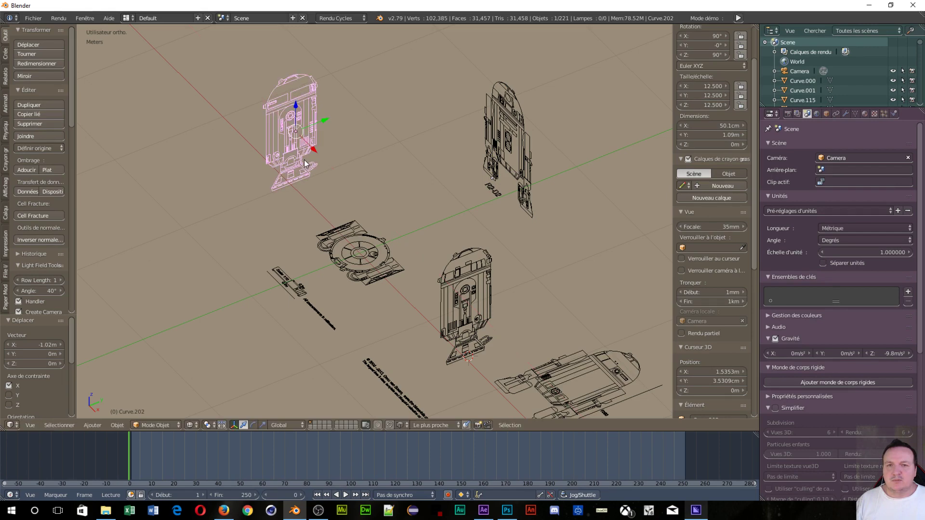
scroll(478, 346, "down", 2)
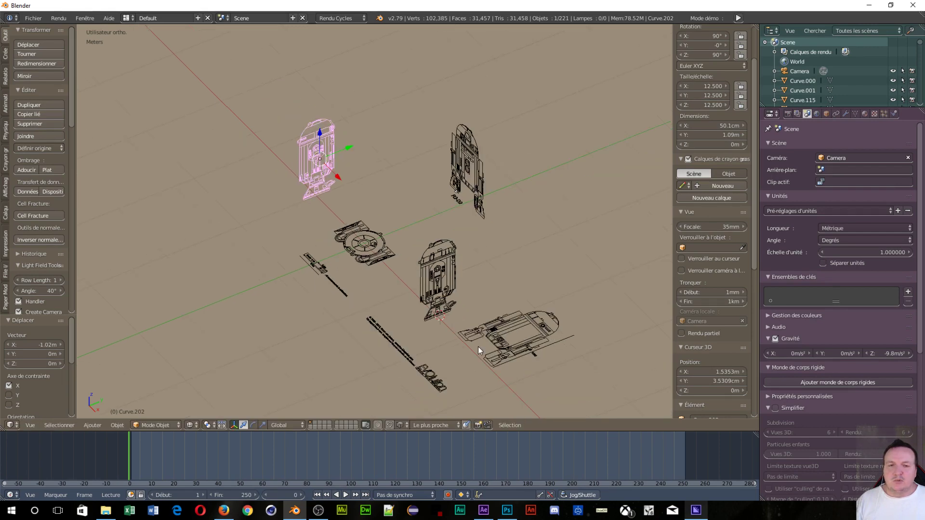
Centre the flat Curve.001 drawing's origin on its geometry and rotate it 90° about X.
right_click(505, 340)
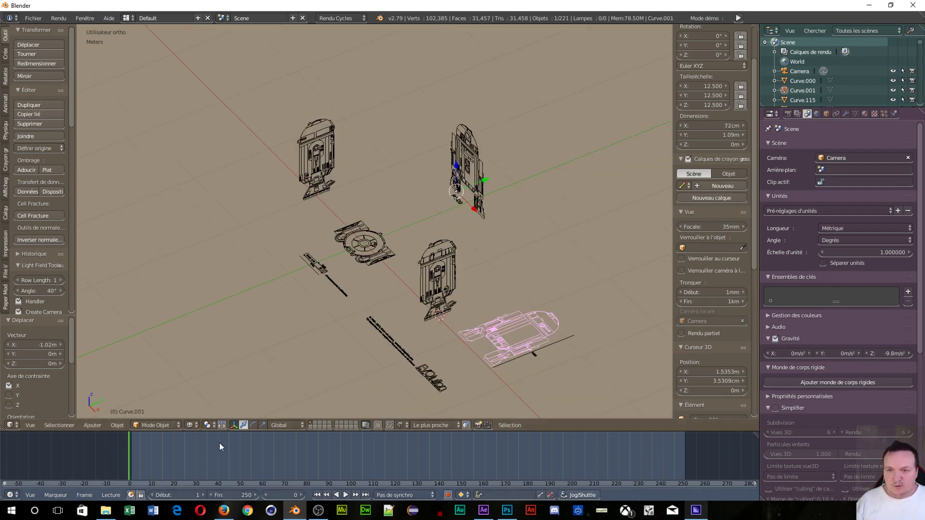
left_click(118, 425)
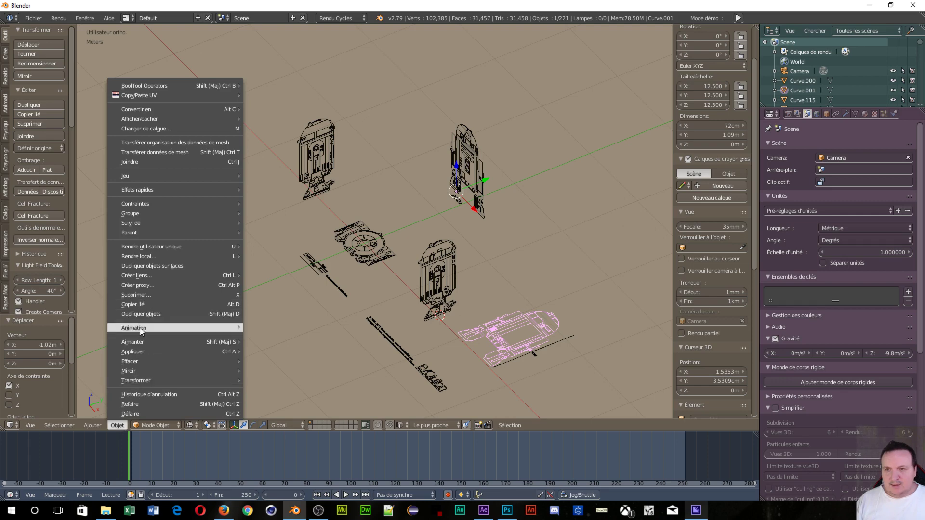
mouse_move(138, 380)
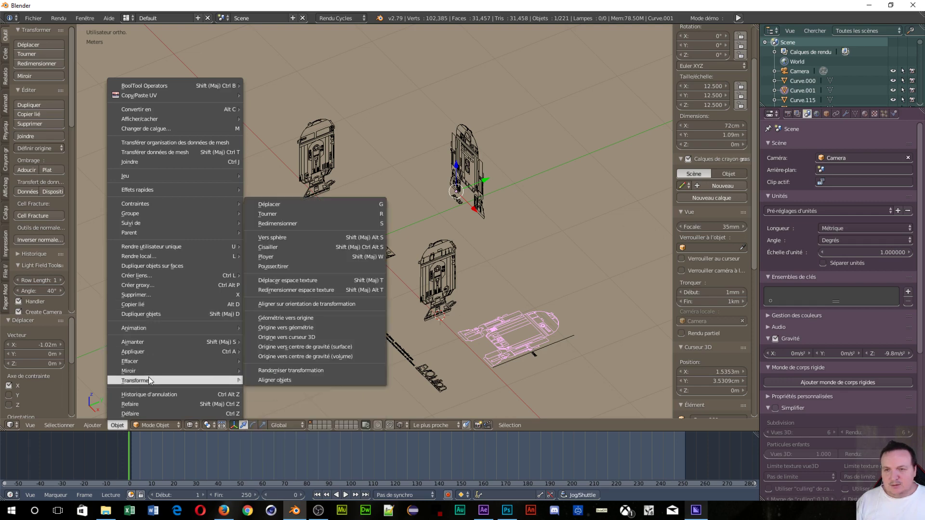
left_click(288, 329)
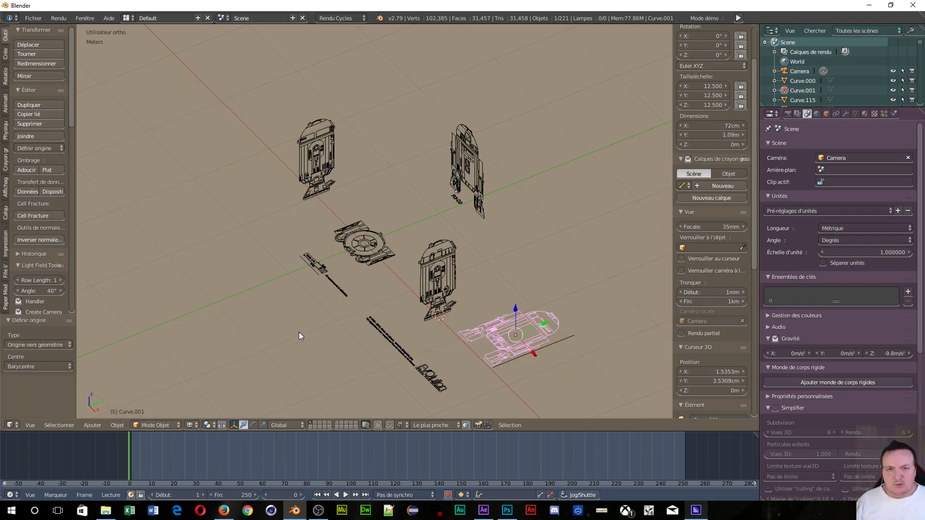
key("r")
key("x")
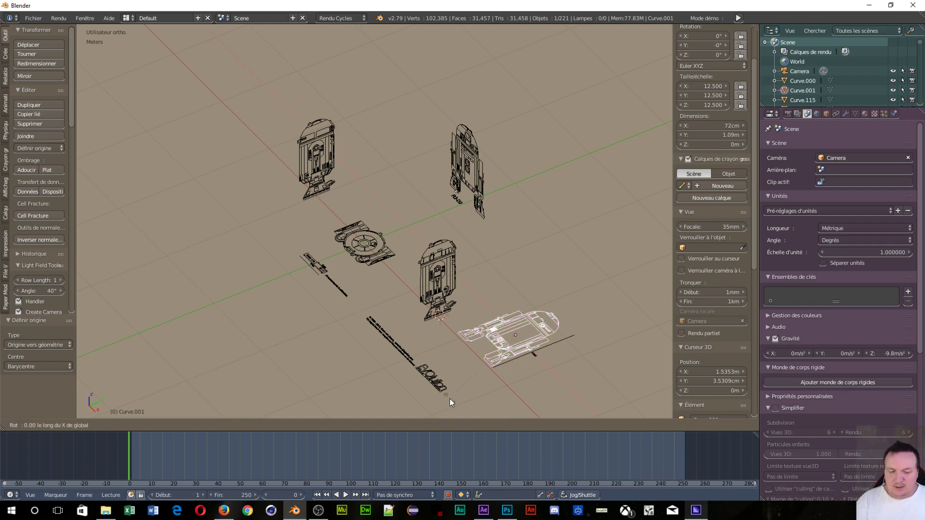
key("9")
key("0")
key("Return")
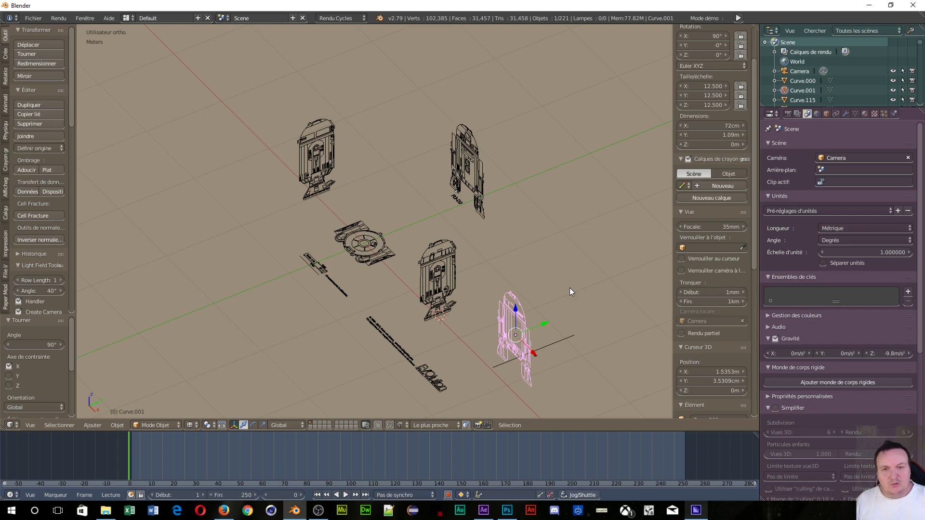
key("ctrl+KP_1")
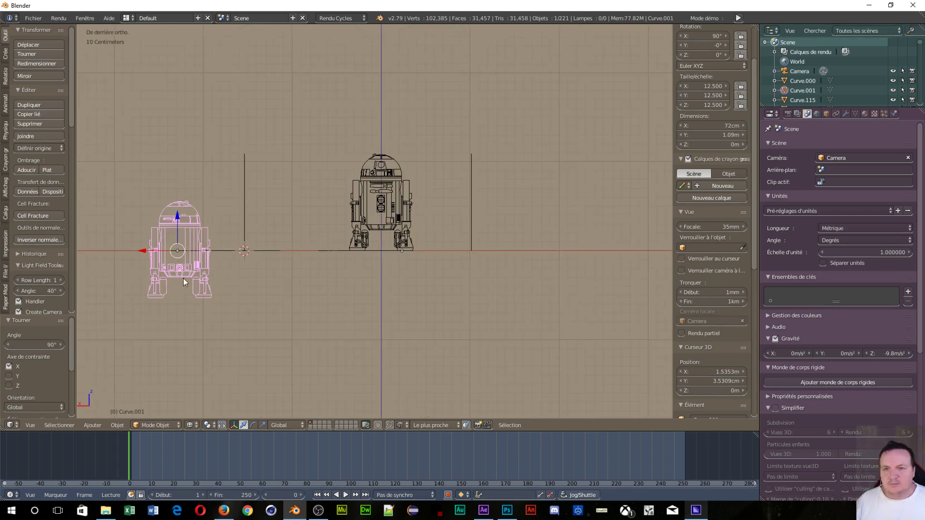
Lay the upright drawing over the other, nudging it 2.1 mm on X and 1.88 cm down on Z.
key("g")
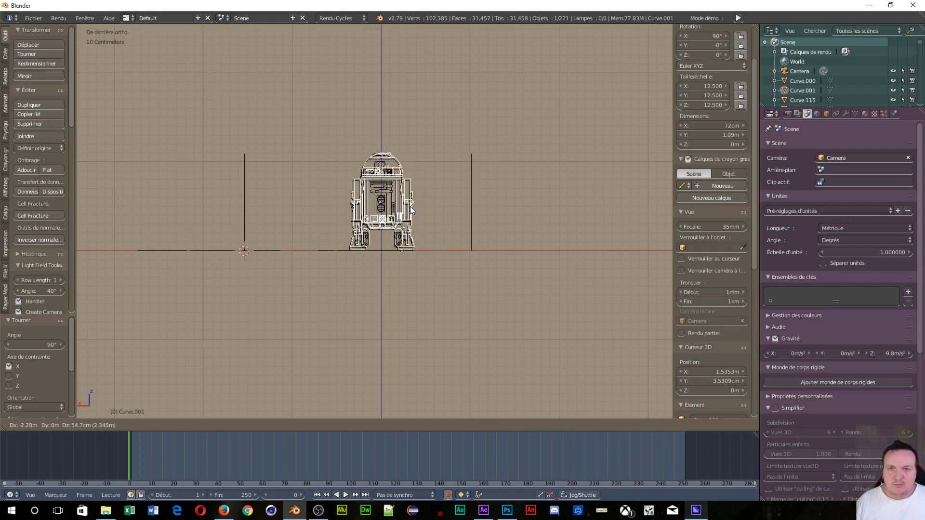
left_click(409, 206)
scroll(449, 275, "up", 5)
scroll(448, 275, "up", 4)
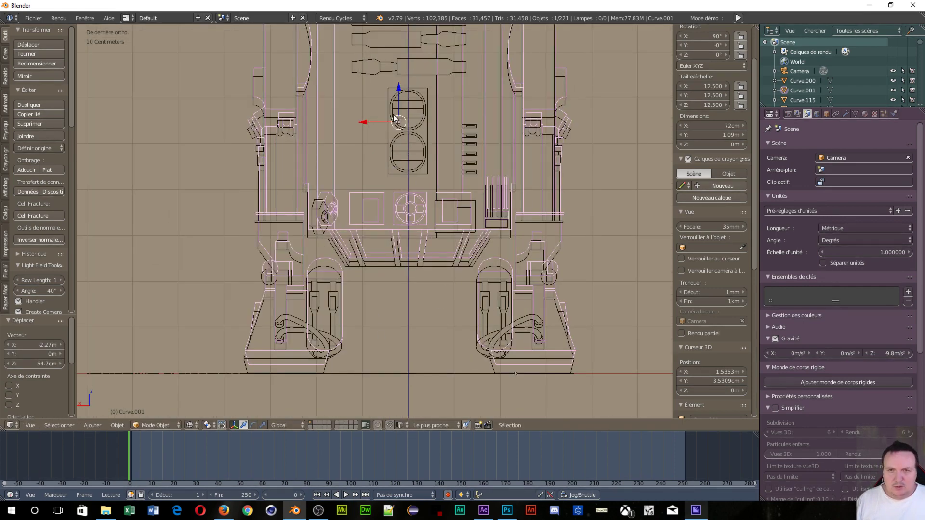
left_click_drag(398, 90, 396, 135, "shift")
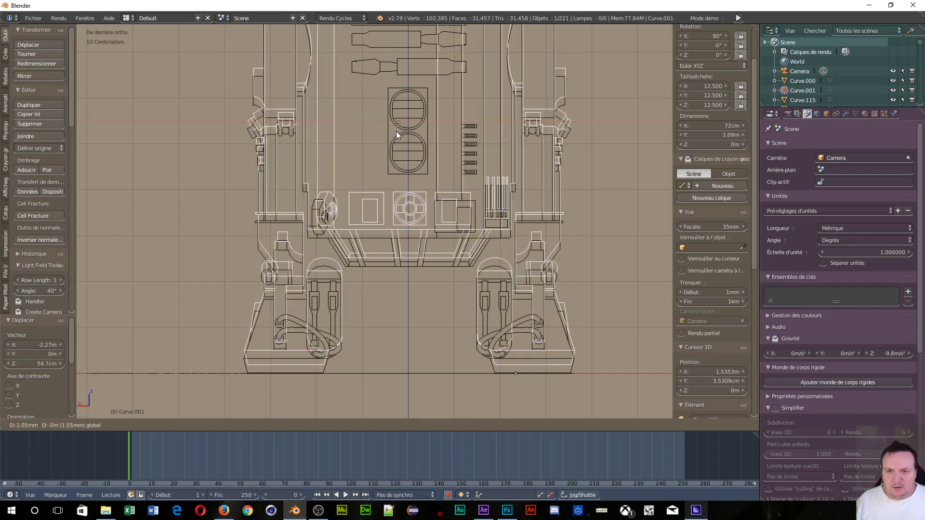
left_click_drag(395, 135, 396, 133, "shift")
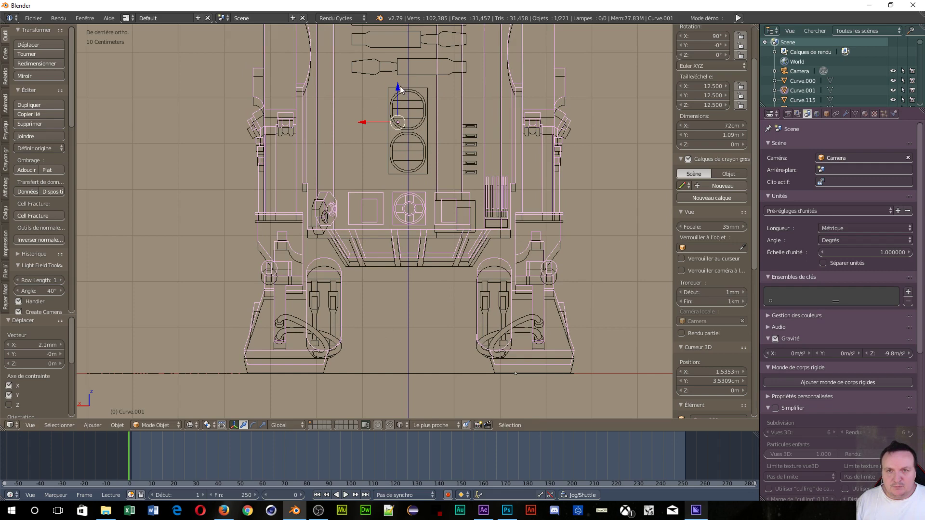
mouse_move(397, 86)
left_mouse_down("shift")
mouse_move(402, 407)
mouse_move(407, 378)
left_mouse_up("shift")
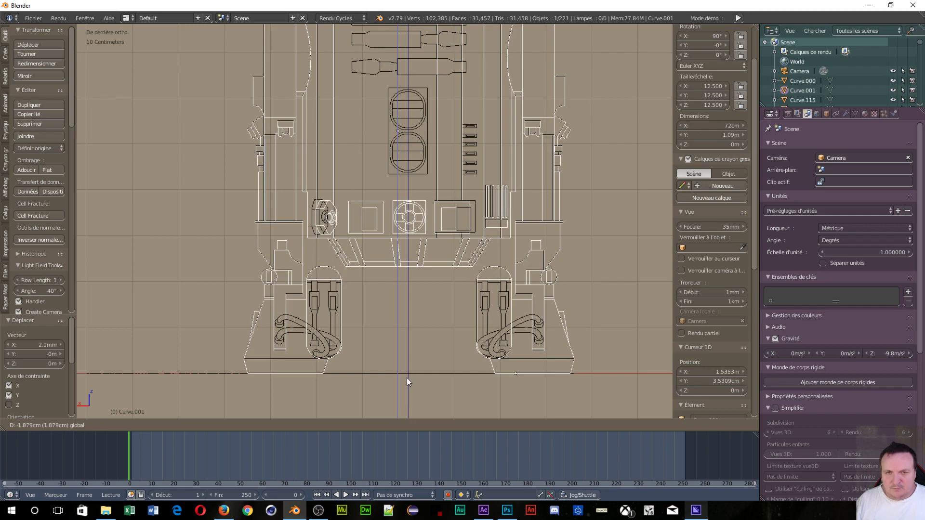
left_click(407, 378)
scroll(435, 265, "down", 5)
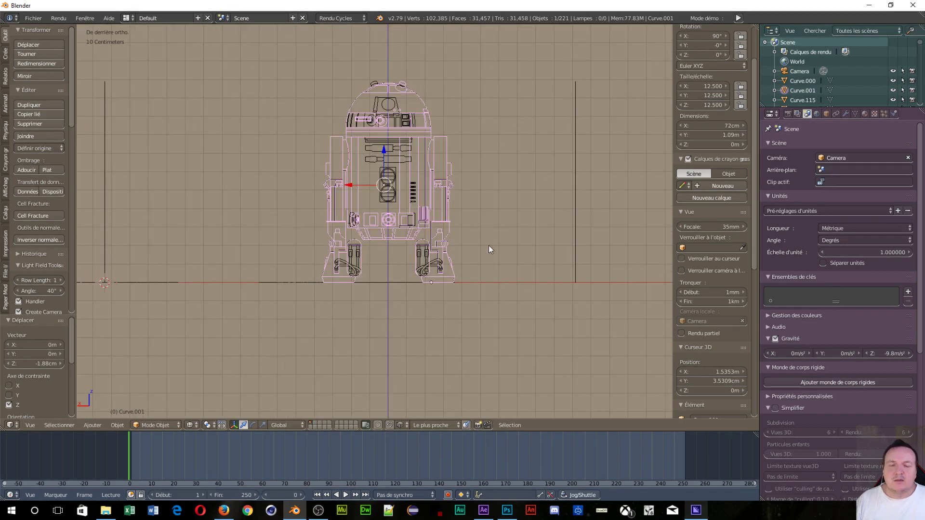
middle_click_drag(488, 249, 333, 289)
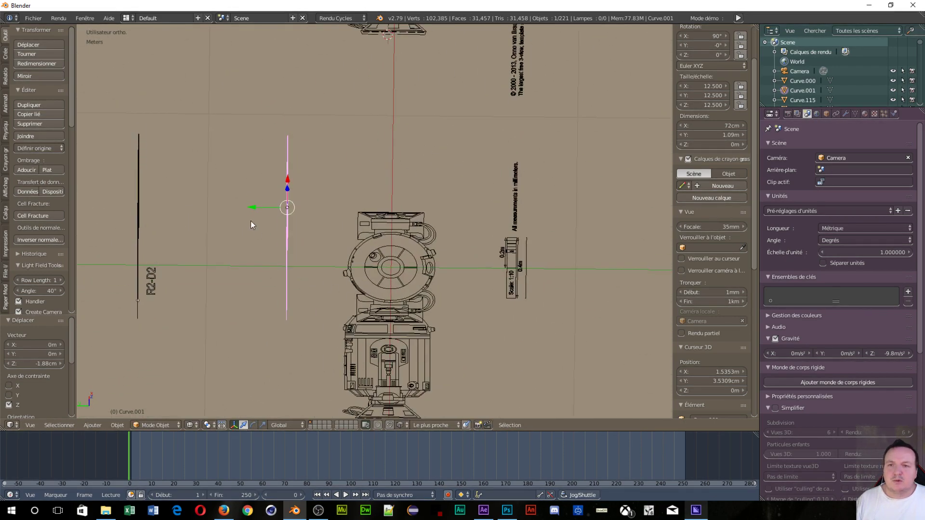
Move the upright drawing 1.64 m along Y and shift the R2-D2 label line along Y.
mouse_move(250, 207)
left_mouse_down()
mouse_move(532, 217)
mouse_move(563, 209)
left_mouse_up()
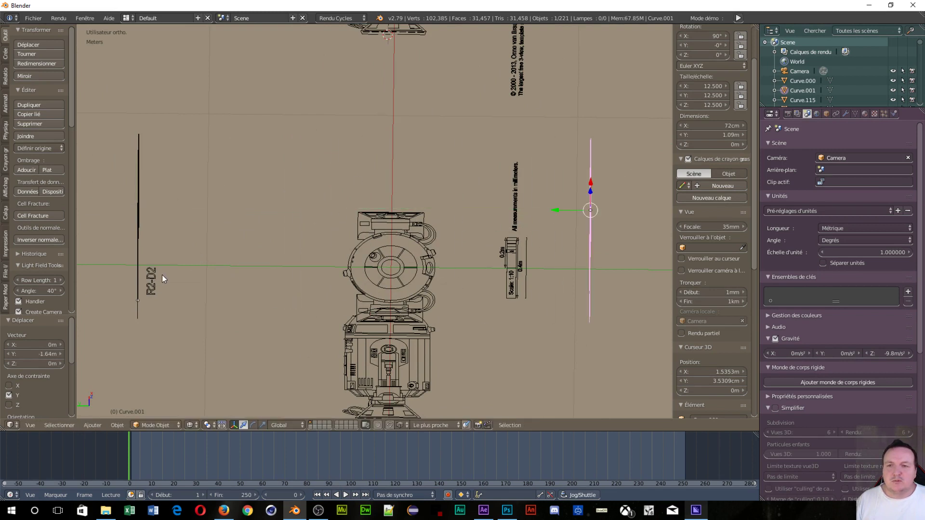
scroll(162, 275, "down", 4)
right_click(264, 215)
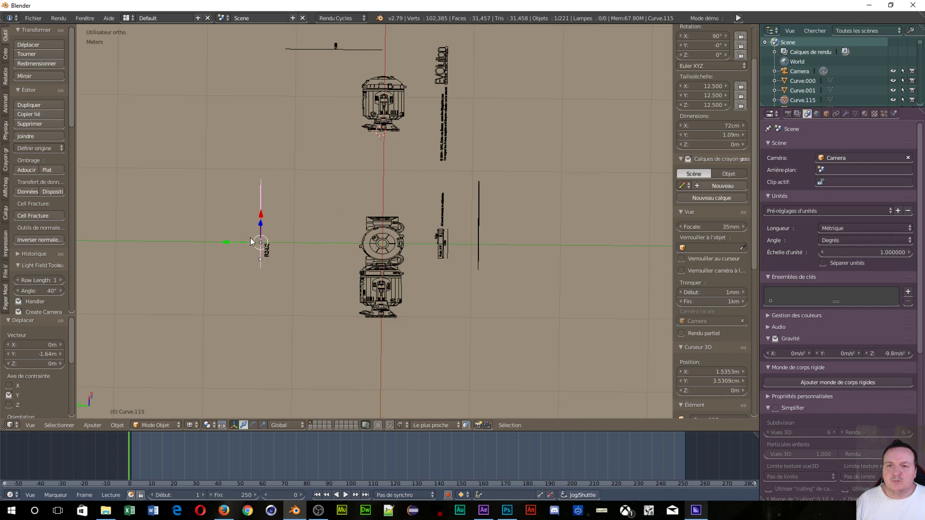
key("g")
key("y")
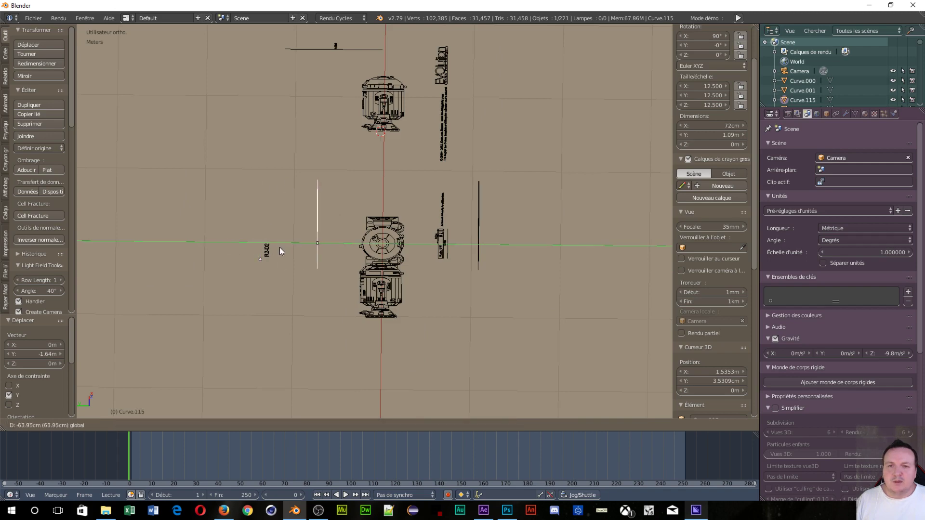
left_click(280, 247)
Slide side drawing Curve.000 -55.7 cm along X, then select the small label Curve.310.
mouse_move(290, 292)
middle_mouse_down()
mouse_move(422, 294)
mouse_move(323, 287)
middle_mouse_up()
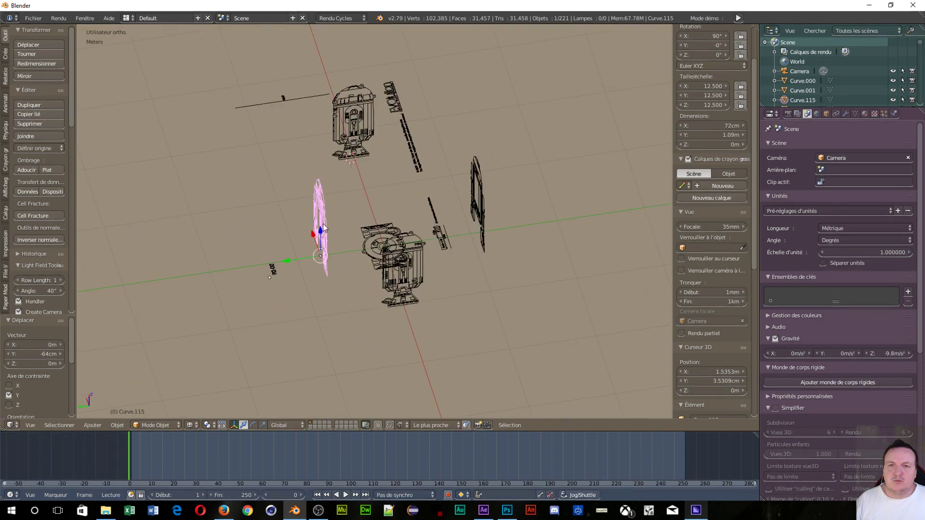
right_click(359, 112)
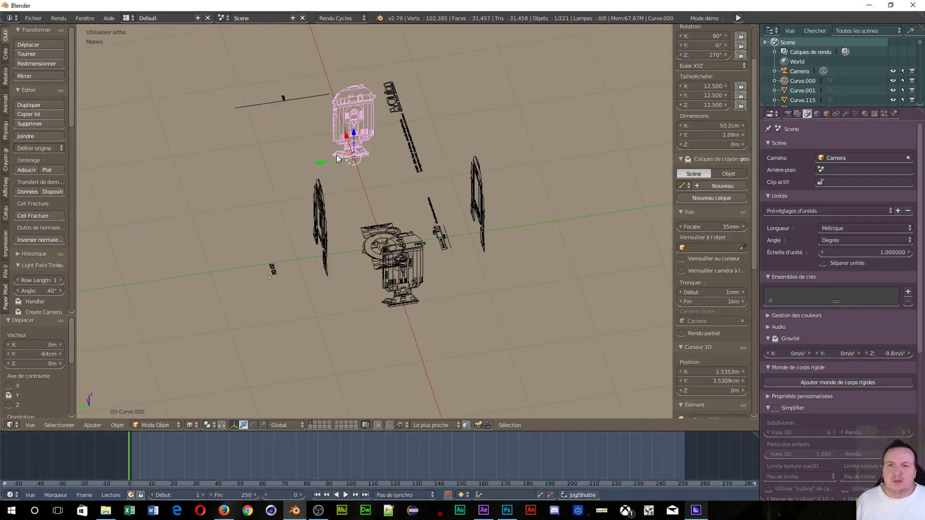
left_click_drag(347, 140, 362, 168)
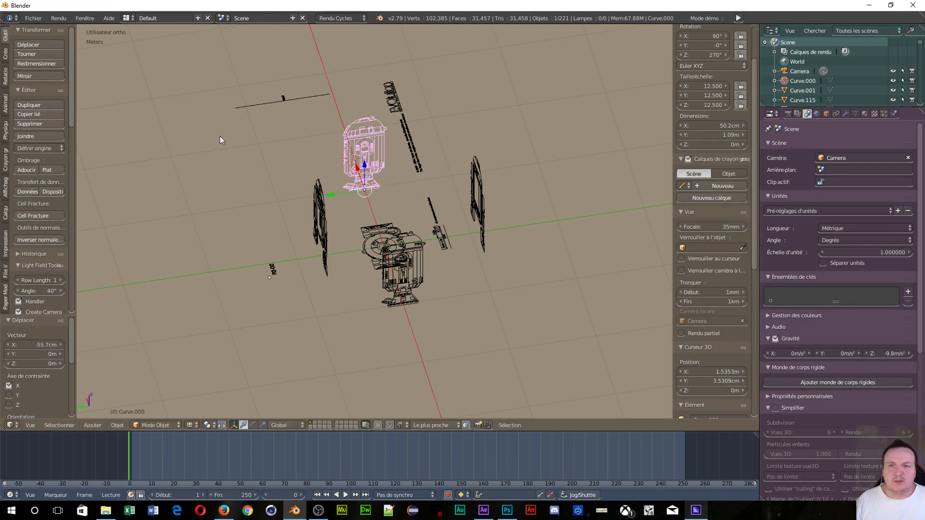
mouse_move(220, 139)
middle_mouse_down()
mouse_move(314, 159)
mouse_move(137, 239)
middle_mouse_up()
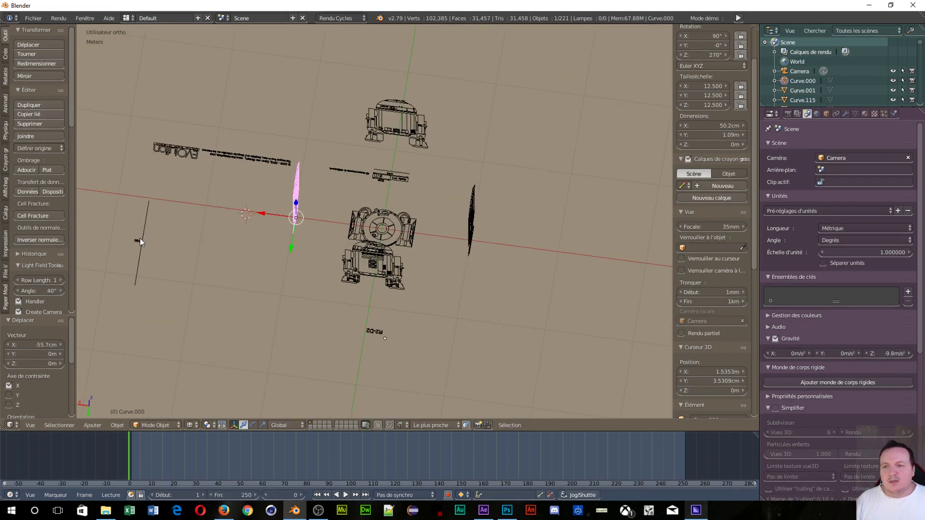
right_click(140, 238)
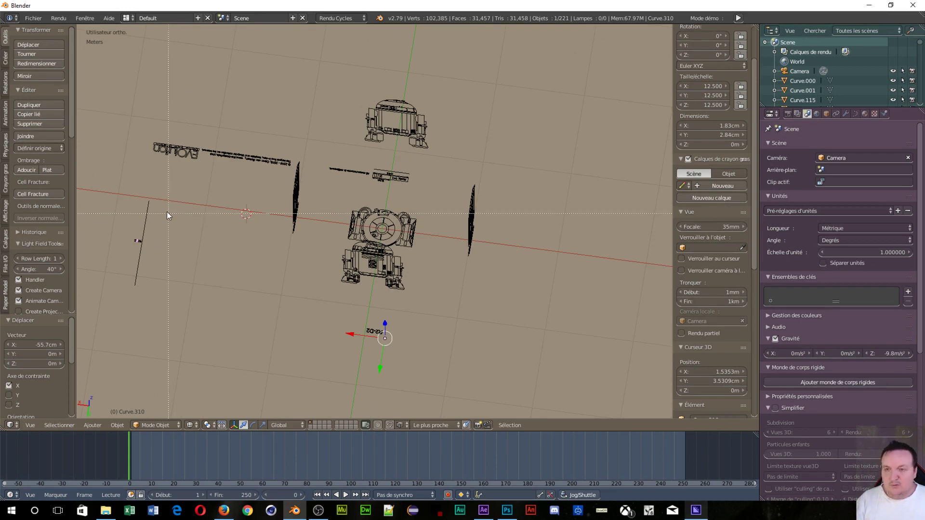
Box-select the thin line object and convert it from a curve to a mesh.
key("b")
left_click_drag(186, 314, 186, 314)
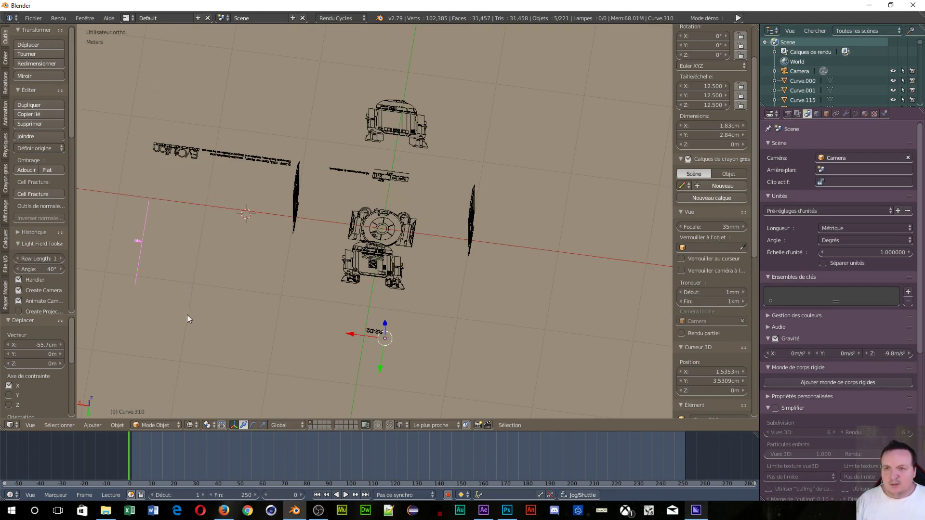
left_click(115, 426)
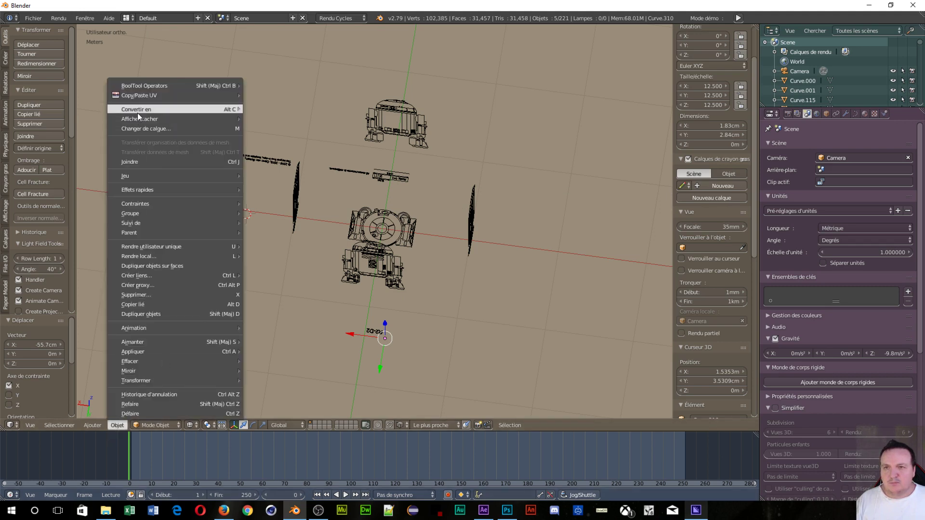
mouse_move(136, 109)
left_click(264, 119)
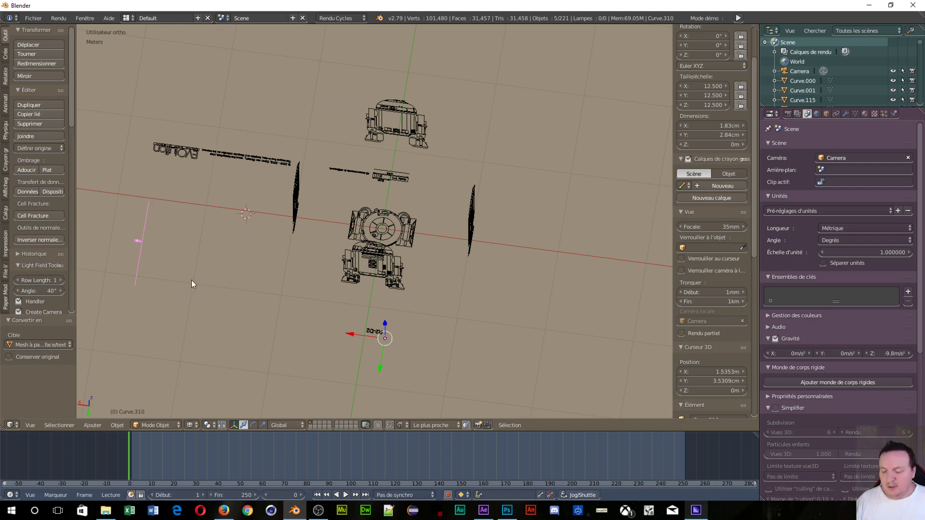
Centre its origin on its geometry and rotate it 90° about X, viewed from front orthographic.
middle_click_drag(192, 279, 174, 272)
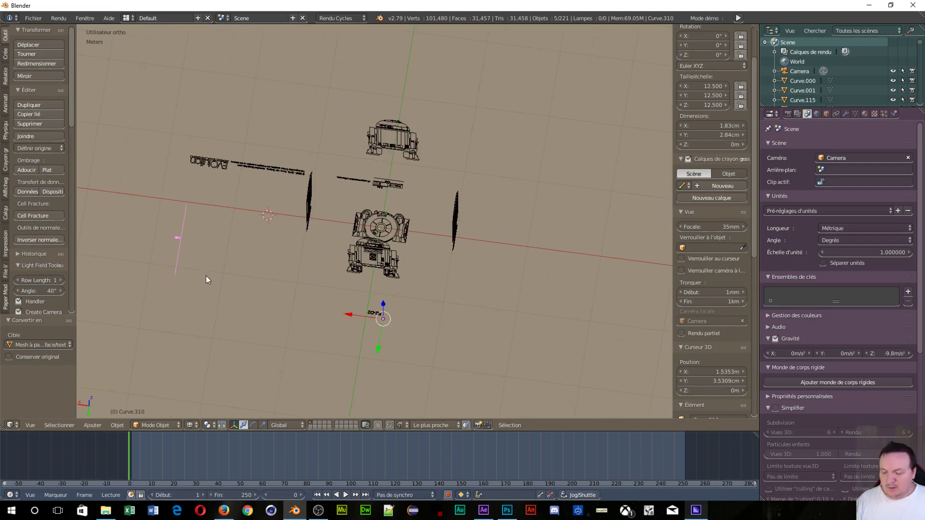
left_click(118, 425)
mouse_move(152, 342)
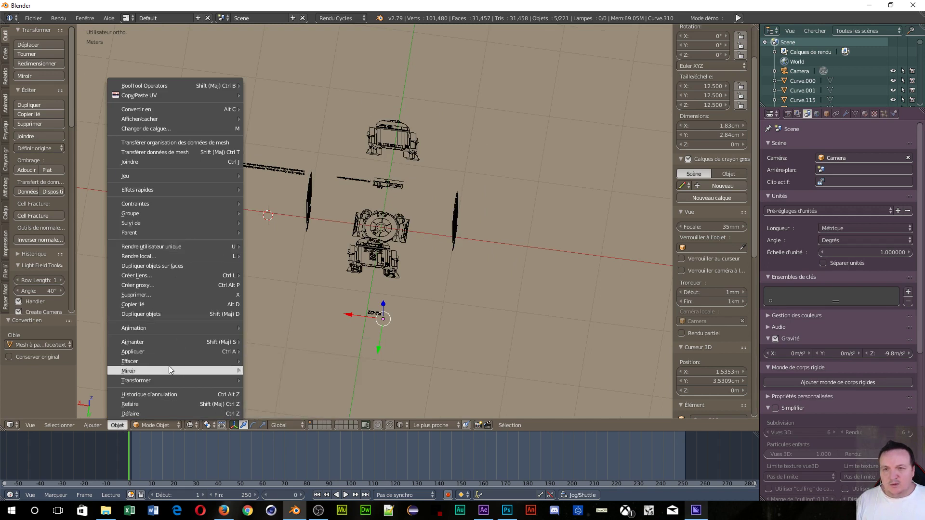
mouse_move(136, 380)
left_click(309, 329)
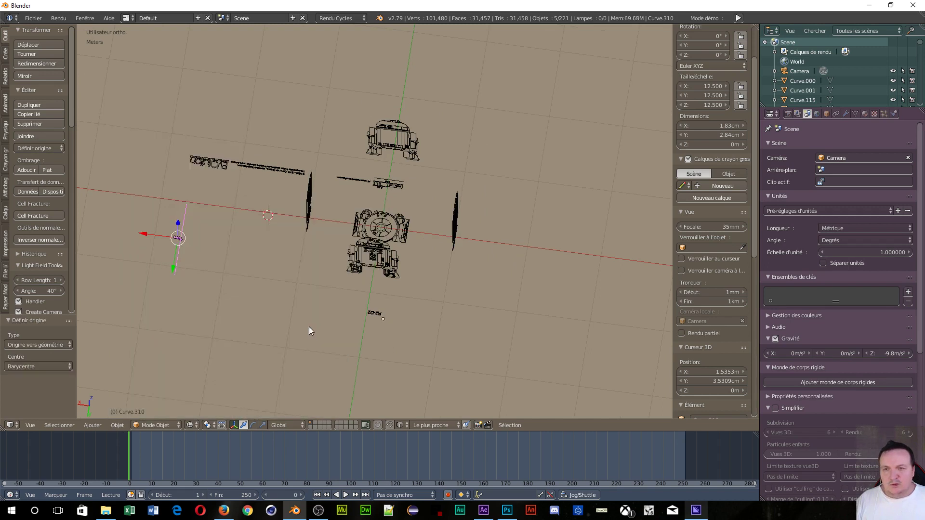
key("r")
type("x")
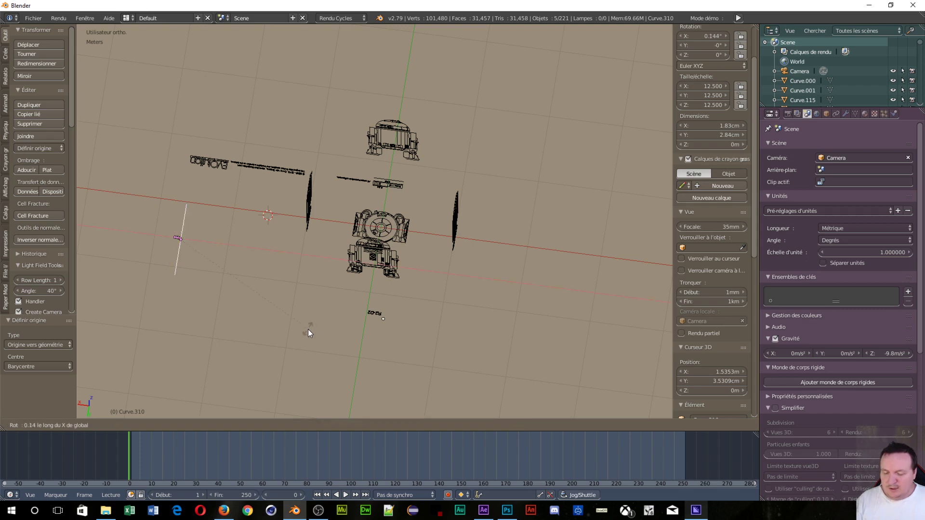
type("90")
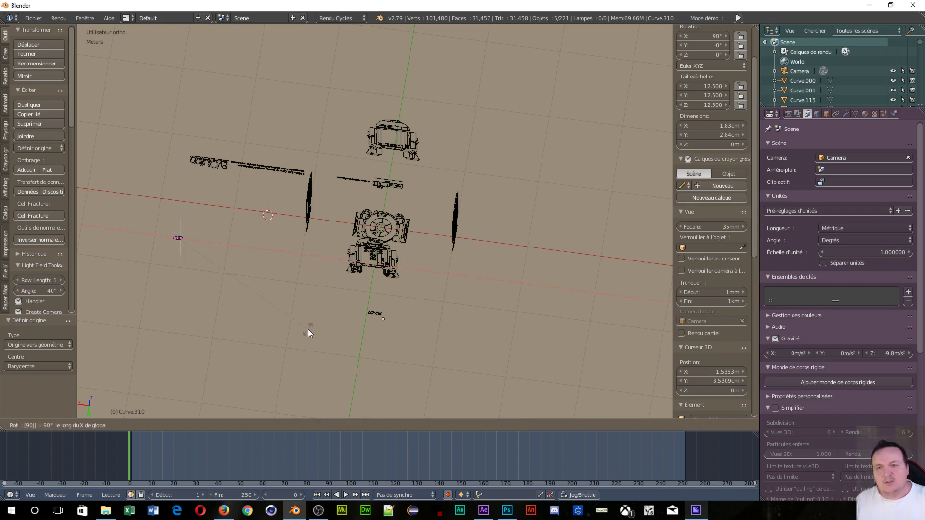
key("Return")
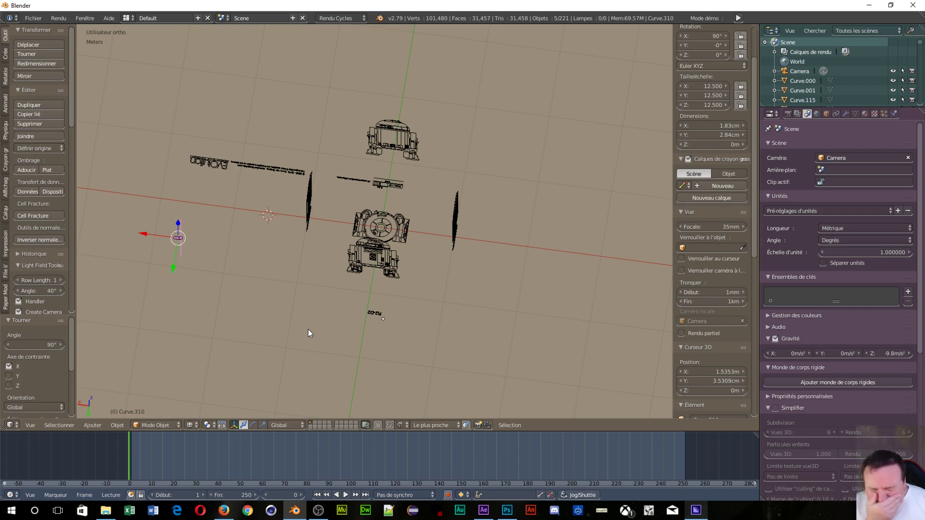
key("KP_1")
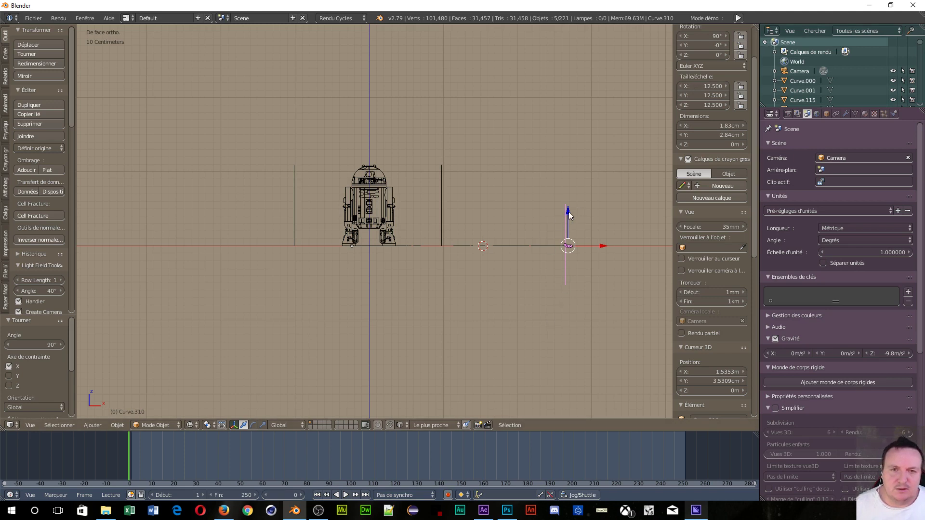
Raise the 1090 dimension curve along Z and slide it -1.81 m along X beside R2-D2.
left_click_drag(564, 213, 566, 172)
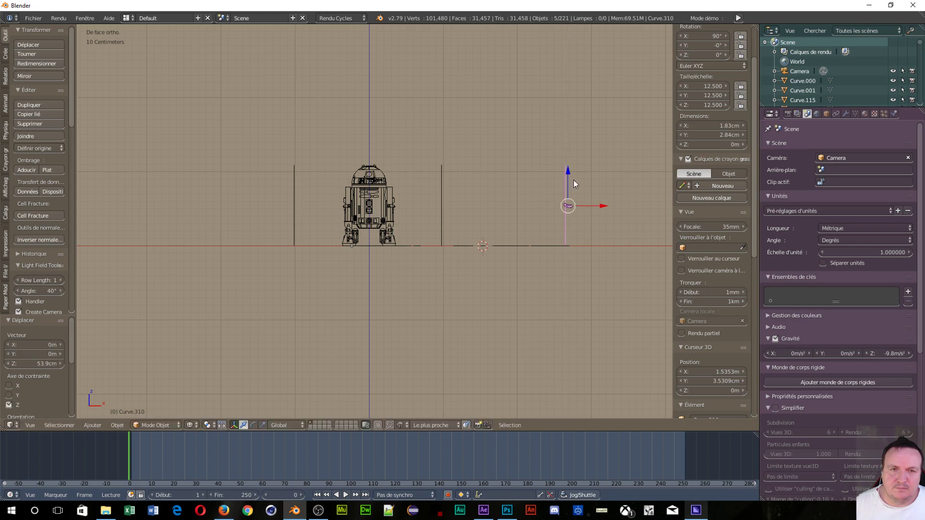
left_click(570, 309)
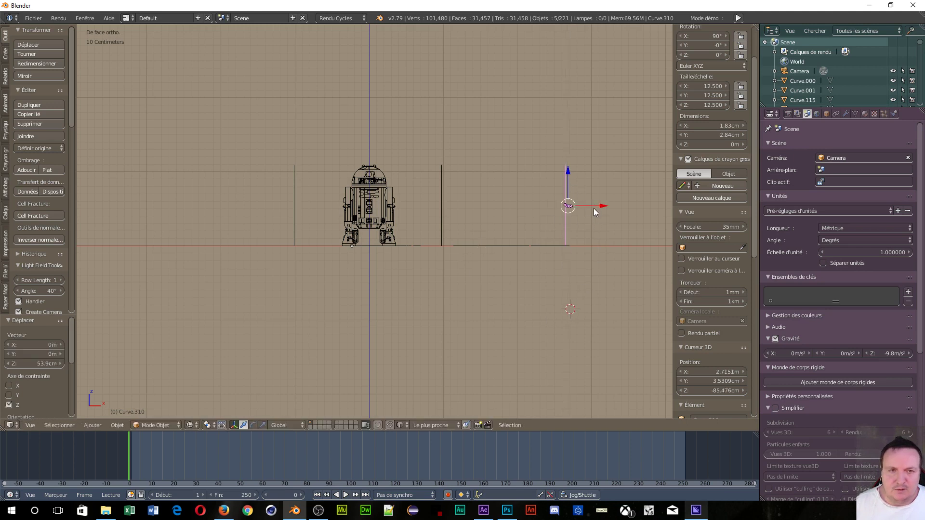
left_click_drag(602, 206, 469, 223)
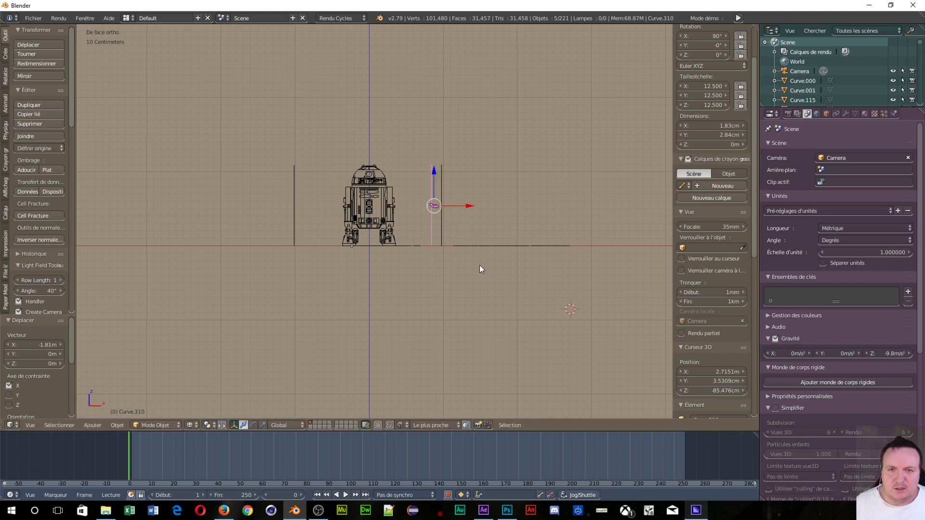
left_click(462, 300)
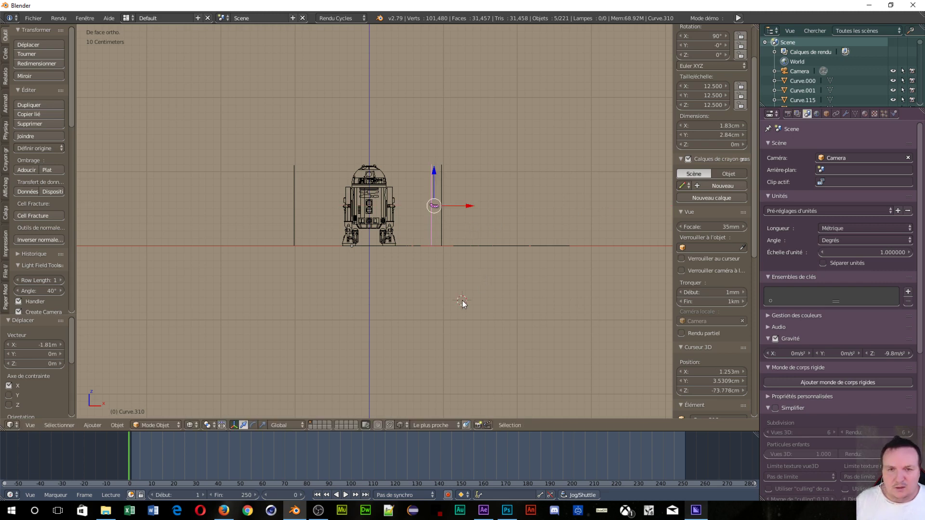
Deselect everything, zoom in on the 1090 measurement, and select the tall vertical reference line.
key("a")
scroll(412, 253, "up", 1)
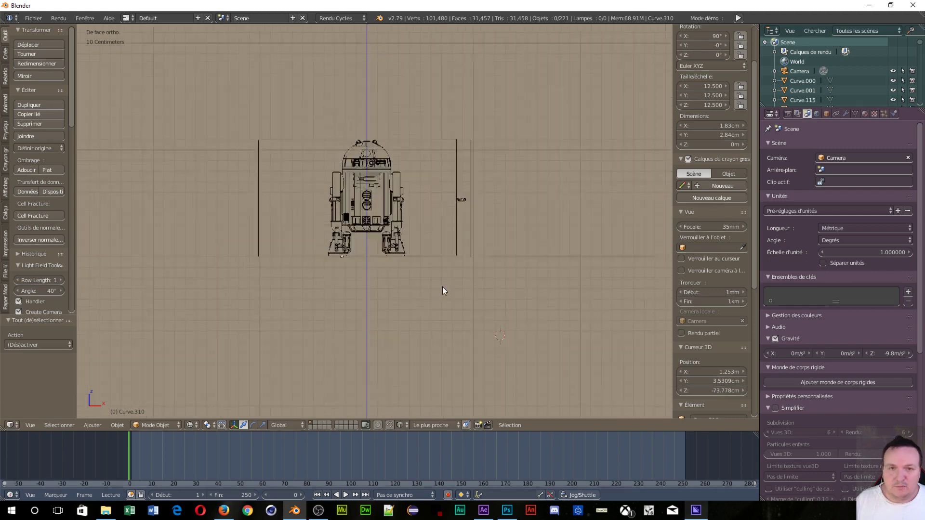
scroll(442, 286, "up", 6)
scroll(579, 202, "up", 3)
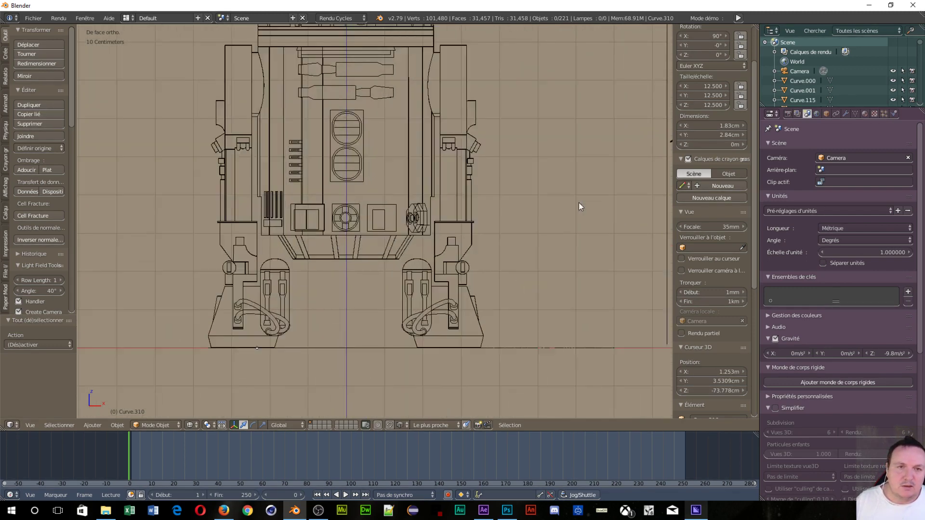
scroll(580, 202, "up", 1)
mouse_move(580, 202)
middle_mouse_down("shift")
mouse_move(388, 208)
mouse_move(269, 249)
middle_mouse_up("shift")
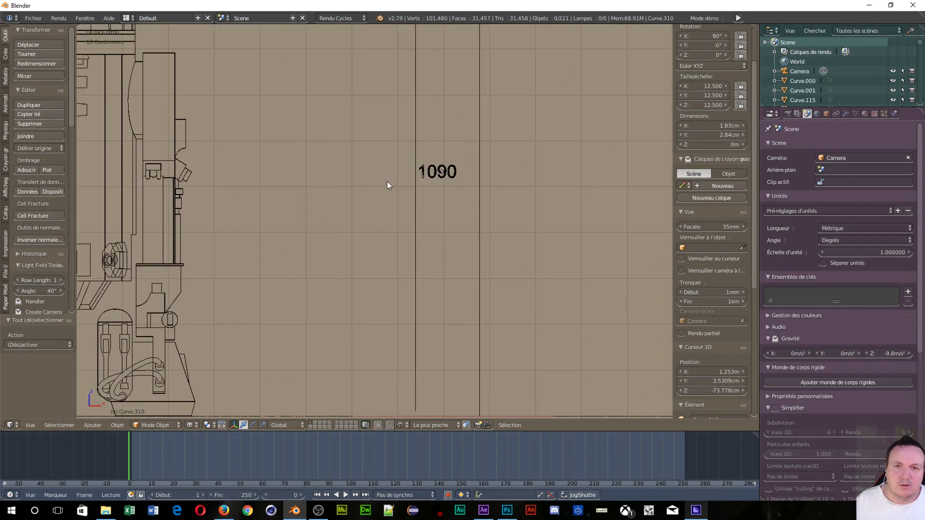
scroll(446, 188, "up", 2)
scroll(447, 188, "down", 2)
scroll(446, 188, "down", 4)
right_click(428, 193)
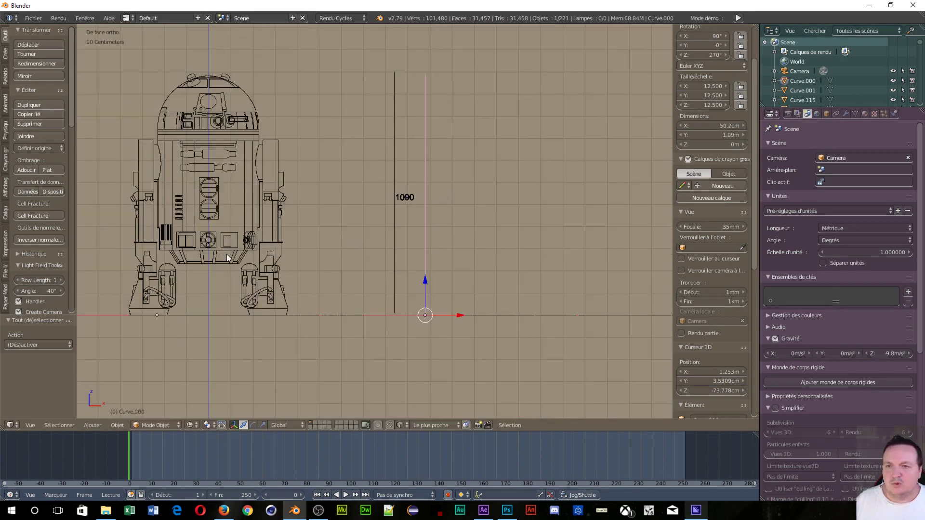
Rename the front R2-D2 blueprint Curve.115 to 'face' in Object properties.
scroll(218, 243, "down", 3)
mouse_move(212, 234)
middle_mouse_down()
mouse_move(269, 315)
mouse_move(157, 270)
mouse_move(150, 283)
mouse_move(266, 242)
mouse_move(447, 223)
mouse_move(374, 247)
middle_mouse_up()
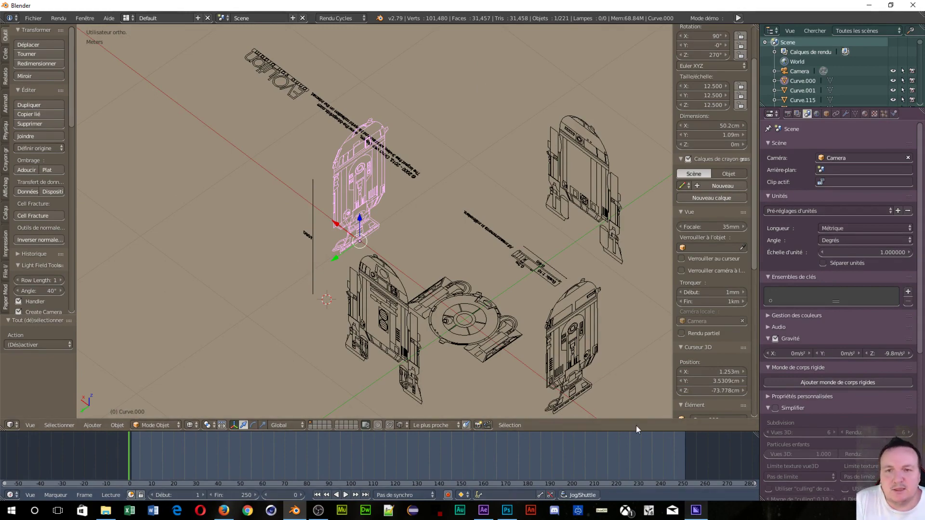
scroll(547, 284, "down", 3)
mouse_move(538, 290)
middle_mouse_down()
mouse_move(301, 270)
mouse_move(288, 229)
mouse_move(403, 299)
mouse_move(458, 285)
mouse_move(549, 228)
mouse_move(483, 264)
mouse_move(466, 227)
mouse_move(505, 187)
mouse_move(579, 238)
mouse_move(593, 229)
mouse_move(585, 212)
middle_mouse_up()
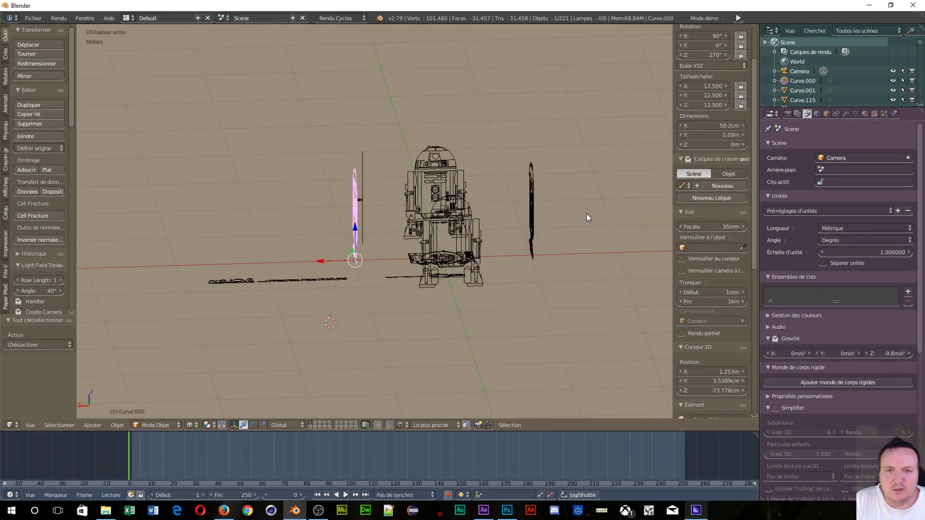
right_click(447, 149)
key("g")
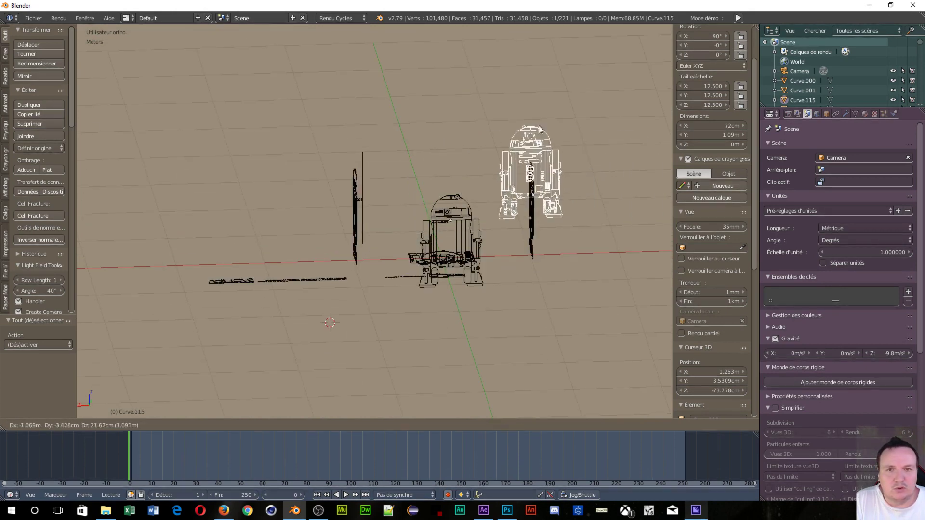
right_click(538, 125)
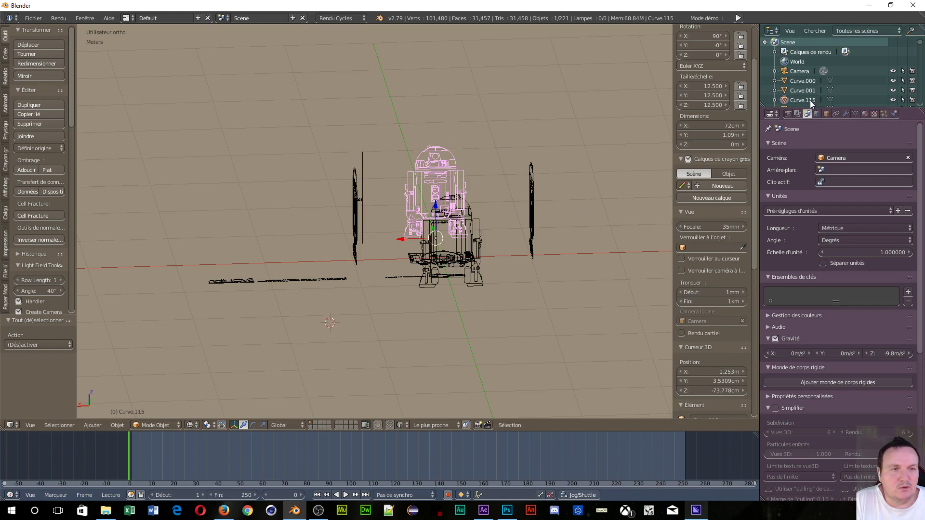
left_click(827, 115)
left_click(826, 146)
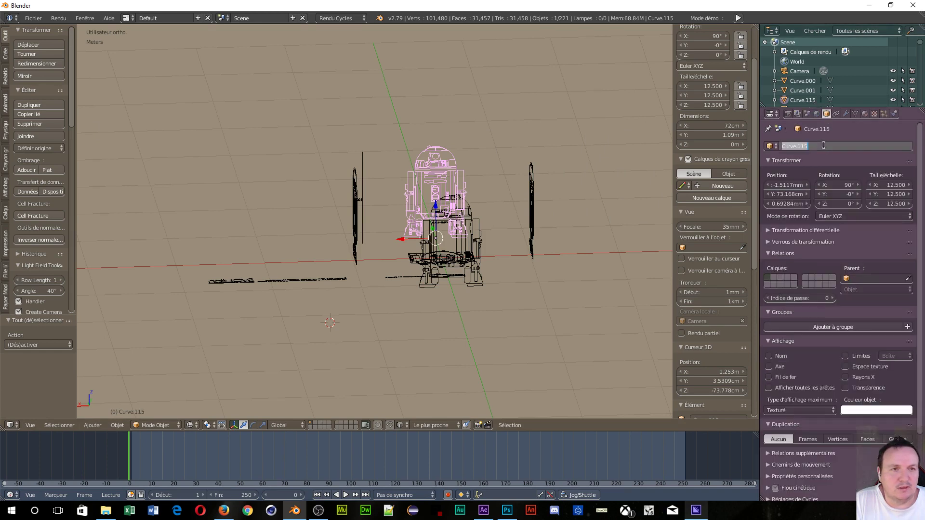
type("facez")
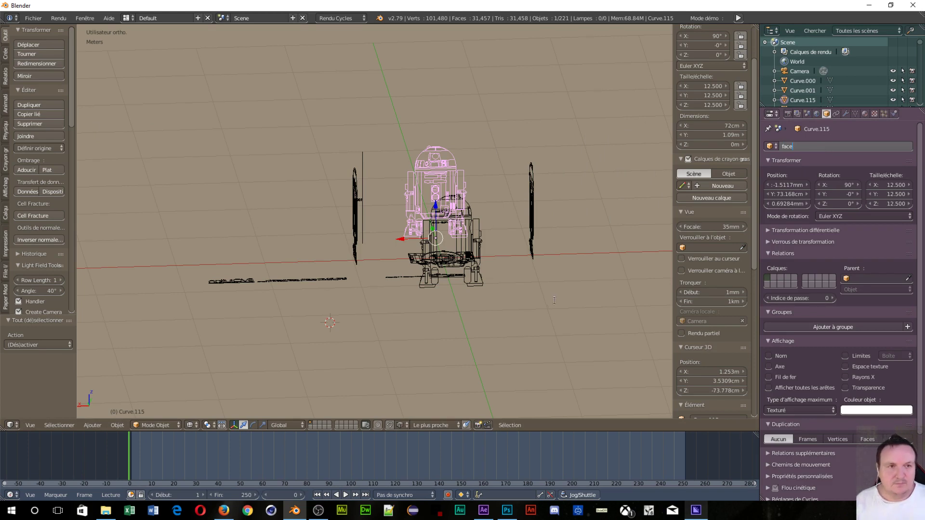
key("BackSpace")
key("Return")
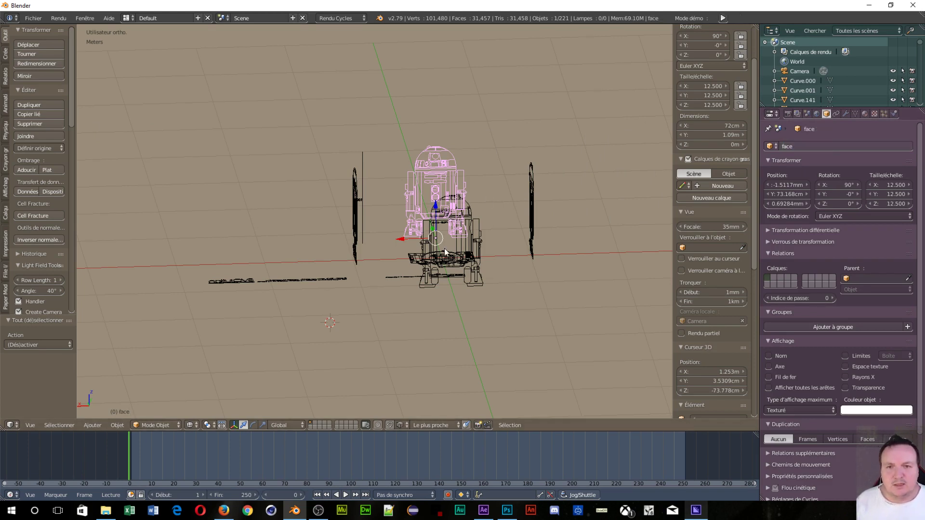
Rename the back R2-D2 blueprint Curve.001 to 'arrière'.
right_click(476, 244)
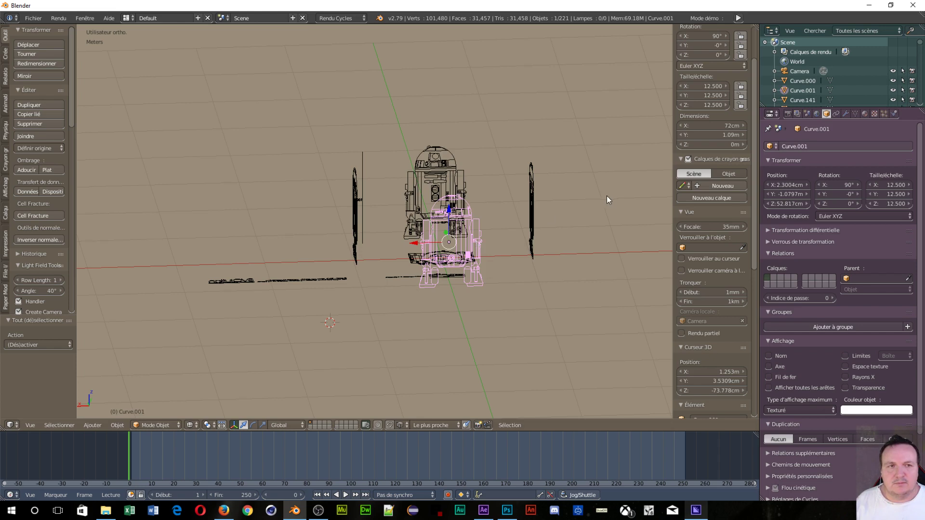
left_click(845, 144)
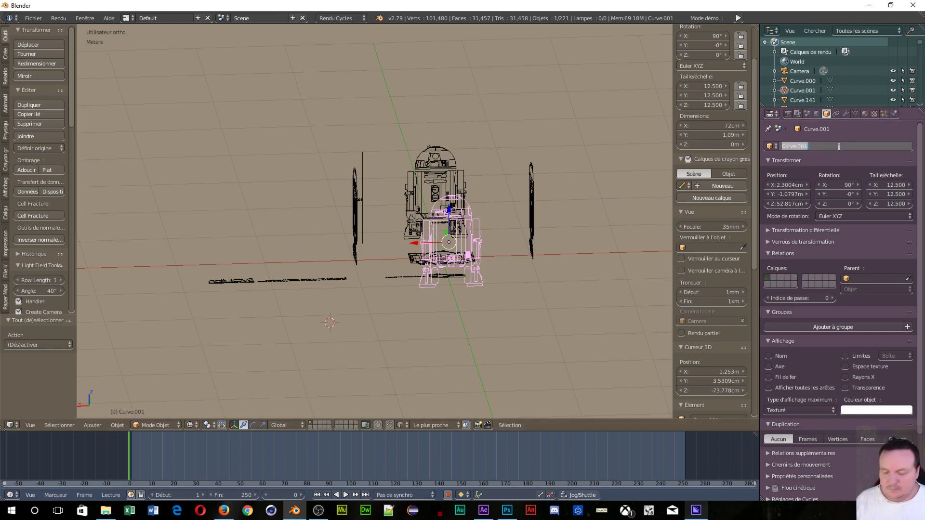
type("arr")
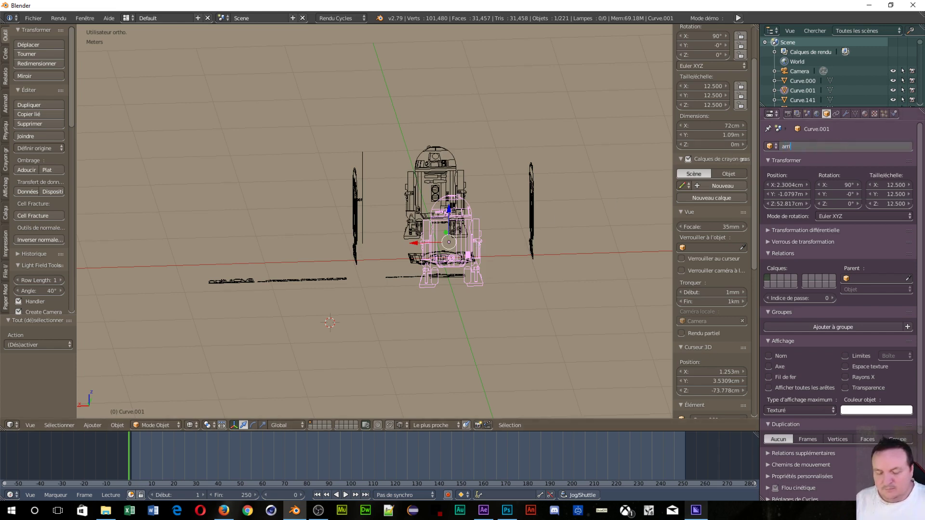
type("ière")
key("Return")
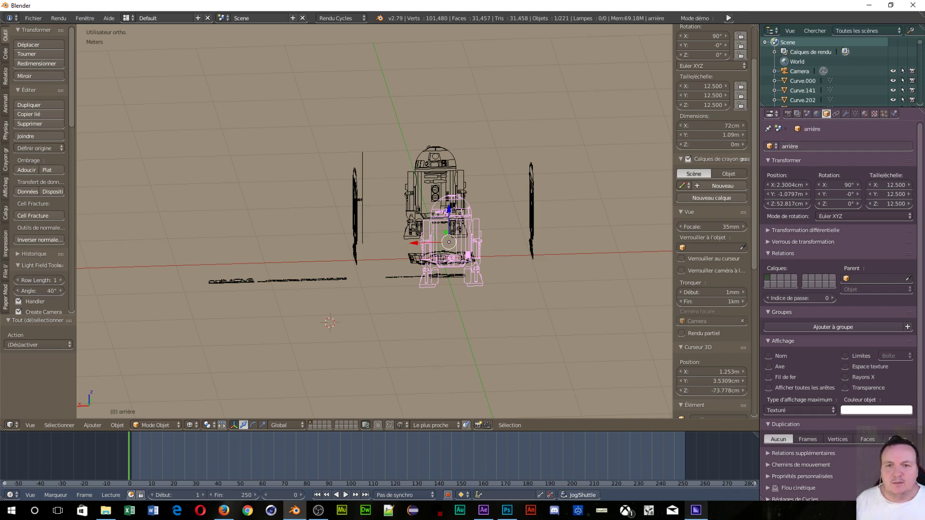
right_click(352, 221)
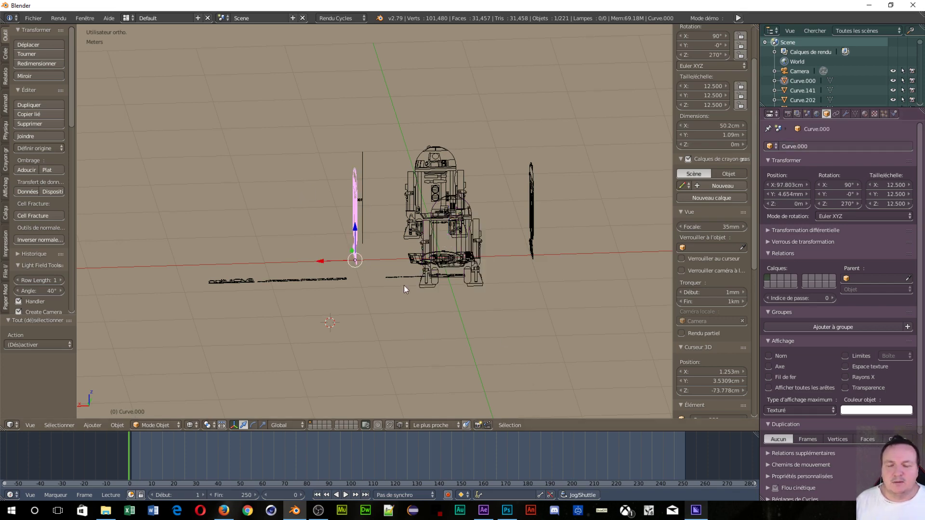
mouse_move(376, 316)
middle_mouse_down()
mouse_move(482, 299)
mouse_move(492, 286)
mouse_move(442, 269)
mouse_move(376, 274)
mouse_move(392, 257)
mouse_move(556, 252)
mouse_move(510, 301)
mouse_move(503, 329)
mouse_move(532, 320)
mouse_move(487, 304)
mouse_move(302, 300)
mouse_move(334, 267)
mouse_move(384, 294)
mouse_move(365, 279)
mouse_move(290, 277)
middle_mouse_up()
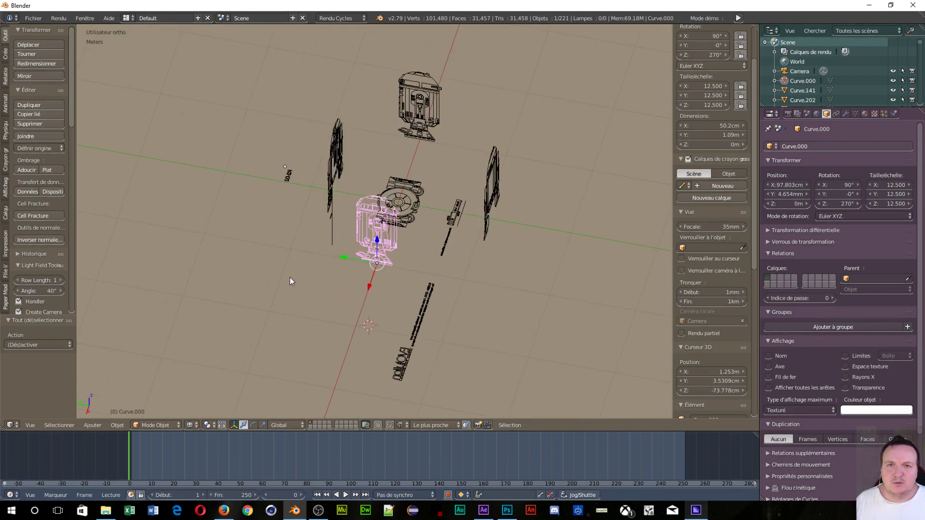
scroll(289, 277, "up", 1)
scroll(293, 277, "up", 1)
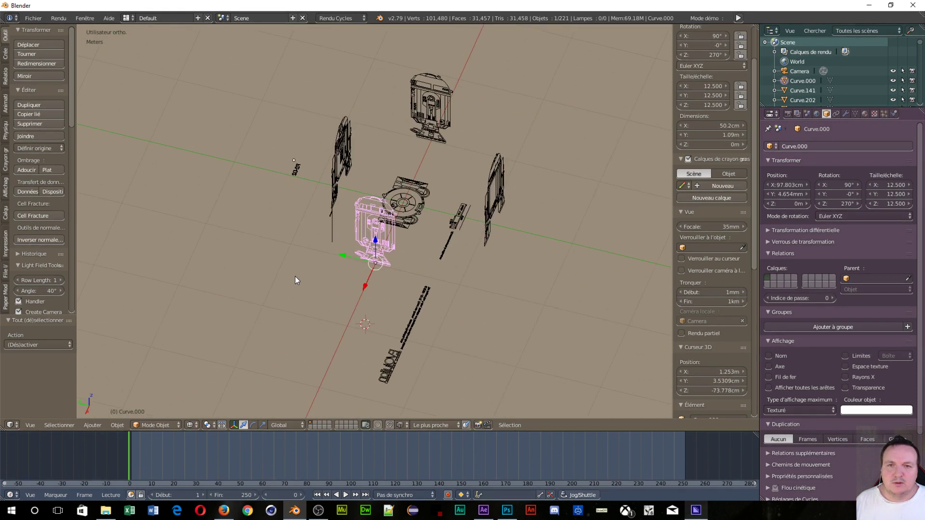
scroll(418, 253, "up", 2)
scroll(428, 236, "up", 2)
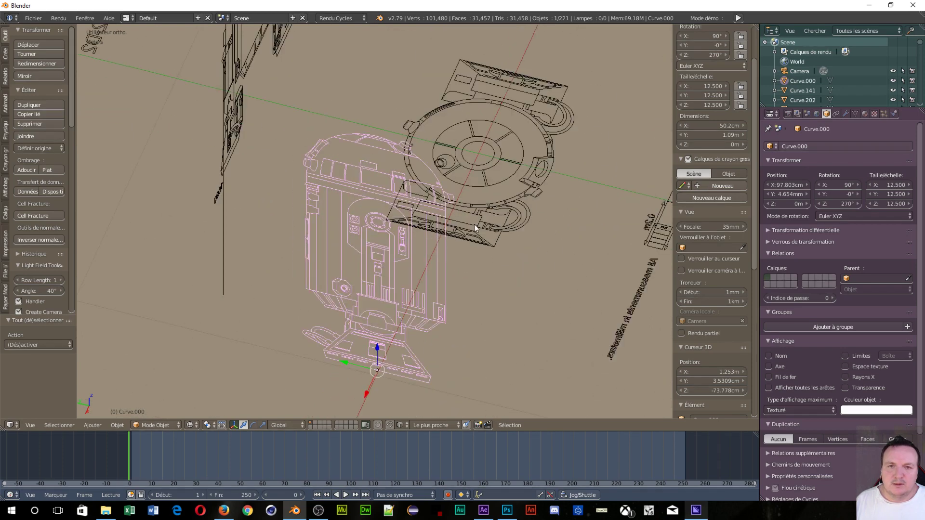
scroll(529, 157, "down", 3)
scroll(498, 122, "up", 1)
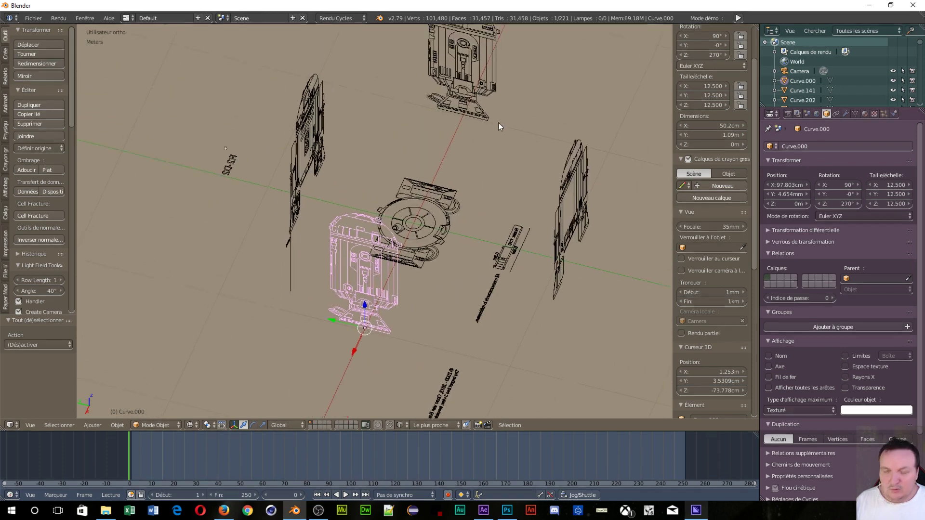
scroll(454, 191, "up", 1)
scroll(457, 190, "up", 1)
mouse_move(471, 177)
middle_mouse_down()
mouse_move(406, 217)
mouse_move(369, 217)
mouse_move(439, 172)
mouse_move(483, 219)
middle_mouse_up()
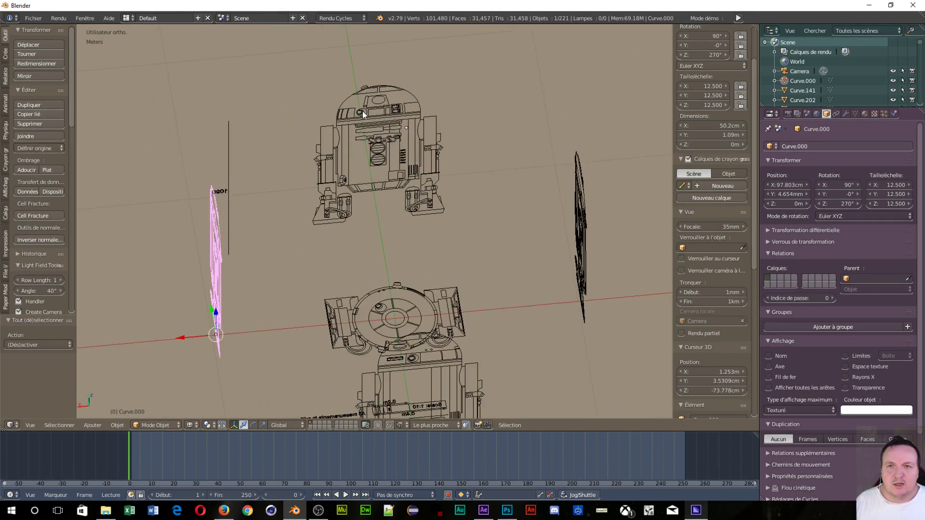
mouse_move(518, 239)
middle_mouse_down()
mouse_move(461, 192)
mouse_move(408, 220)
mouse_move(403, 233)
middle_mouse_up()
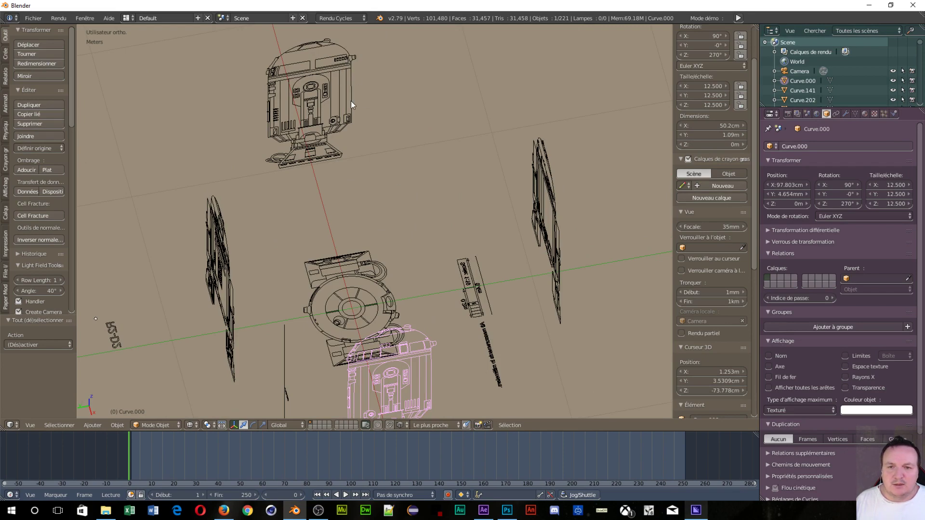
scroll(413, 375, "down", 3)
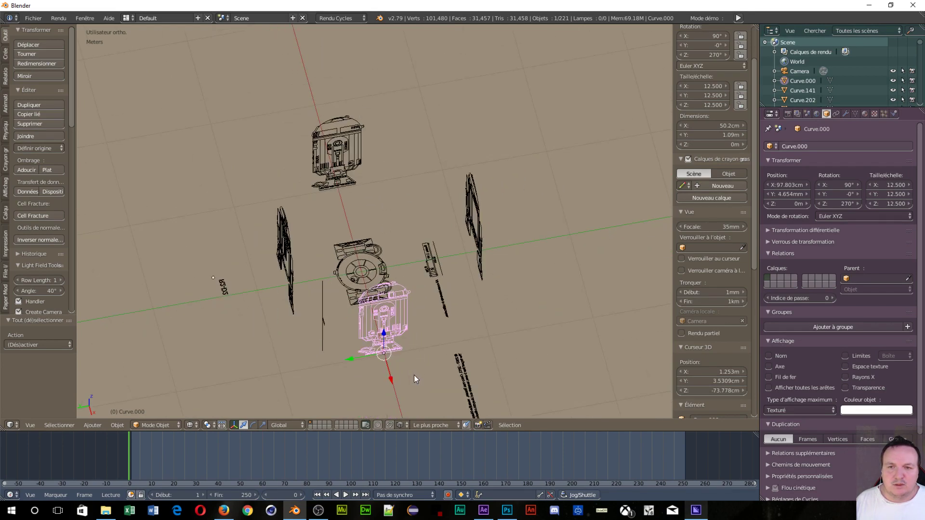
scroll(431, 357, "down", 1)
mouse_move(431, 357)
middle_mouse_down()
mouse_move(512, 363)
mouse_move(529, 382)
mouse_move(548, 378)
middle_mouse_up()
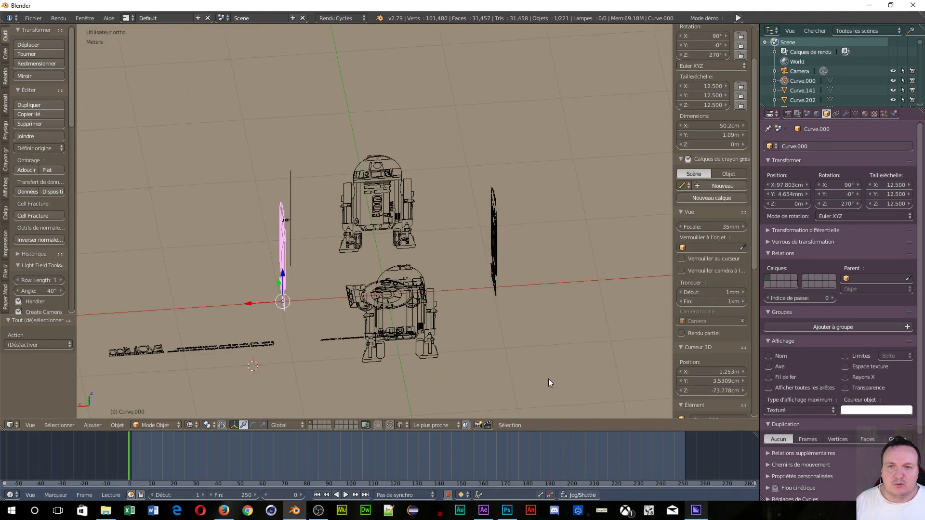
Rename the left side blueprint Curve.000 to 'gauche'.
left_click(828, 147)
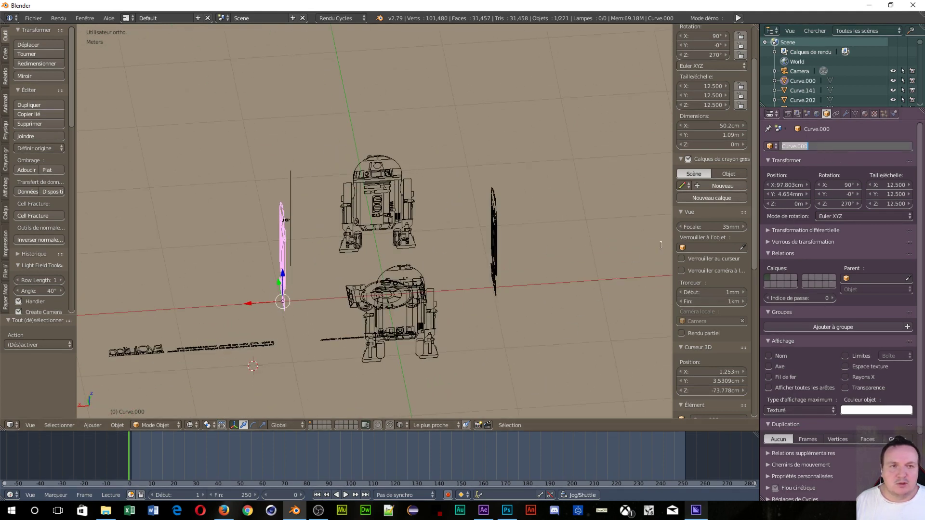
type("gauch")
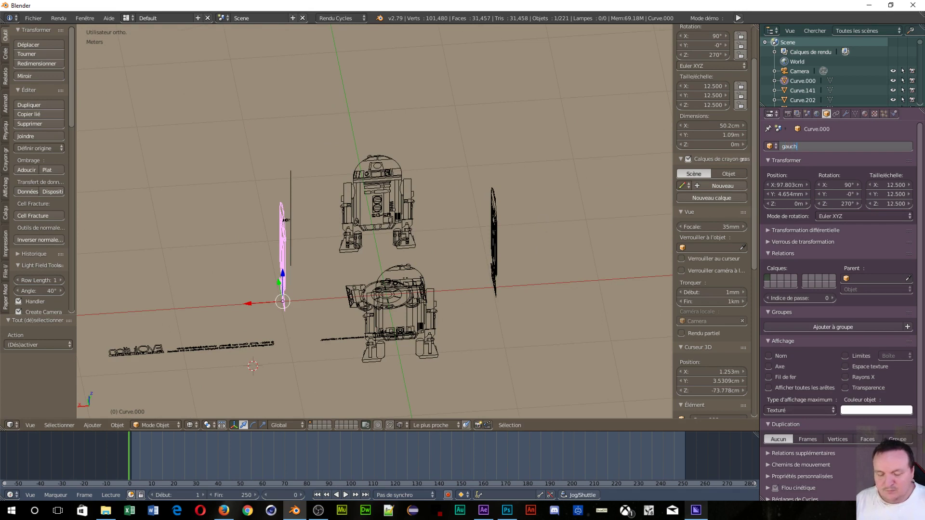
type("e")
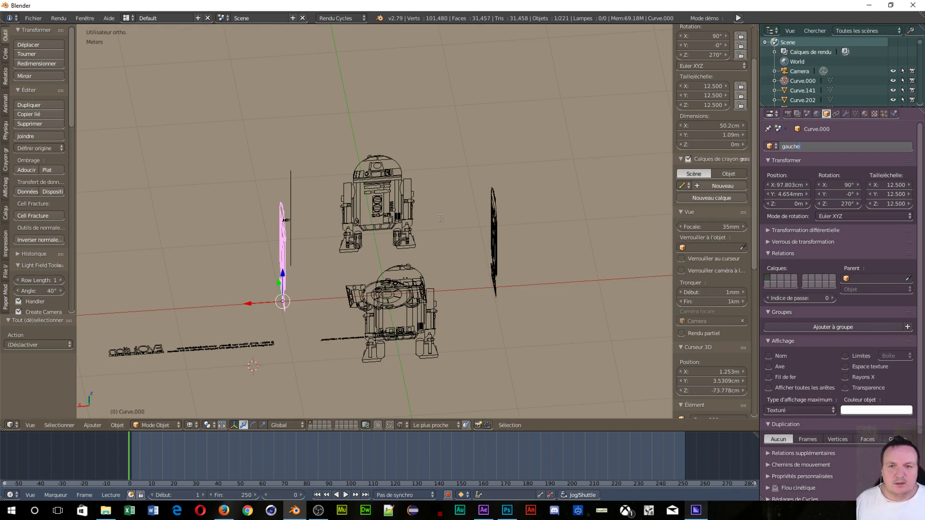
key("Return")
Rename the right-side blueprint curve to 'droite'.
right_click(491, 244)
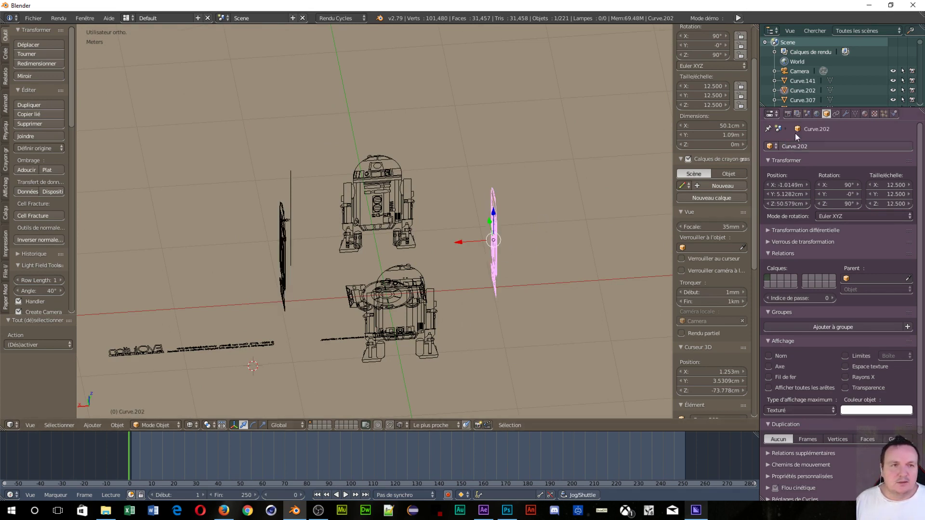
left_click(809, 146)
type("droite")
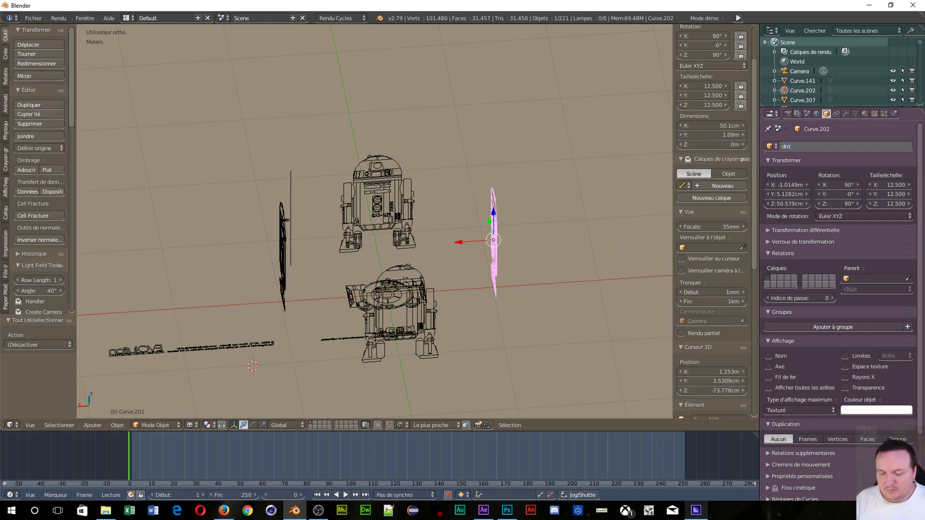
key("Return")
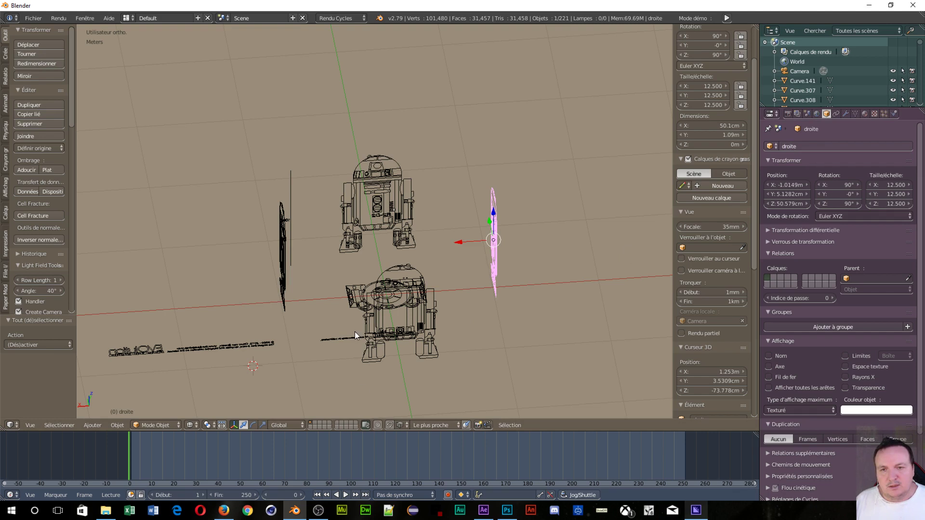
Rename the top-view blueprint to 'dessus'.
right_click(350, 308)
left_click(847, 146)
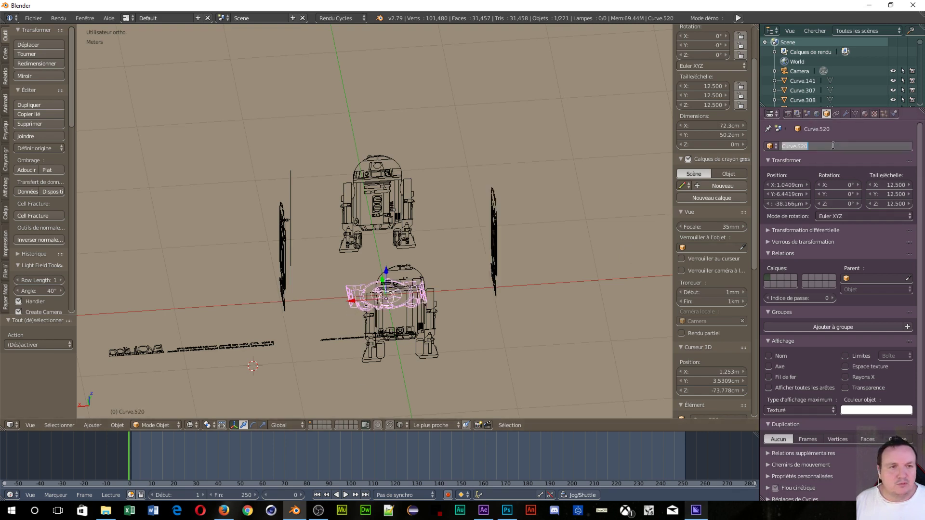
type("dessus")
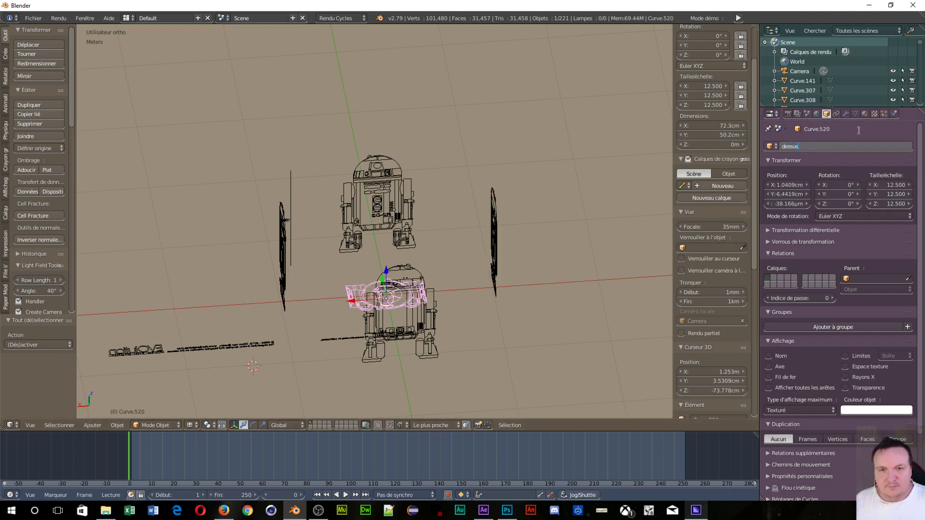
key("Return")
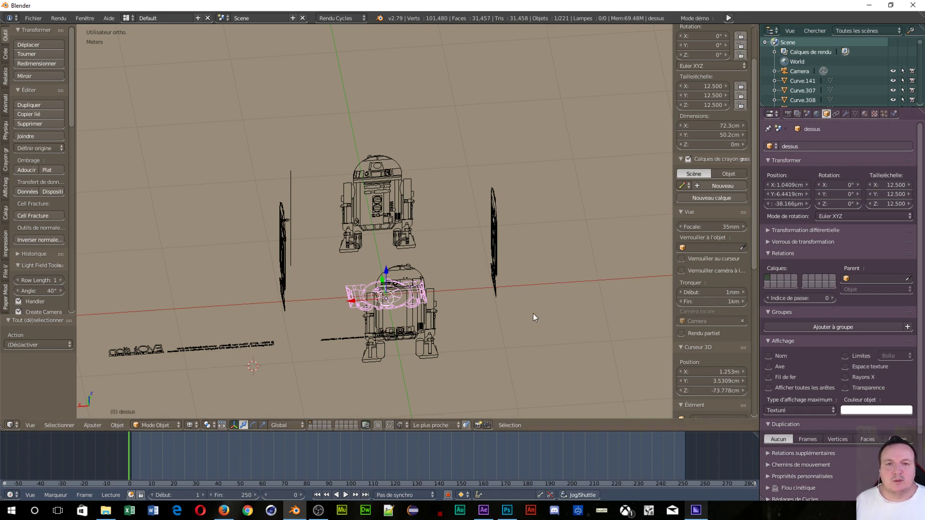
Select each blueprint in turn to verify the names droite, gauche, arrière and face.
right_click(493, 232)
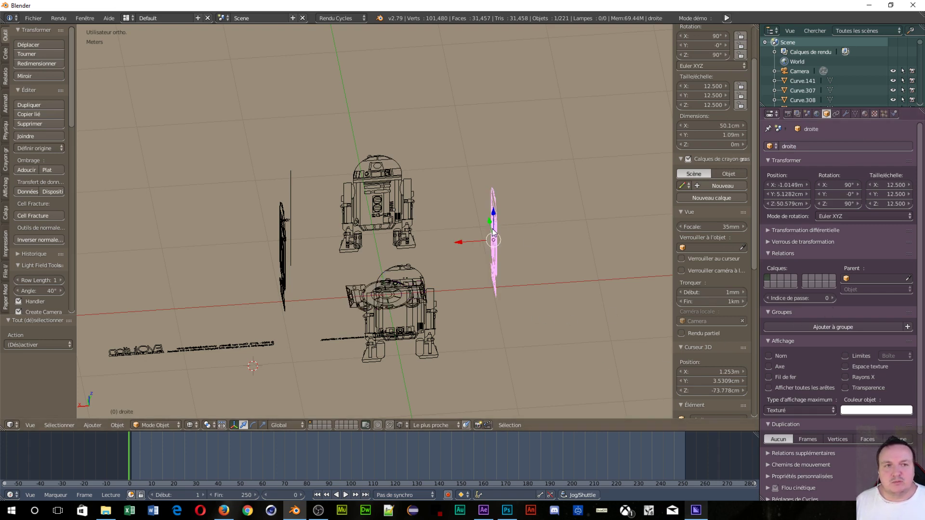
right_click(281, 271)
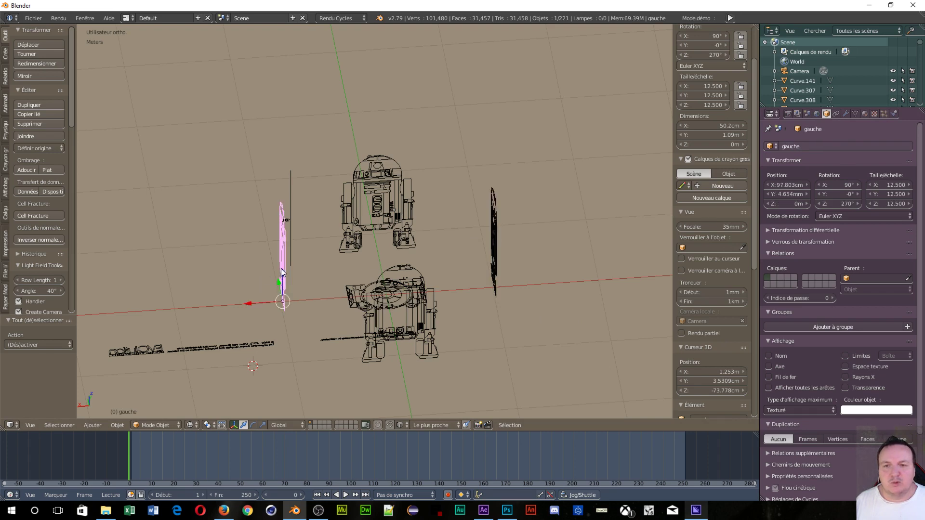
right_click(409, 319)
middle_click_drag(501, 306, 503, 309)
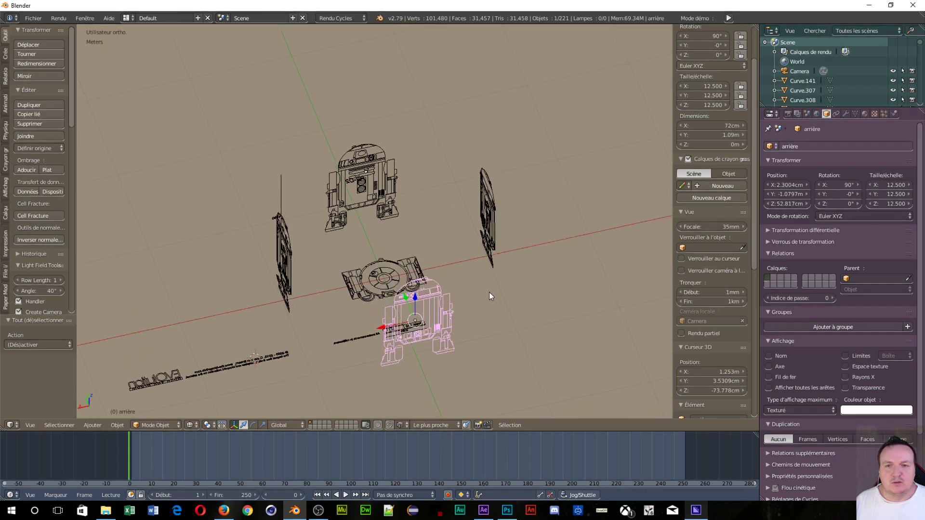
right_click(401, 209)
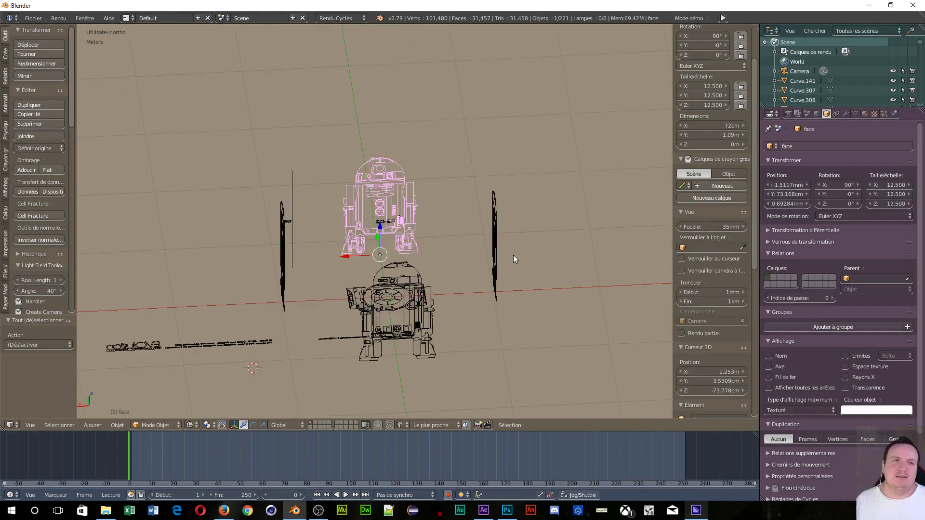
mouse_move(500, 287)
middle_mouse_down()
mouse_move(498, 297)
mouse_move(531, 260)
mouse_move(551, 297)
mouse_move(539, 231)
middle_mouse_up()
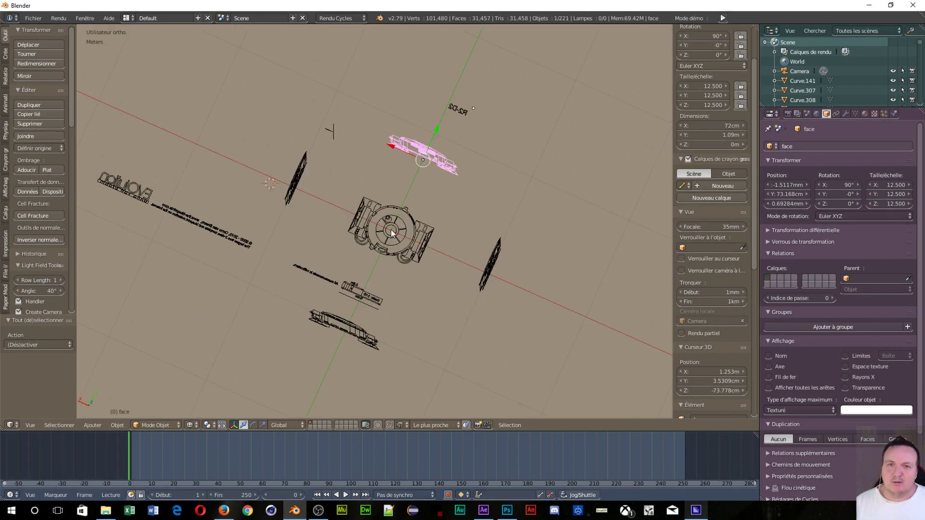
Snap the 3D cursor back to the world origin (0, 0, 0) and reframe the blueprints.
key("shift+c")
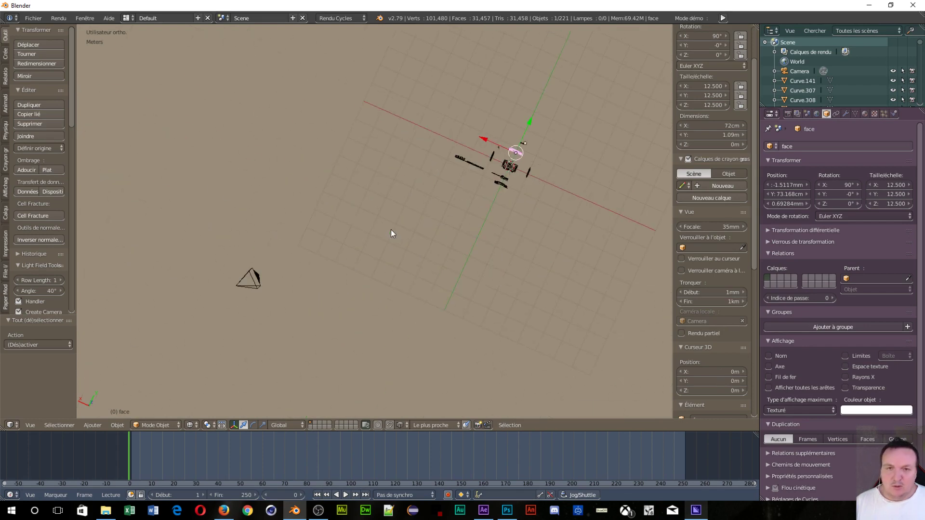
scroll(645, 200, "up", 6)
scroll(320, 233, "down", 8)
middle_click_drag(320, 233, 329, 346)
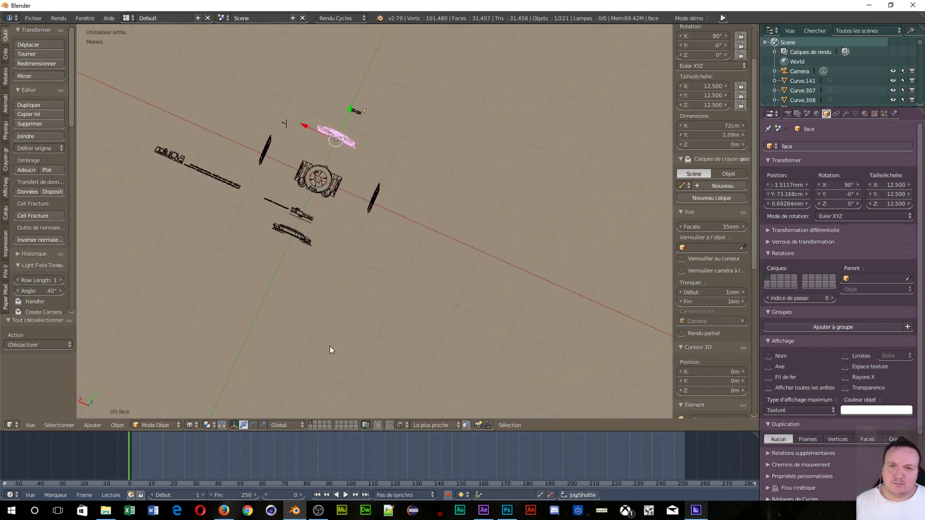
scroll(294, 203, "up", 3)
mouse_move(294, 203)
middle_mouse_down()
mouse_move(452, 317)
mouse_move(446, 277)
middle_mouse_up()
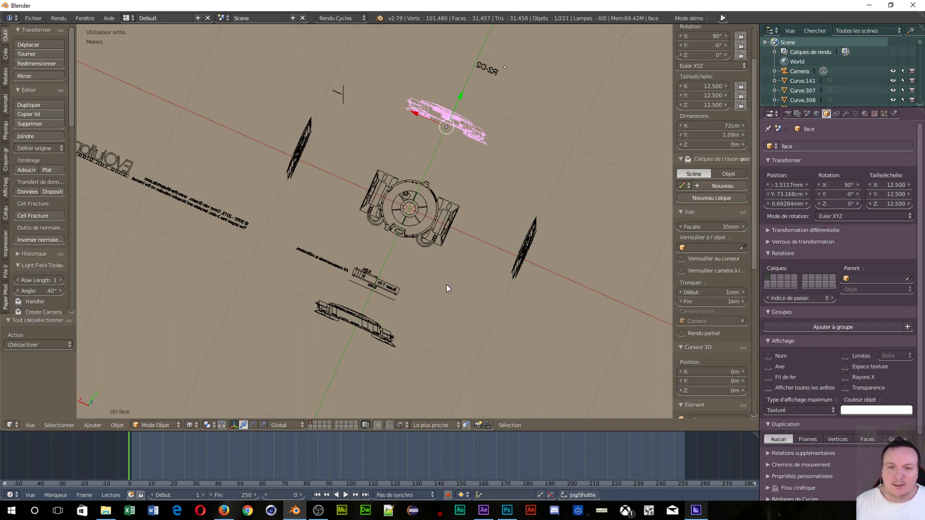
Add a cube at the origin and scale it to 0.201, about 40.2 cm per side.
key("shift+a")
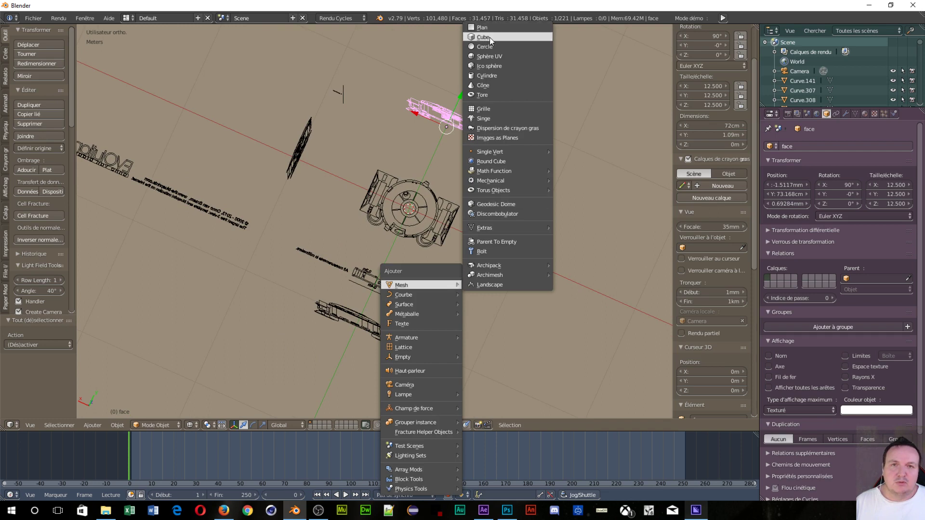
left_click(489, 37)
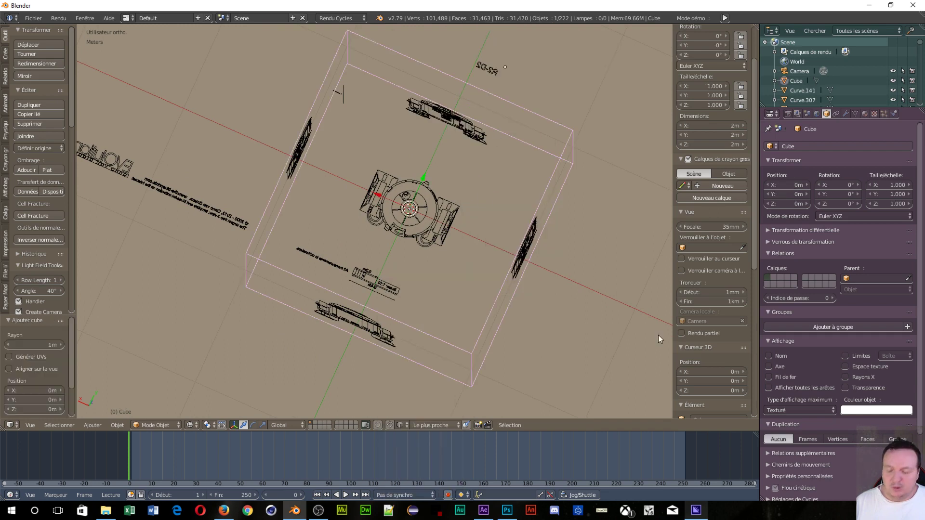
key("s")
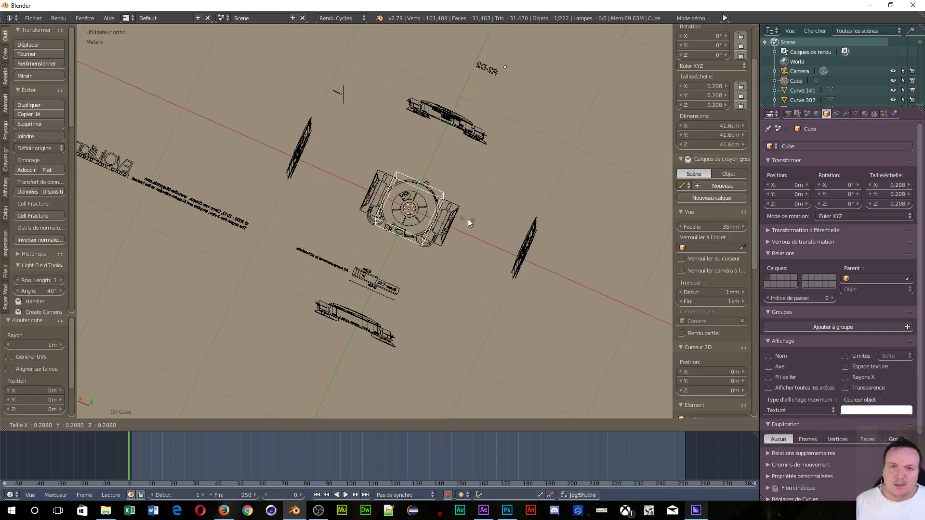
left_click(467, 218)
Orbit and zoom out to inspect the cube, then select a stray curve near the R2-D2 label.
mouse_move(468, 260)
middle_mouse_down()
mouse_move(458, 284)
mouse_move(502, 243)
mouse_move(496, 289)
middle_mouse_up()
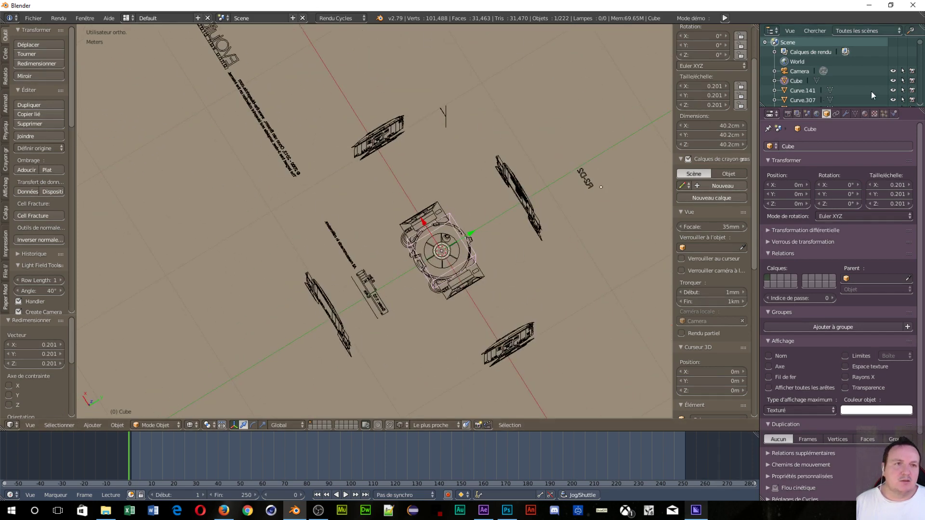
scroll(868, 81, "down", 10)
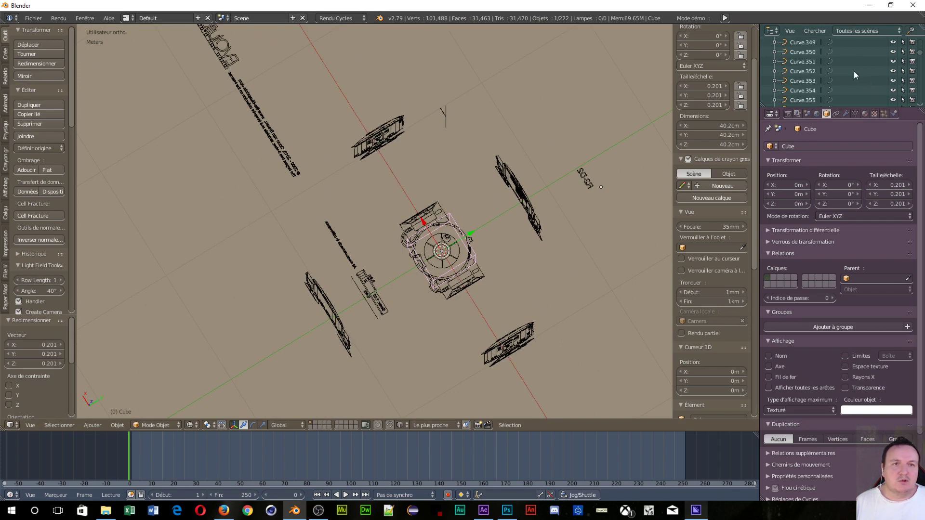
scroll(853, 72, "down", 5)
scroll(851, 71, "down", 4)
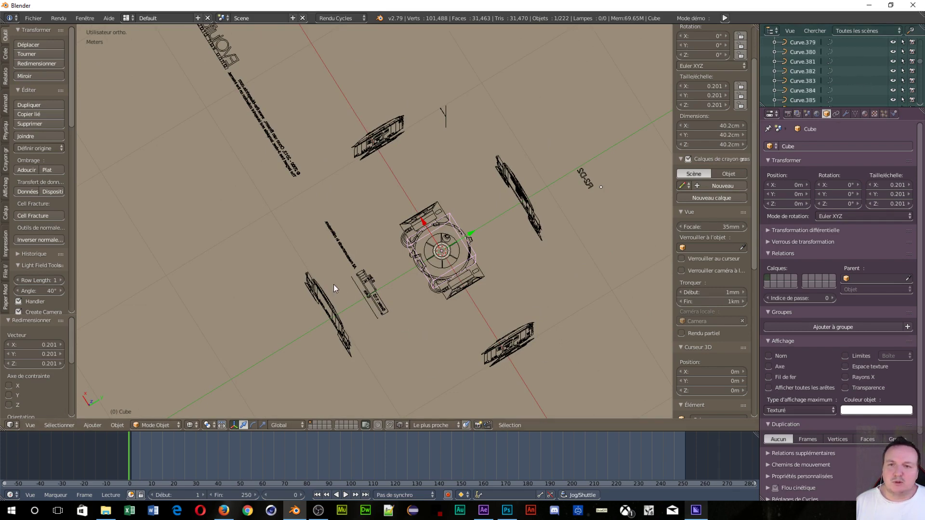
scroll(288, 202, "down", 3)
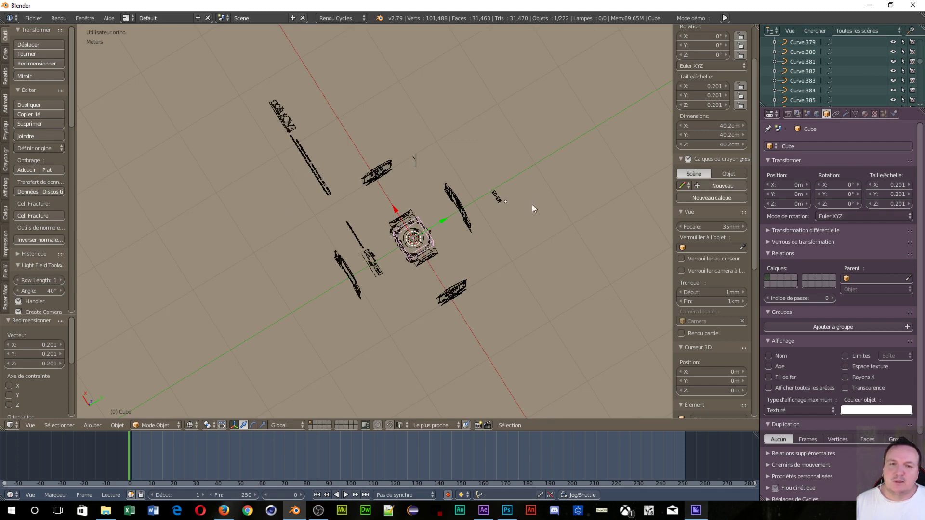
right_click(499, 201)
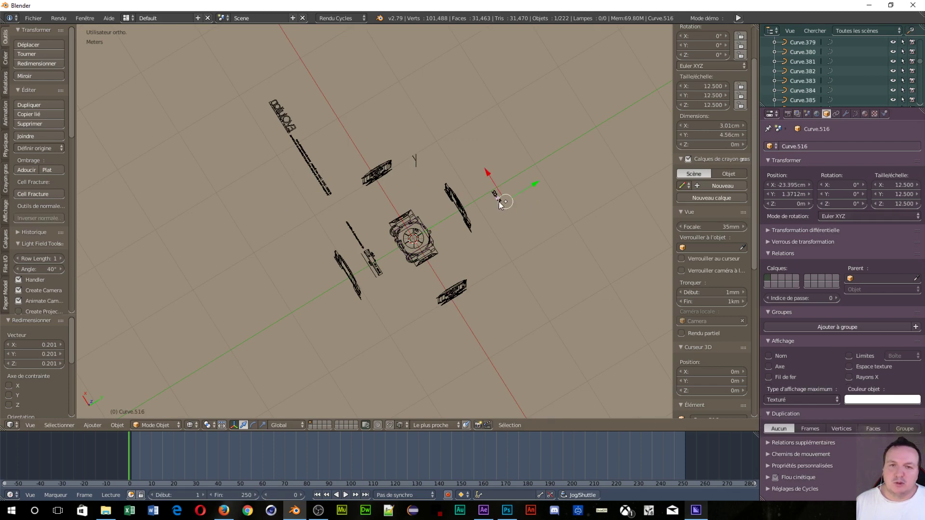
Delete the six stray label curves and the long block of title text curves.
key("b")
left_click_drag(486, 168, 521, 209)
key("x")
left_click(505, 207)
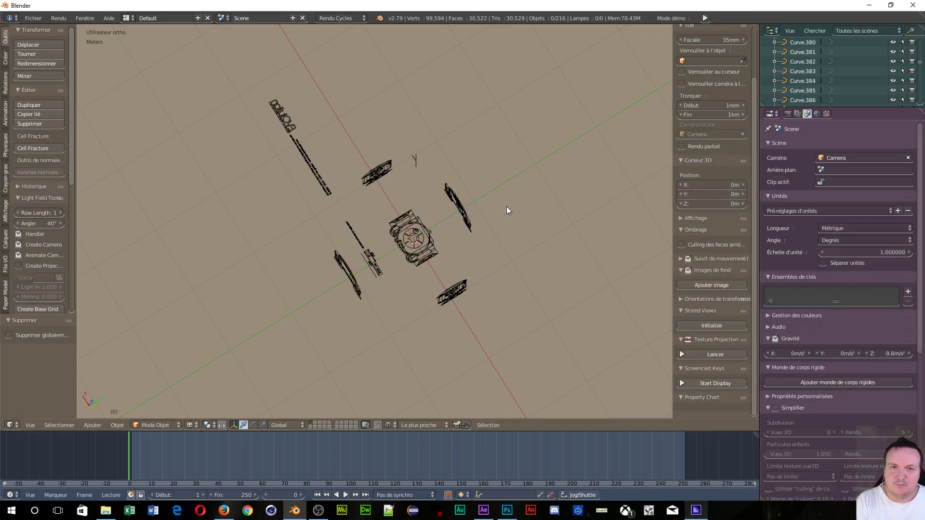
key("b")
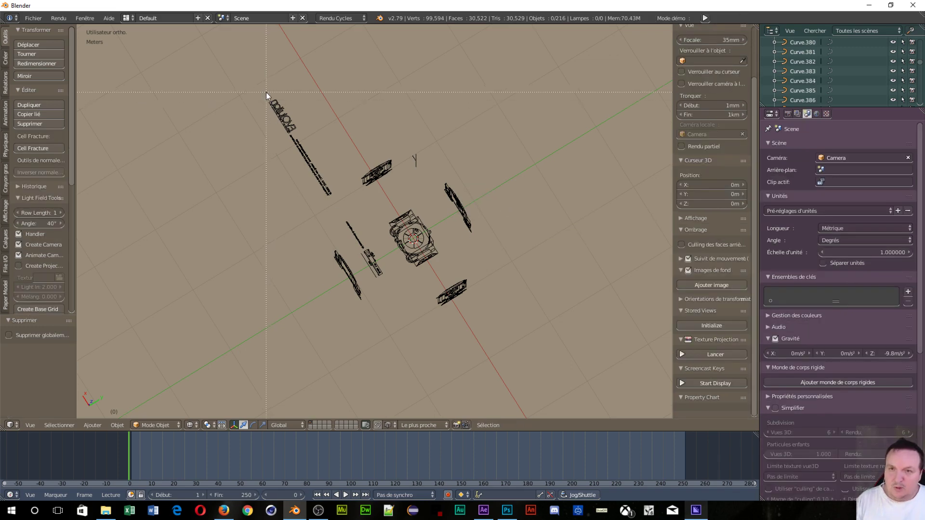
left_click_drag(329, 209, 337, 218)
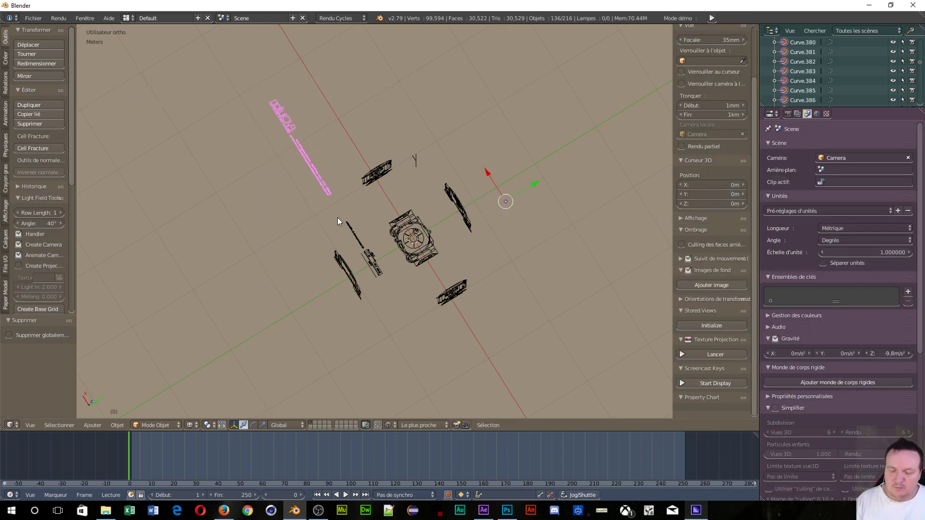
key("x")
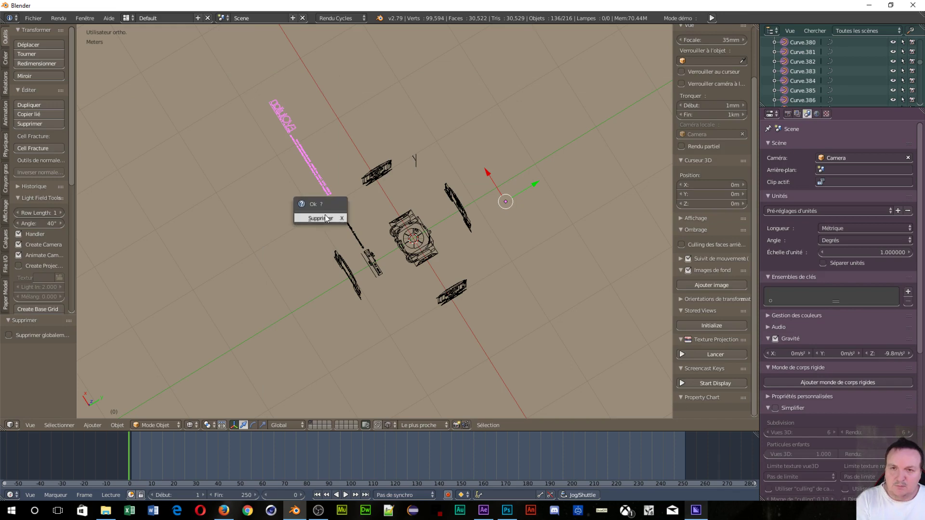
left_click(344, 217)
From top view, delete the scale bar and millimetre measurement text, then select the 1090 label.
mouse_move(465, 340)
middle_mouse_down()
mouse_move(468, 303)
mouse_move(473, 329)
mouse_move(472, 319)
middle_mouse_up()
key("KP_7")
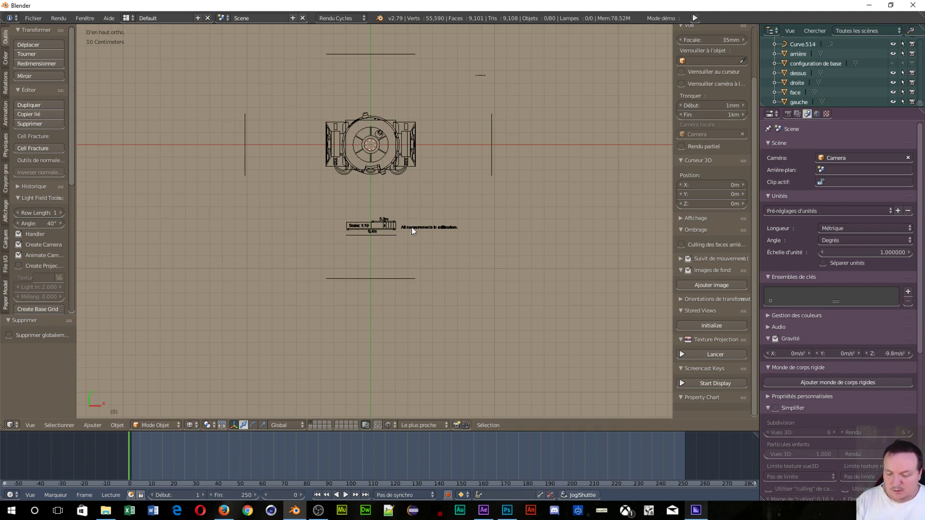
key("b")
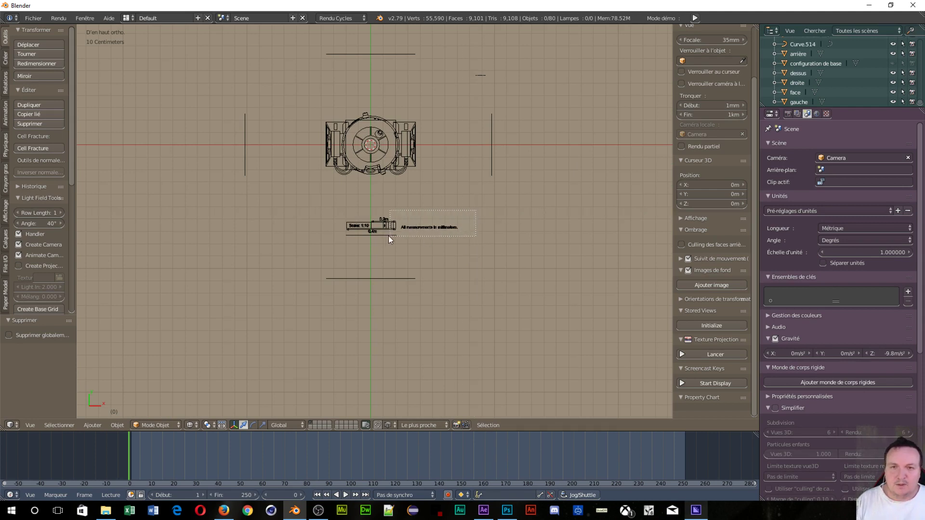
left_click_drag(387, 236, 284, 249)
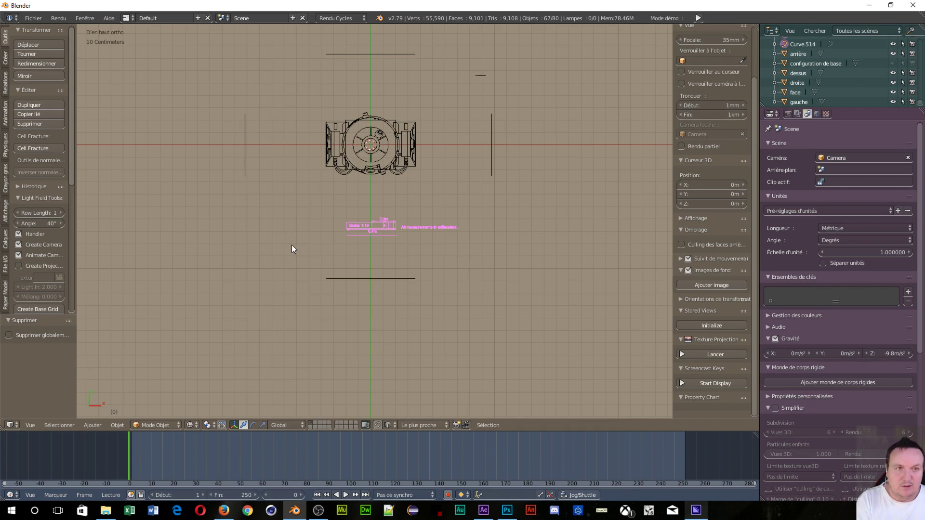
key("x")
left_click(271, 245)
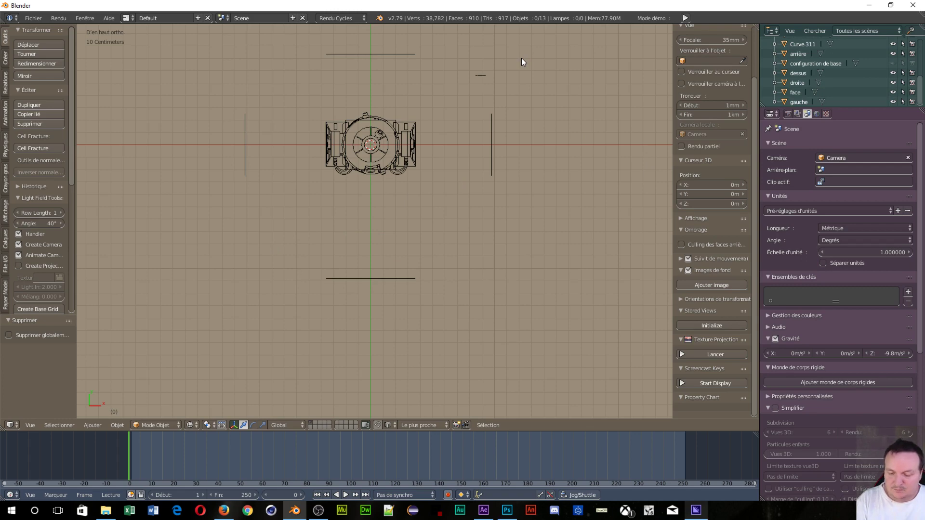
left_click_drag(446, 99, 446, 99)
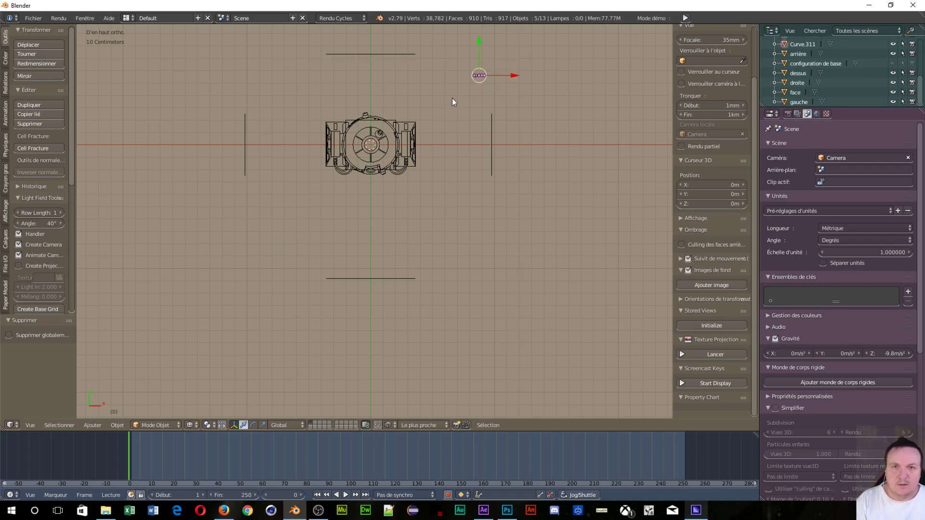
mouse_move(491, 133)
middle_mouse_down()
mouse_move(492, 74)
mouse_move(497, 138)
middle_mouse_up()
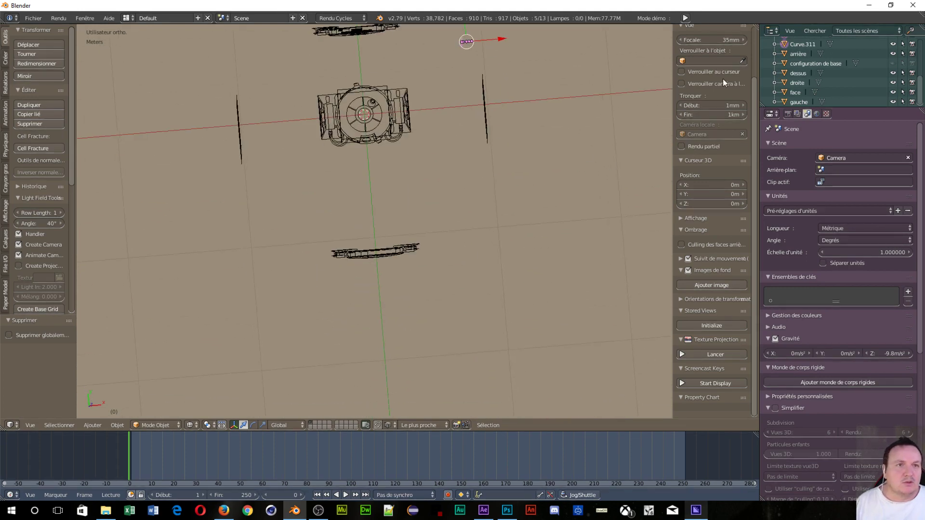
scroll(847, 64, "up", 2)
scroll(848, 65, "up", 2)
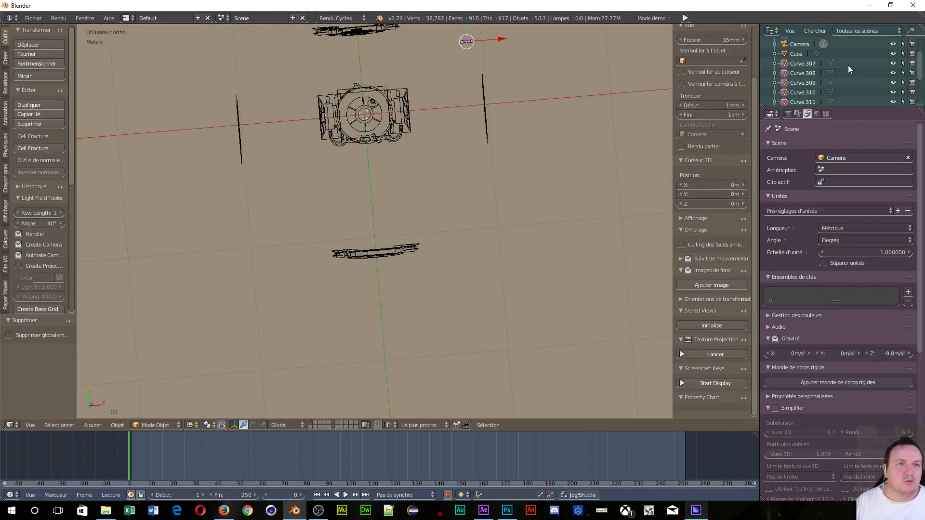
scroll(847, 65, "down", 3)
mouse_move(496, 105)
middle_mouse_down()
mouse_move(475, 72)
mouse_move(447, 185)
middle_mouse_up()
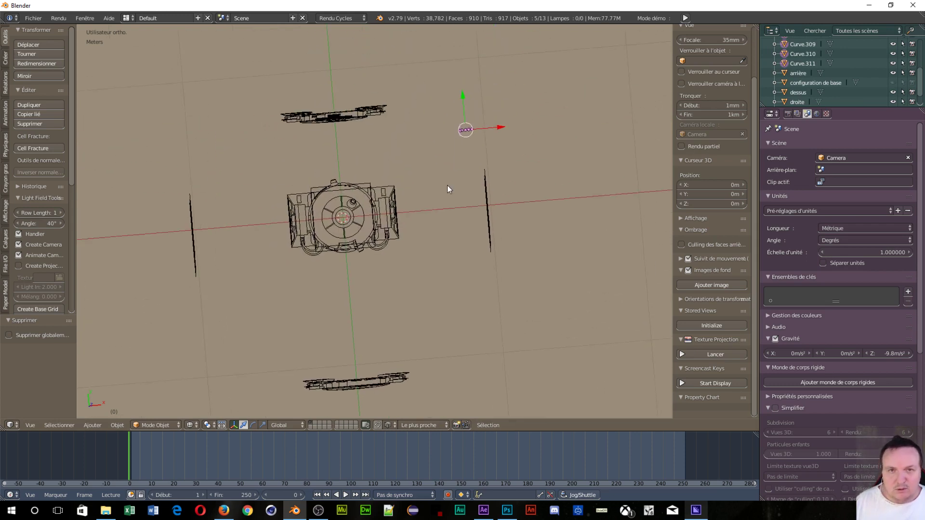
left_click(117, 426)
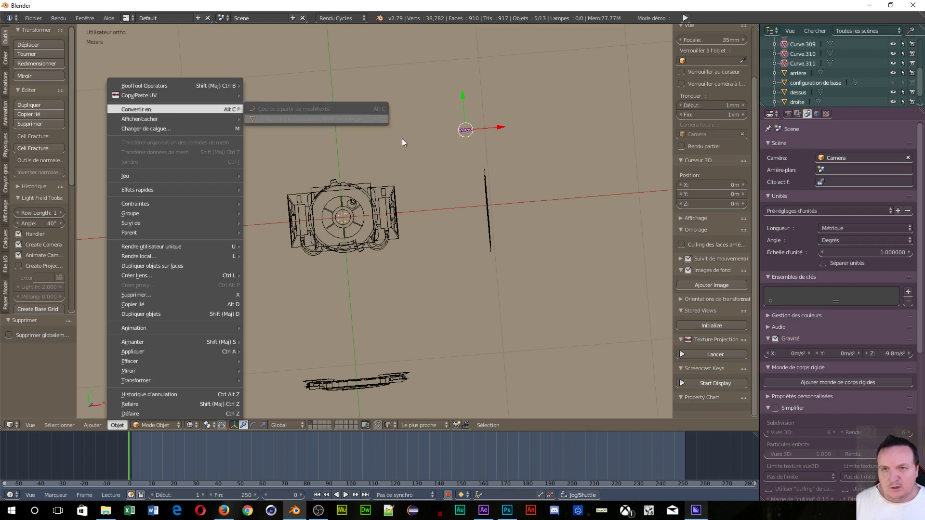
scroll(496, 150, "up", 3)
mouse_move(497, 149)
middle_mouse_down("shift")
mouse_move(376, 288)
mouse_move(394, 331)
mouse_move(410, 322)
mouse_move(398, 281)
mouse_move(390, 327)
middle_mouse_up("shift")
scroll(402, 261, "up", 3)
scroll(402, 263, "down", 3)
In front view, convert the 1090 label's 9 and first 0 digits from curve to mesh.
key("KP_1")
scroll(411, 298, "down", 2)
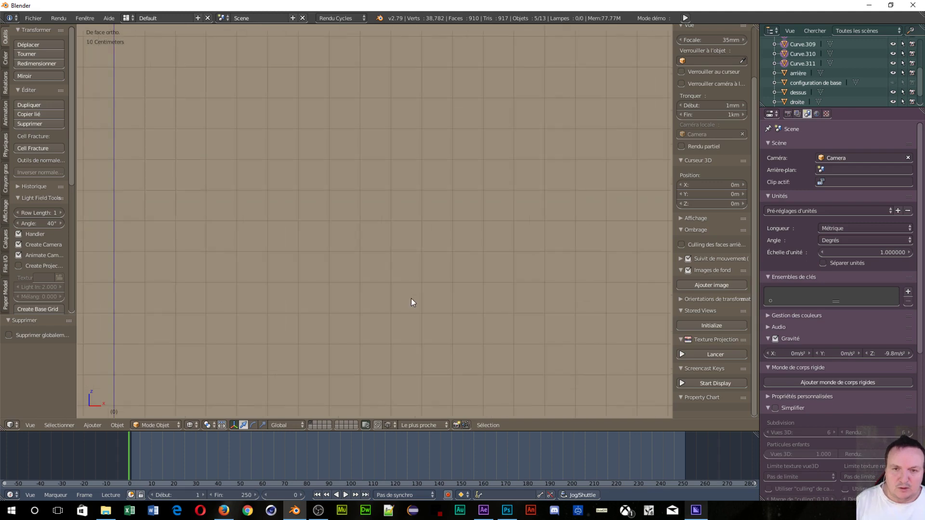
scroll(421, 257, "down", 3)
scroll(421, 252, "down", 4)
scroll(421, 268, "up", 2)
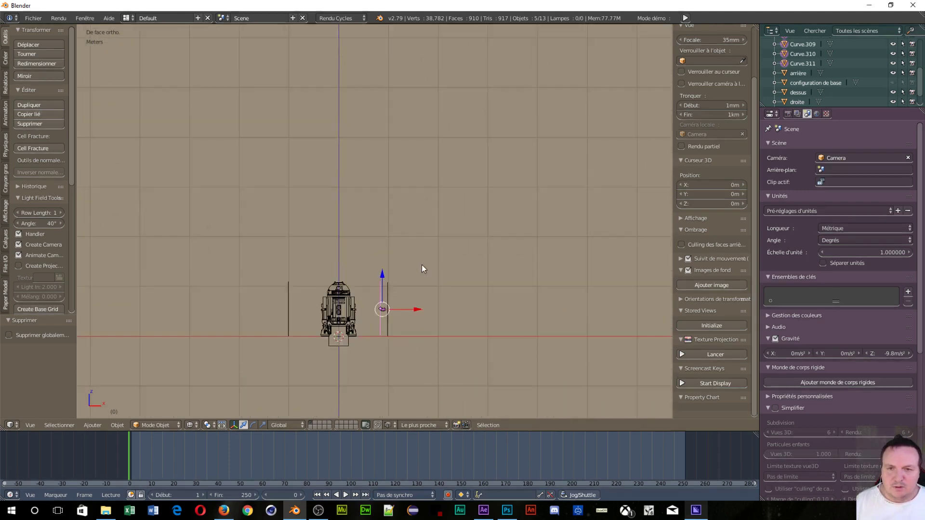
scroll(394, 381, "up", 1)
scroll(397, 286, "up", 2)
scroll(359, 124, "up", 2)
scroll(418, 298, "up", 2)
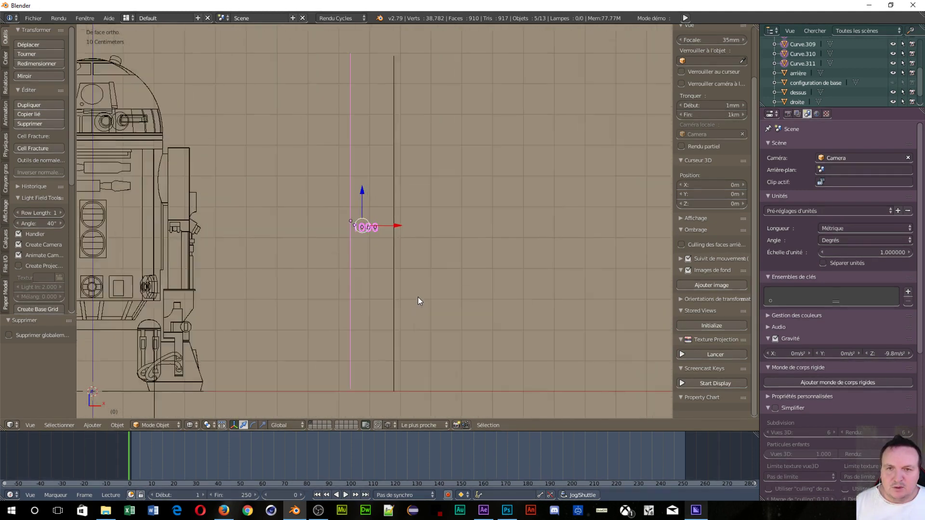
scroll(404, 312, "up", 3)
scroll(405, 311, "up", 1)
right_click(358, 234)
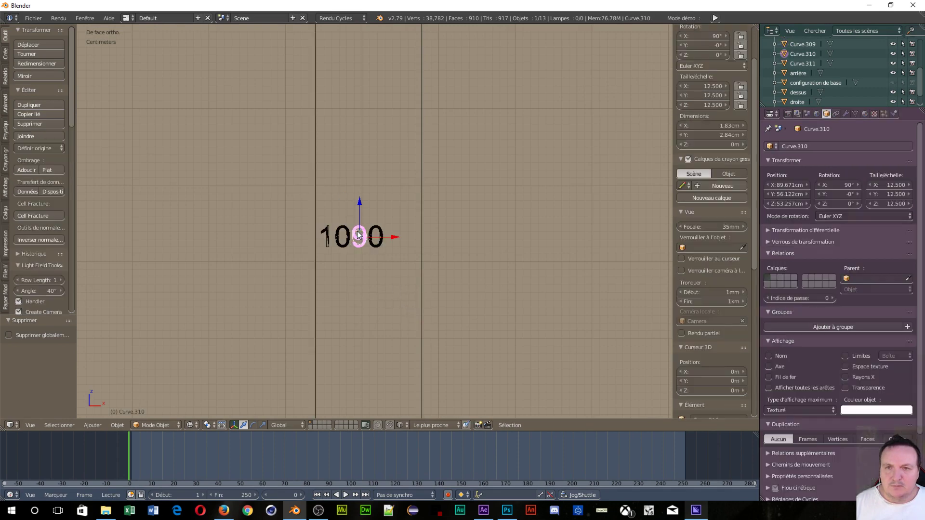
left_click(117, 425)
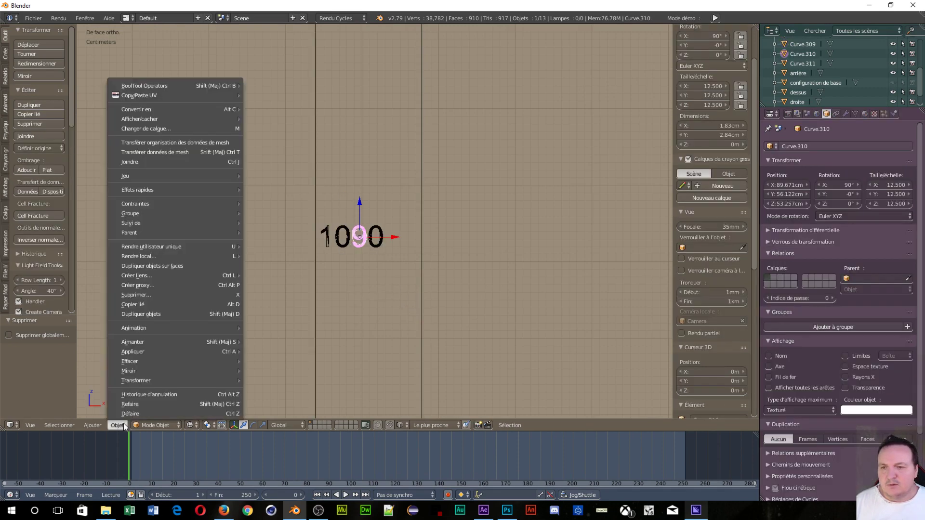
mouse_move(138, 109)
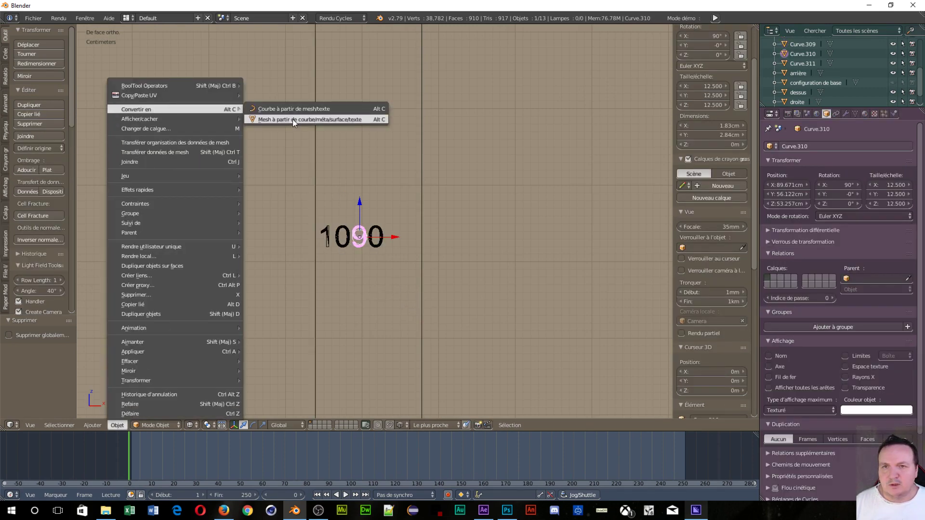
left_click(293, 119)
right_click(341, 240)
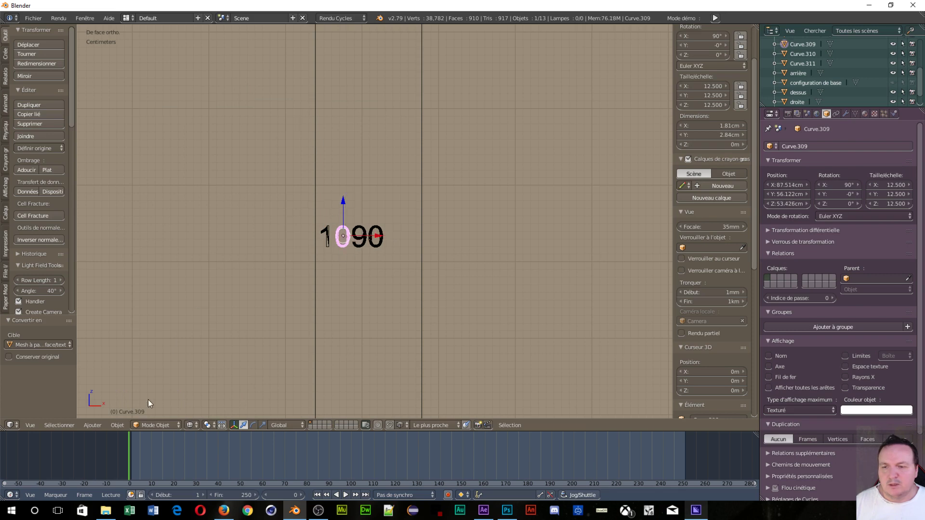
left_click(111, 425)
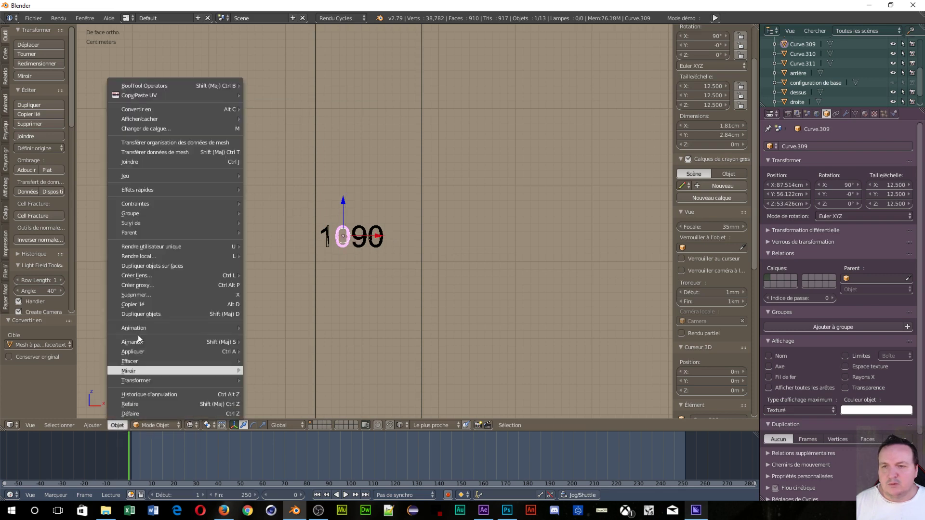
mouse_move(137, 110)
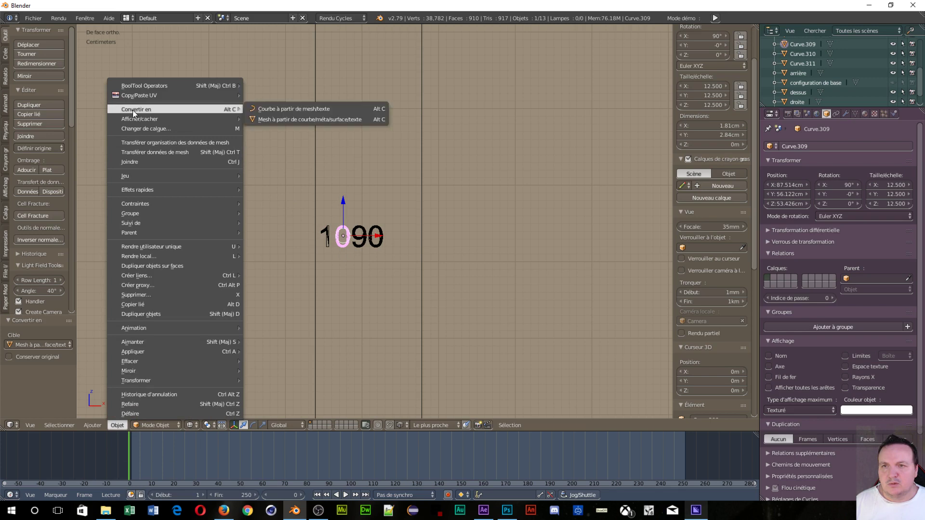
left_click(284, 123)
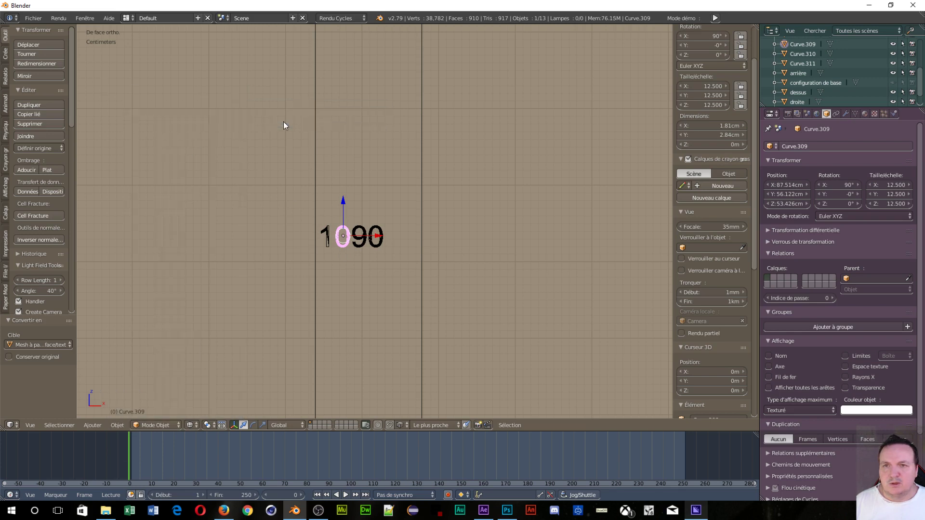
Convert the label's 1 digit and last 0 digit to meshes as well.
right_click(326, 233)
left_click(117, 425)
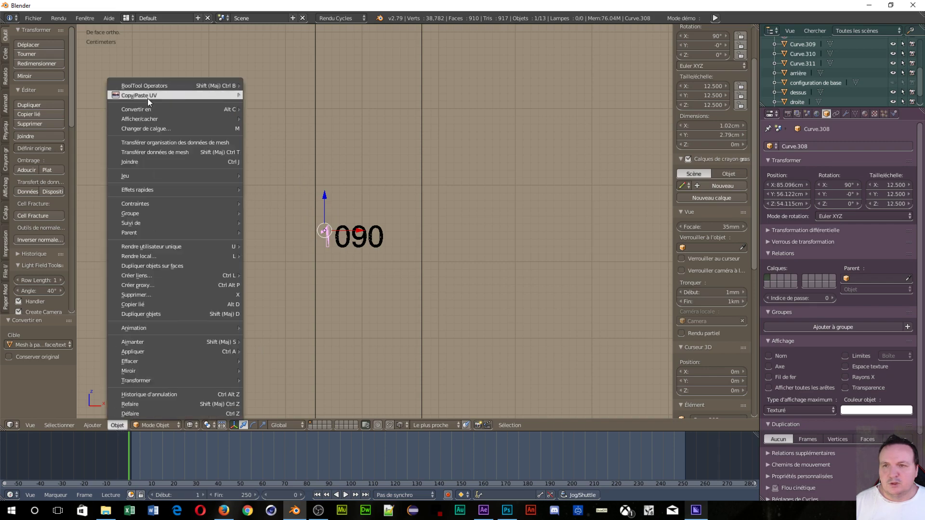
left_click(292, 119)
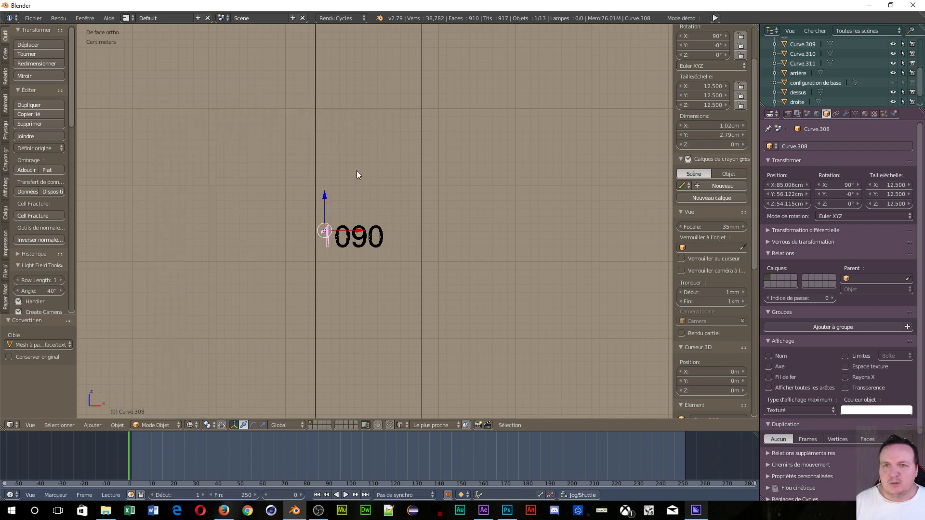
right_click(374, 242)
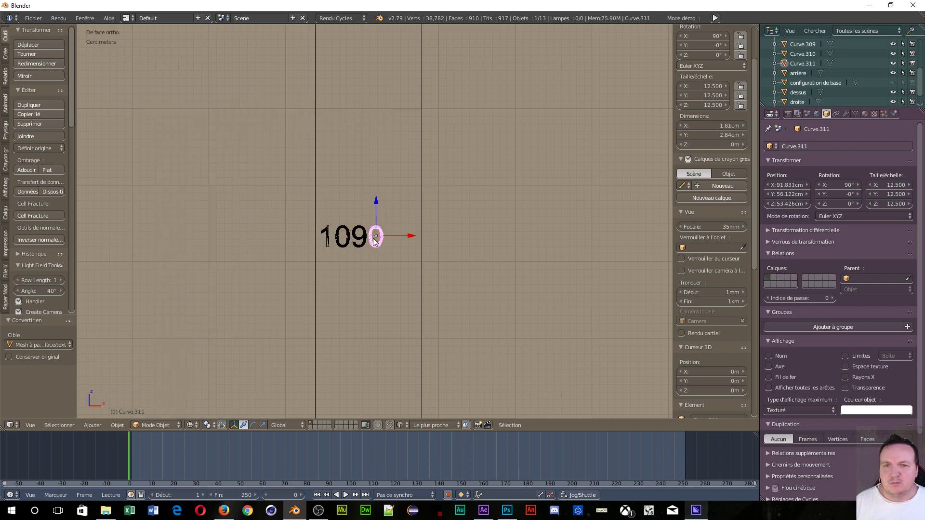
left_click(121, 426)
mouse_move(141, 119)
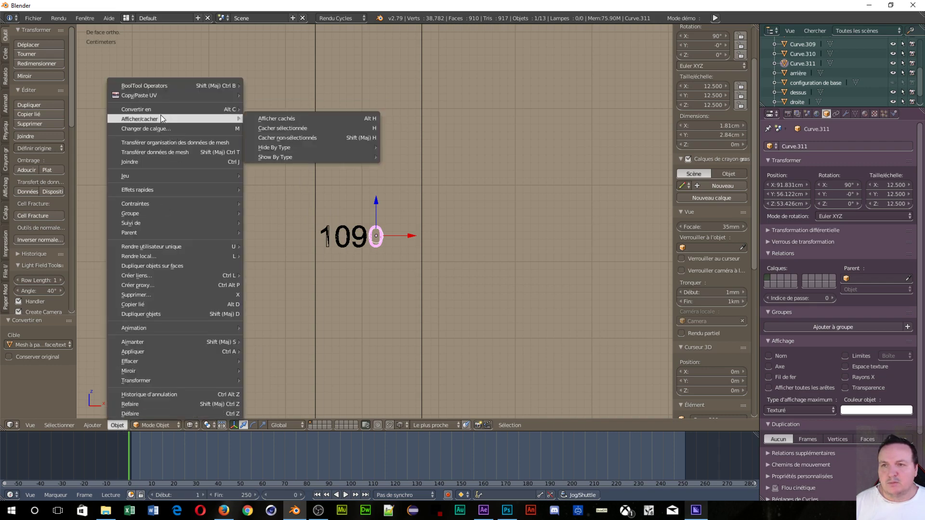
left_click(289, 119)
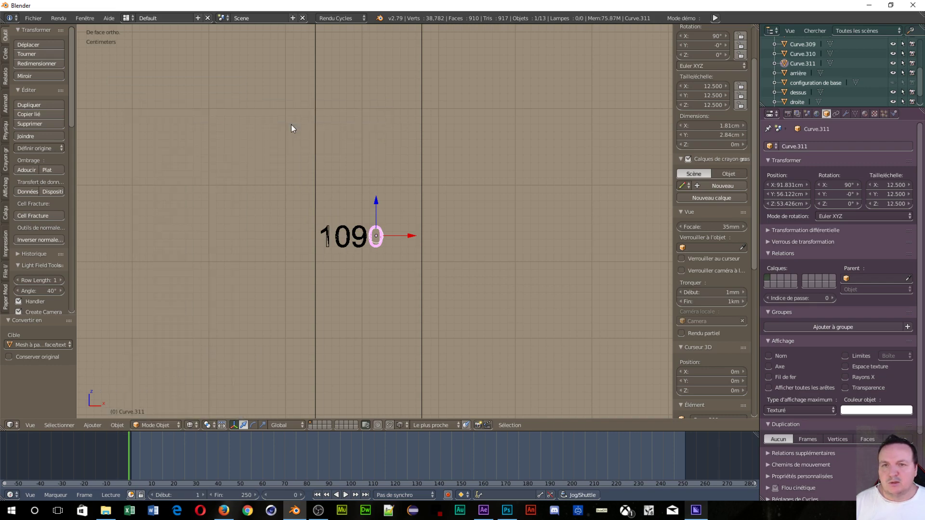
Convert the dimension line to mesh, then box-select all label pieces and join them.
right_click(316, 194)
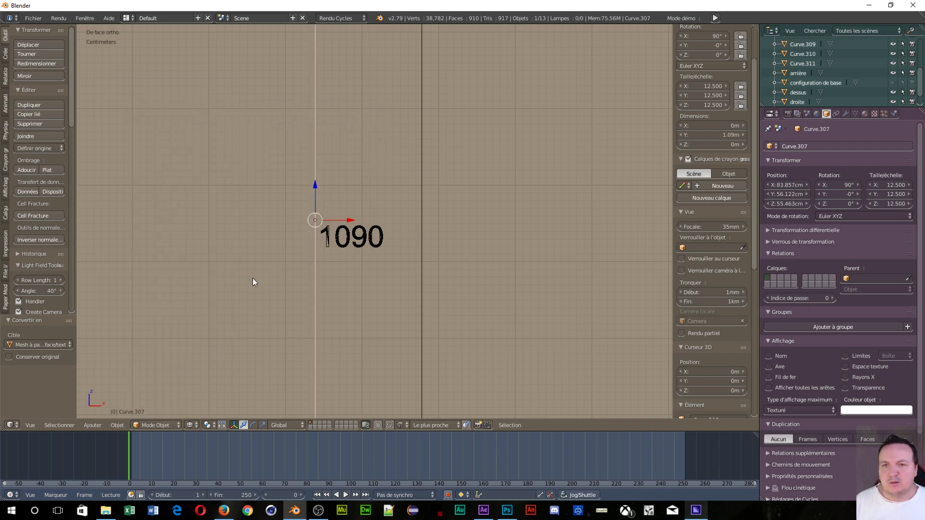
left_click(117, 426)
mouse_move(144, 109)
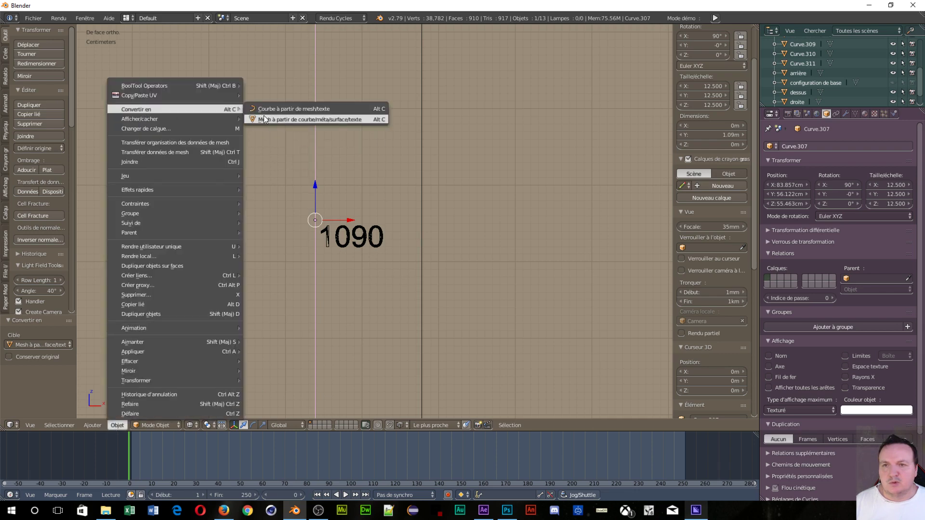
left_click(272, 119)
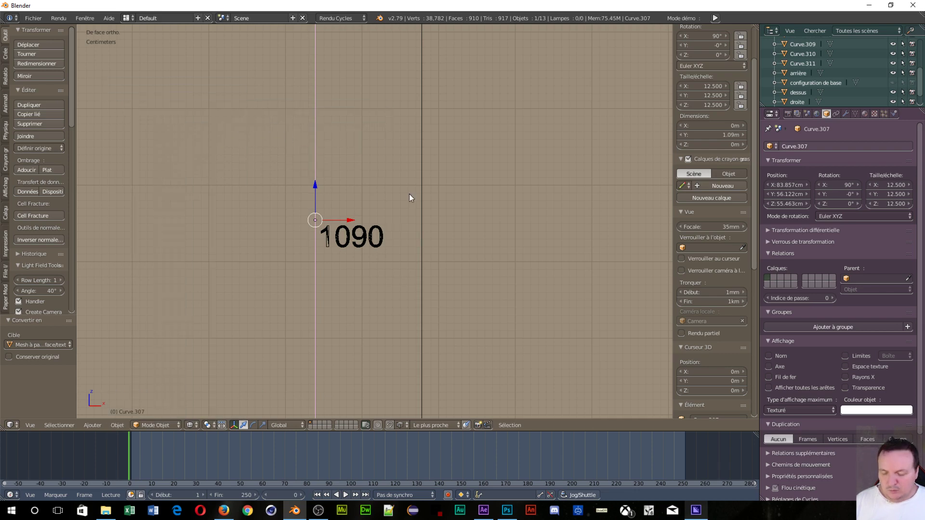
key("b")
left_click_drag(409, 193, 289, 260)
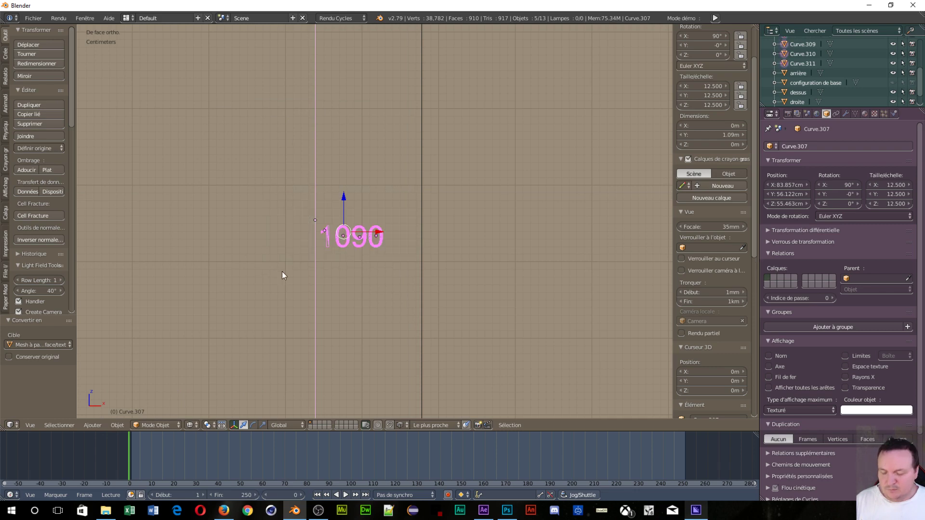
key("ctrl+j")
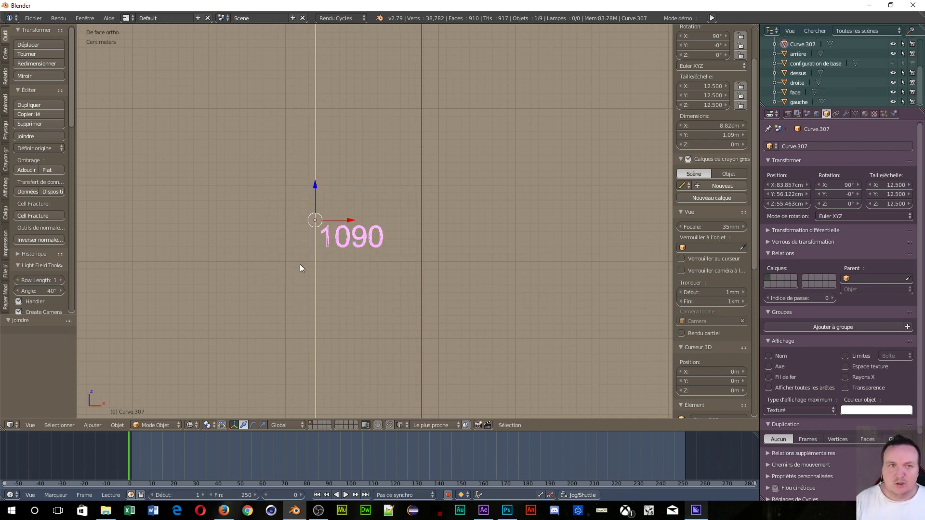
Select the reference cube and raise it to about 38.5 cm on Z.
scroll(812, 93, "up", 2)
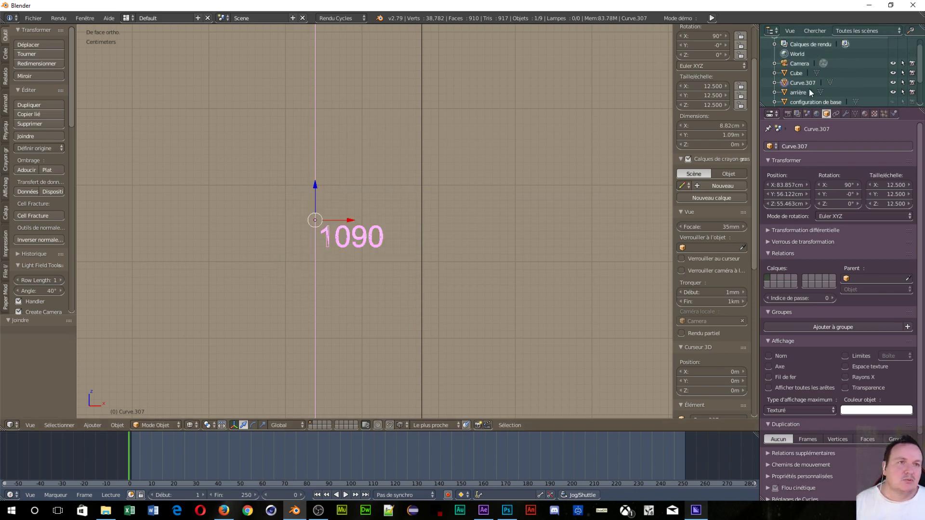
left_click(782, 72)
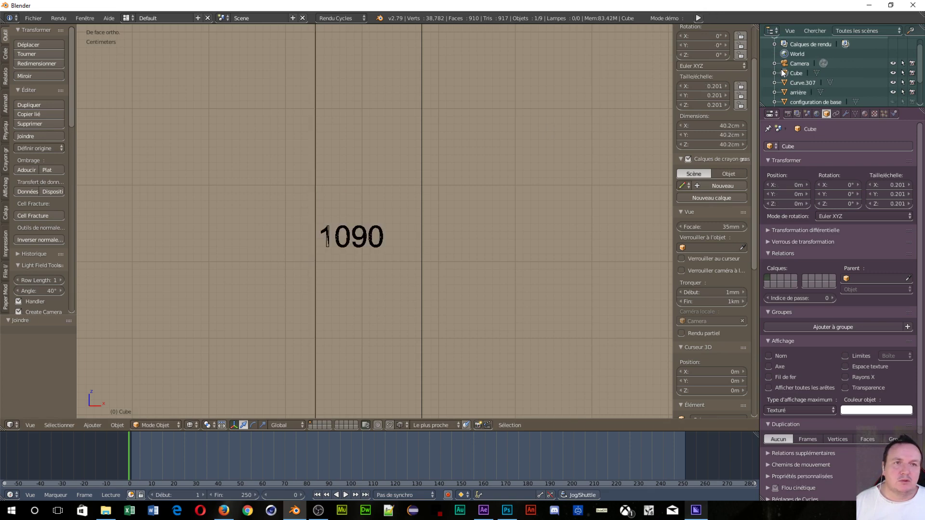
scroll(404, 119, "down", 3)
scroll(394, 121, "down", 5)
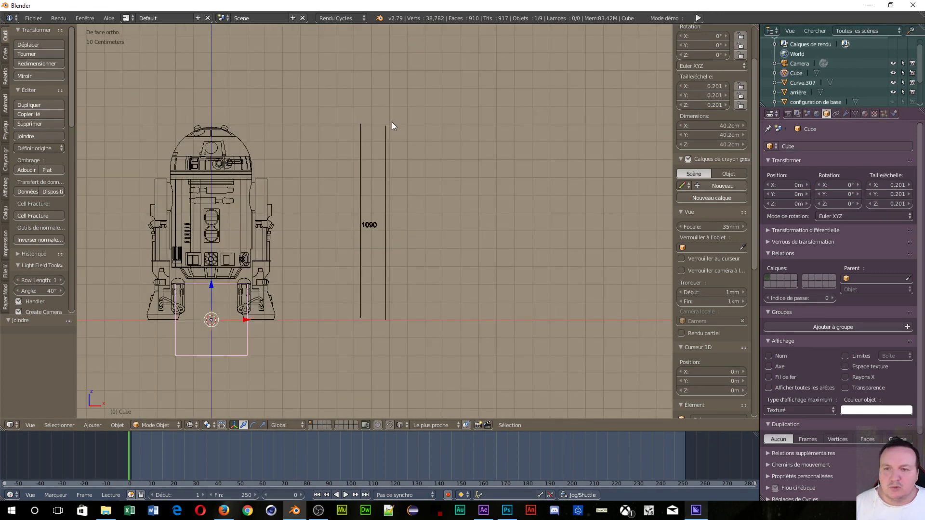
scroll(391, 122, "down", 1)
scroll(392, 122, "down", 4)
scroll(388, 124, "down", 2)
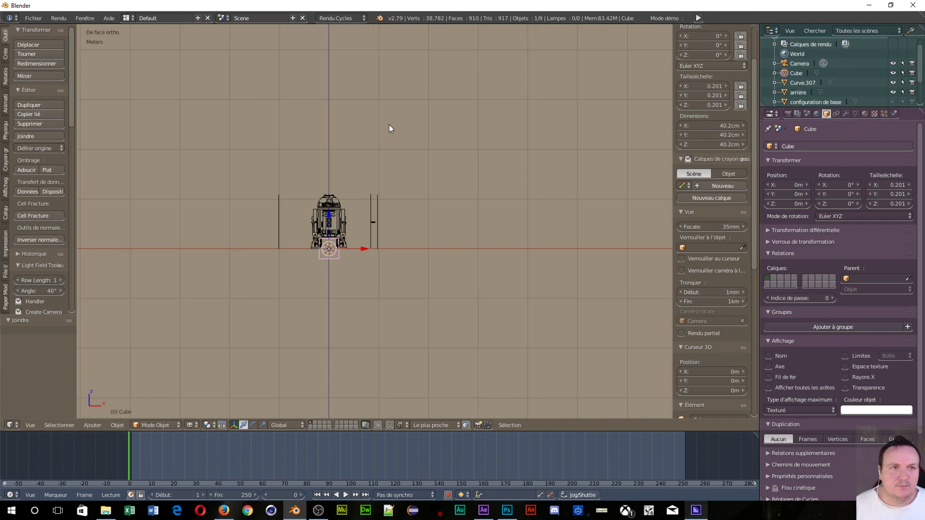
left_click(784, 82)
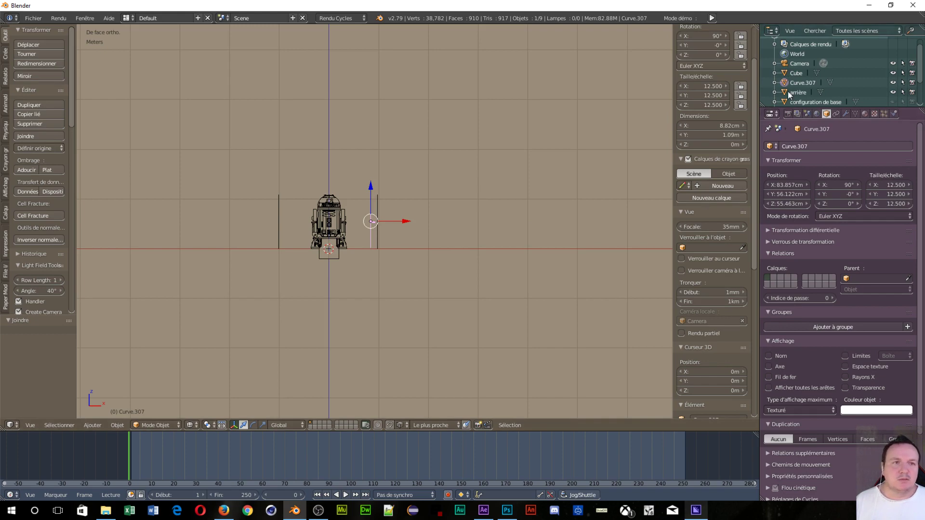
scroll(368, 248, "up", 5)
scroll(368, 245, "up", 3)
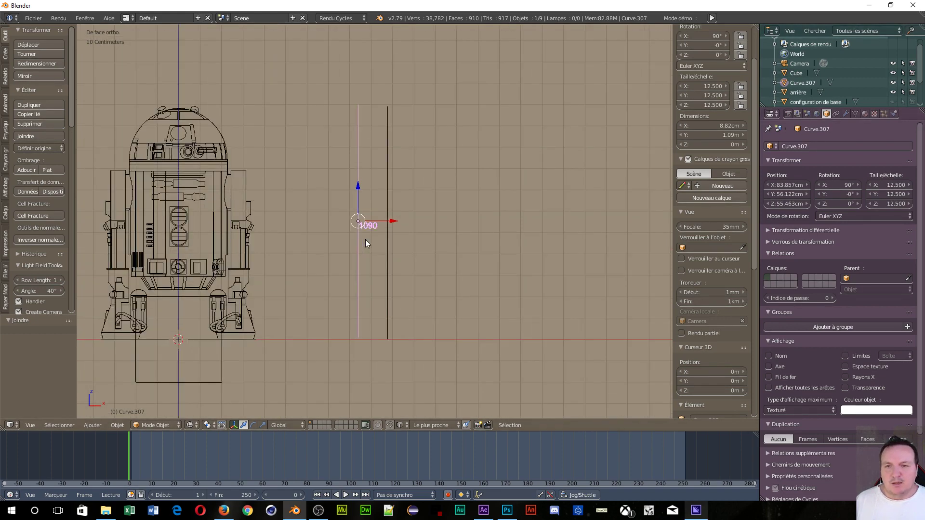
right_click(178, 292)
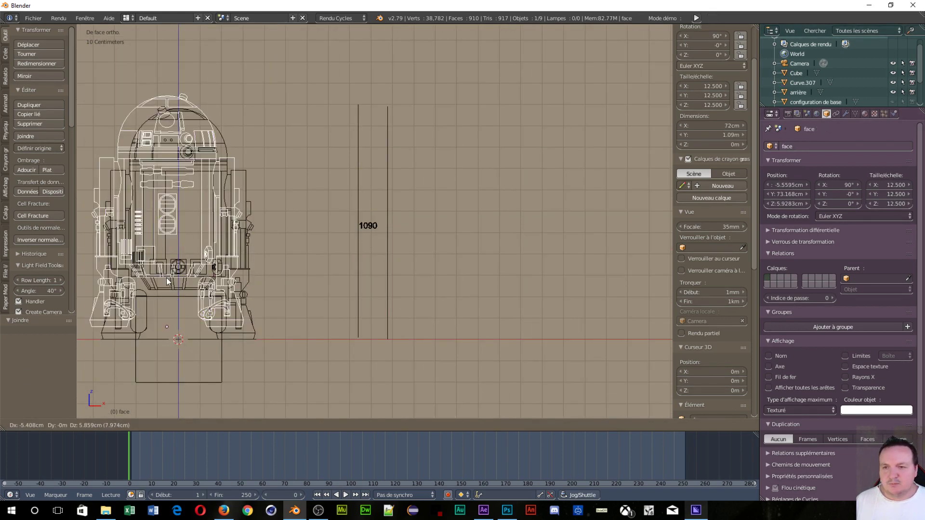
right_click(173, 298)
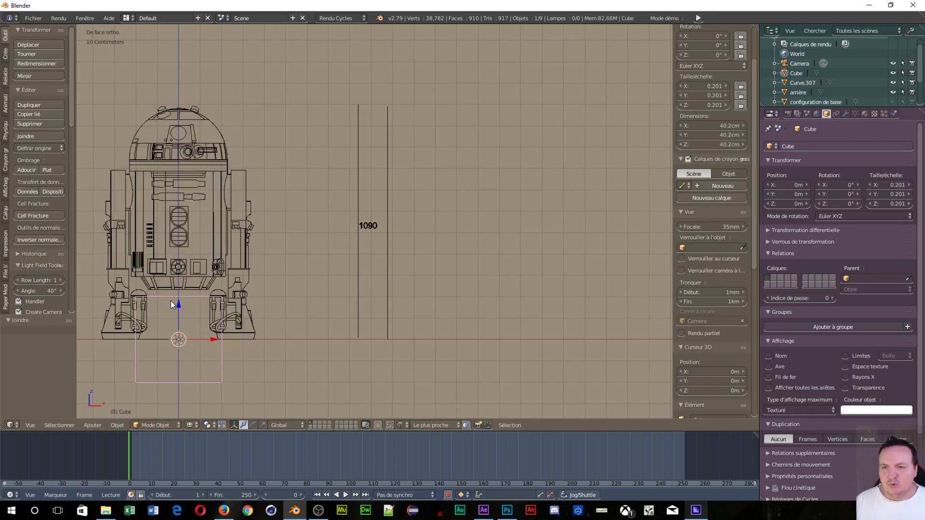
left_click_drag(175, 298, 176, 224)
Hide the arrière and gauche blueprint images in the outliner.
scroll(850, 81, "down", 2)
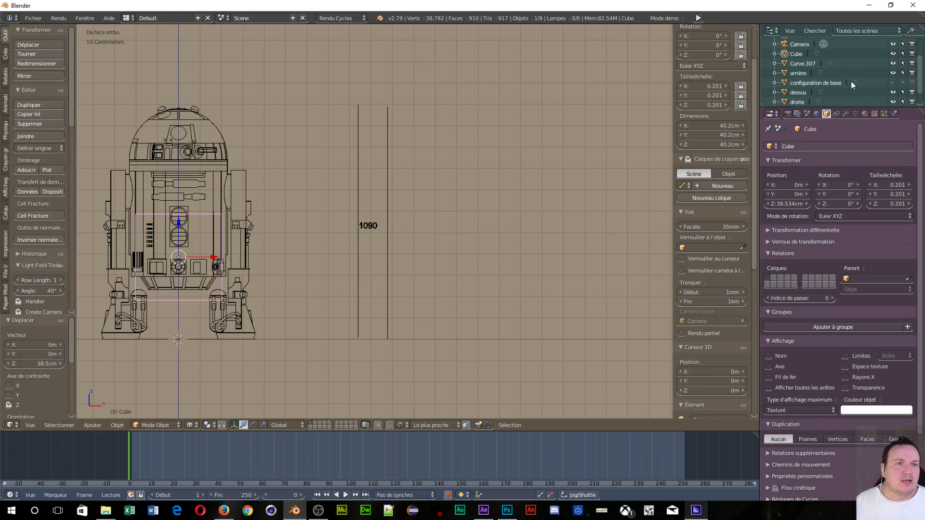
left_click(894, 71)
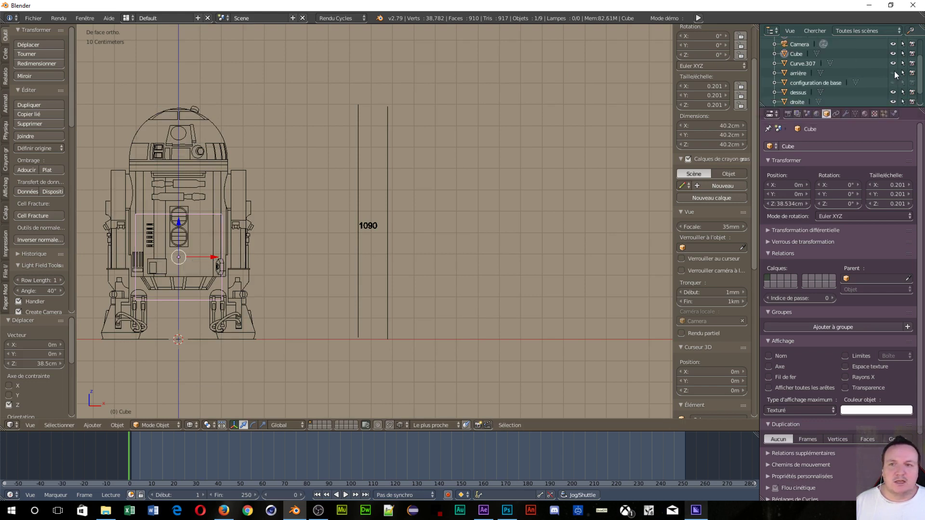
scroll(236, 237, "down", 3)
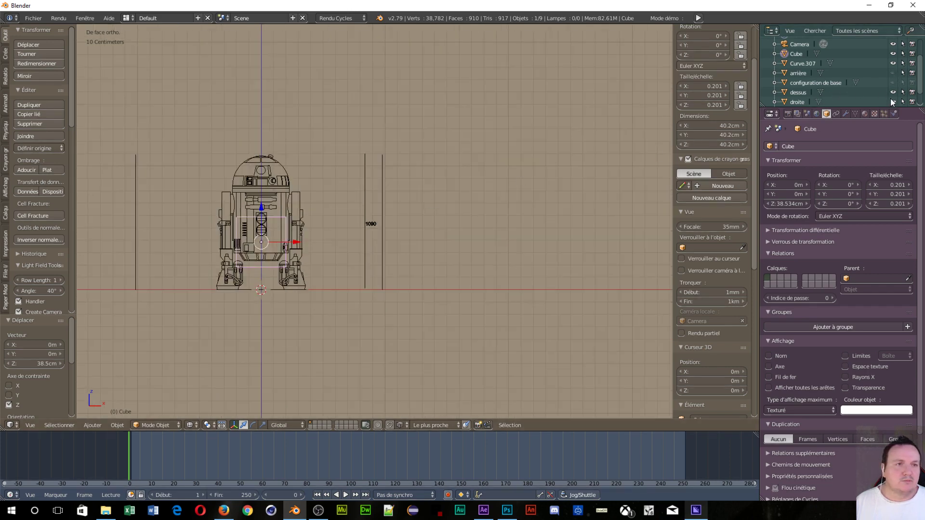
scroll(889, 92, "down", 2)
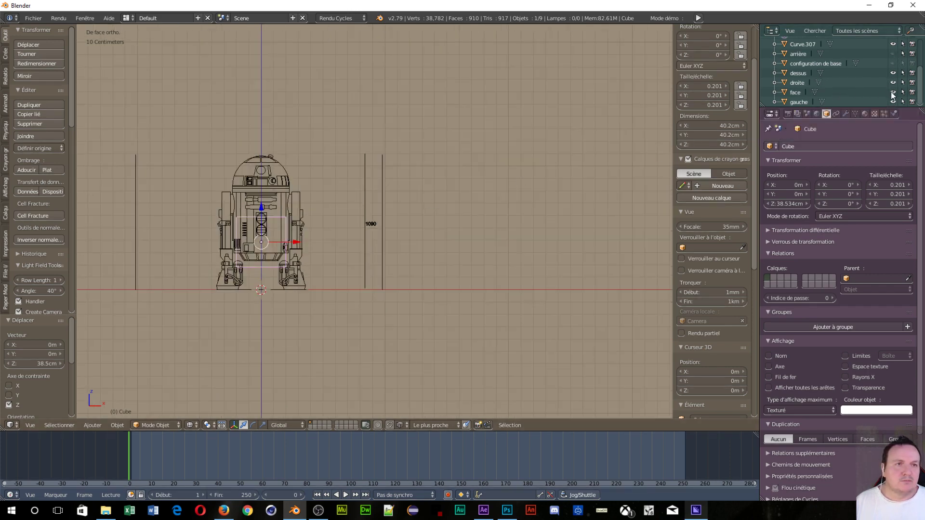
left_click(893, 102)
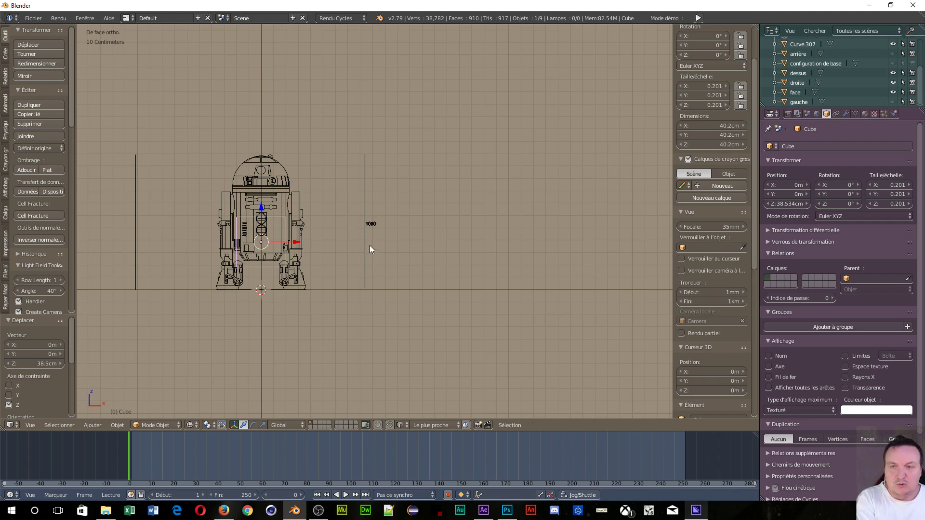
Compare front and side views and toggle a side blueprint's visibility.
key("KP_3")
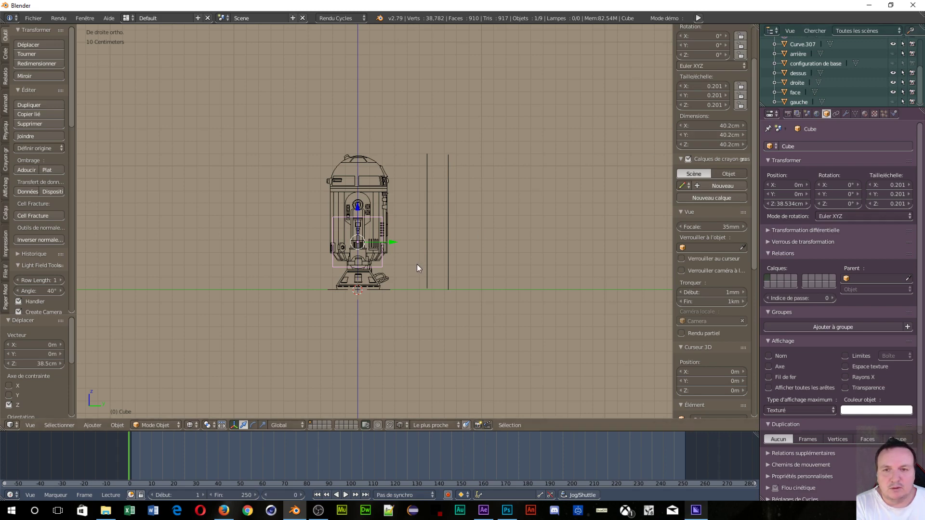
key("KP_1")
key("KP_3")
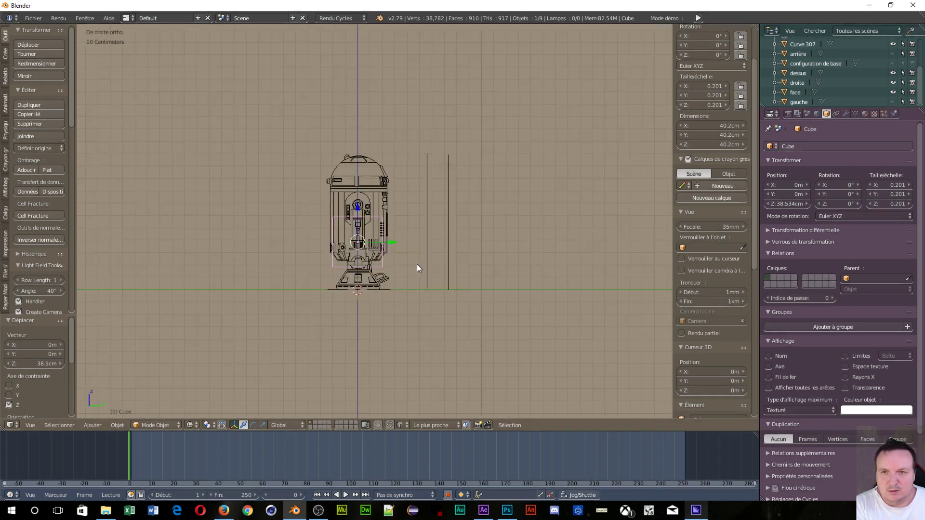
key("KP_1")
key("KP_3")
key("KP_1")
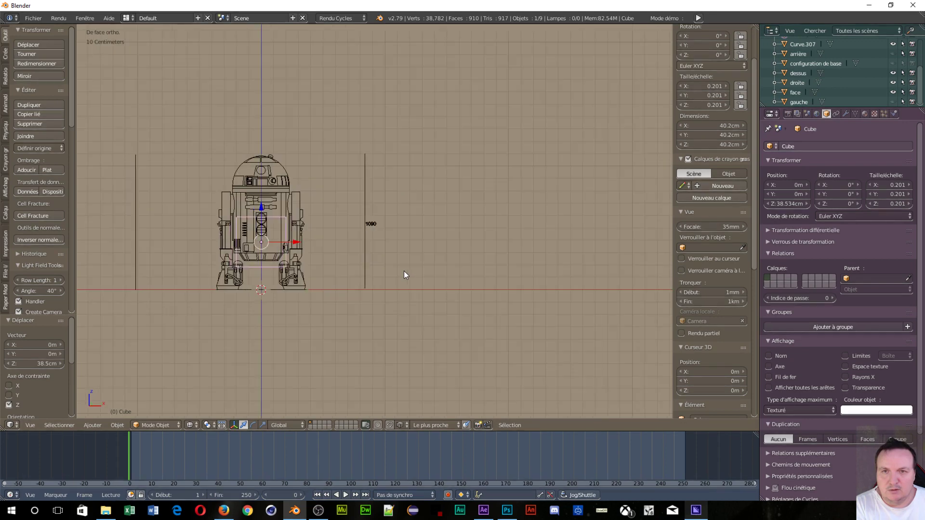
key("KP_3")
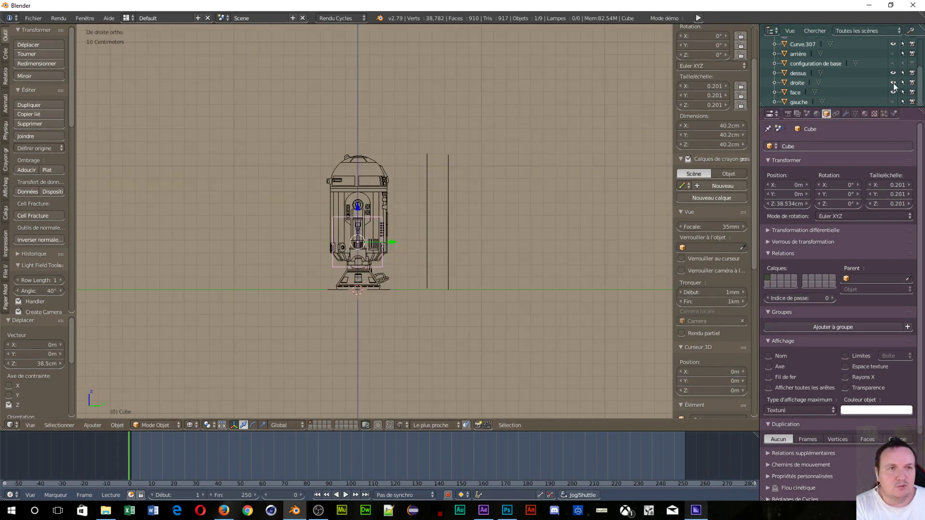
left_click(892, 92)
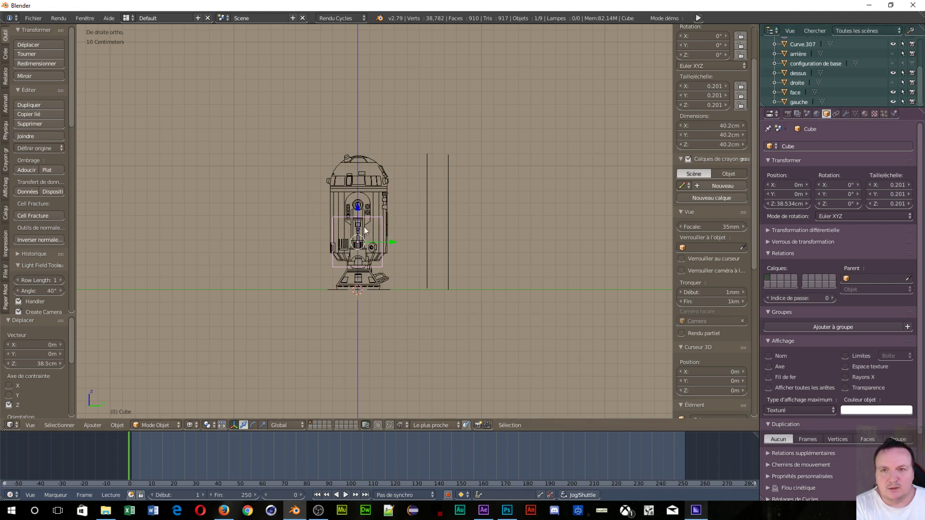
scroll(358, 236, "up", 3)
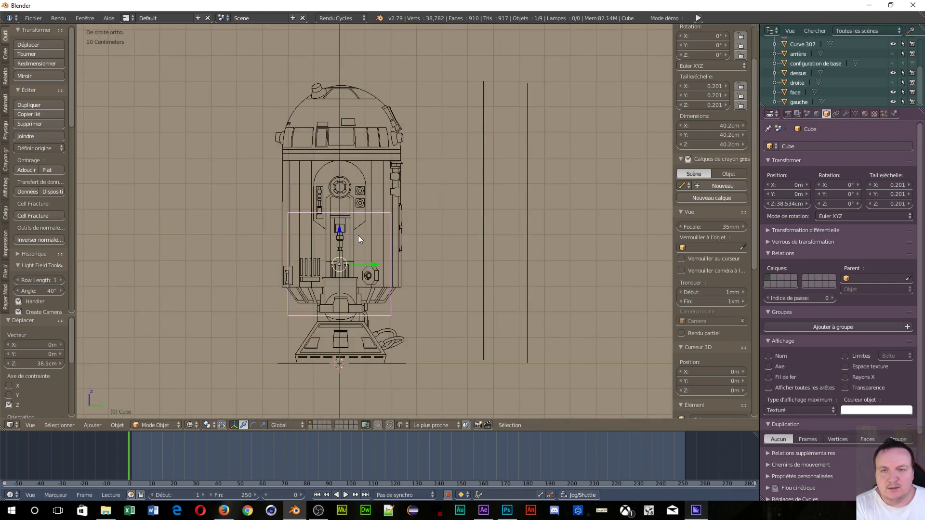
scroll(356, 237, "down", 2)
scroll(352, 235, "up", 2)
Flip repeatedly between front and side views, ending on the front view.
key("KP_1")
key("KP_3")
key("KP_1")
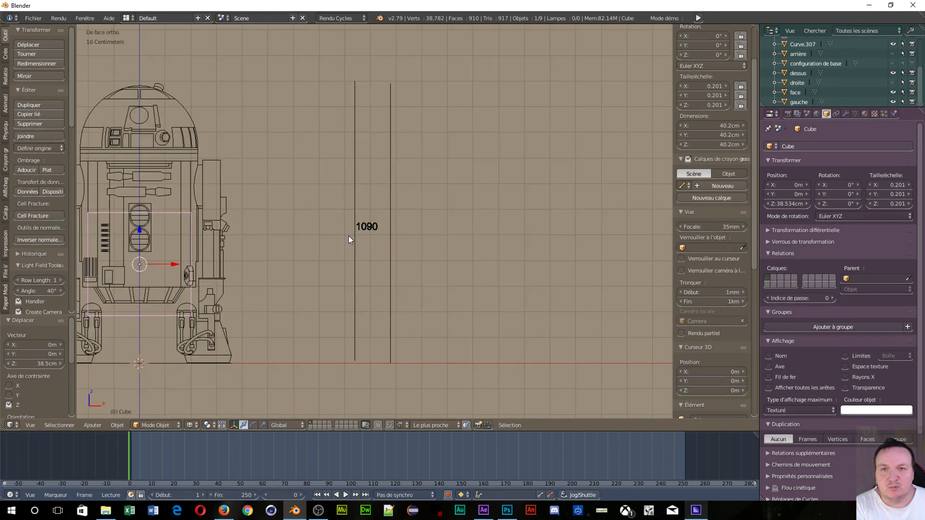
key("KP_3")
key("KP_1")
key("KP_3")
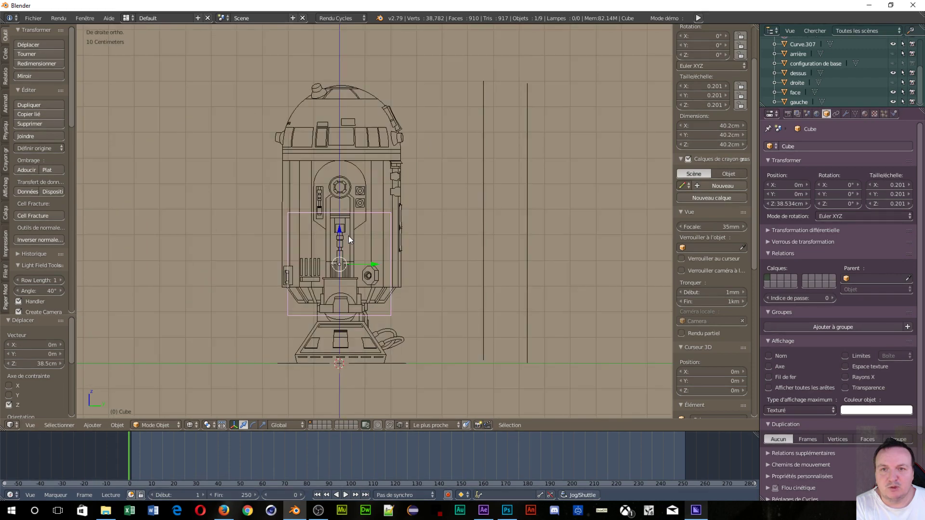
key("KP_1")
key("KP_3")
key("KP_1")
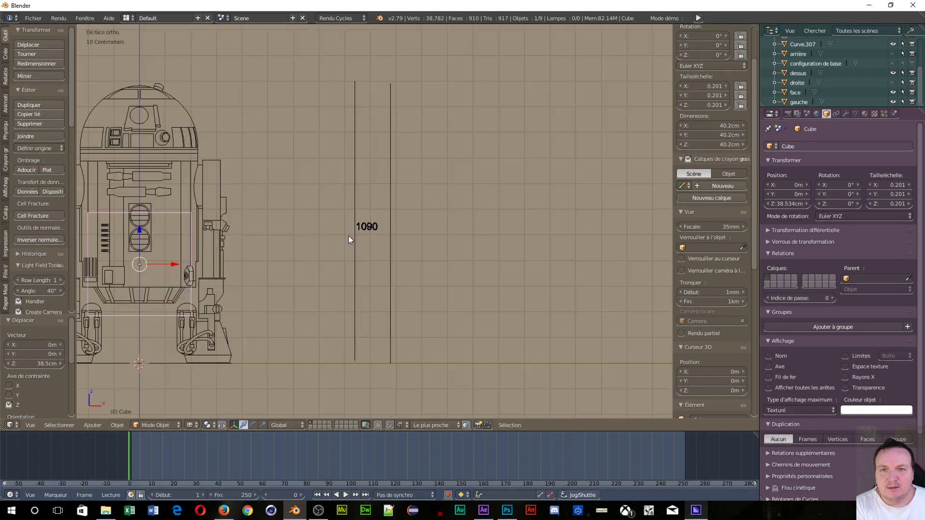
key("KP_3")
key("KP_1")
key("KP_3")
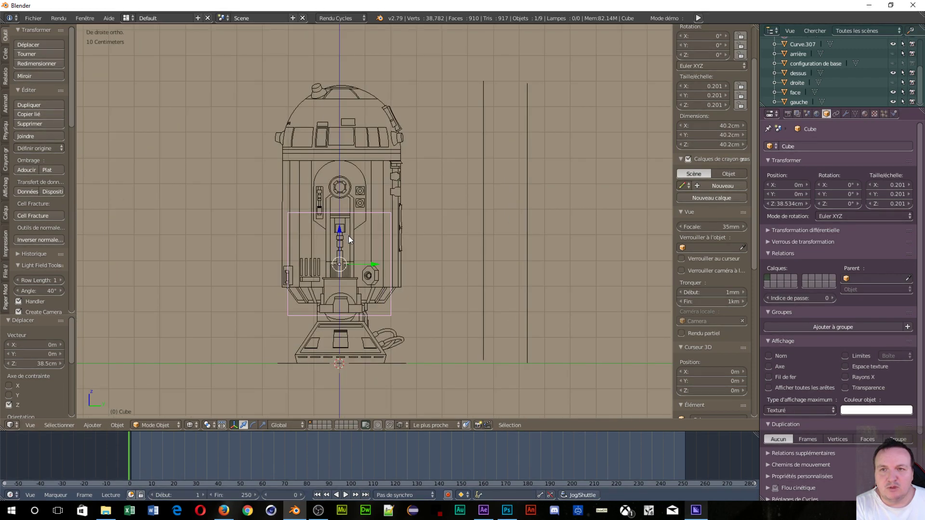
key("KP_1")
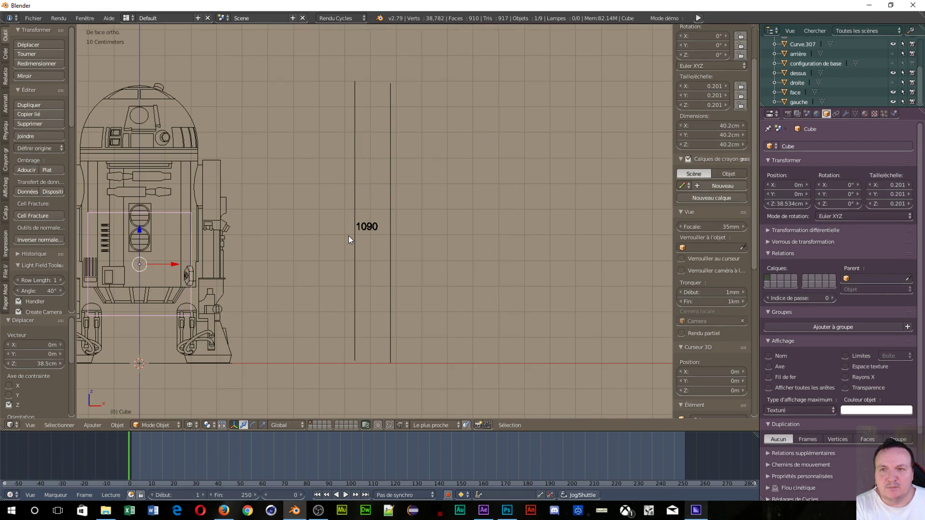
key("KP_3")
key("KP_1")
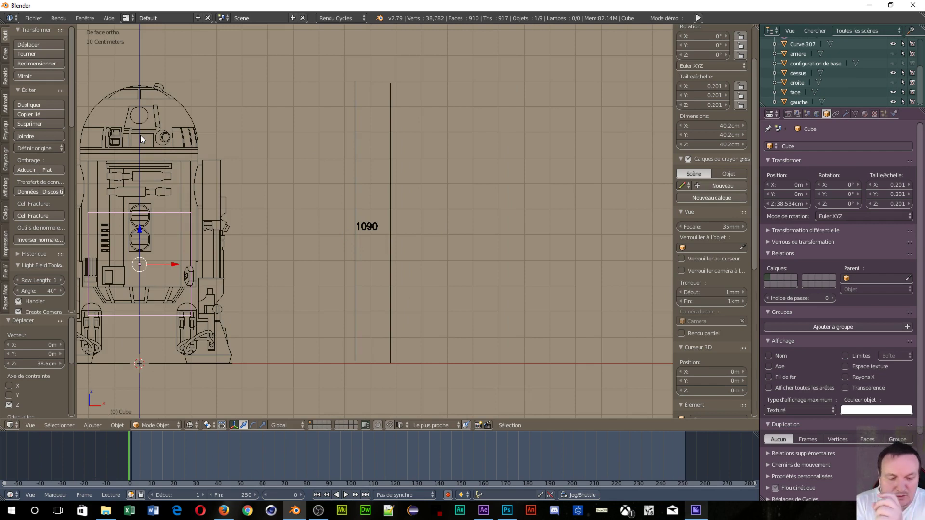
Orbit around the droid and hide the gauche blueprint image.
key("KP_6")
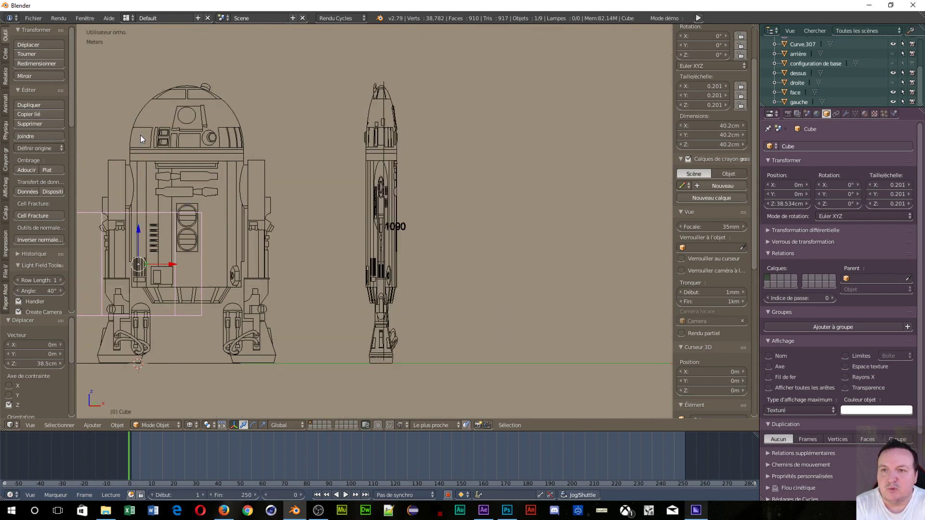
key("KP_6")
key("KP_6")
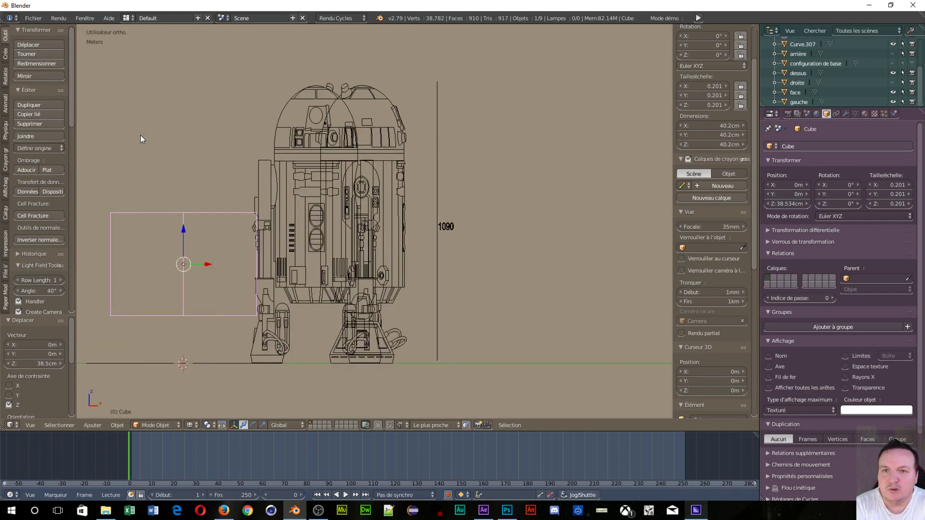
key("KP_6")
key("KP_6")
key("KP_6")
key("KP_6")
key("KP_6")
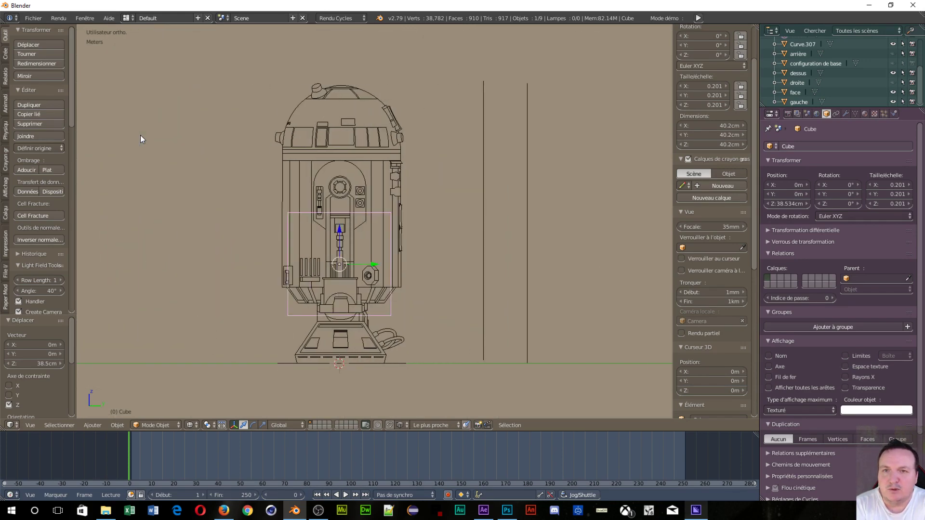
key("KP_6")
key("KP_6")
key("KP_6")
key("KP_6")
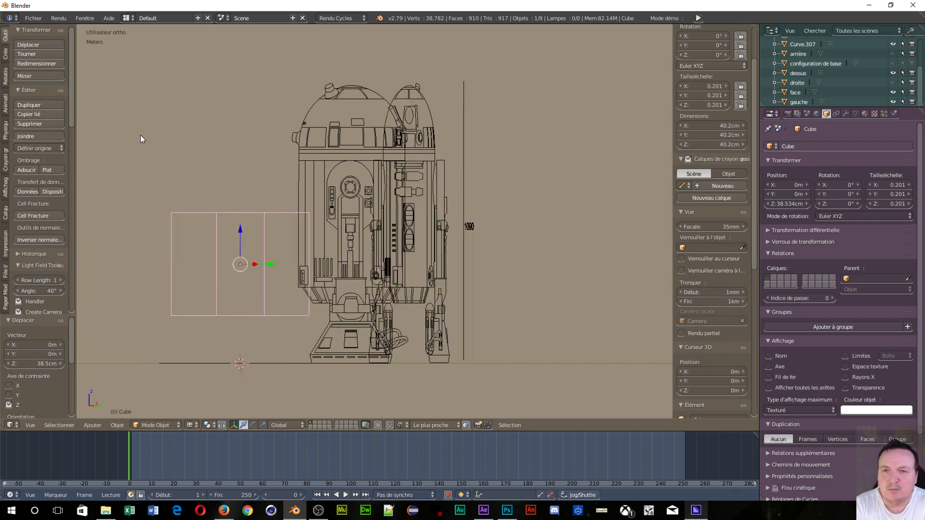
key("KP_6")
key("KP_6")
key("KP_6")
key("KP_6")
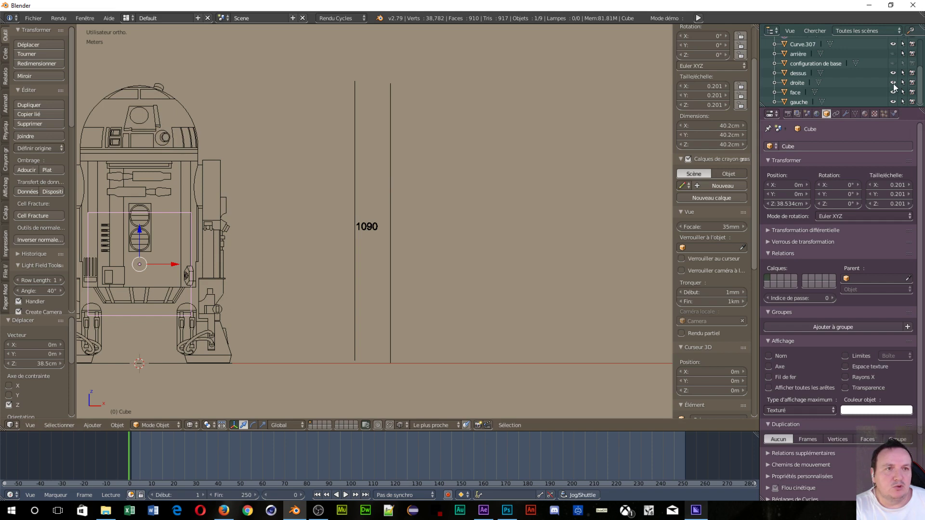
left_click(892, 102)
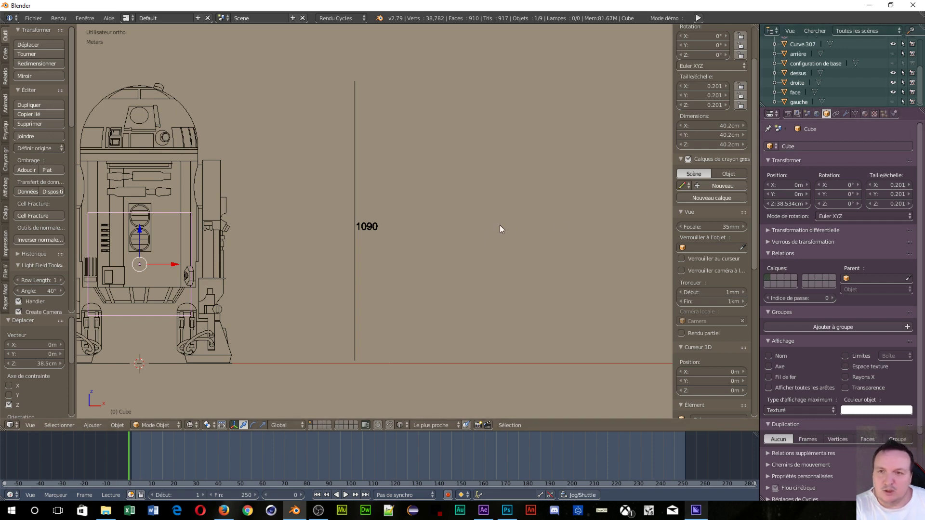
Orbit the other way, show the gauche blueprint again and hide droite.
key("KP_4")
key("KP_4")
key("KP_4")
key("KP_4")
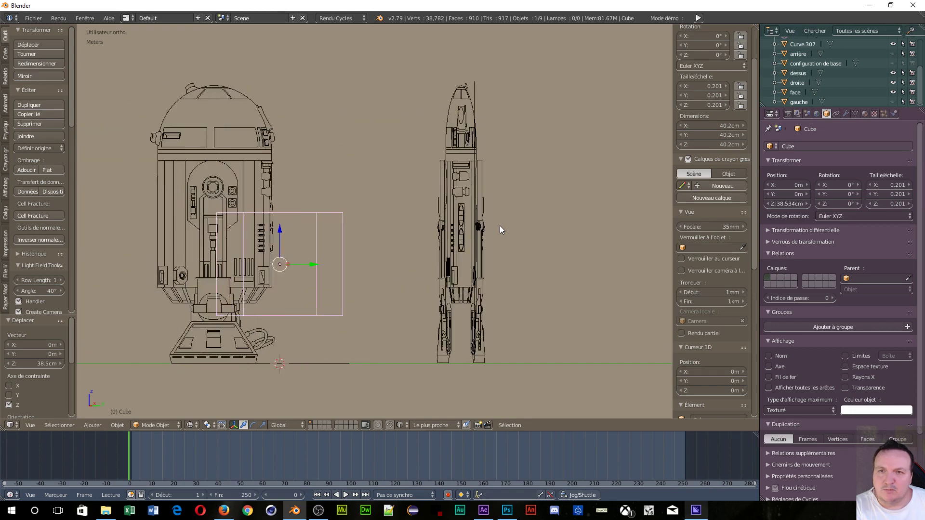
key("KP_4")
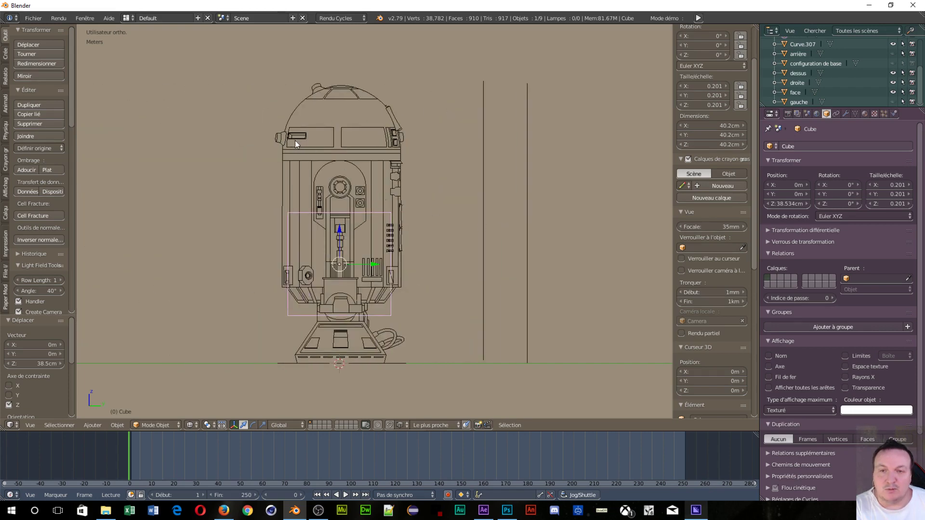
scroll(278, 240, "down", 3)
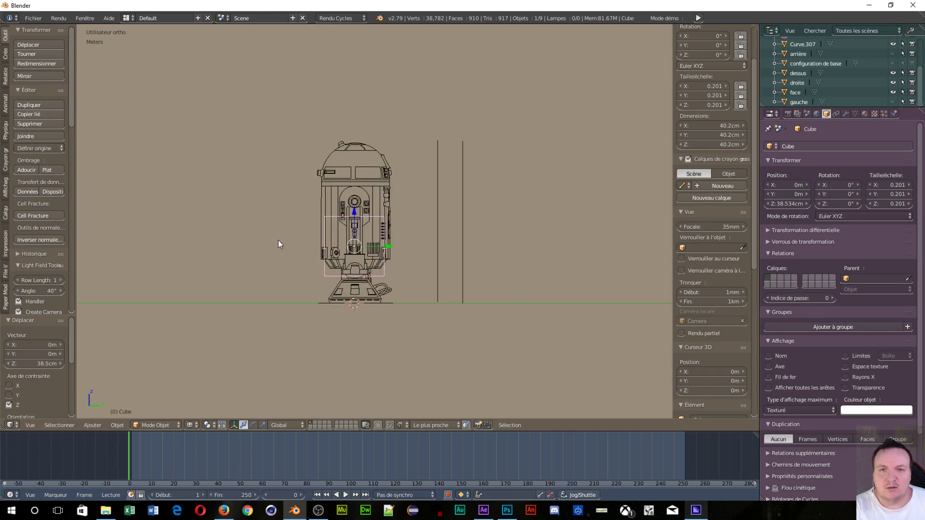
key("KP_4")
key("KP_4")
key("KP_4")
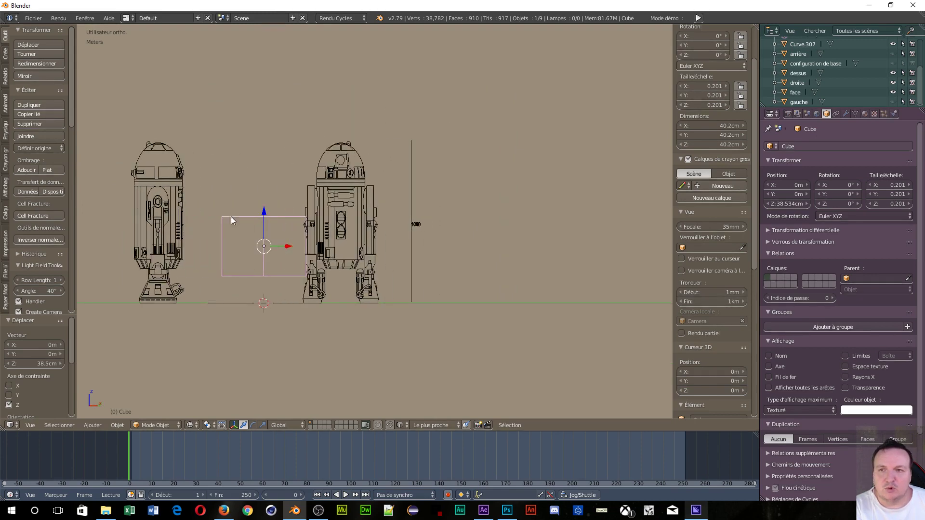
key("KP_4")
key("KP_4")
key("KP_4")
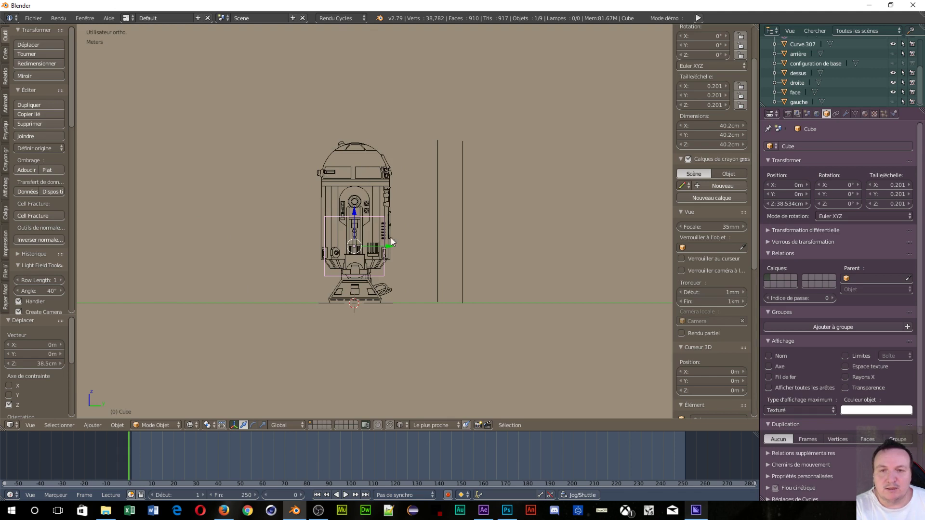
left_click(893, 101)
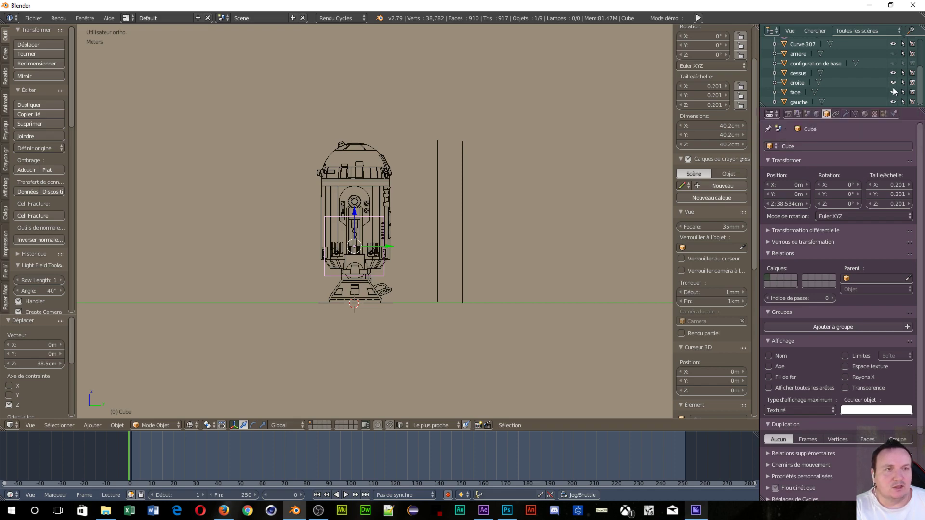
left_click(894, 83)
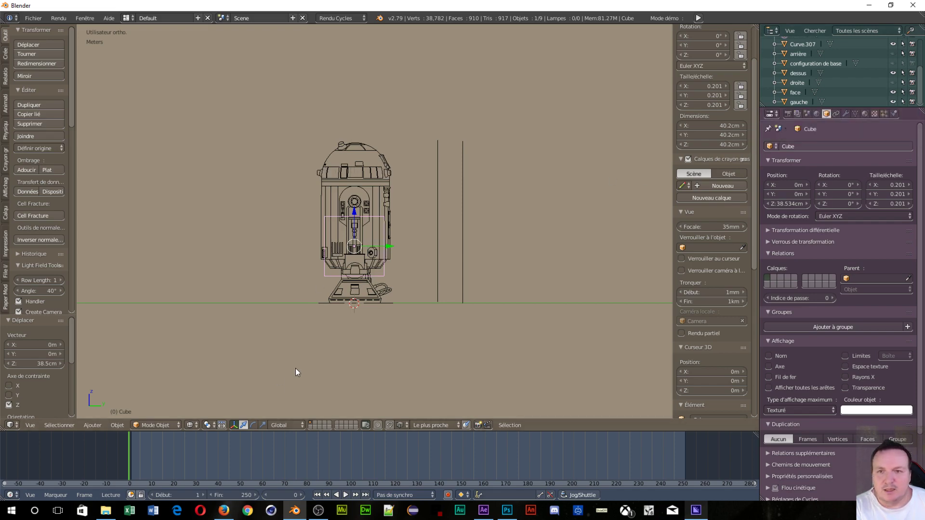
Zoom and orbit to an oblique top-down view of the blueprints around the cube.
scroll(295, 368, "up", 3)
scroll(307, 360, "up", 4)
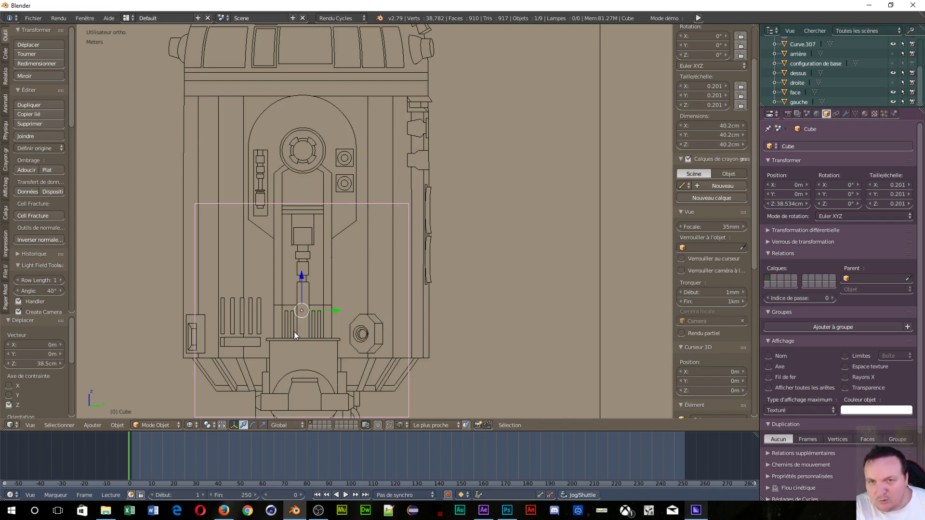
scroll(220, 275, "down", 2)
mouse_move(220, 267)
middle_mouse_down()
mouse_move(233, 287)
mouse_move(258, 288)
mouse_move(190, 293)
mouse_move(104, 370)
mouse_move(302, 352)
mouse_move(315, 303)
middle_mouse_up()
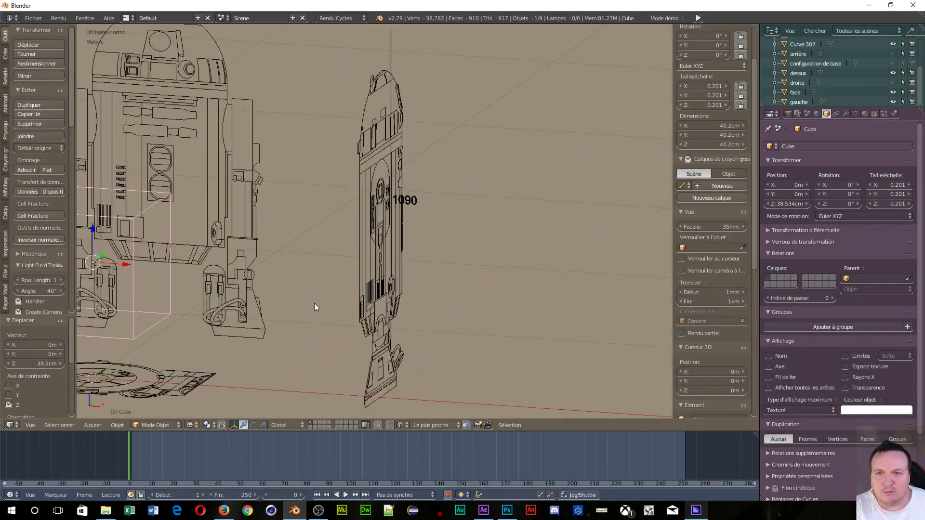
scroll(306, 294, "down", 5)
mouse_move(421, 257)
middle_mouse_down()
mouse_move(388, 282)
mouse_move(333, 250)
mouse_move(350, 170)
mouse_move(374, 272)
mouse_move(410, 276)
mouse_move(294, 205)
middle_mouse_up()
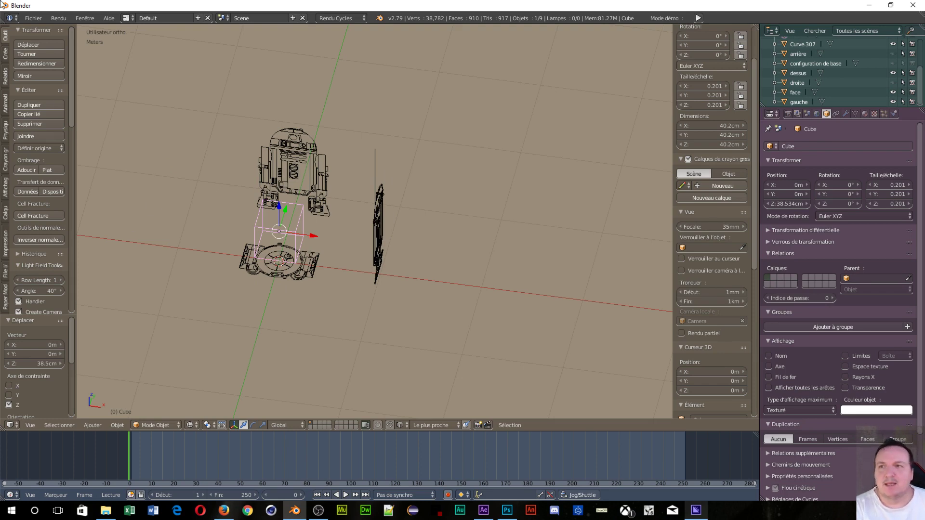
In the Save As browser, create a 'Tuto R2D2' folder on the Desktop.
left_click(33, 18)
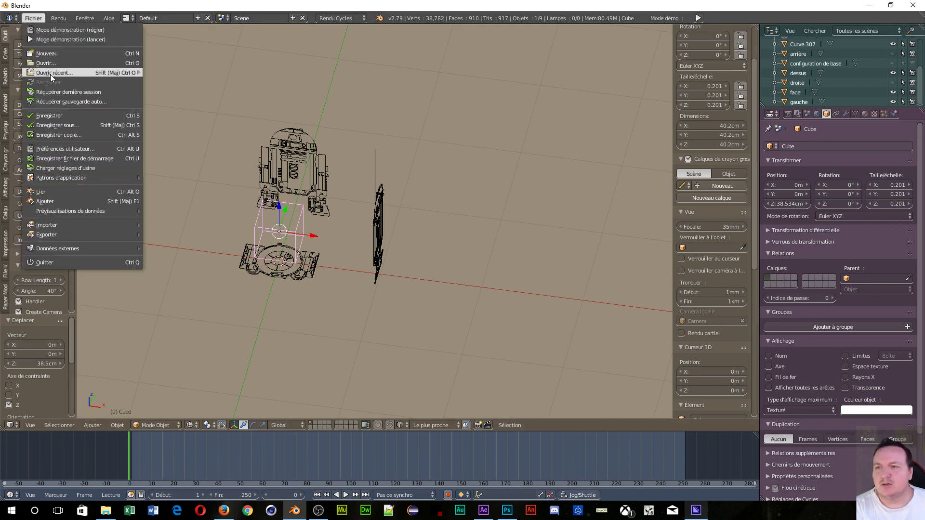
left_click(53, 125)
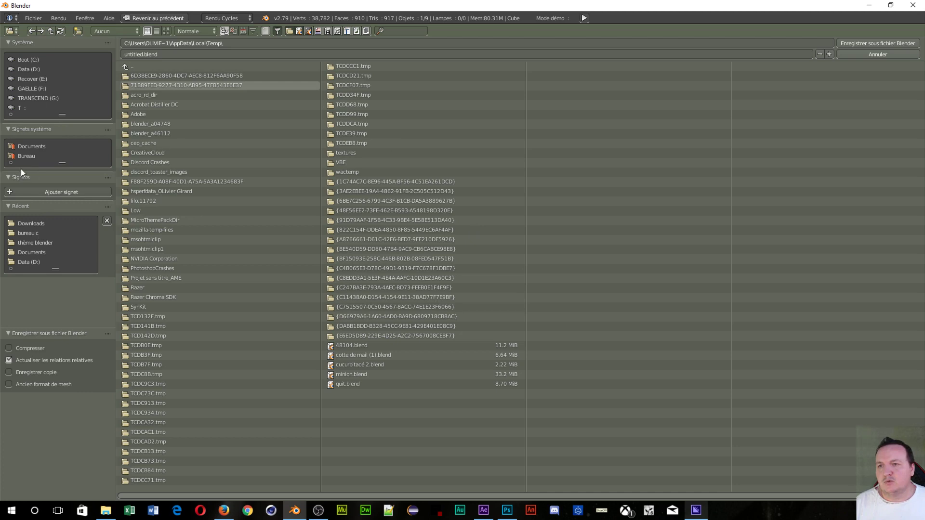
left_click(26, 156)
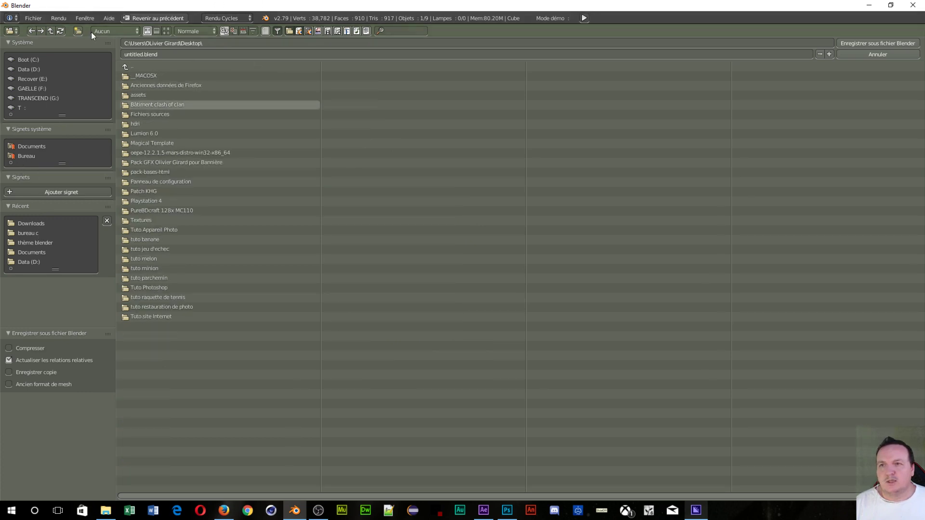
left_click(79, 31)
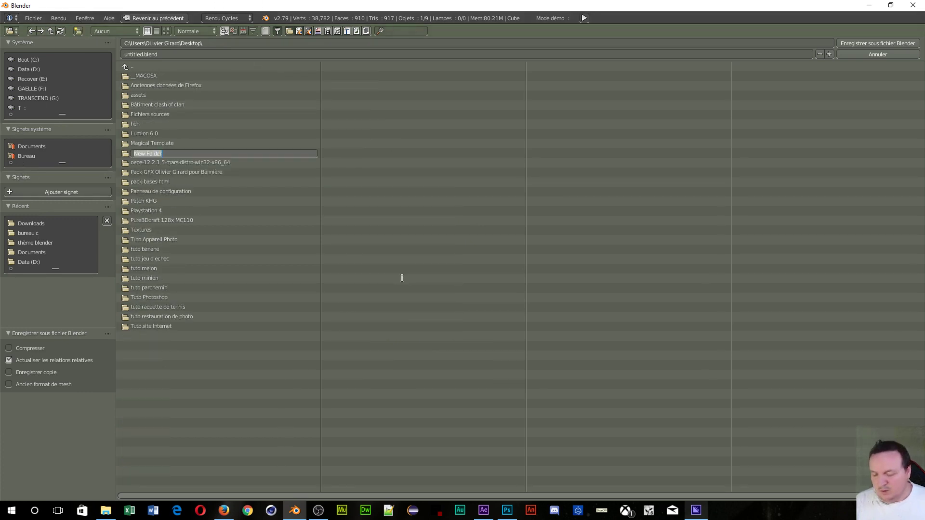
type("Tuto R2D2")
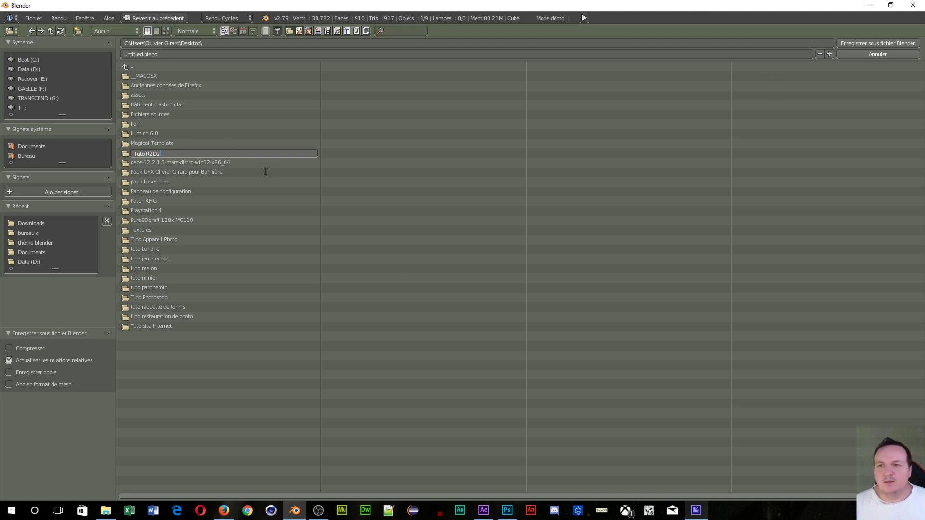
key("Return")
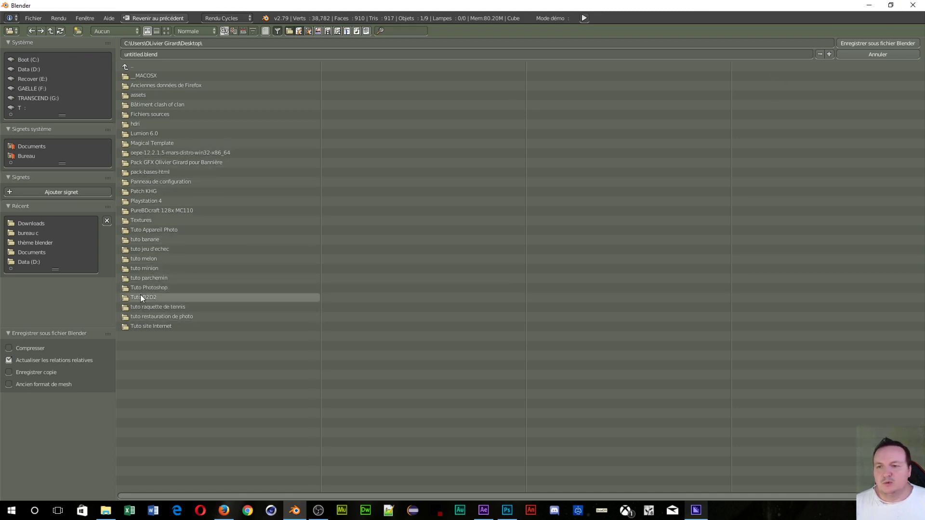
Save the scene as 'tuto partie 1' inside the Tuto R2D2 folder.
left_click(141, 295)
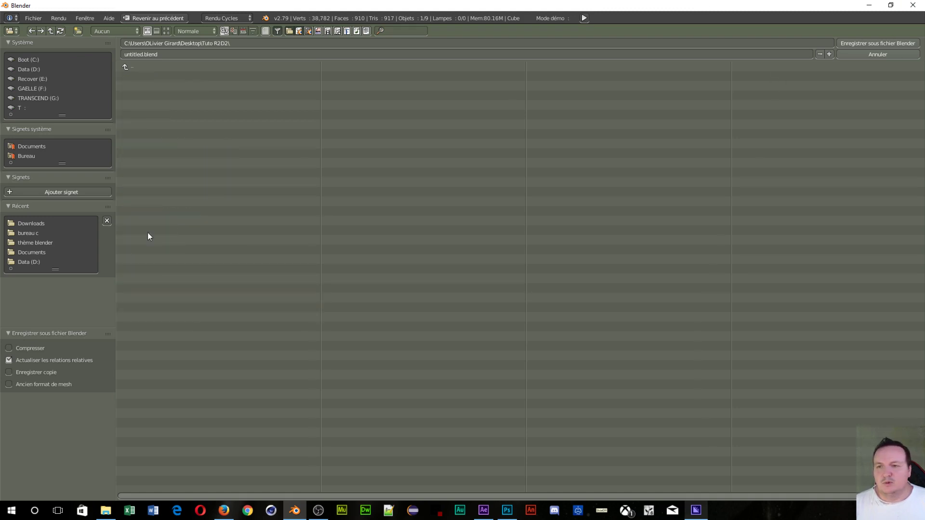
left_click(128, 56)
type("t")
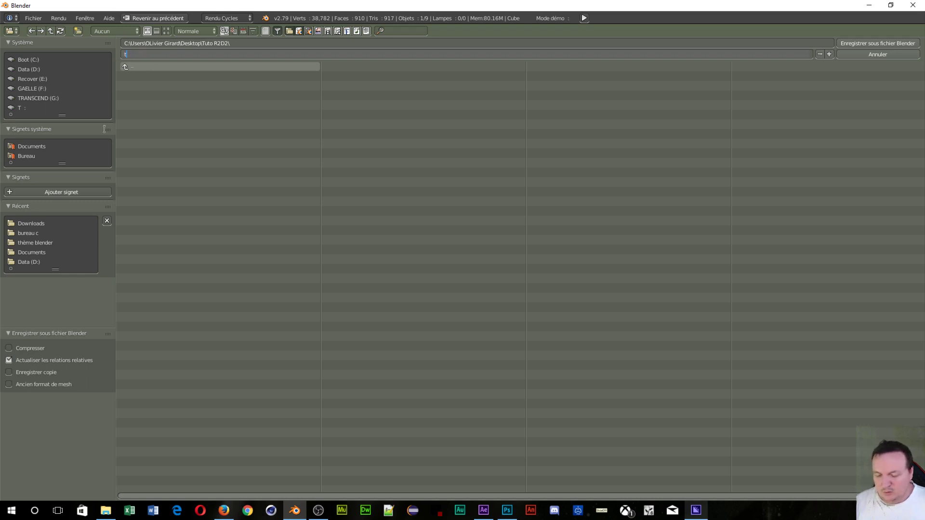
type("uto partie")
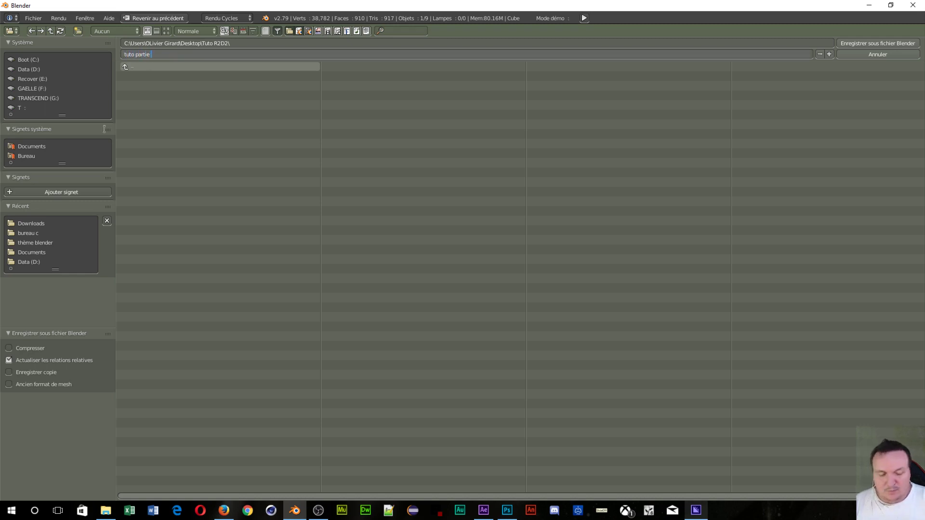
type(" 1.blend")
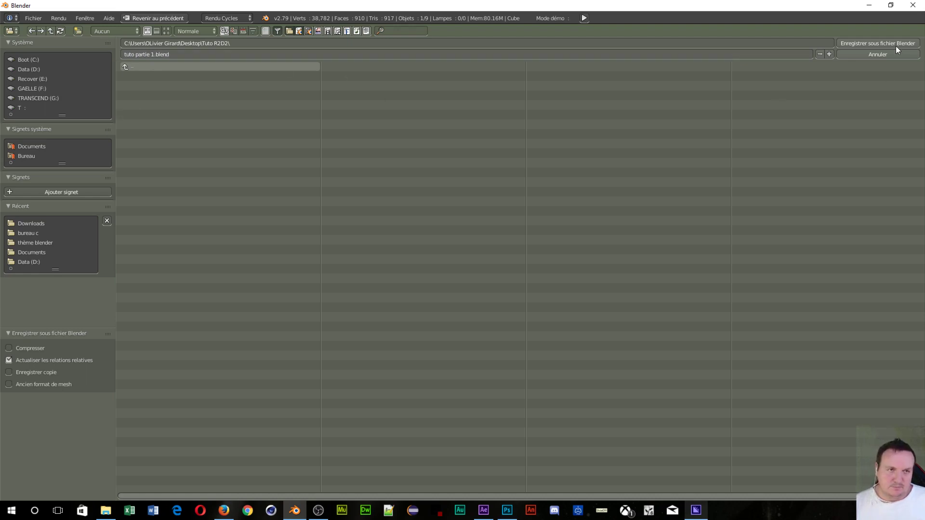
left_click(895, 46)
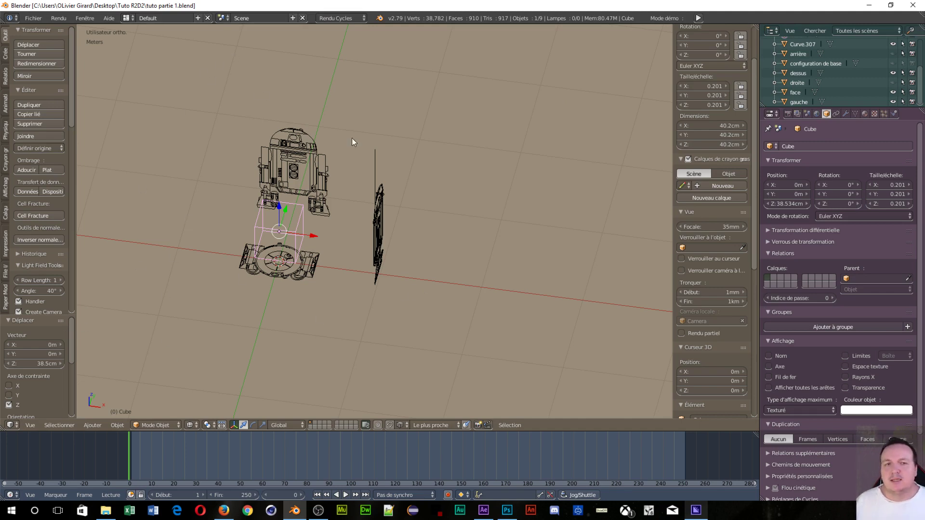
Show the droite and arrière blueprints again and orbit to check alignment.
left_click(892, 83)
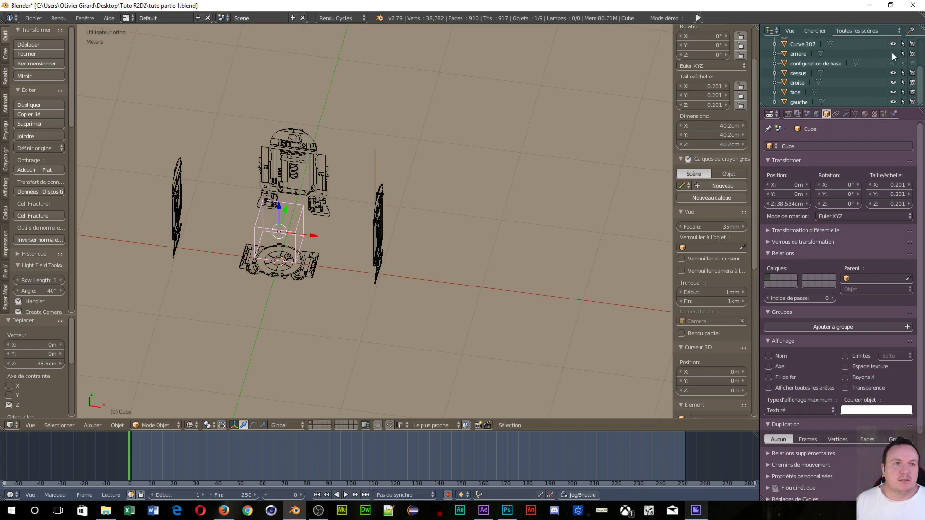
left_click(892, 54)
mouse_move(396, 313)
middle_mouse_down()
mouse_move(330, 325)
mouse_move(264, 249)
mouse_move(271, 282)
mouse_move(398, 256)
mouse_move(520, 91)
mouse_move(589, 397)
mouse_move(581, 241)
mouse_move(541, 143)
mouse_move(440, 279)
mouse_move(409, 239)
mouse_move(423, 251)
middle_mouse_up()
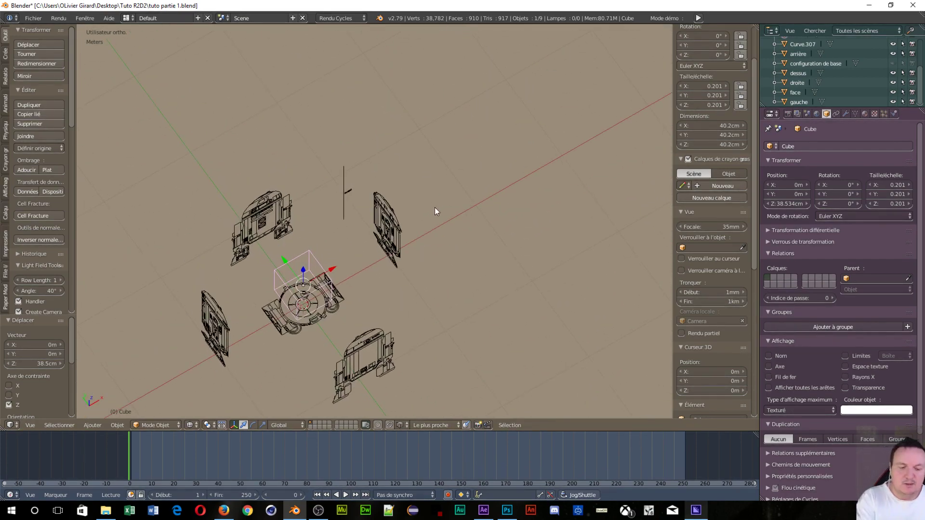
mouse_move(435, 211)
middle_mouse_down()
mouse_move(452, 231)
mouse_move(456, 268)
mouse_move(425, 207)
mouse_move(355, 272)
mouse_move(413, 240)
middle_mouse_up()
Check orthographic fixed views, hide the arrière blueprint, and return to front view.
key("KP_5")
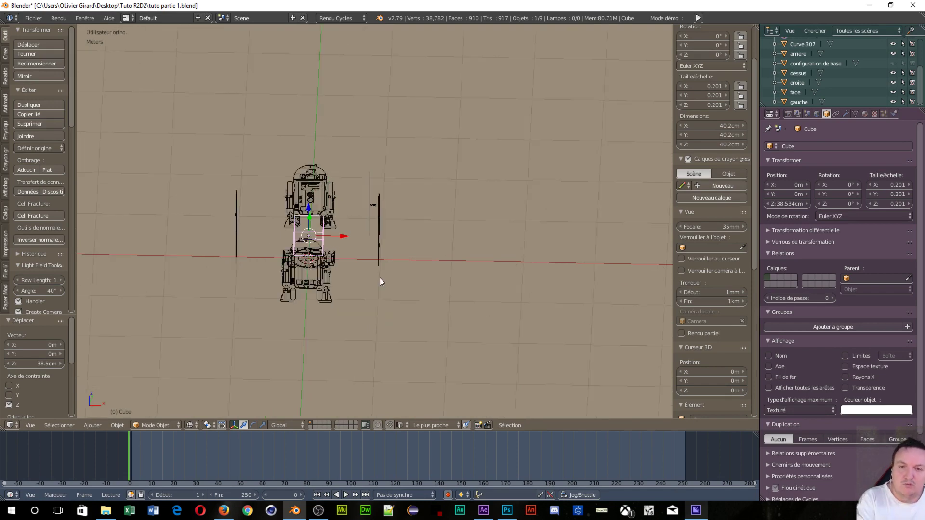
key("KP_1")
key("KP_3")
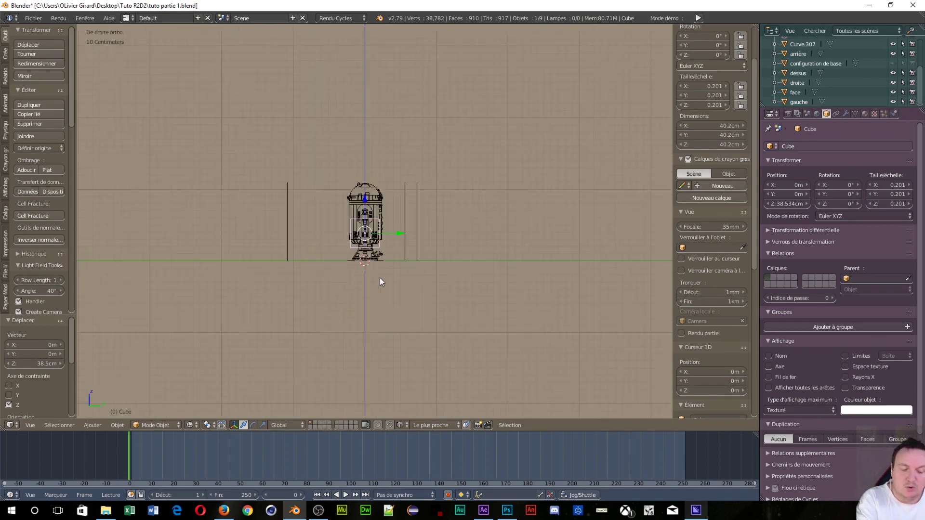
key("KP_7")
key("KP_4")
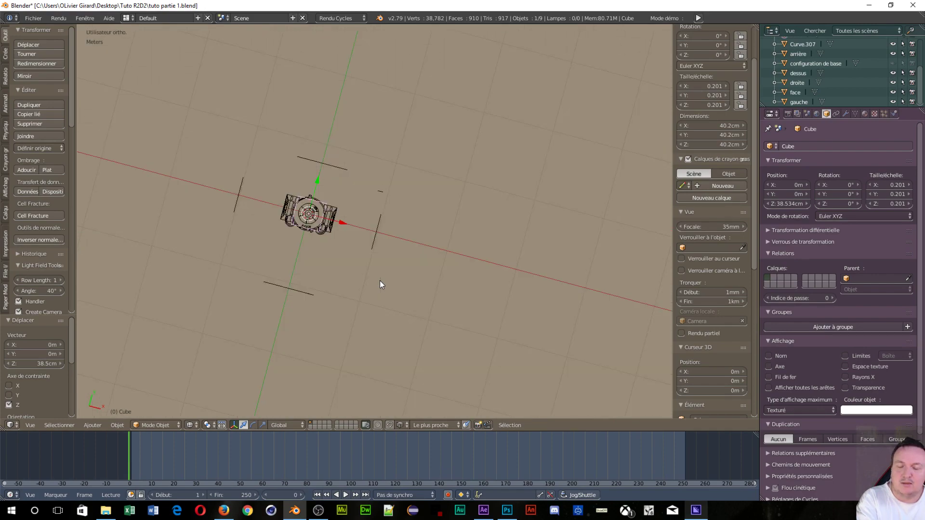
scroll(382, 317, "up", 3)
mouse_move(381, 317)
middle_mouse_down()
mouse_move(332, 290)
mouse_move(347, 238)
mouse_move(422, 220)
mouse_move(477, 257)
mouse_move(664, 206)
mouse_move(106, 236)
mouse_move(206, 269)
mouse_move(185, 245)
mouse_move(173, 248)
mouse_move(161, 314)
middle_mouse_up()
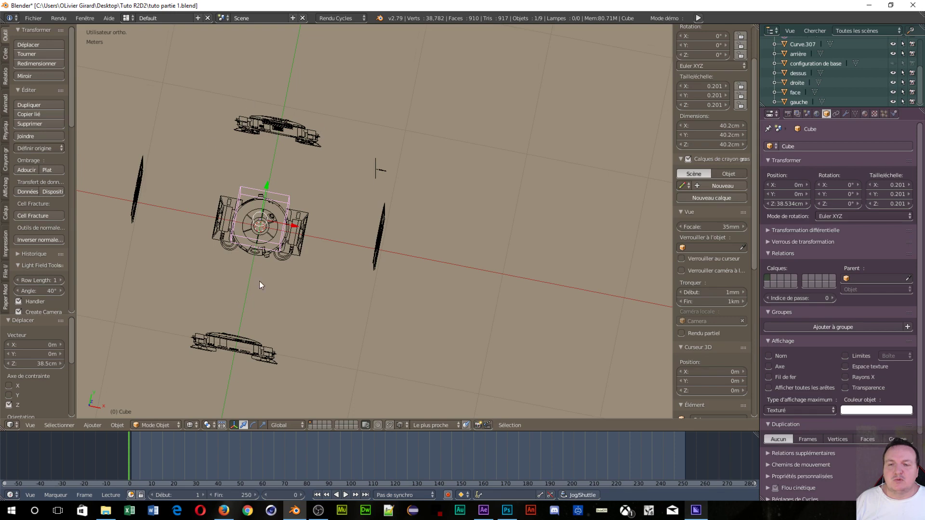
middle_click_drag(260, 285, 270, 215)
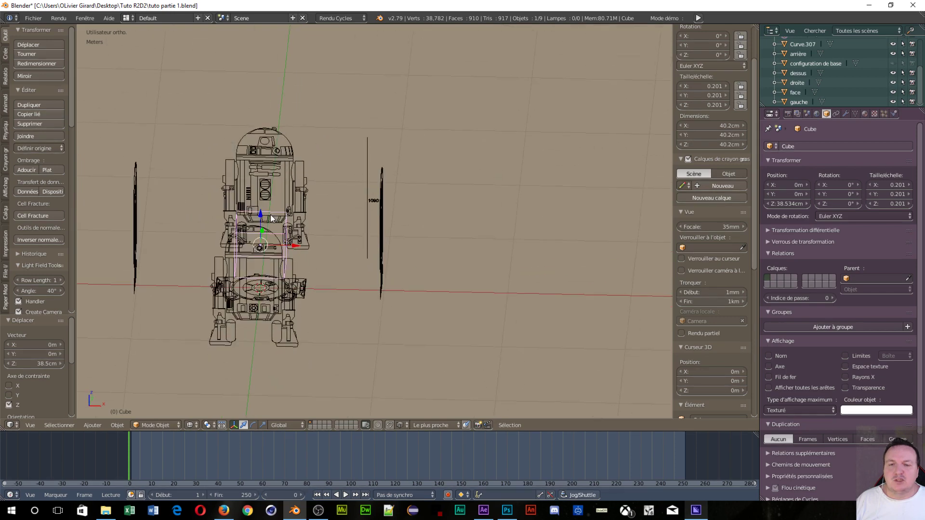
left_click(894, 54)
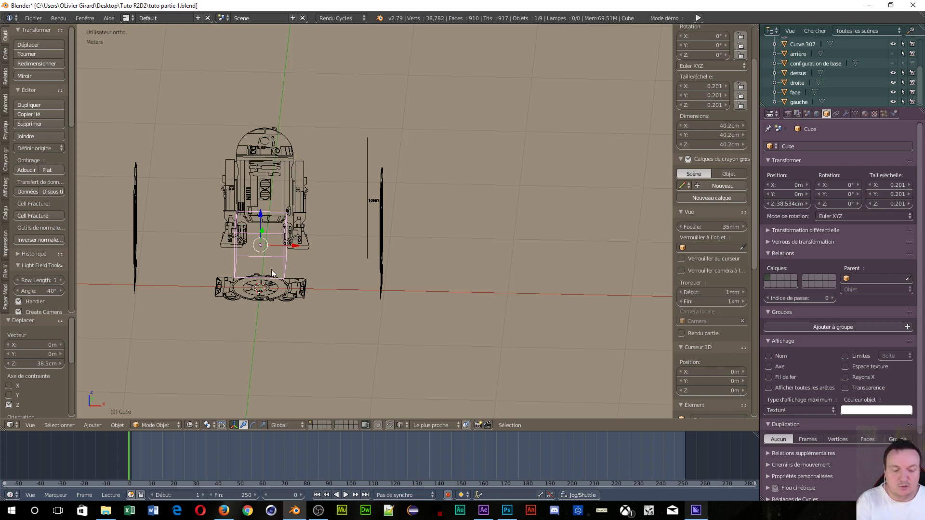
key("KP_1")
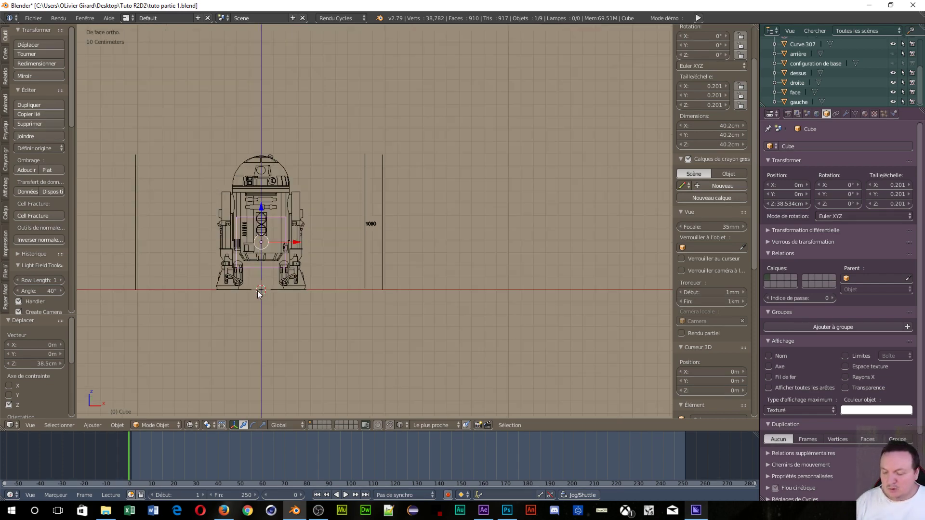
Put the cube in Edit Mode with face selection, framing it beside R2D2's body.
key("Tab")
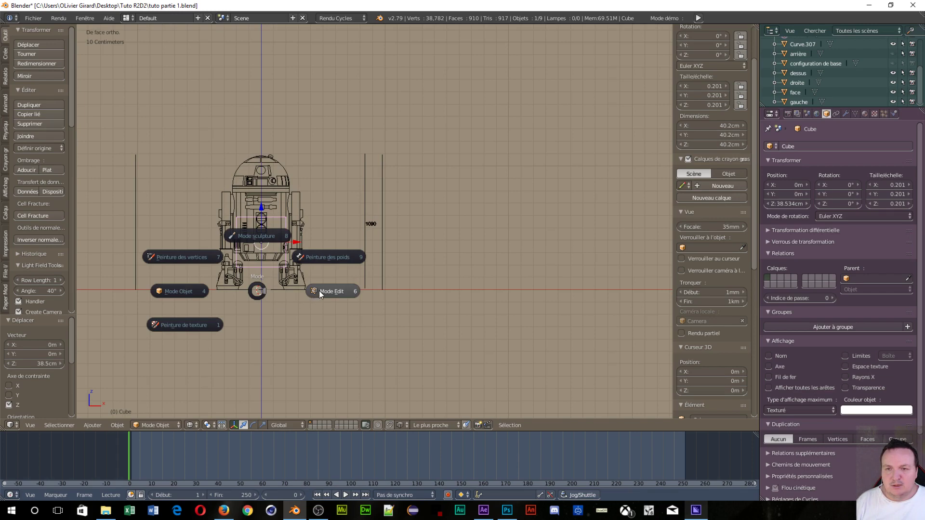
left_click(319, 291)
scroll(306, 296, "up", 3)
scroll(289, 289, "up", 4)
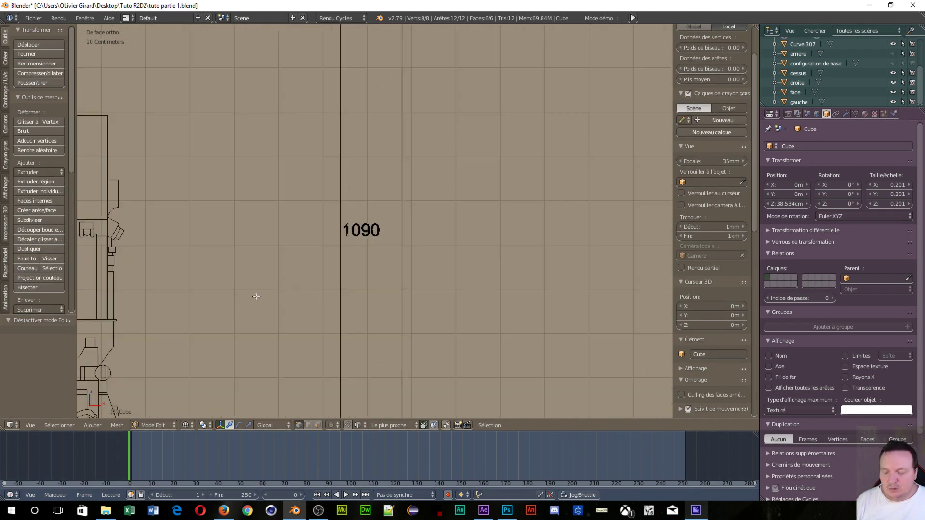
middle_click_drag(273, 276, 550, 206, "shift")
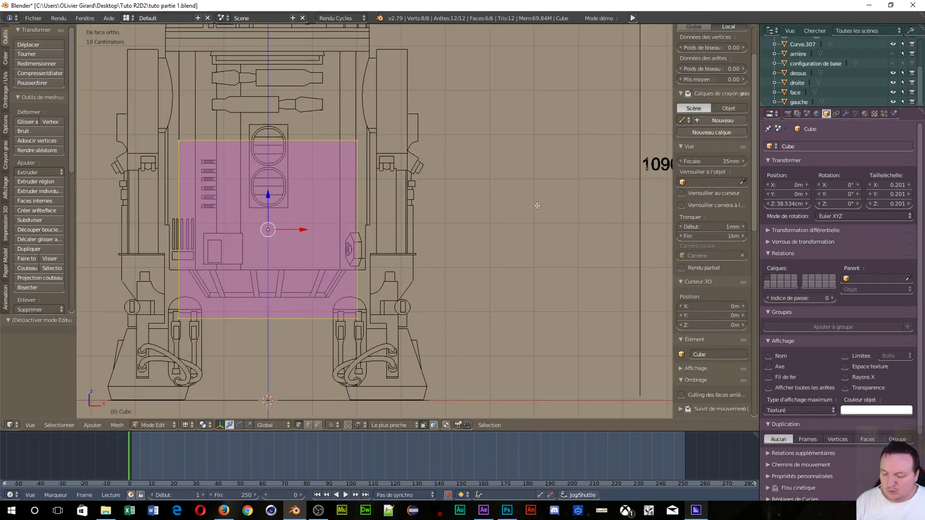
key("ctrl+Tab")
left_click(493, 226)
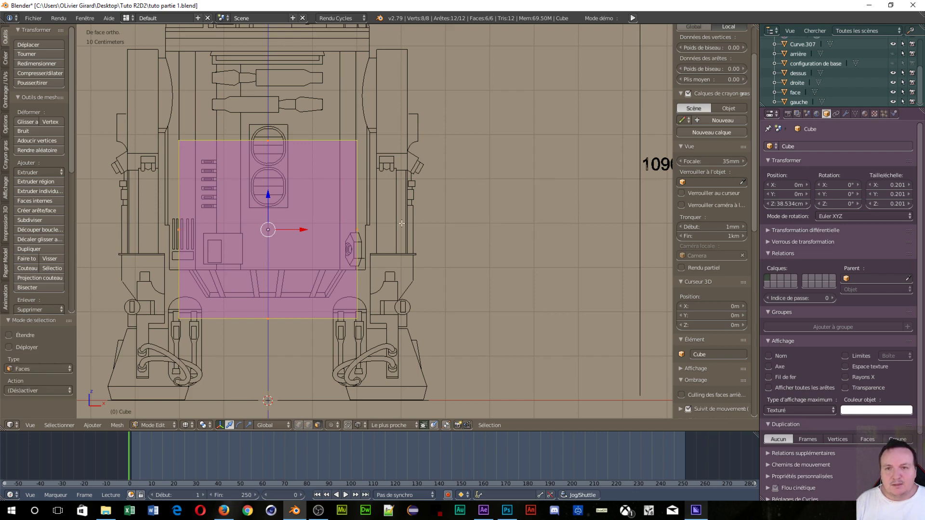
Slide the right face along X to R2D2's body edge (32.8 cm wide), then return to Object Mode.
right_click(357, 230)
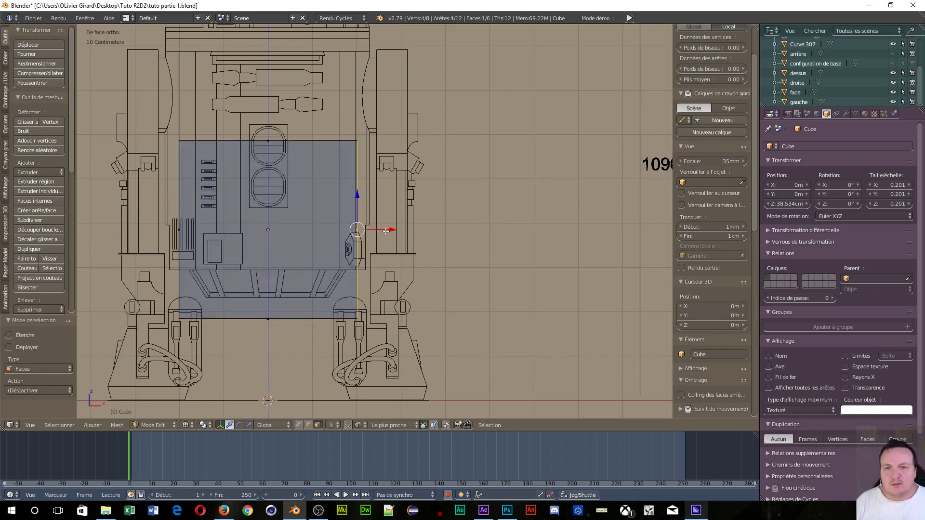
mouse_move(392, 231)
left_mouse_down()
mouse_move(407, 97)
mouse_move(324, 119)
mouse_move(340, 123)
mouse_move(312, 116)
mouse_move(355, 98)
mouse_move(375, 60)
left_mouse_up()
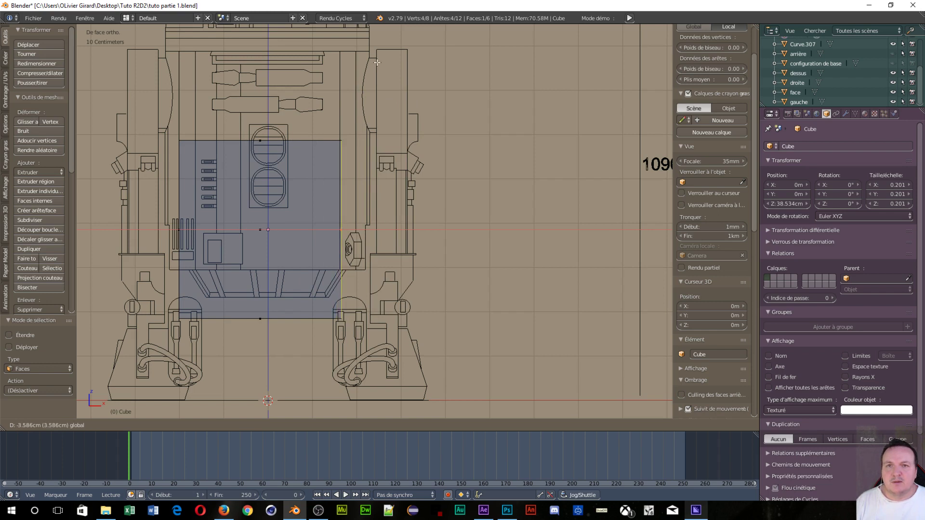
left_click_drag(376, 59, 377, 62)
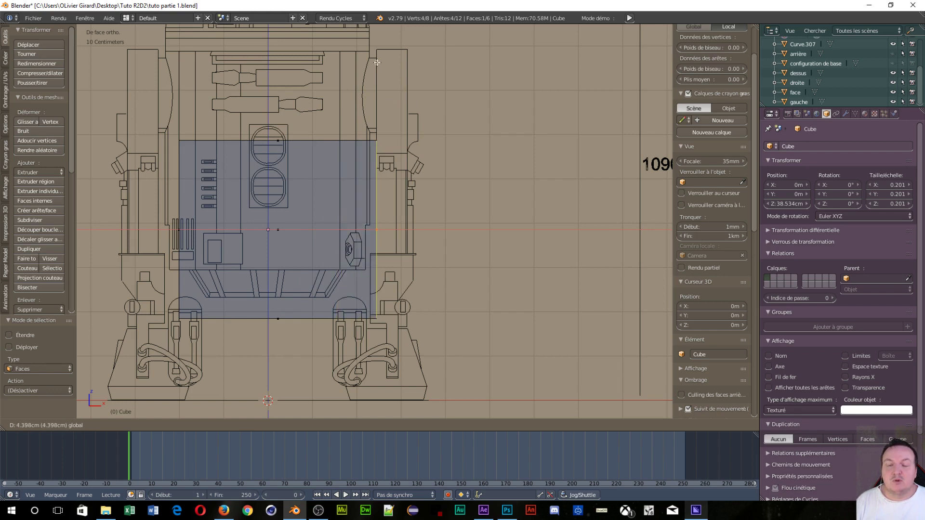
key("ctrl")
key("ctrl")
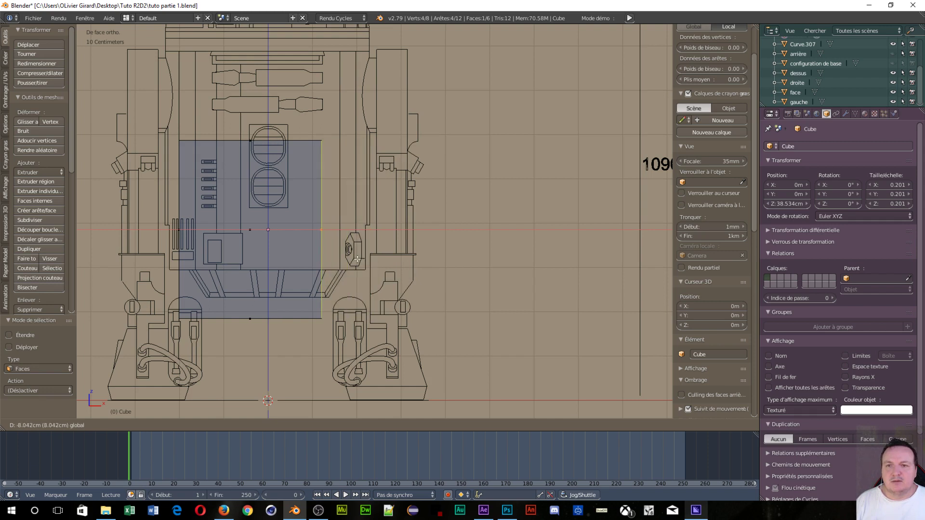
left_click(325, 262)
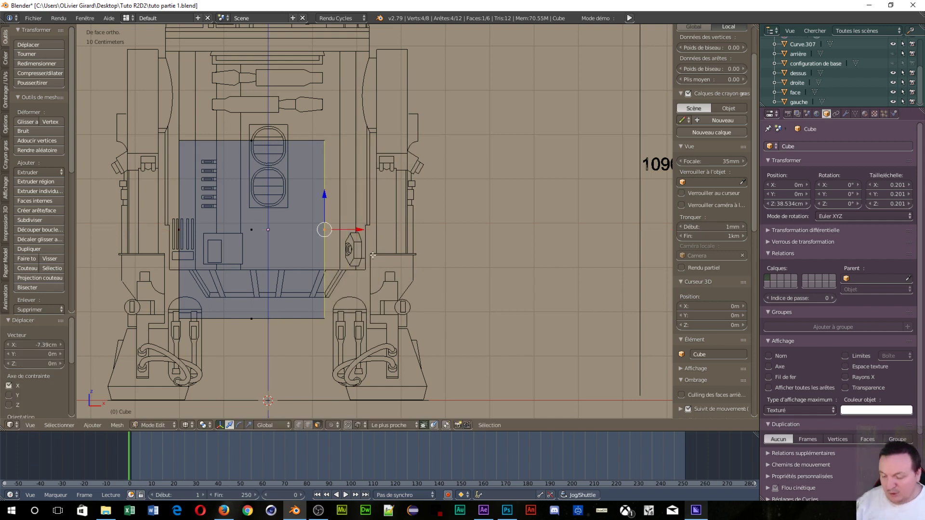
key("Tab")
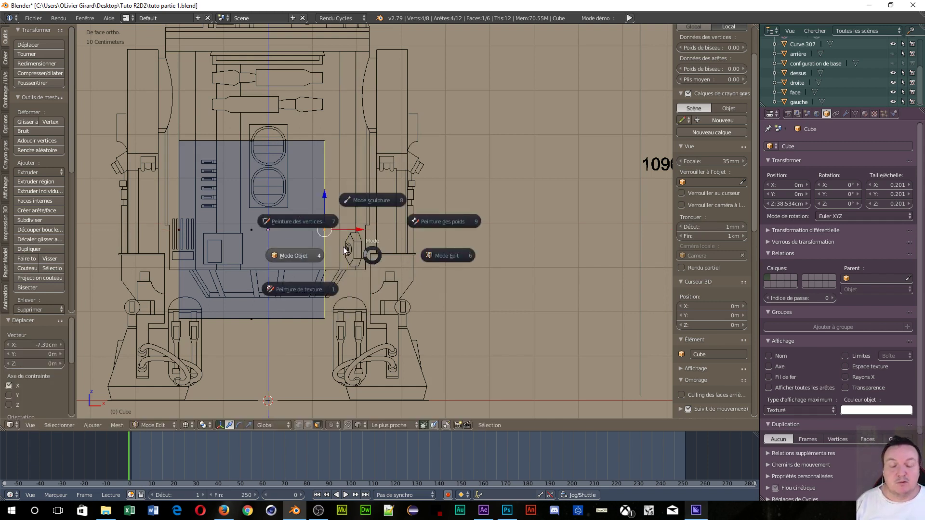
left_click(282, 258)
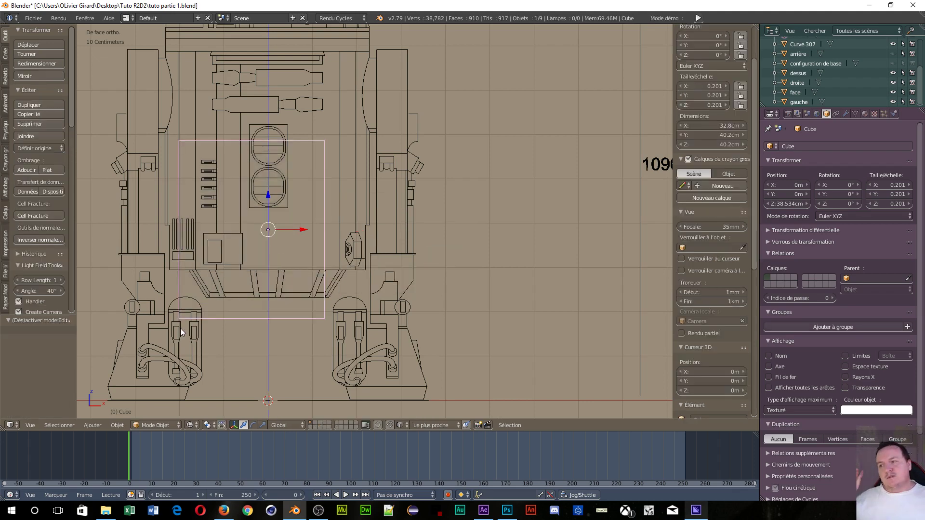